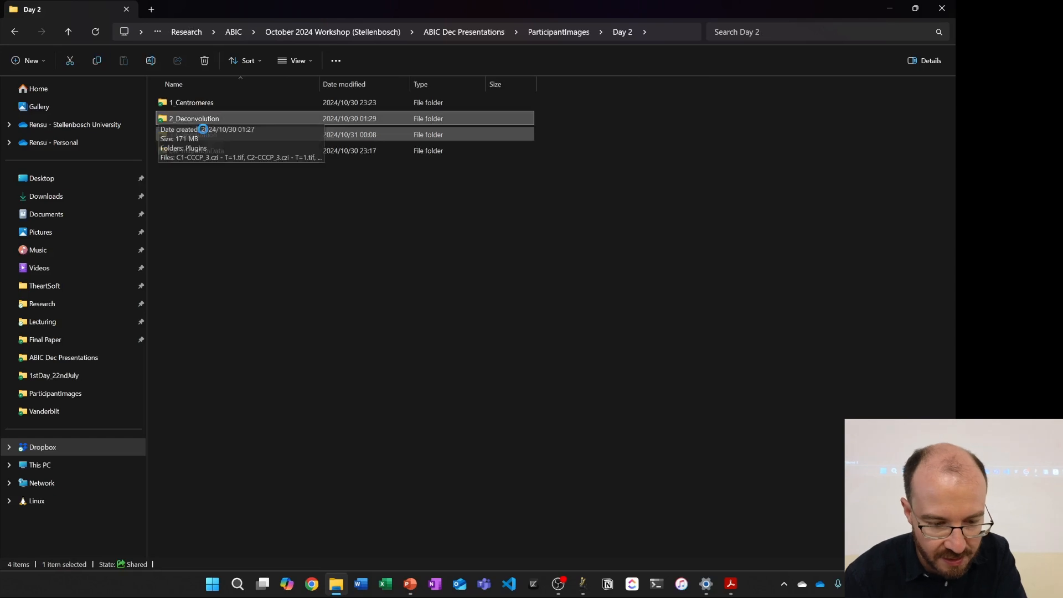
# Step: Open the Plugins folder inside 2_Deconvolution and select DeconvolutionLab_2.jar and PSF_Generator.jar
pyautogui.press('Return')
pyautogui.click(172, 107)
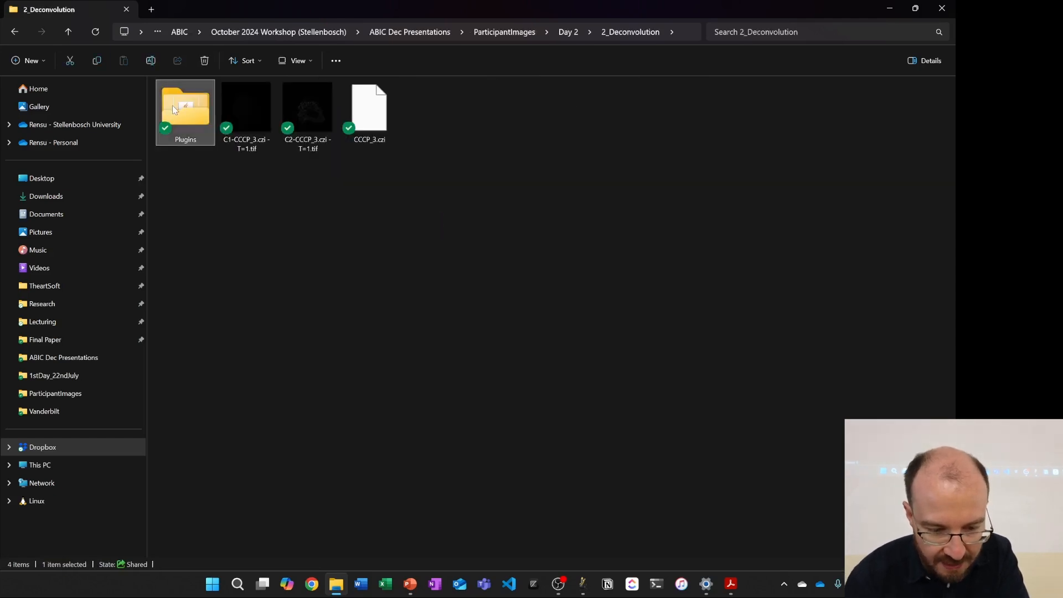
pyautogui.doubleClick(171, 105)
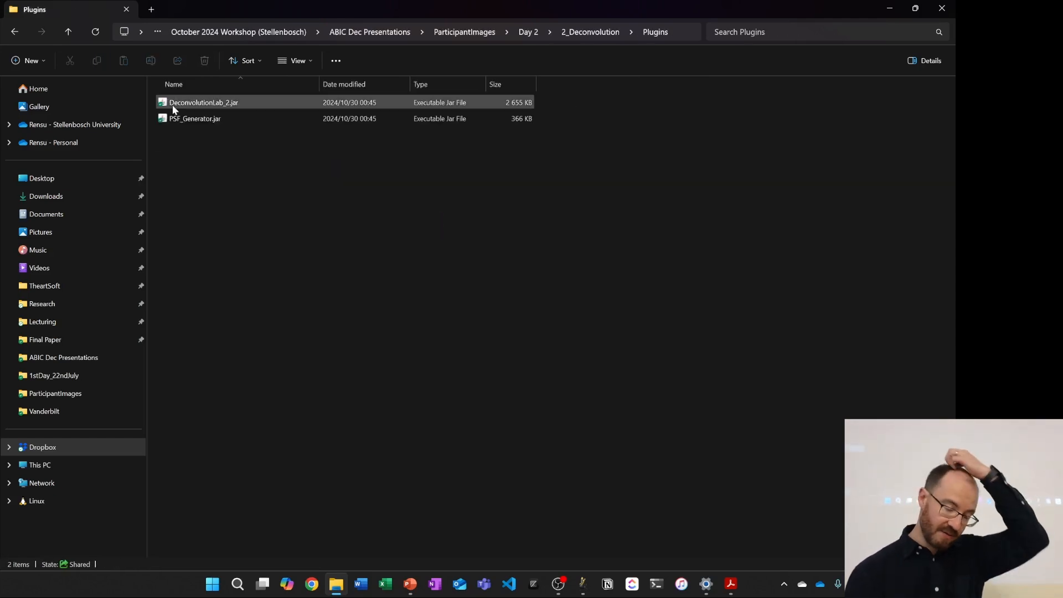
pyautogui.moveTo(417, 594)
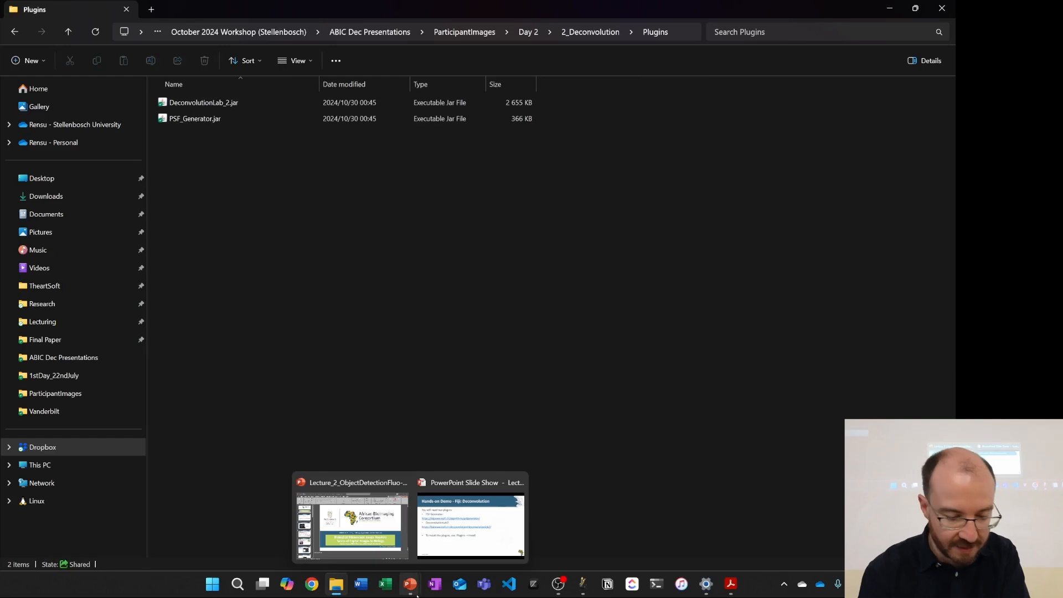
pyautogui.moveTo(237, 179); pyautogui.dragTo(205, 110)
pyautogui.click(291, 159)
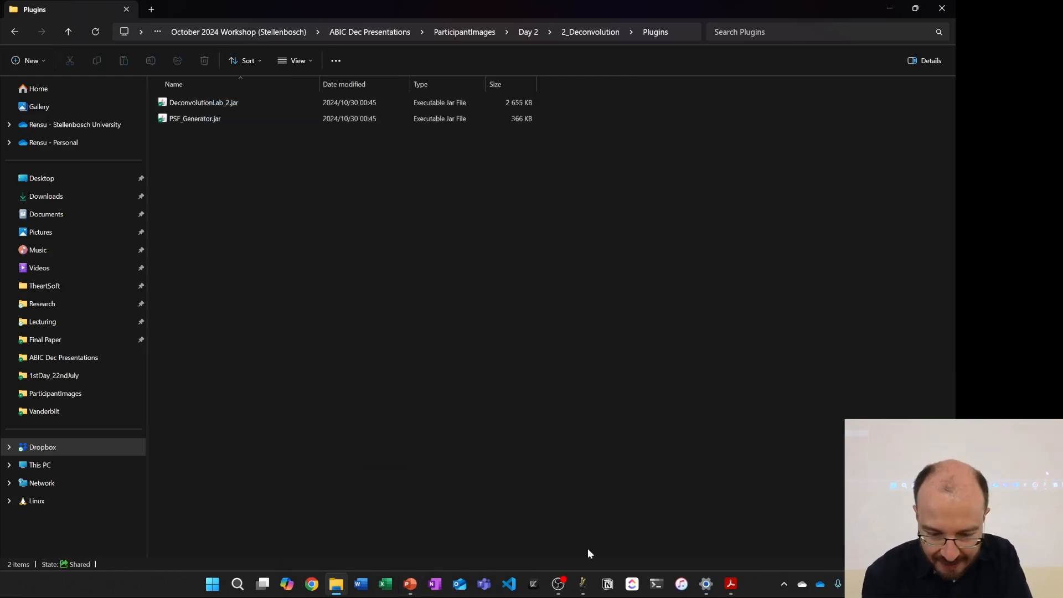
pyautogui.moveTo(582, 585)
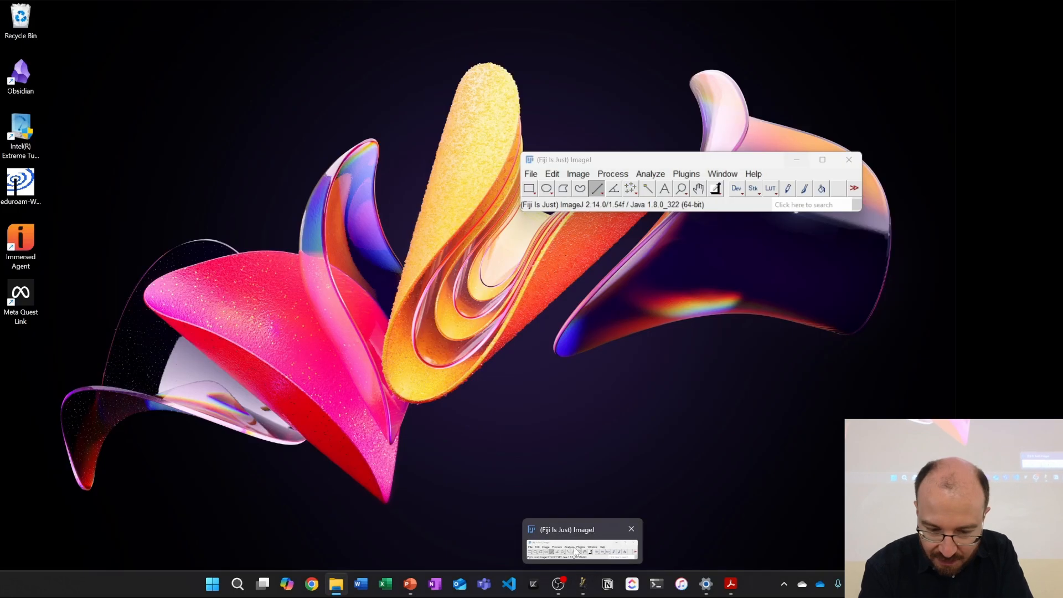
pyautogui.click(576, 550)
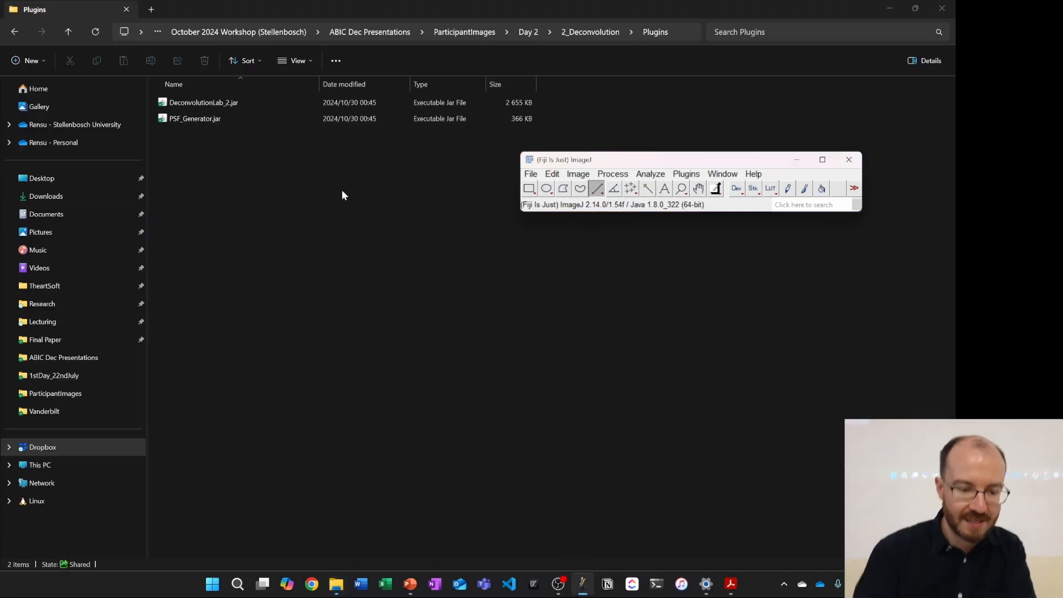
pyautogui.moveTo(228, 145); pyautogui.dragTo(175, 72)
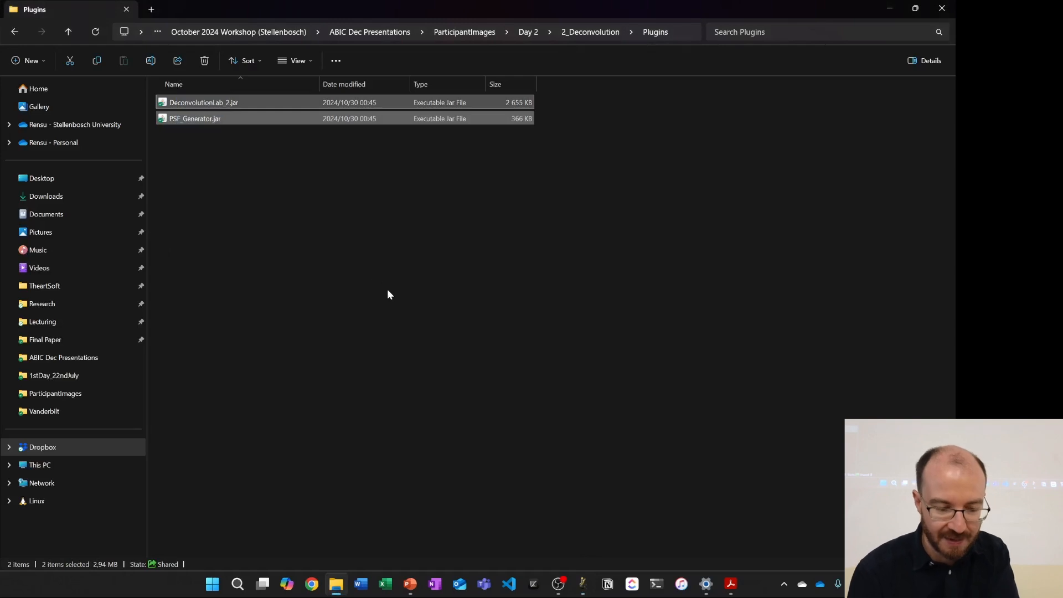
# Step: Switch to Fiji, start a plugin installation and browse to the Plugins folder under Day 2 > 2_Deconvolution
pyautogui.click(586, 587)
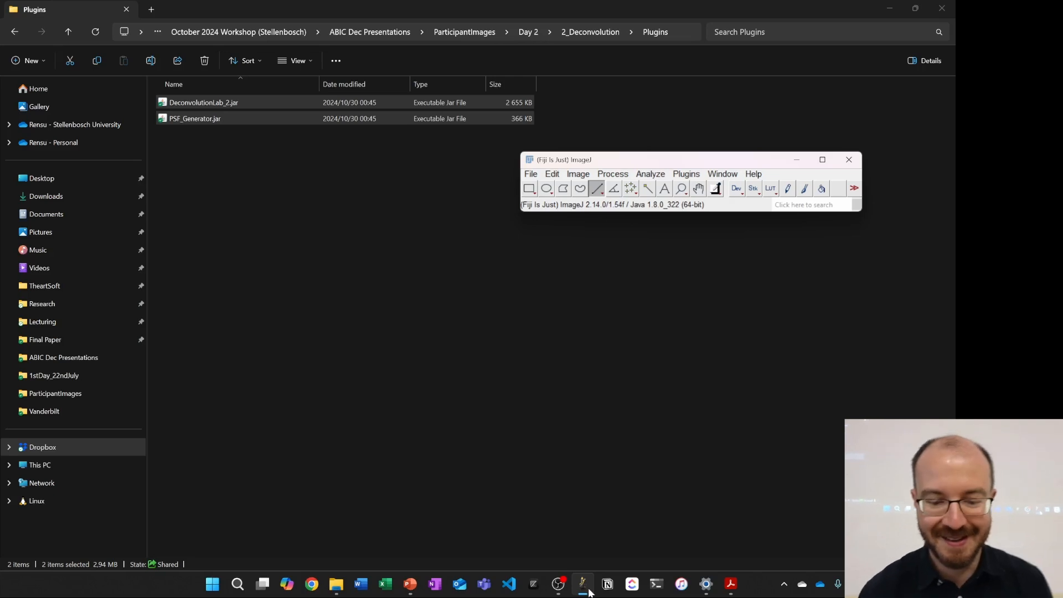
pyautogui.click(690, 175)
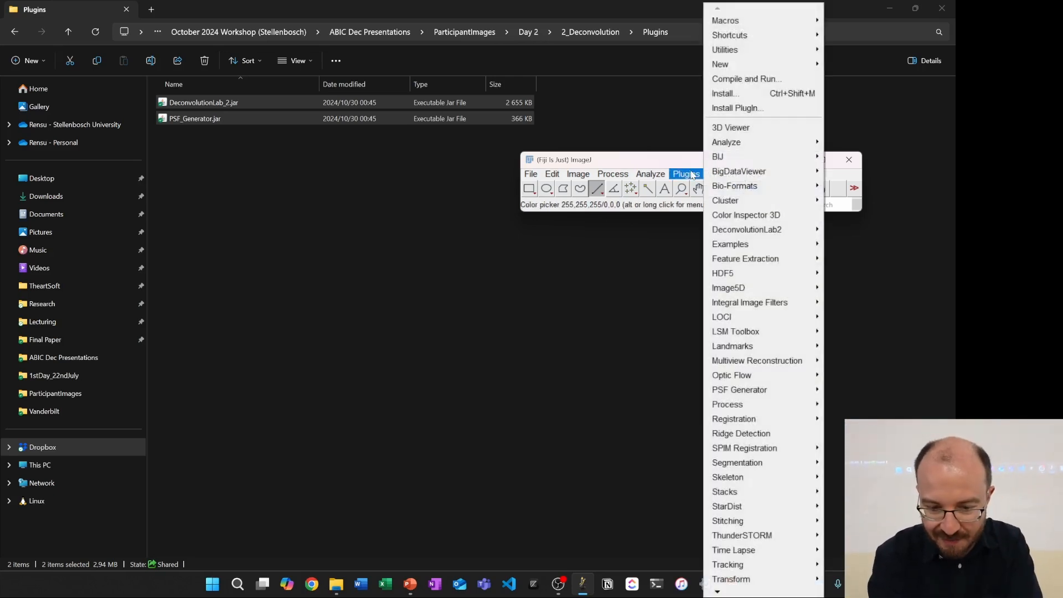
pyautogui.click(758, 94)
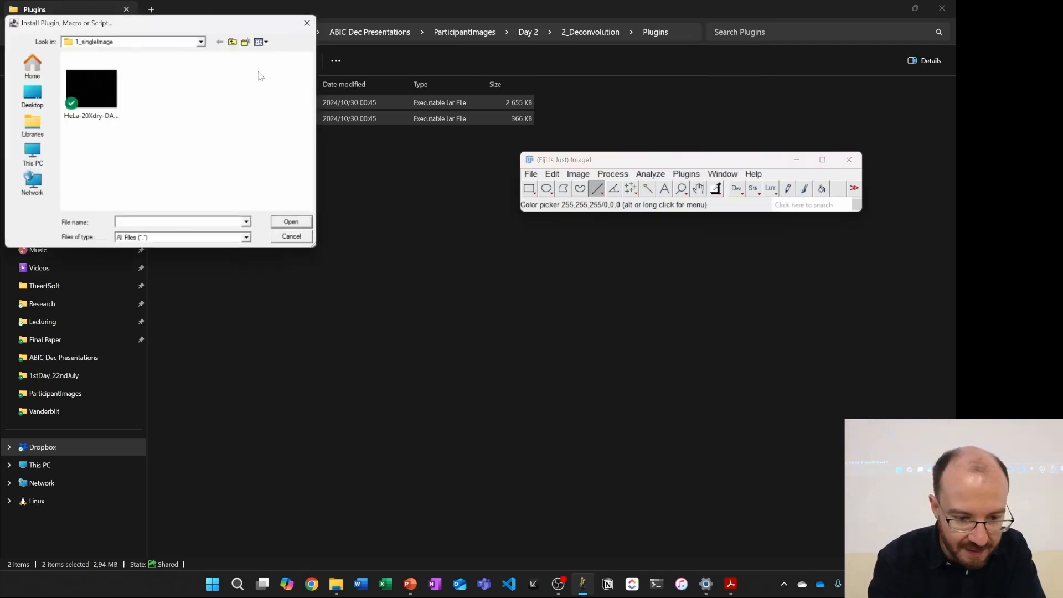
pyautogui.click(232, 42)
pyautogui.click(232, 43)
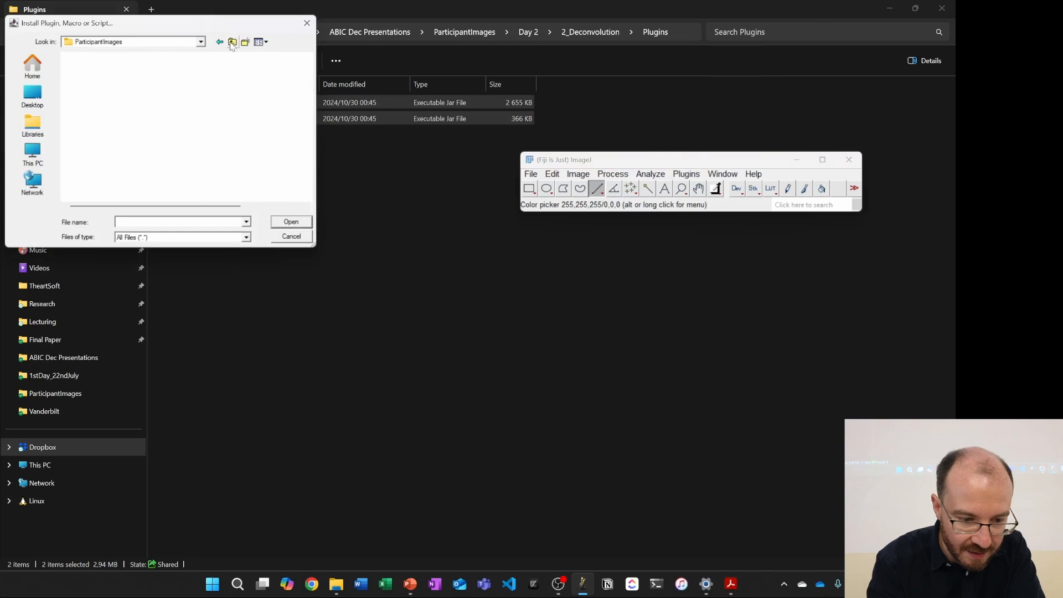
pyautogui.doubleClick(114, 82)
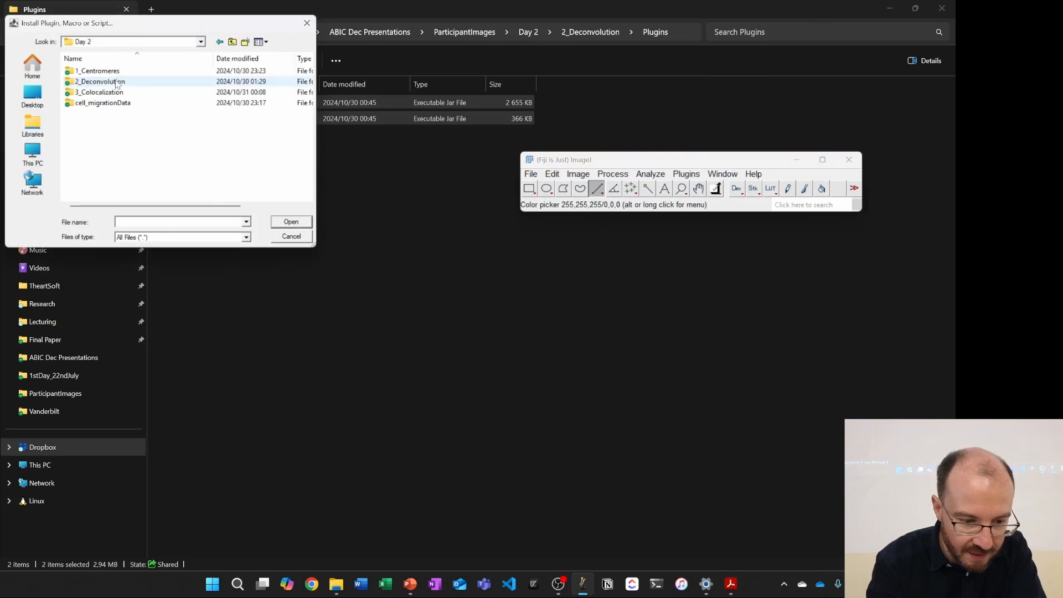
pyautogui.doubleClick(117, 82)
pyautogui.doubleClick(92, 74)
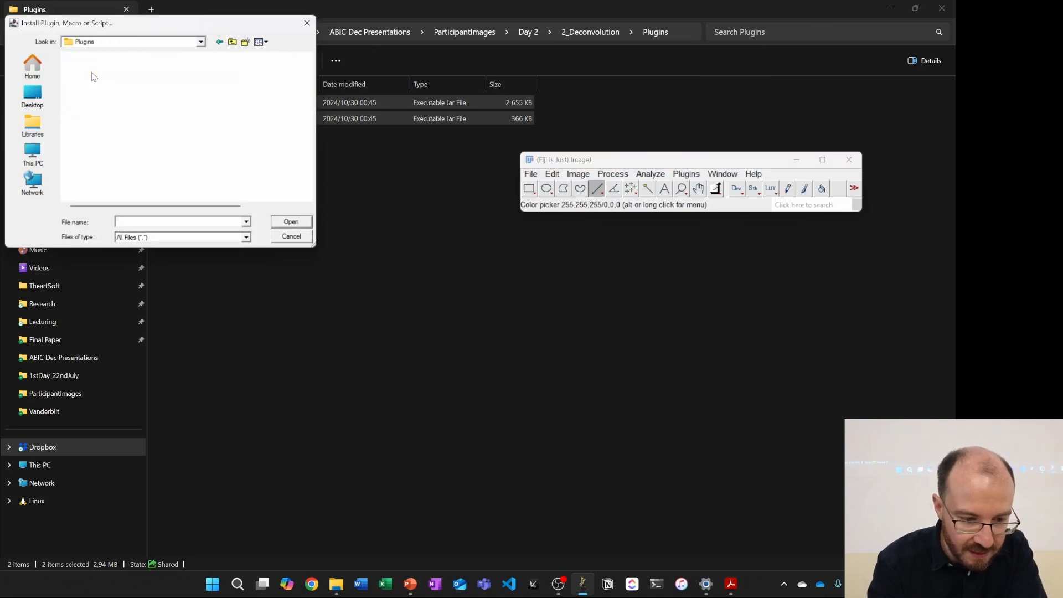
# Step: Install DeconvolutionLab_2.jar into Fiji's plugins folder, replacing the existing file, and dismiss the restart notice
pyautogui.doubleClick(95, 72)
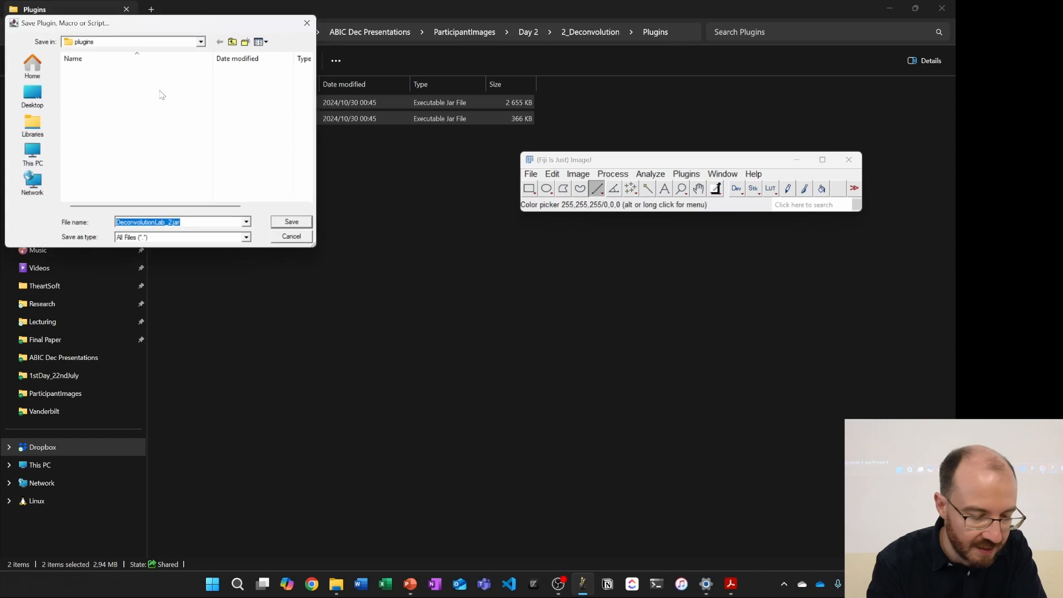
pyautogui.click(290, 222)
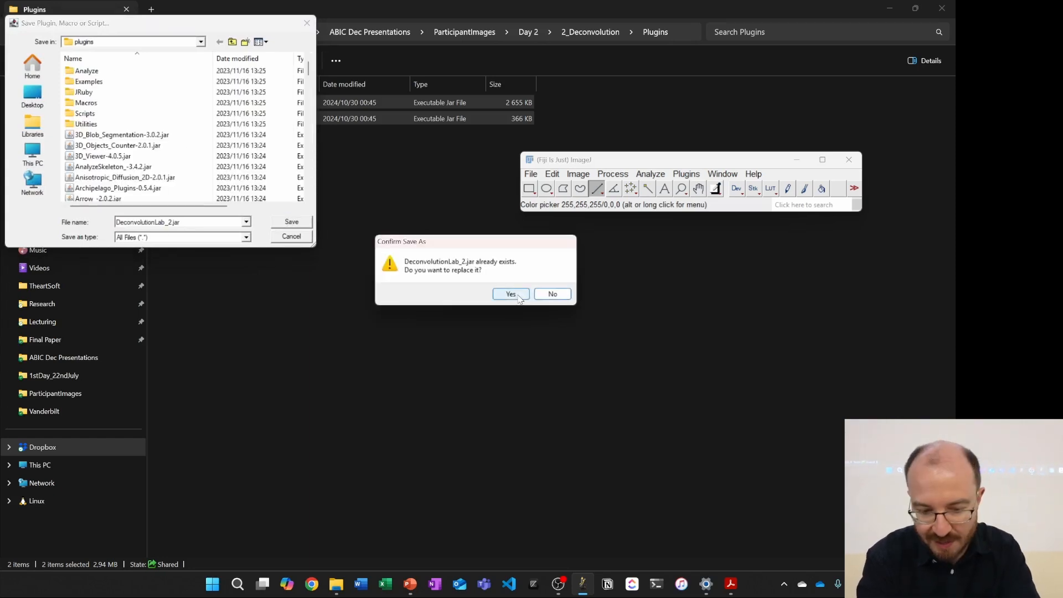
pyautogui.click(511, 294)
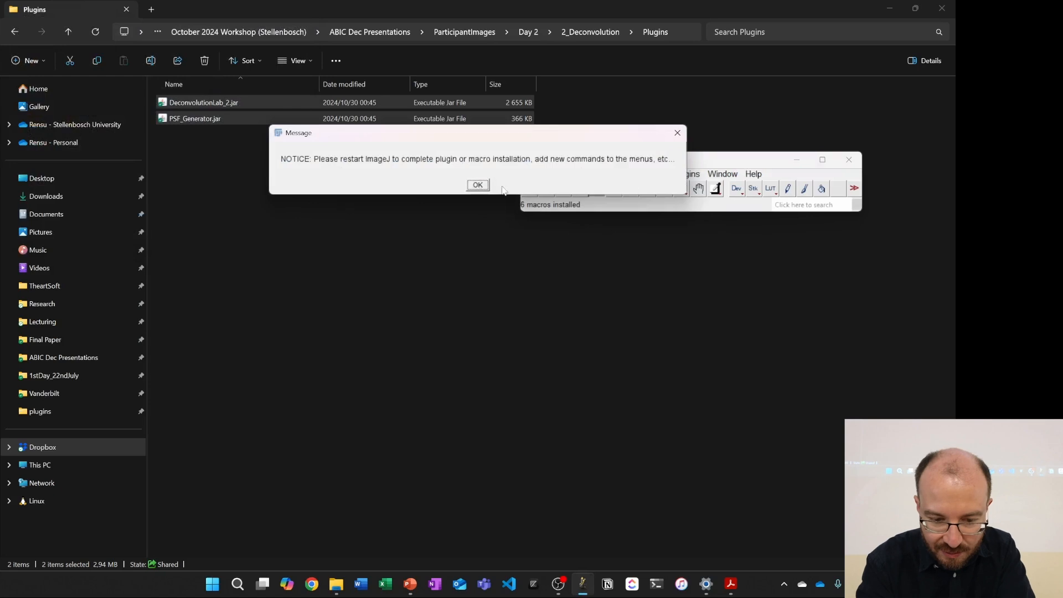
pyautogui.click(476, 184)
# Step: Install PSF_Generator.jar into Fiji's plugins folder, replacing the existing file, and dismiss the restart notice
pyautogui.click(693, 175)
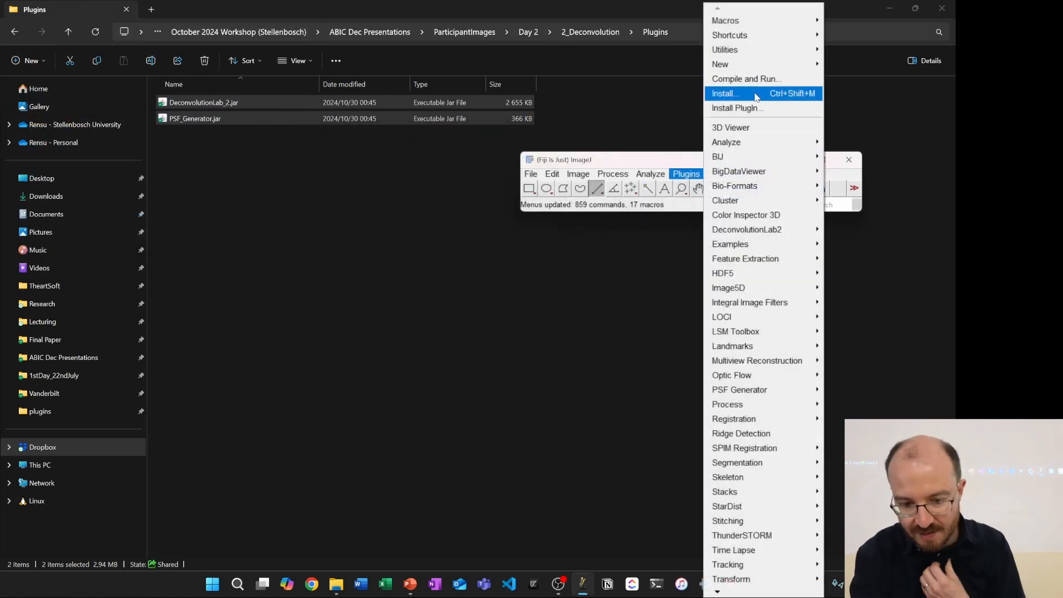
pyautogui.click(757, 95)
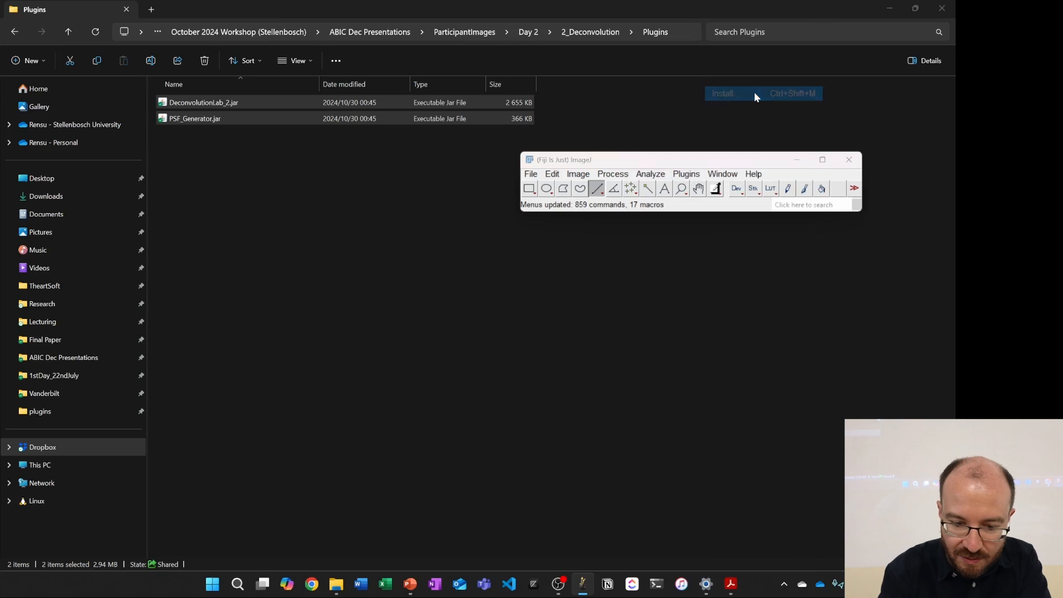
pyautogui.click(114, 83)
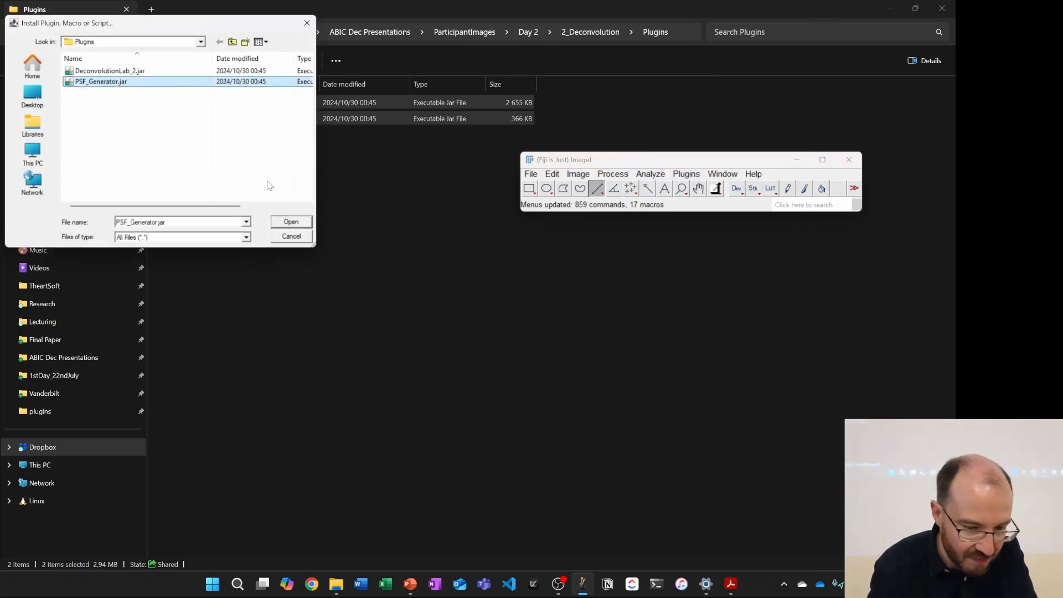
pyautogui.click(283, 221)
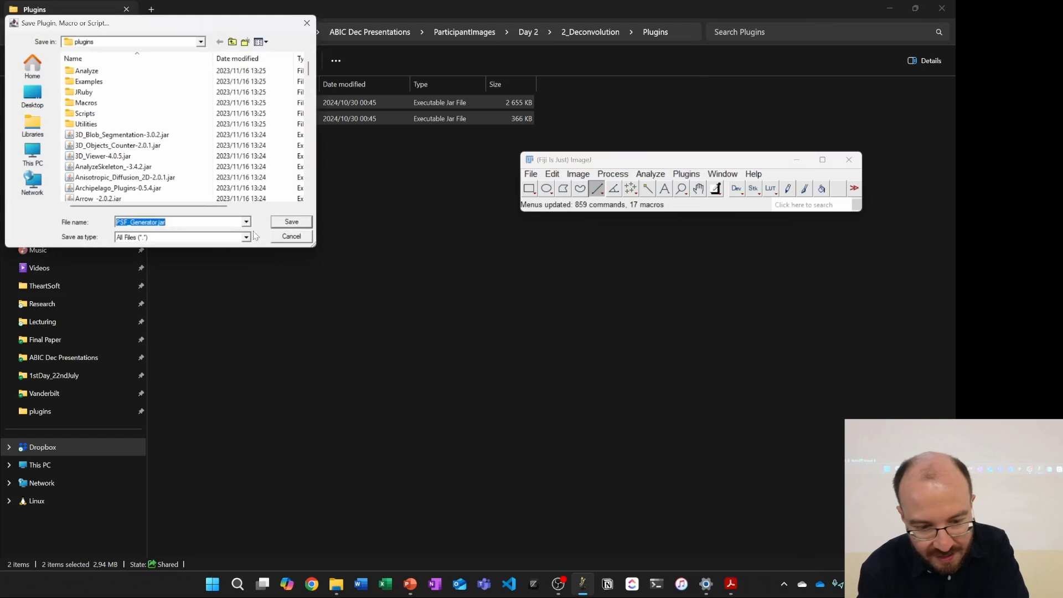
pyautogui.click(286, 224)
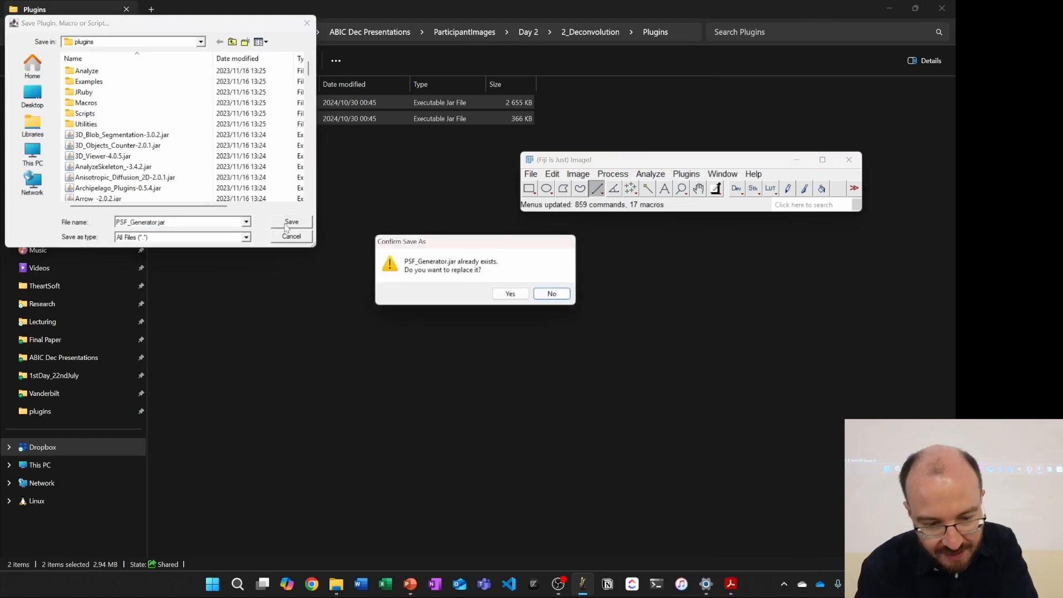
pyautogui.click(511, 294)
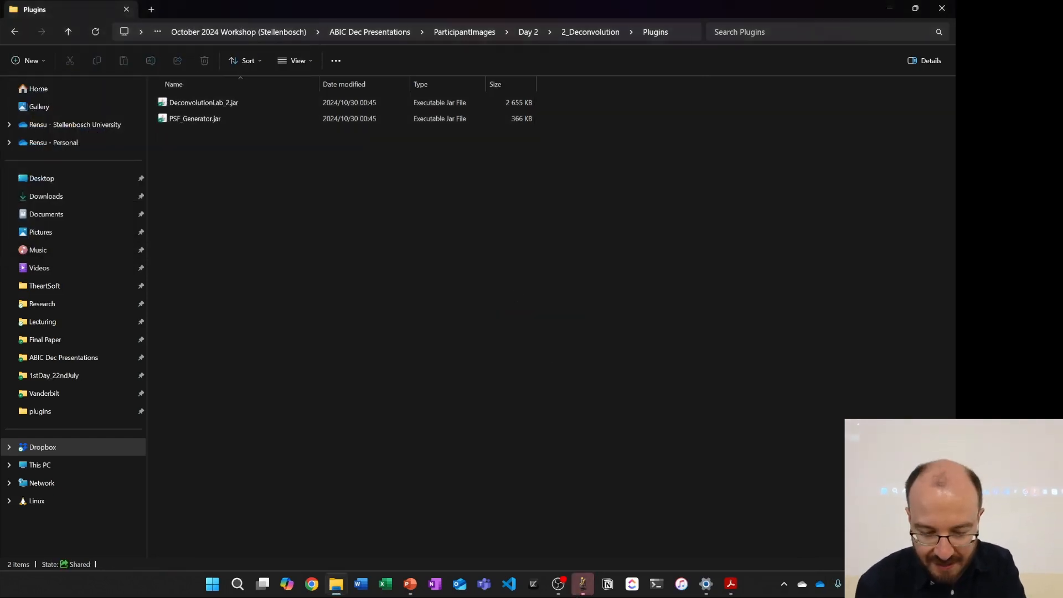
pyautogui.click(582, 586)
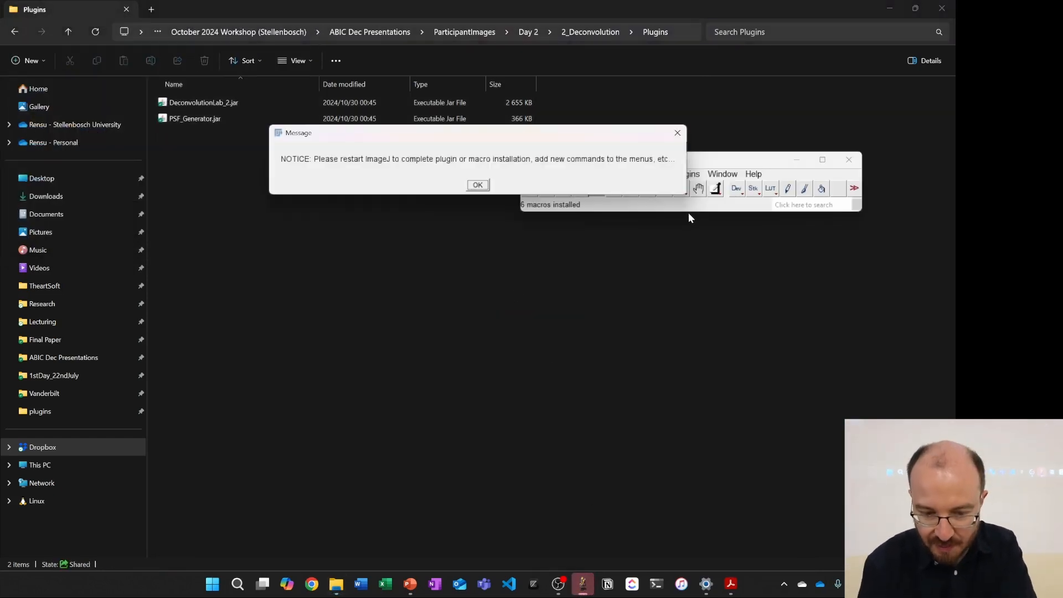
pyautogui.click(485, 181)
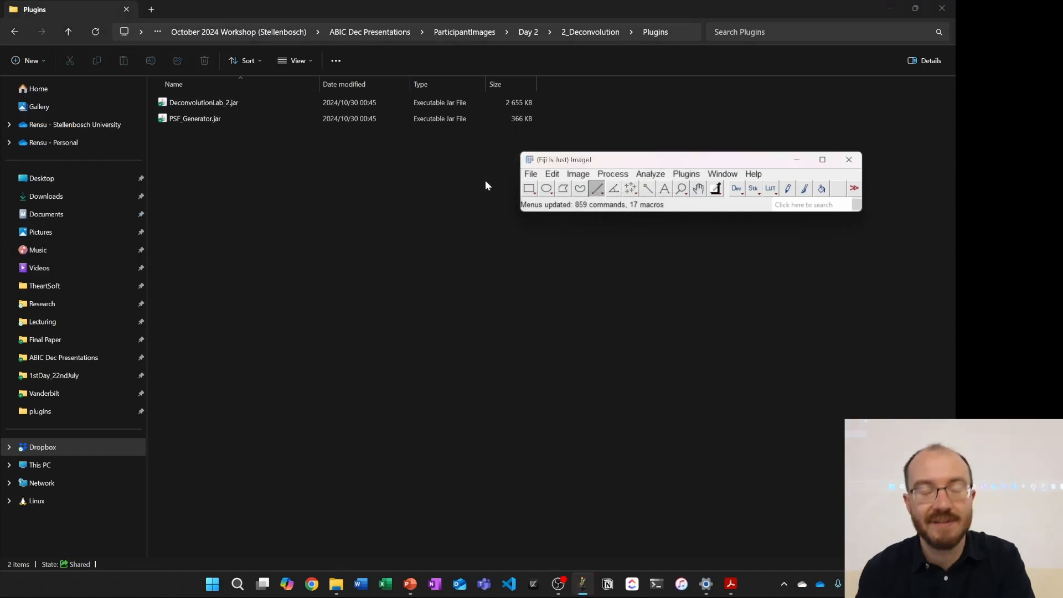
# Step: Restart Fiji to complete the plugin installation
pyautogui.click(856, 160)
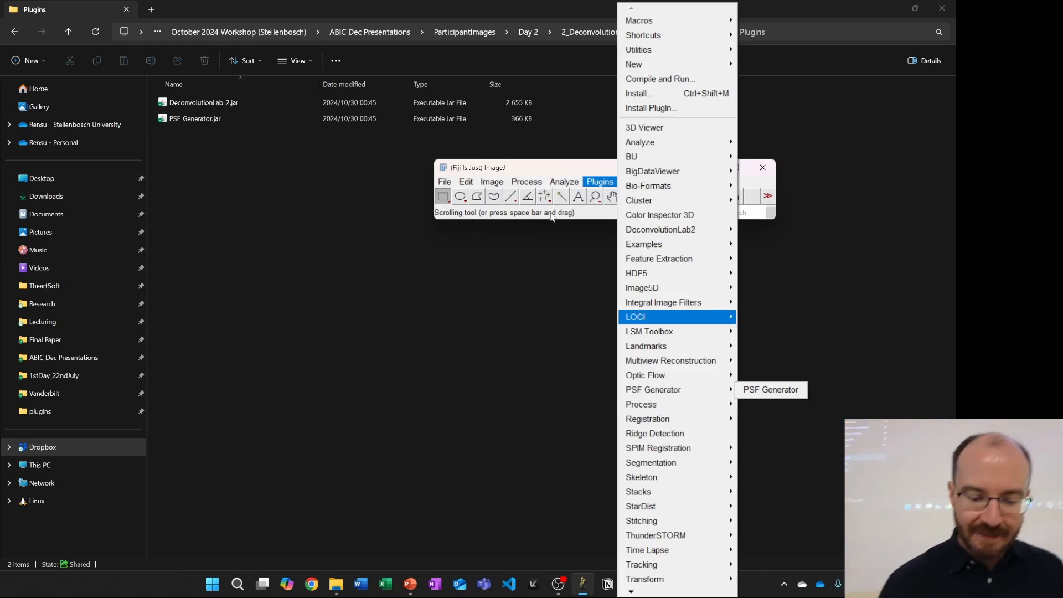
pyautogui.click(526, 165)
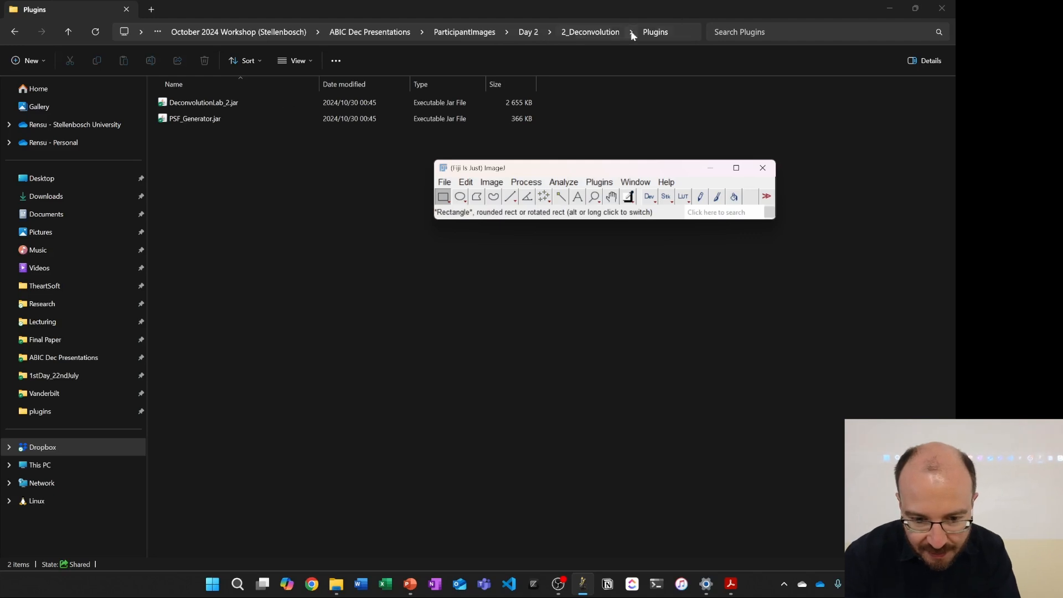
# Step: Go back to the 2_Deconvolution folder and open CCCP_3.czi in Fiji with the Bio-Formats importer
pyautogui.click(590, 32)
pyautogui.click(327, 195)
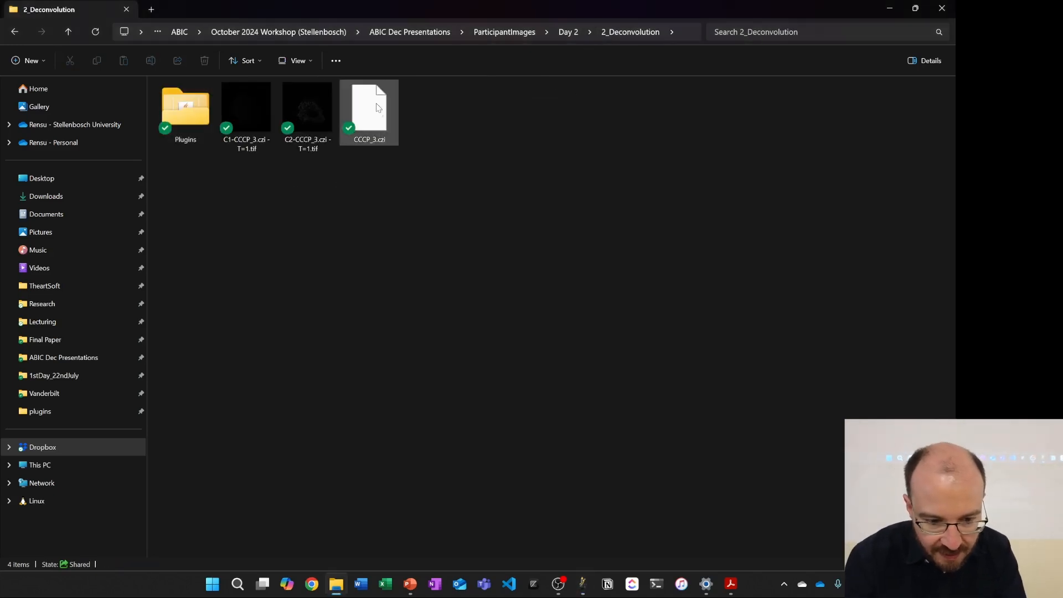
pyautogui.moveTo(418, 137); pyautogui.dragTo(212, 95)
pyautogui.click(384, 239)
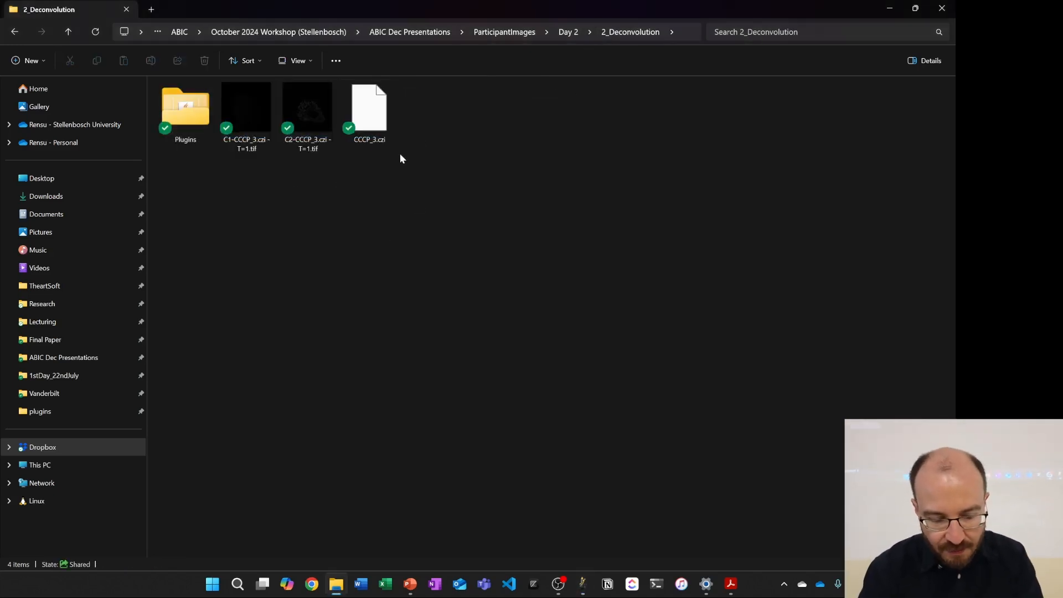
pyautogui.click(581, 580)
pyautogui.moveTo(370, 111); pyautogui.dragTo(561, 188)
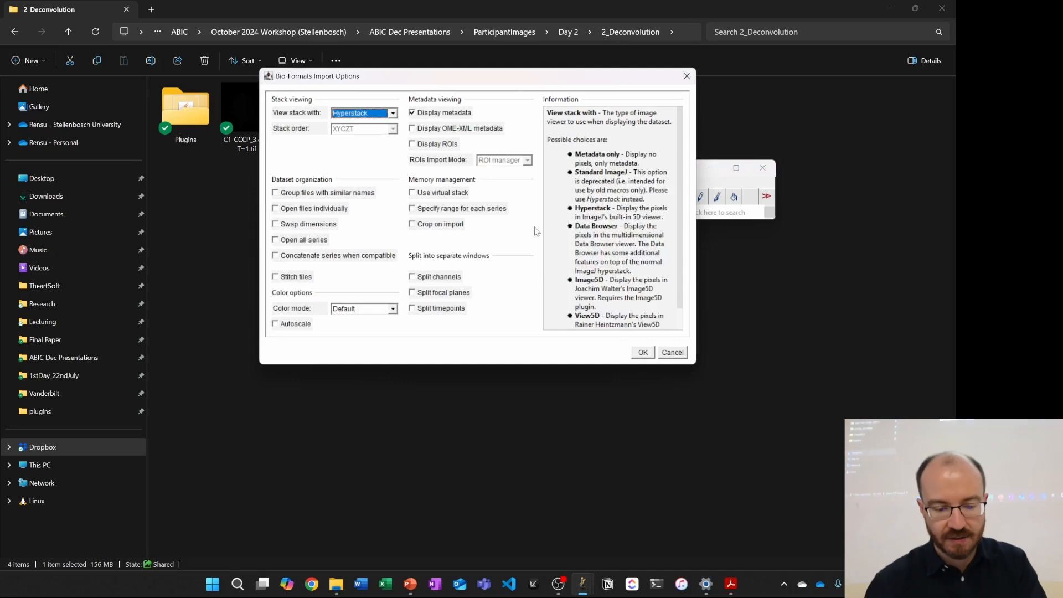
# Step: Import CCCP_3.czi as a hyperstack with timepoints split into separate windows and metadata display turned off
pyautogui.click(452, 308)
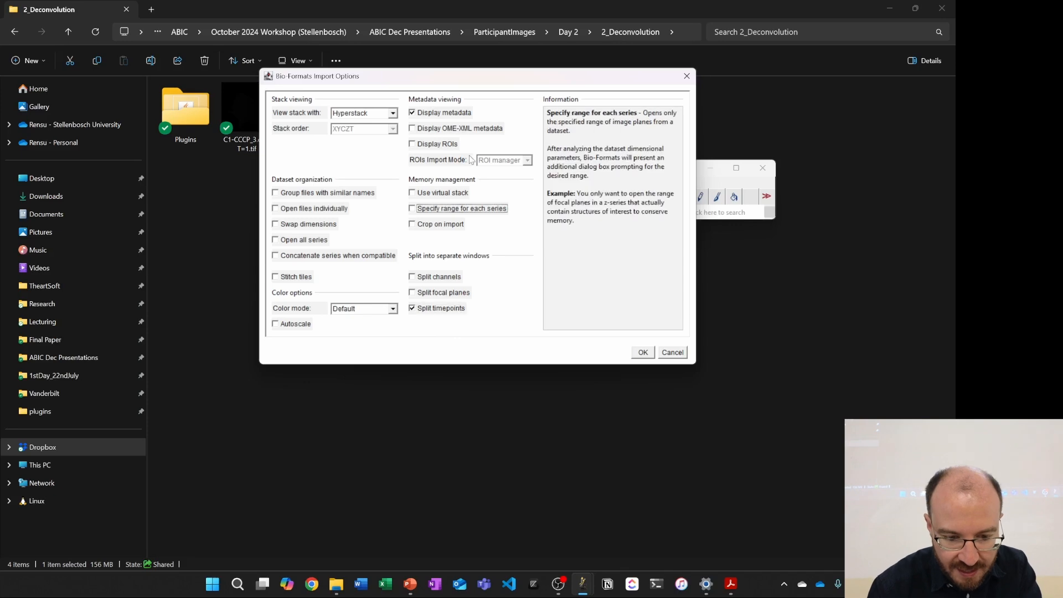
pyautogui.click(432, 114)
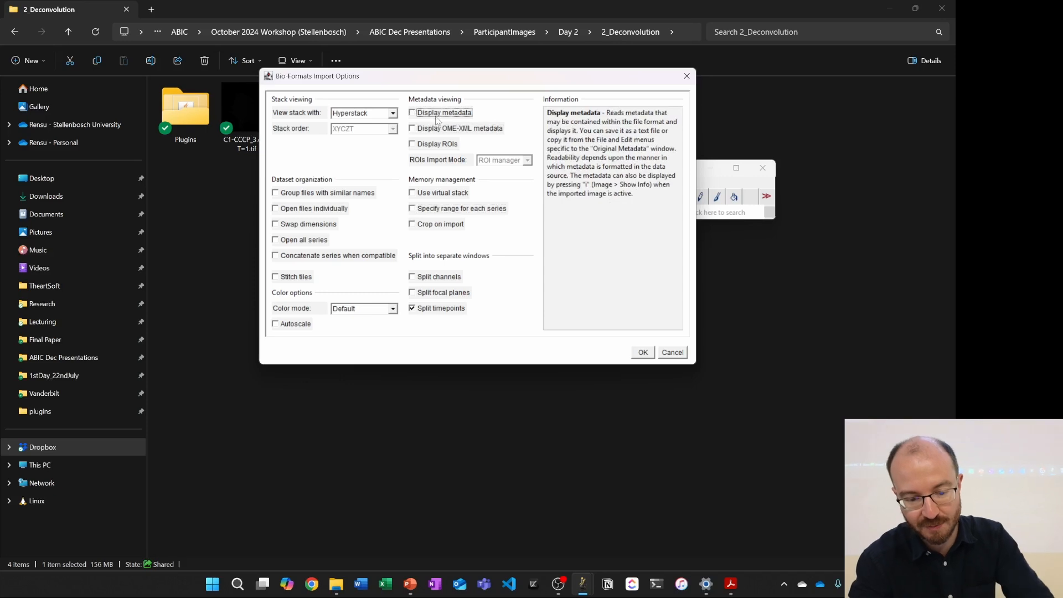
pyautogui.click(637, 352)
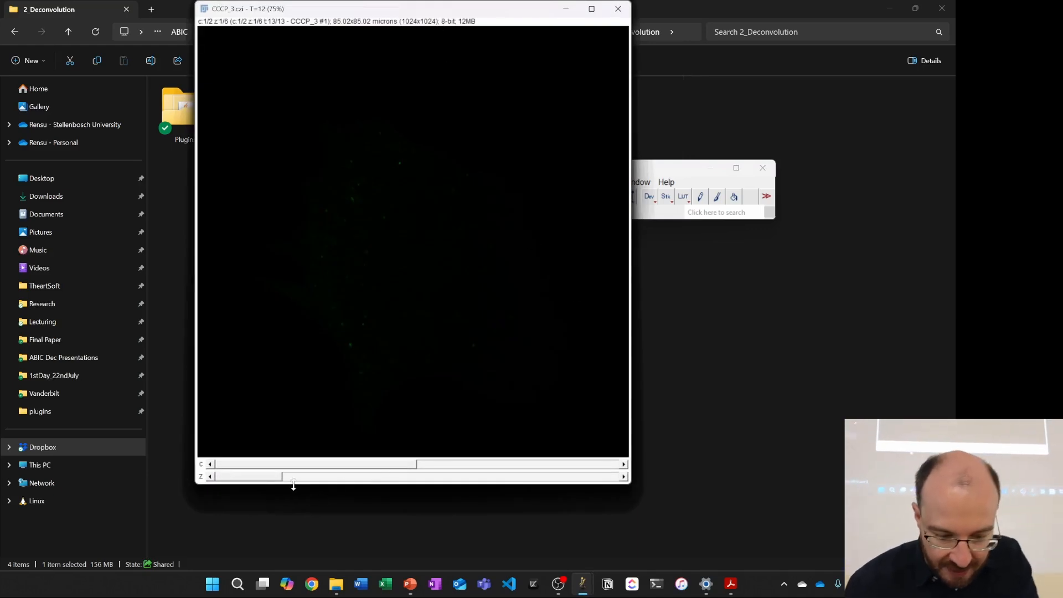
# Step: Examine the second channel of the CCCP_3.czi T=12 stack across its focal planes
pyautogui.moveTo(263, 479); pyautogui.dragTo(565, 458)
pyautogui.moveTo(294, 477); pyautogui.dragTo(426, 482)
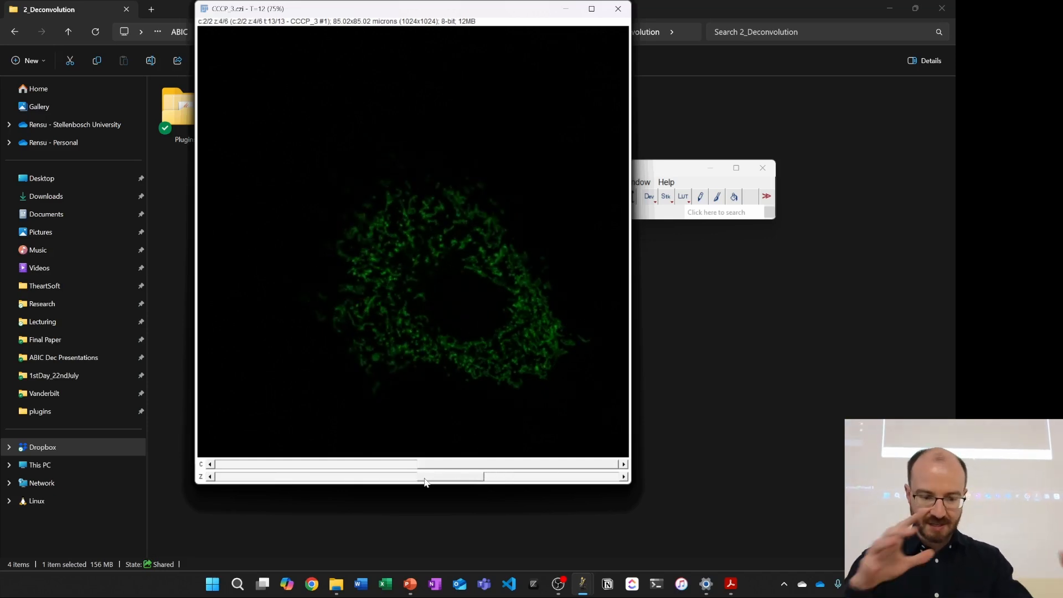
pyautogui.moveTo(425, 482); pyautogui.dragTo(211, 470)
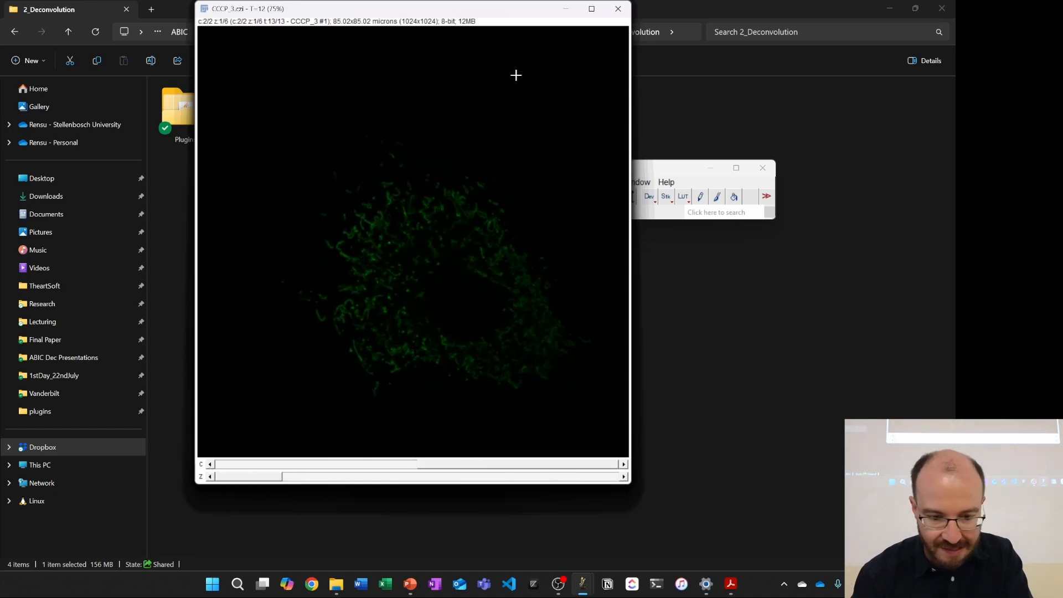
# Step: Close the imported CCCP_3.czi timepoint image windows
pyautogui.click(624, 11)
pyautogui.click(624, 11)
pyautogui.click(624, 11)
pyautogui.click(625, 11)
pyautogui.click(624, 11)
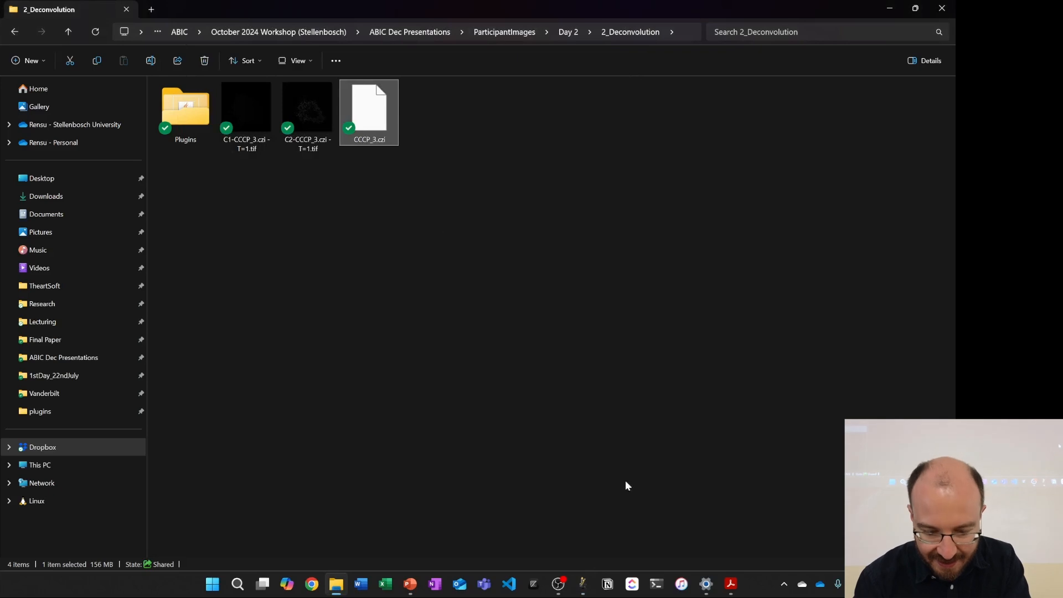
# Step: Import CCCP_3.czi into Fiji as a hyperstack with only timepoints split into separate windows, leaving channels unsplit
pyautogui.click(582, 584)
pyautogui.moveTo(377, 128); pyautogui.dragTo(562, 188)
pyautogui.click(443, 277)
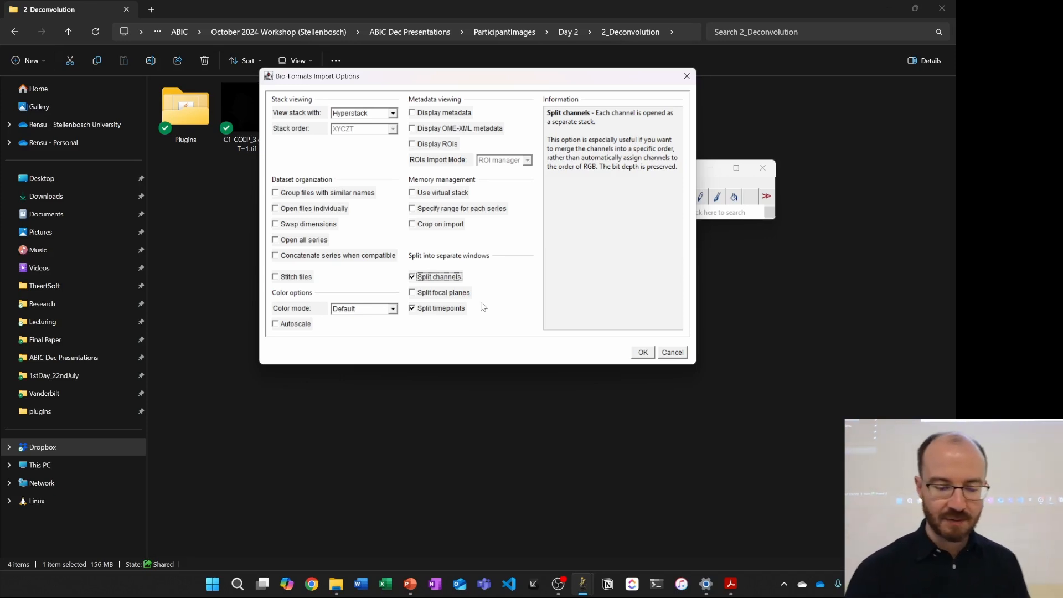
pyautogui.moveTo(453, 314)
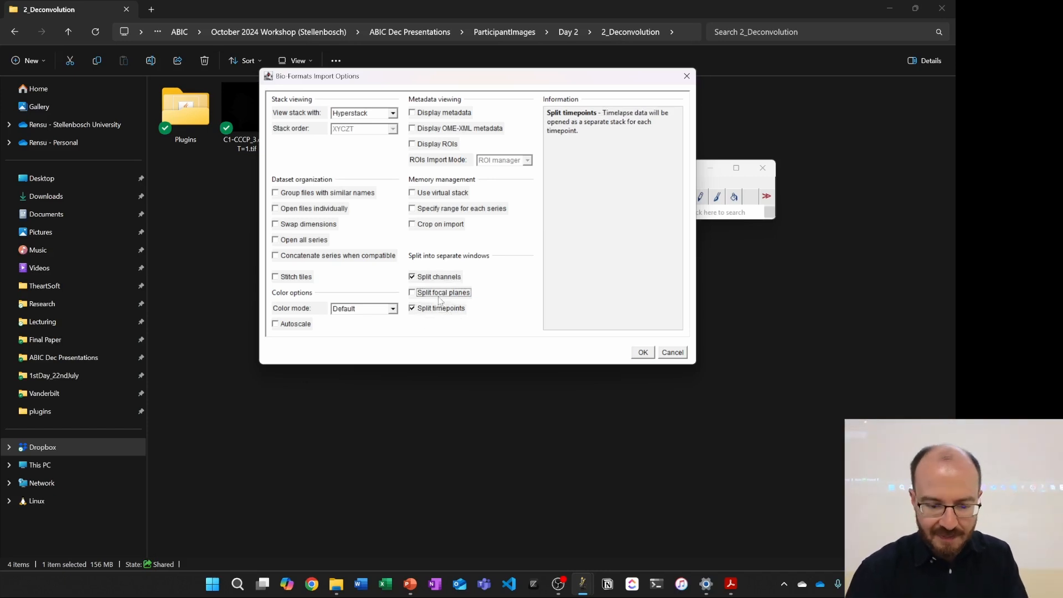
pyautogui.moveTo(434, 284)
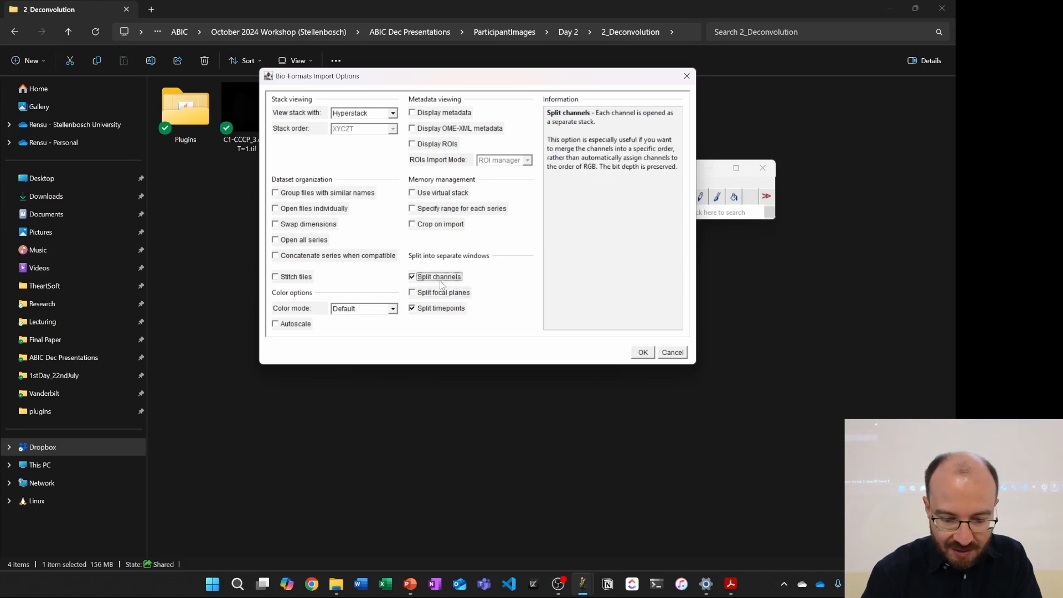
pyautogui.click(438, 278)
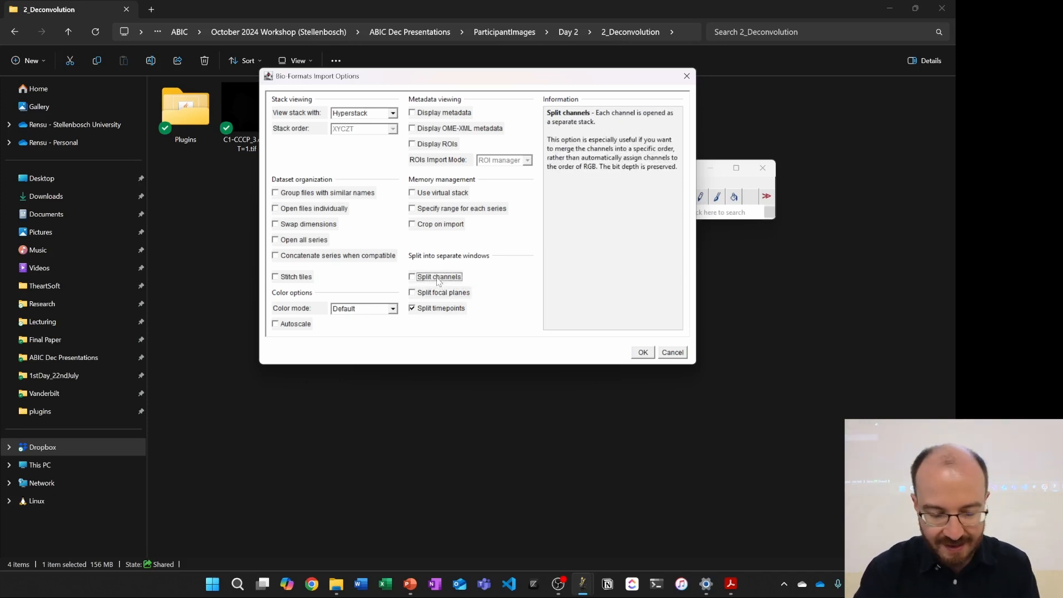
pyautogui.click(640, 354)
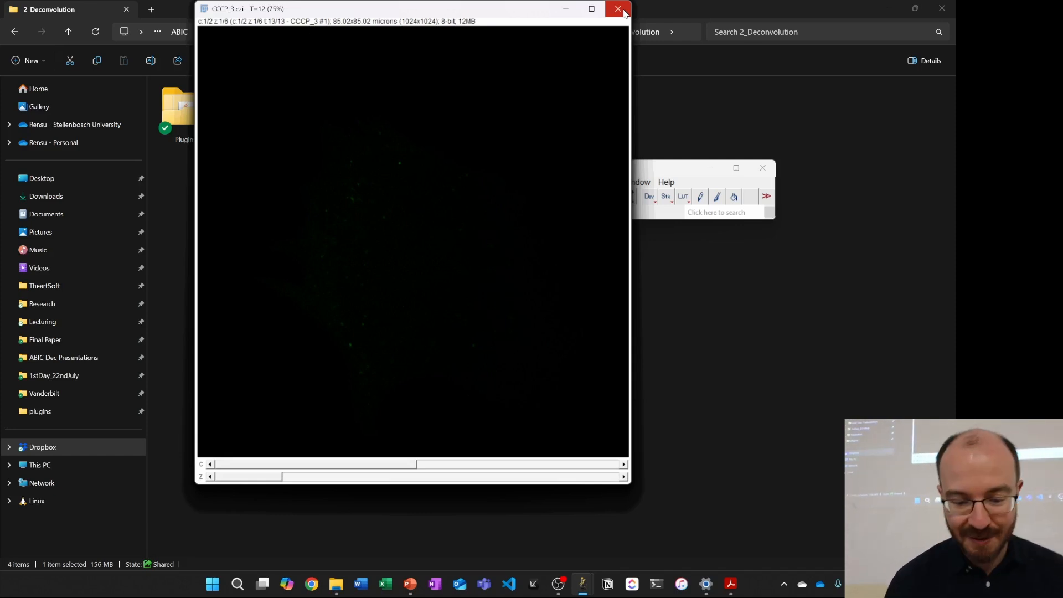
# Step: Open Fiji's macro Recorder
pyautogui.click(643, 183)
pyautogui.click(648, 183)
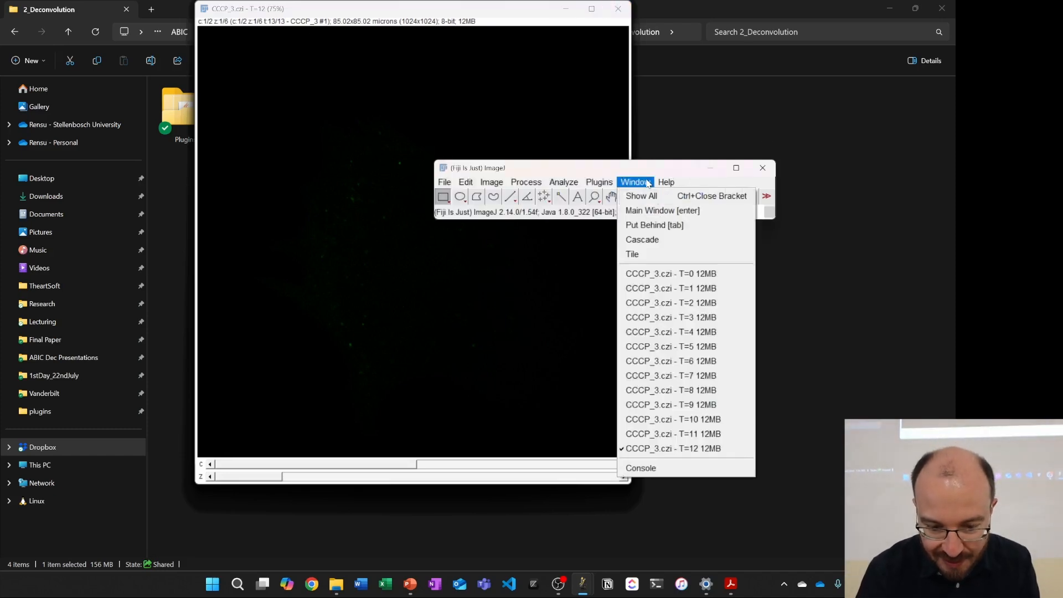
pyautogui.moveTo(599, 182)
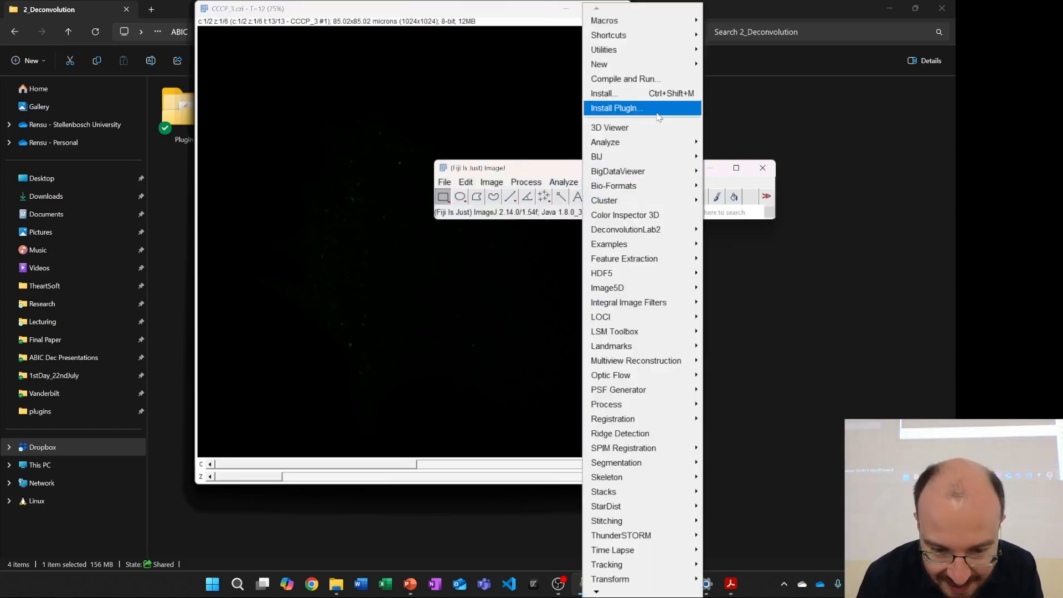
pyautogui.moveTo(657, 26)
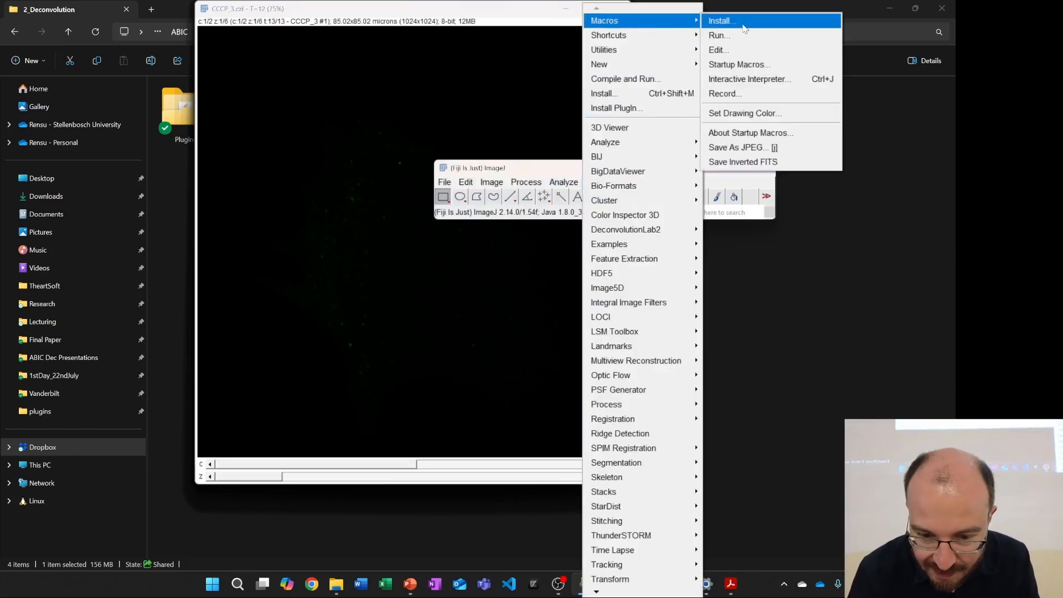
pyautogui.click(777, 95)
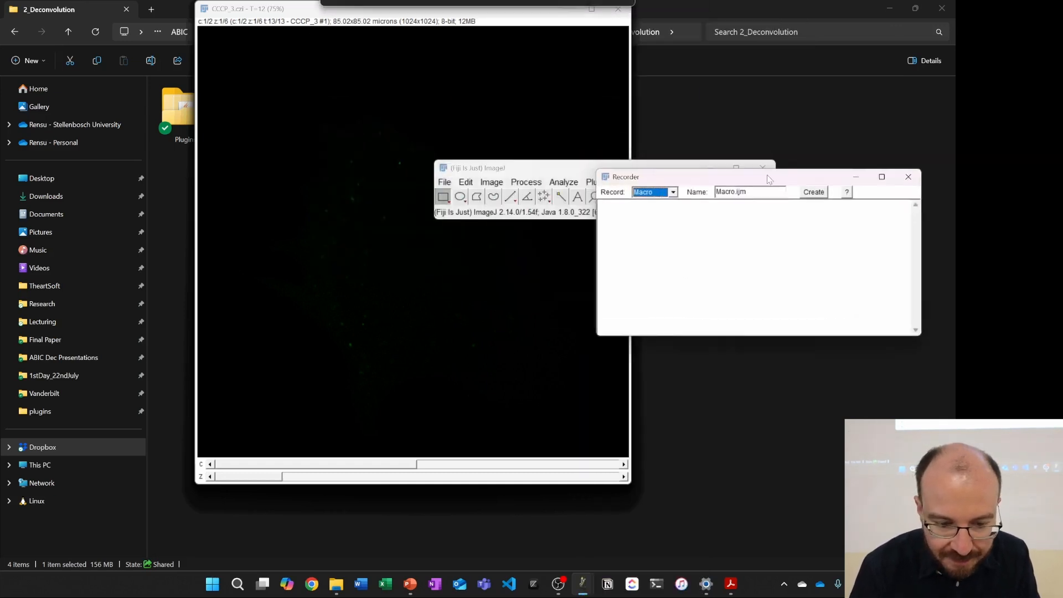
# Step: Close all the imported CCCP_3.czi timepoint image windows
pyautogui.press('Left')
pyautogui.press('Left')
pyautogui.press('Left')
pyautogui.press('Left')
pyautogui.press('Left')
pyautogui.press('Left')
pyautogui.press('Left')
pyautogui.press('Left')
pyautogui.press('Left')
pyautogui.press('Left')
pyautogui.click(625, 14)
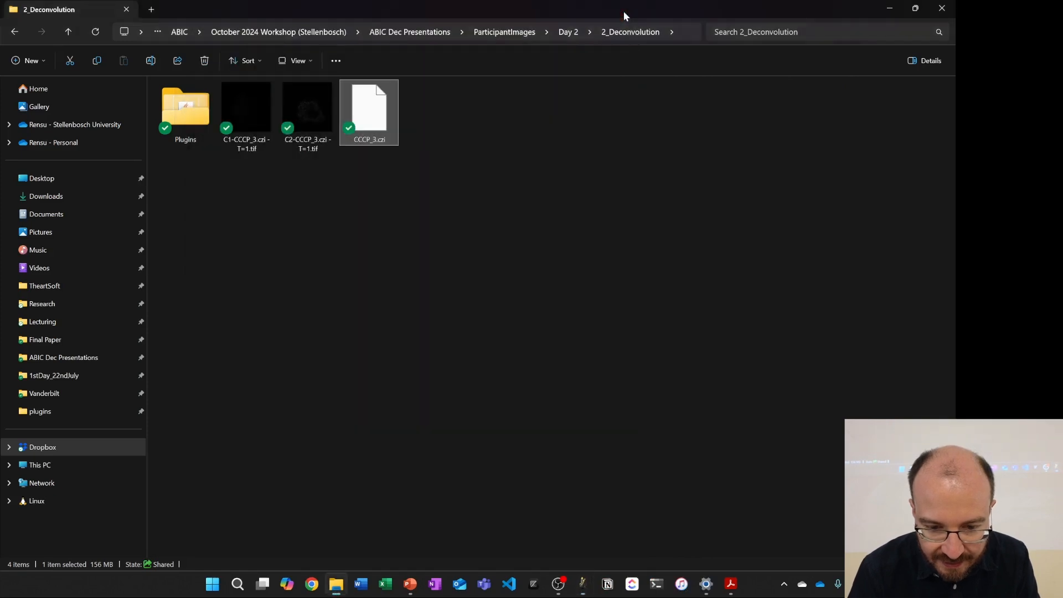
# Step: Bring the Recorder forward and clear all of its recorded commands
pyautogui.moveTo(584, 579)
pyautogui.click(651, 547)
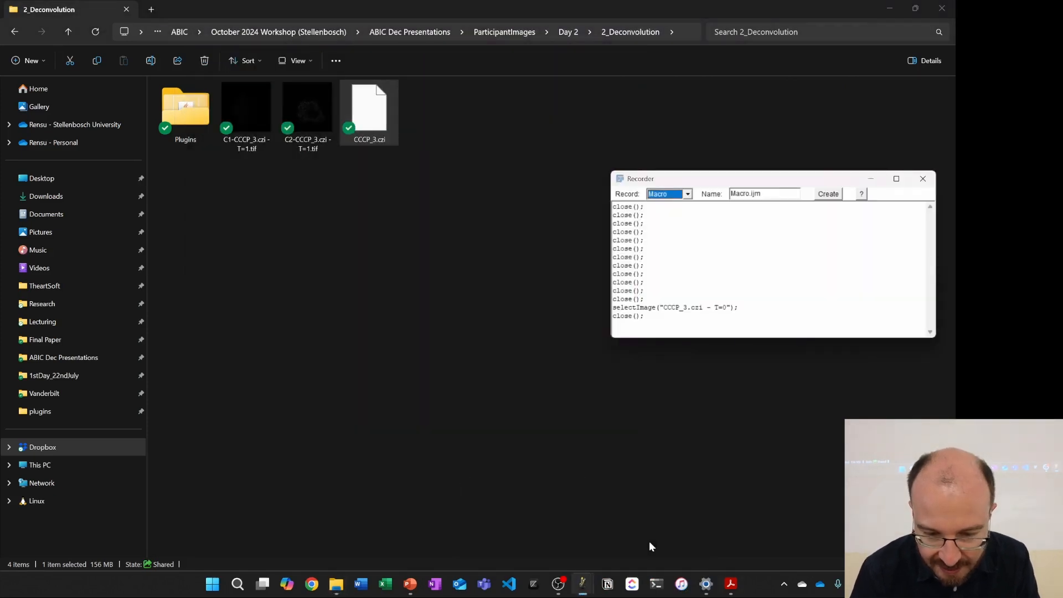
pyautogui.click(793, 248)
pyautogui.hotkey('ctrl', 'a')
pyautogui.press('Delete')
# Step: Import CCCP_3.czi from its folder into Fiji with timepoints split, and examine the commands captured in the Recorder
pyautogui.moveTo(586, 594)
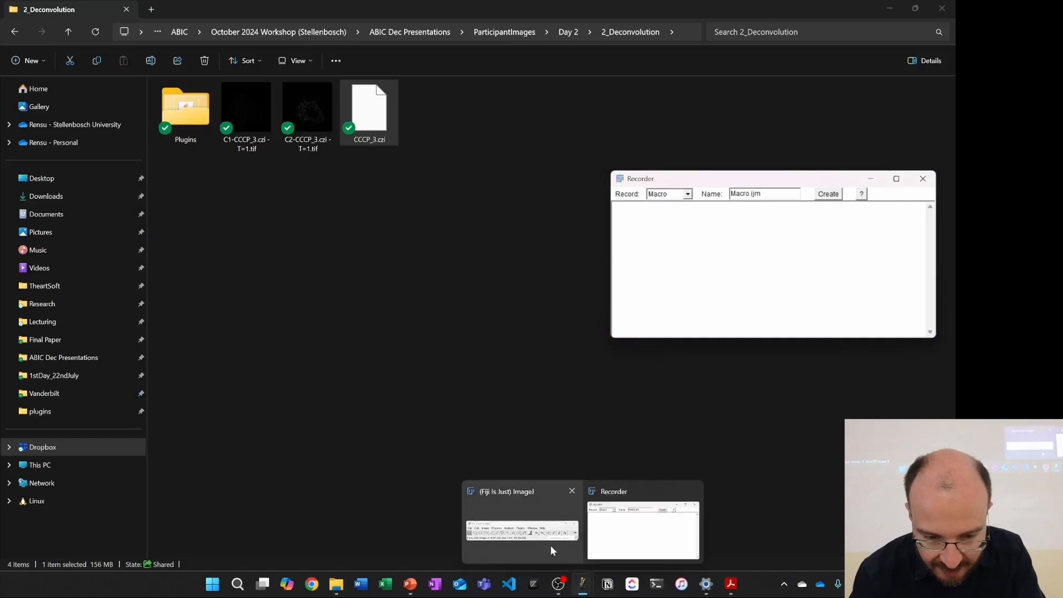
pyautogui.click(522, 526)
pyautogui.moveTo(369, 113); pyautogui.dragTo(550, 204)
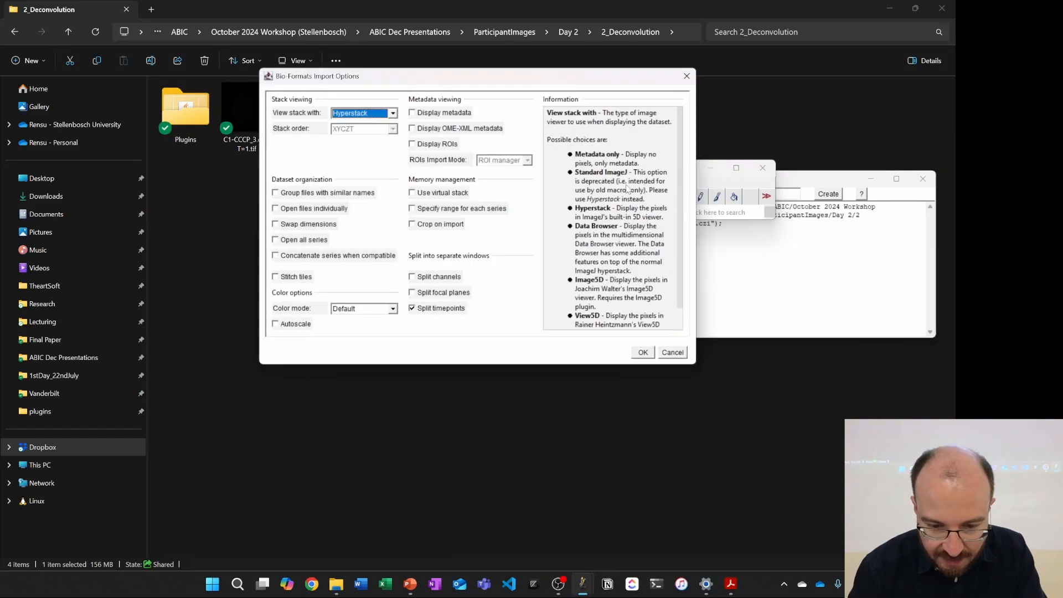
pyautogui.click(641, 354)
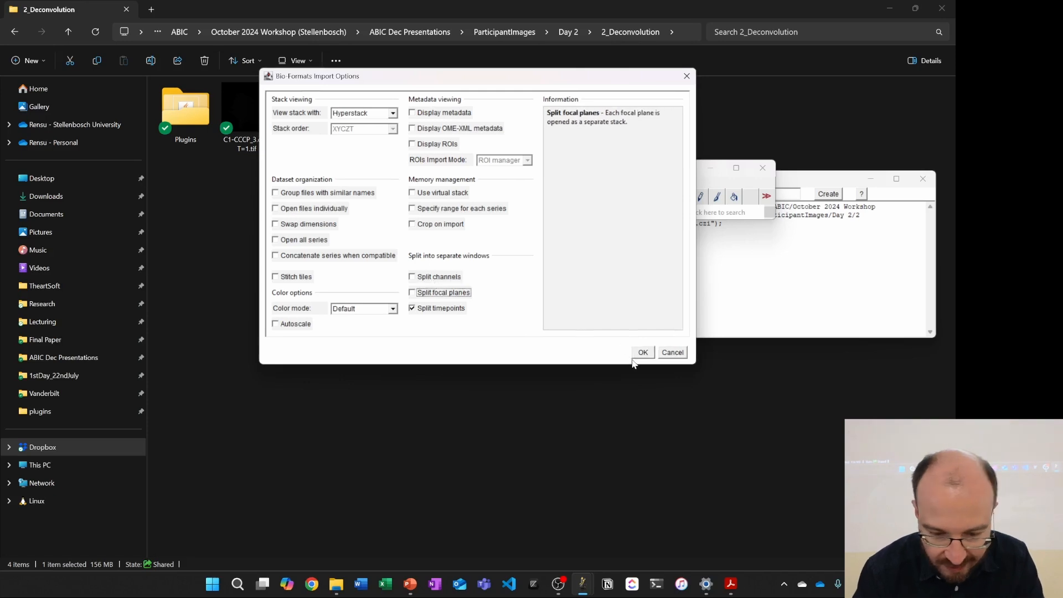
pyautogui.click(641, 353)
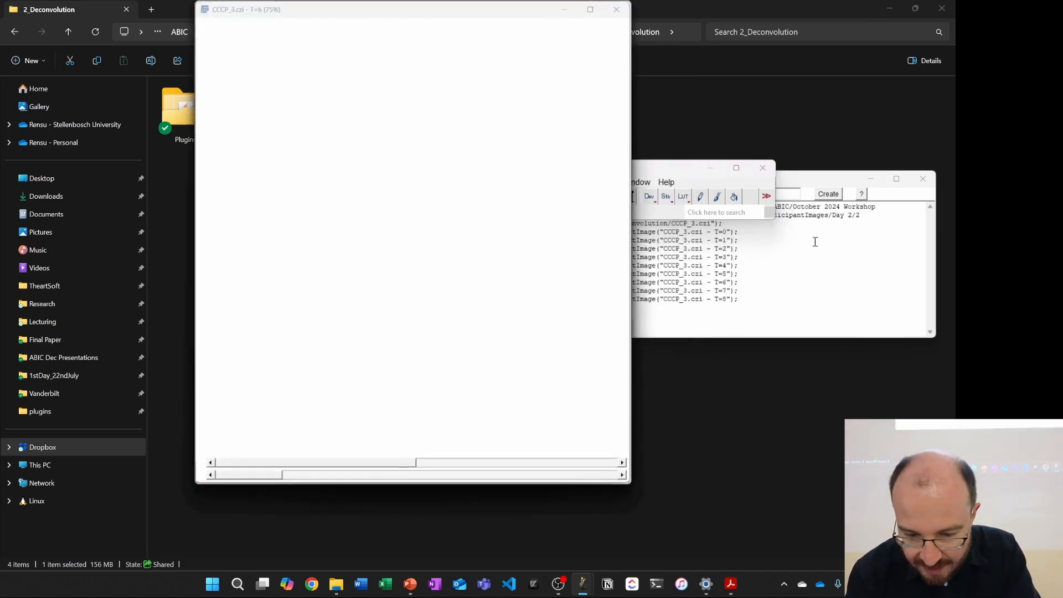
pyautogui.scroll(1, 802, 246)
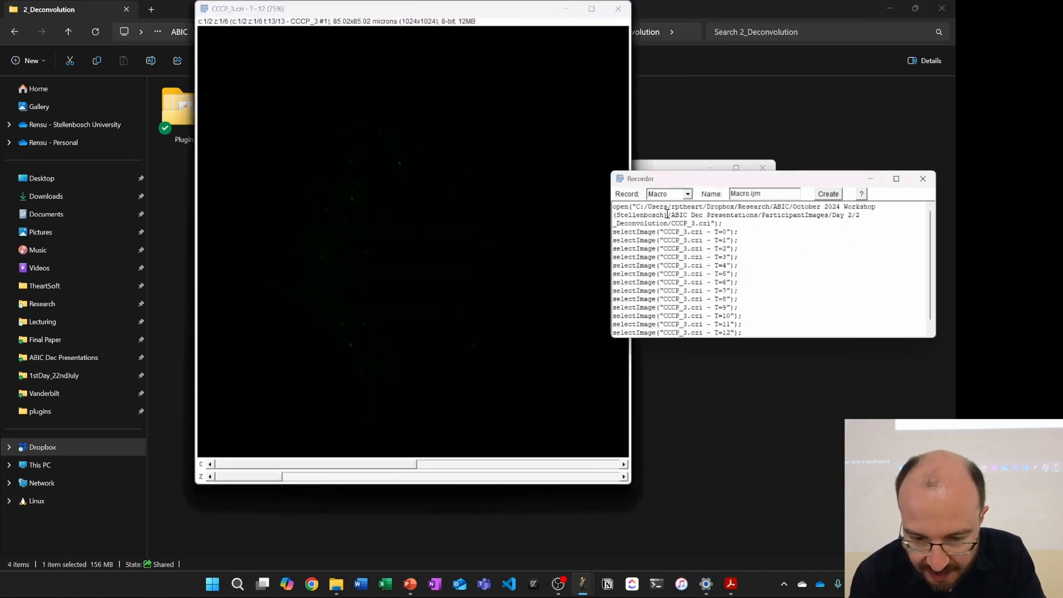
pyautogui.tripleClick(741, 222)
pyautogui.click(773, 231)
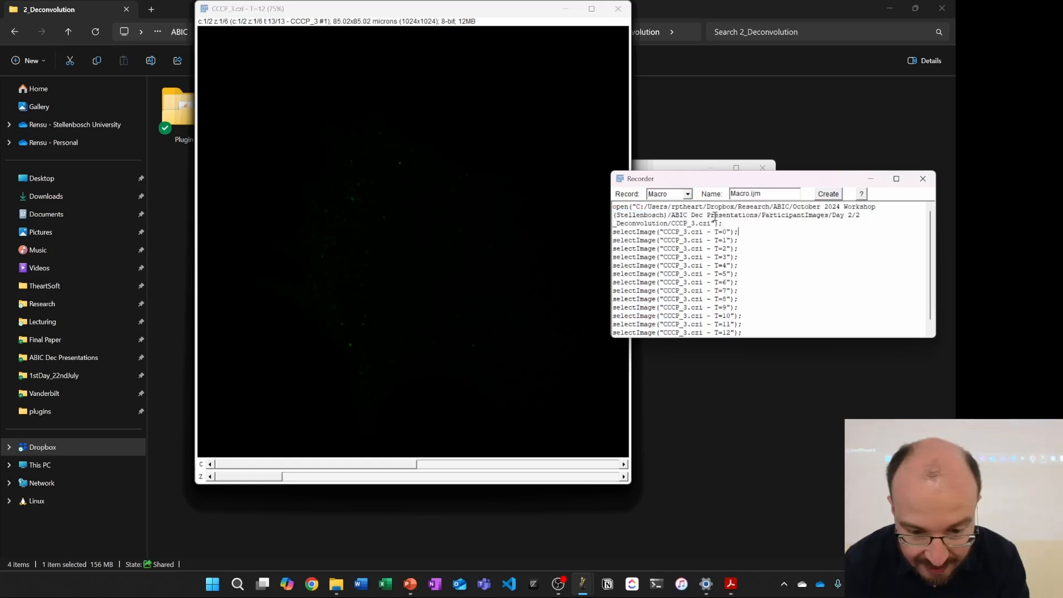
# Step: Close the CCCP_3.czi timepoint image windows from this import
pyautogui.click(619, 7)
pyautogui.click(620, 8)
pyautogui.click(620, 8)
pyautogui.click(621, 9)
pyautogui.click(620, 10)
# Step: Return to the Recorder and delete all of its recorded lines
pyautogui.moveTo(583, 583)
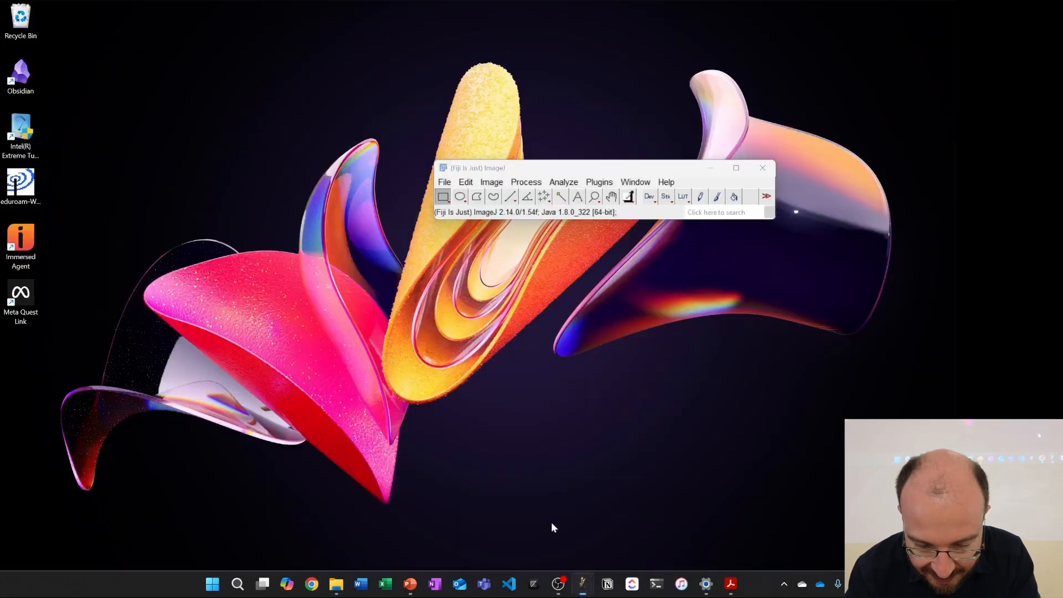
pyautogui.click(552, 528)
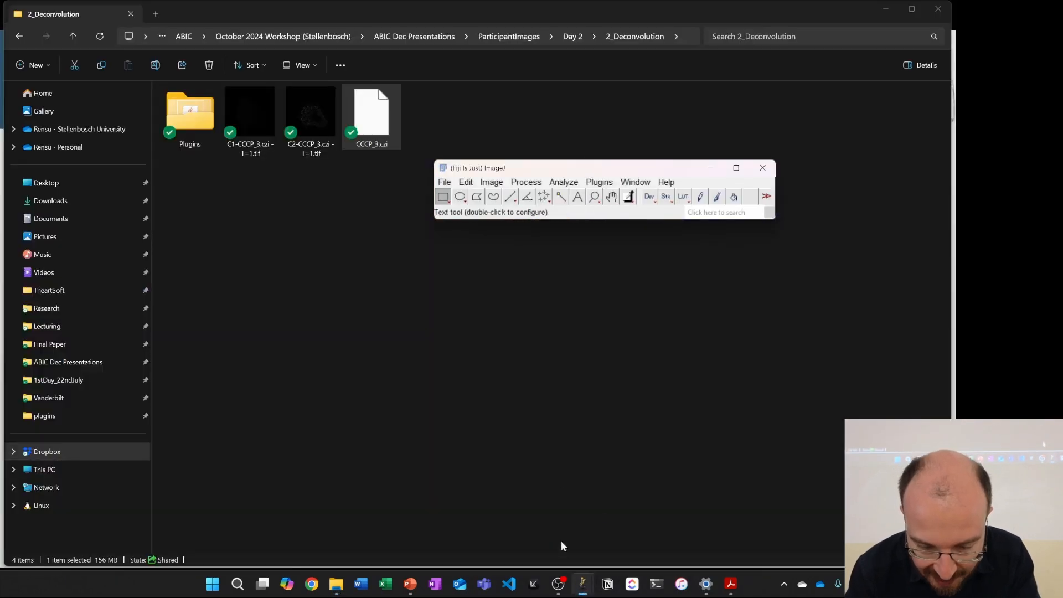
pyautogui.click(644, 523)
pyautogui.hotkey('ctrl', 'a')
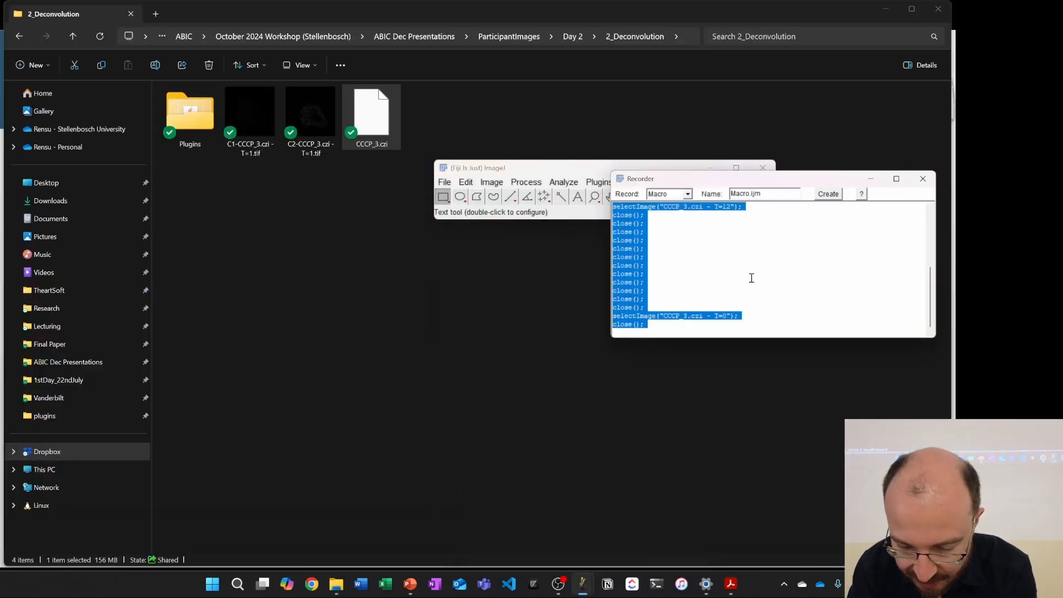
pyautogui.press('Delete')
# Step: Import CCCP_3.czi with the Bio-Formats Importer plugin as a hyperstack with timepoints split into separate windows
pyautogui.click(525, 175)
pyautogui.click(608, 183)
pyautogui.moveTo(682, 186)
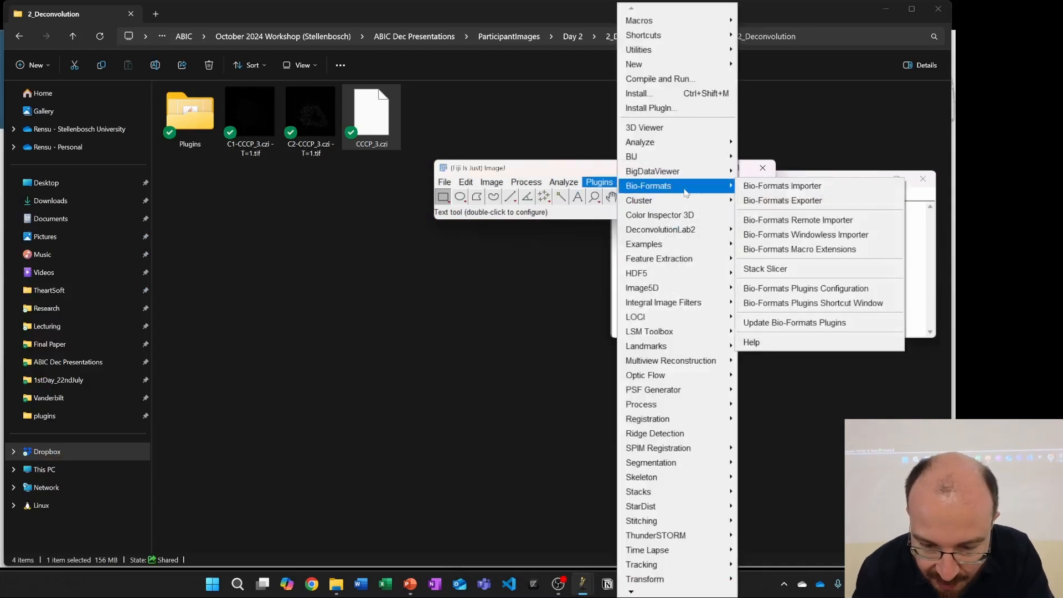
pyautogui.click(809, 188)
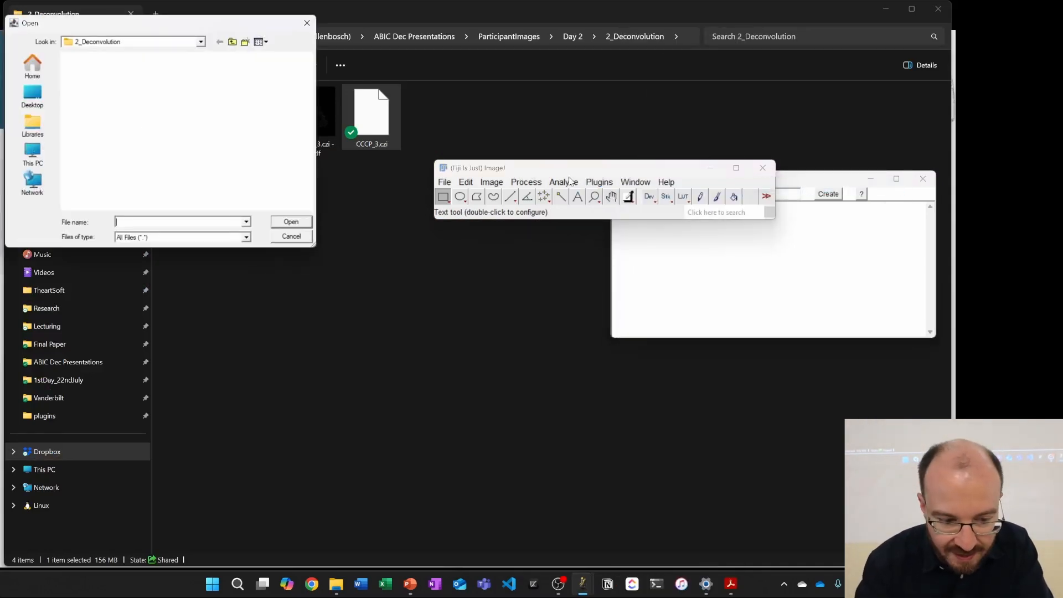
pyautogui.doubleClick(275, 90)
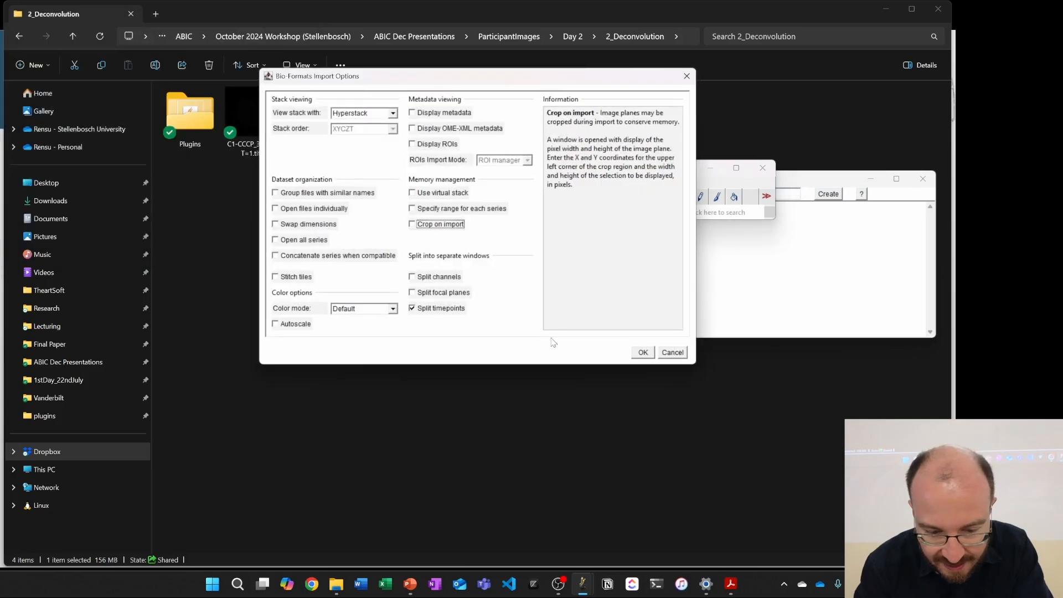
pyautogui.click(643, 353)
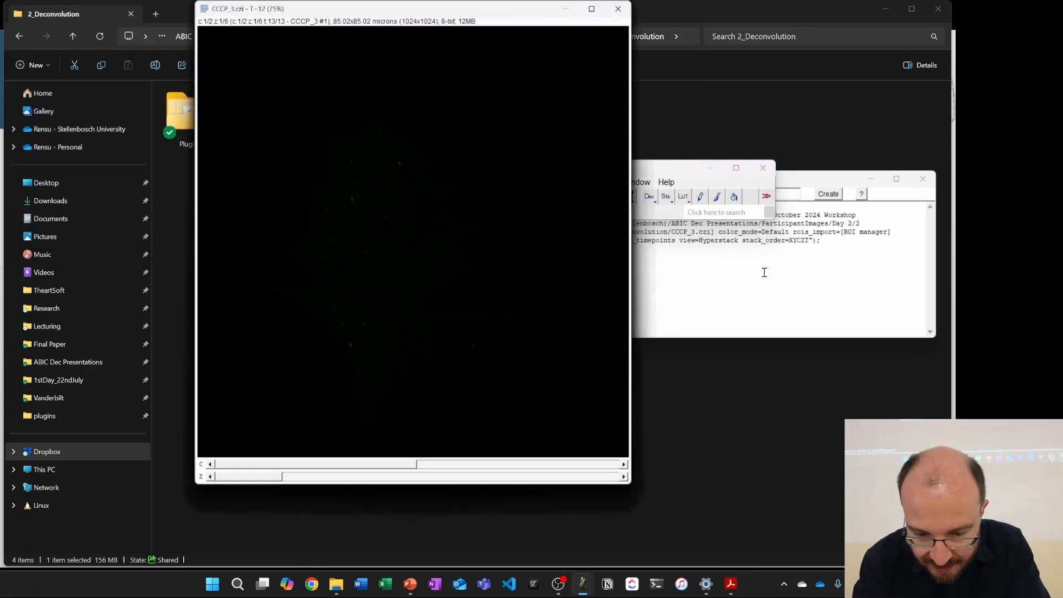
# Step: Create a macro script from the recorded Bio-Formats import command and maximize the script editor
pyautogui.click(760, 275)
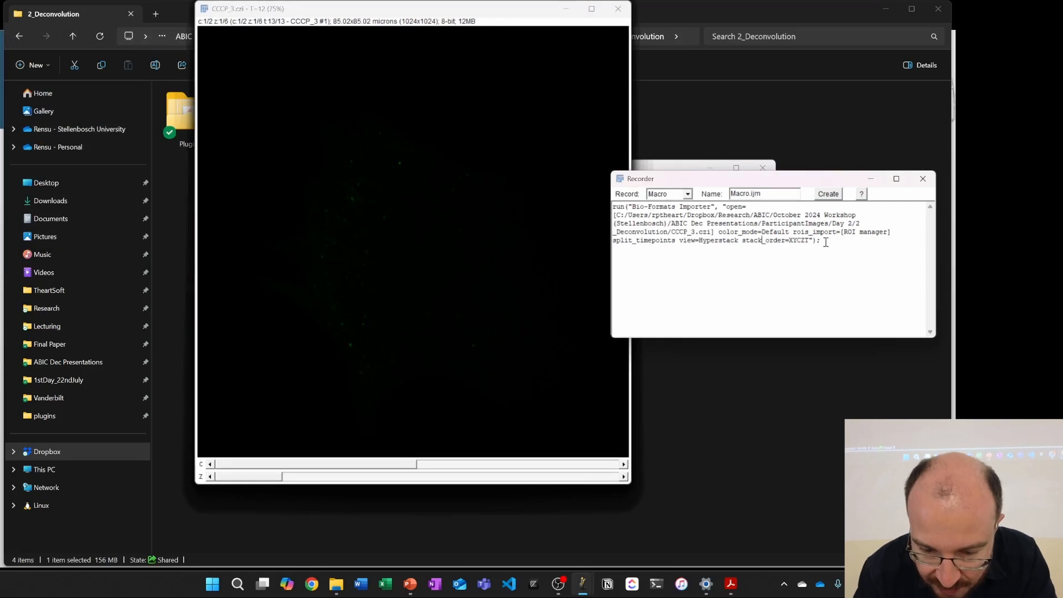
pyautogui.doubleClick(781, 182)
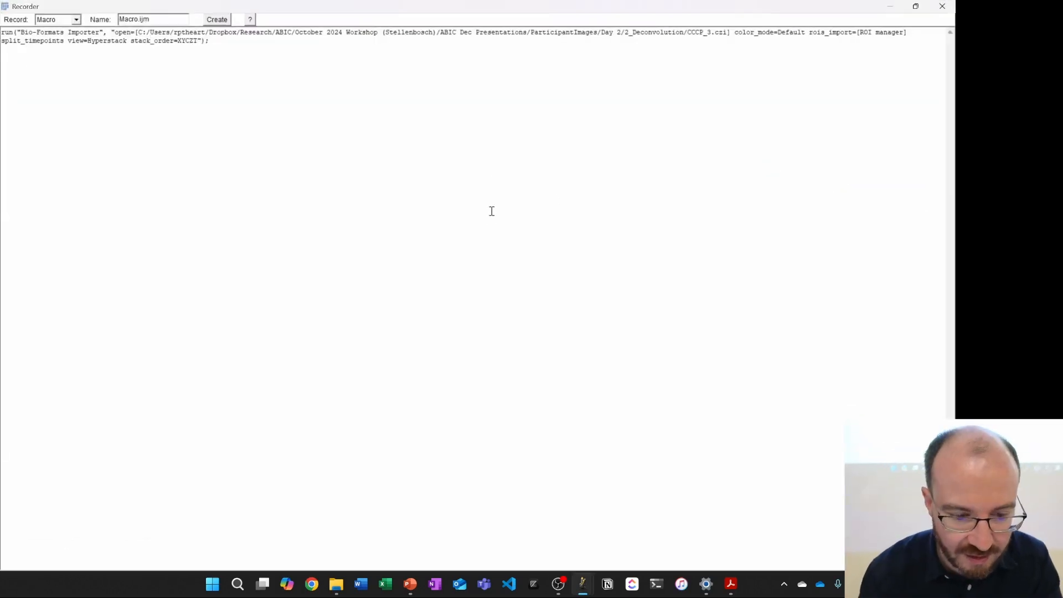
pyautogui.click(218, 20)
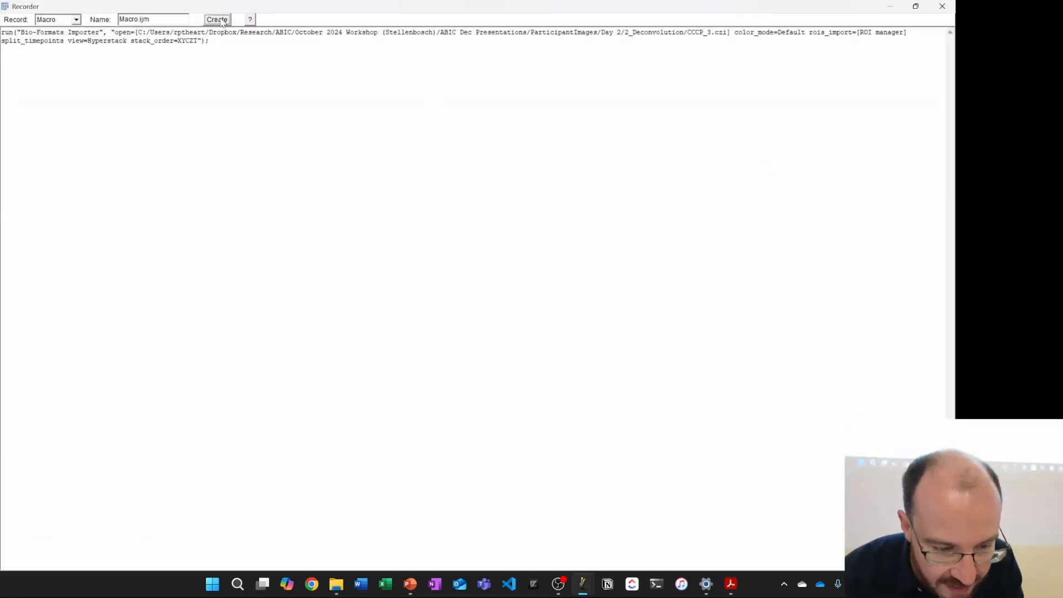
pyautogui.doubleClick(537, 117)
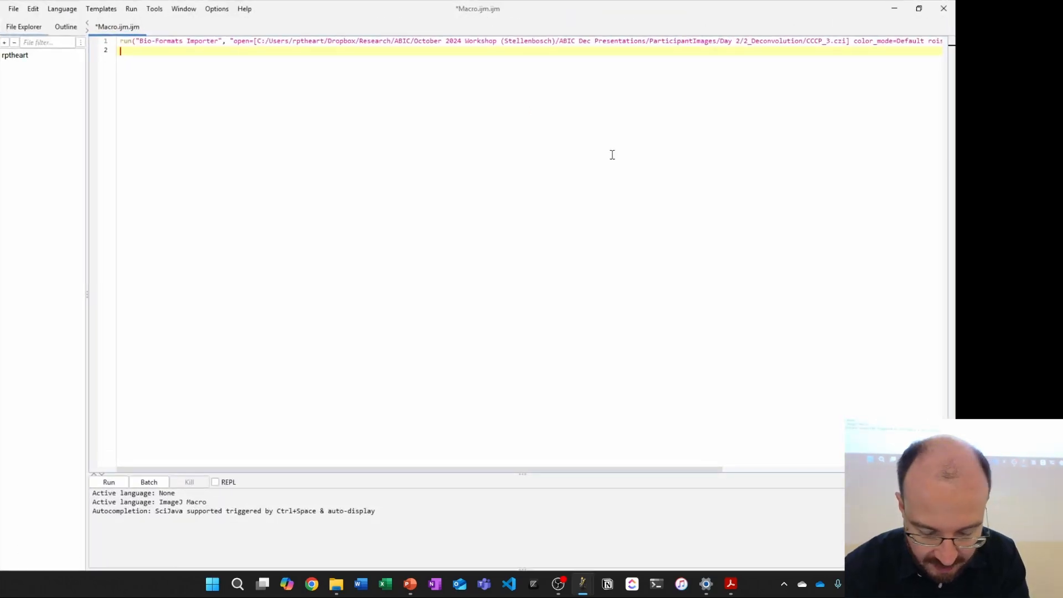
# Step: Enlarge the text in the macro script editor to make the import command readable
pyautogui.hotkey('ctrl', 'a')
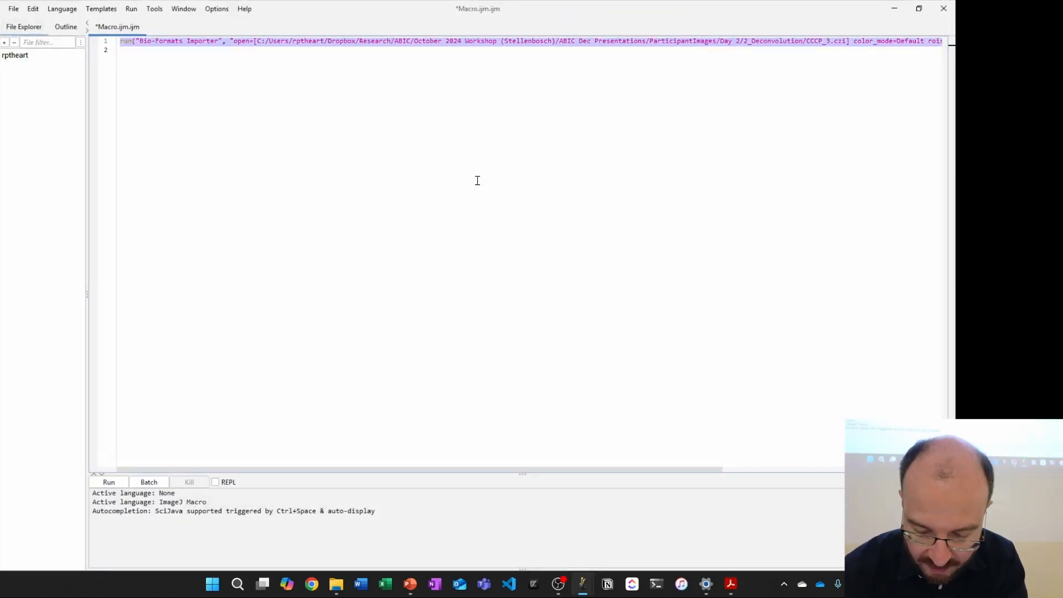
pyautogui.hotkey('ctrl', '+')
pyautogui.hotkey('ctrl', '+')
pyautogui.hotkey('ctrl', '+')
pyautogui.hotkey('ctrl', '+')
pyautogui.hotkey('ctrl', '+')
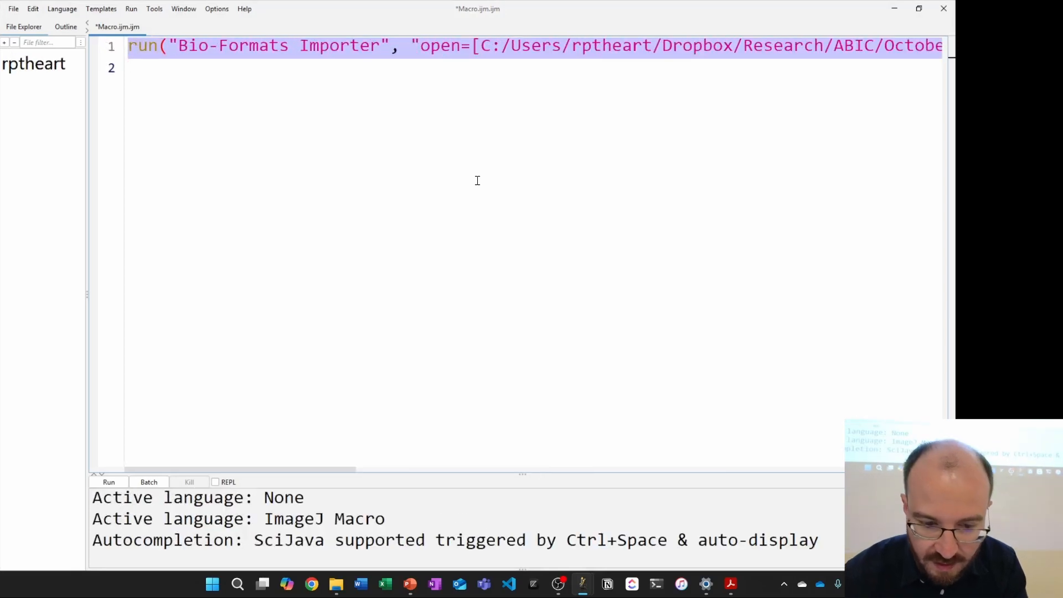
pyautogui.click(480, 103)
pyautogui.click(420, 44)
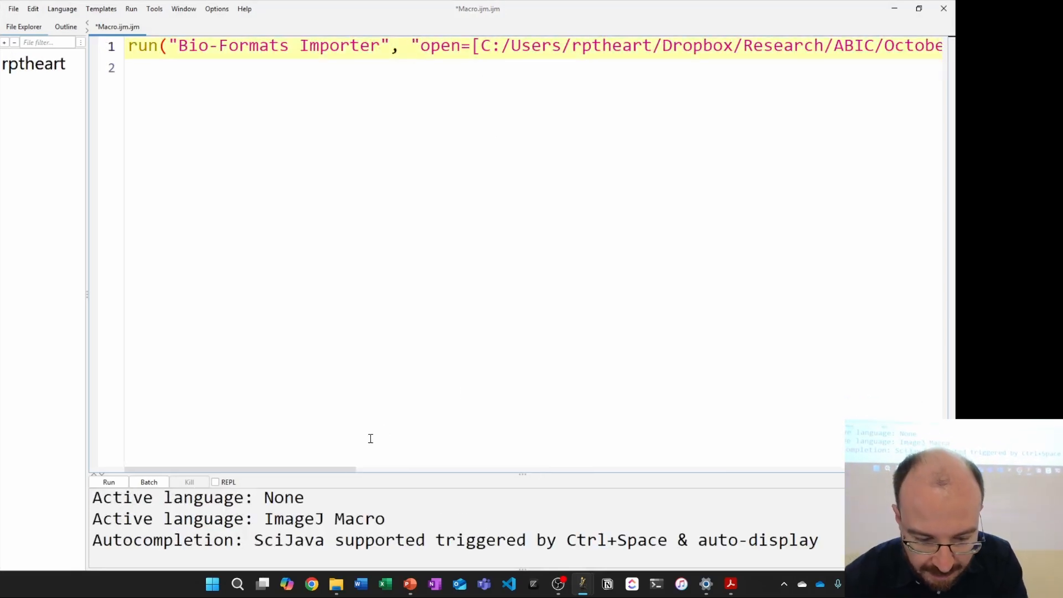
# Step: Examine the import command's options, including split_timepoints, and minimize the script editor and the Recorder
pyautogui.moveTo(324, 474); pyautogui.dragTo(905, 471)
pyautogui.moveTo(443, 45); pyautogui.dragTo(590, 50)
pyautogui.moveTo(812, 471); pyautogui.dragTo(825, 471)
pyautogui.moveTo(575, 47); pyautogui.dragTo(877, 47)
pyautogui.click(772, 62)
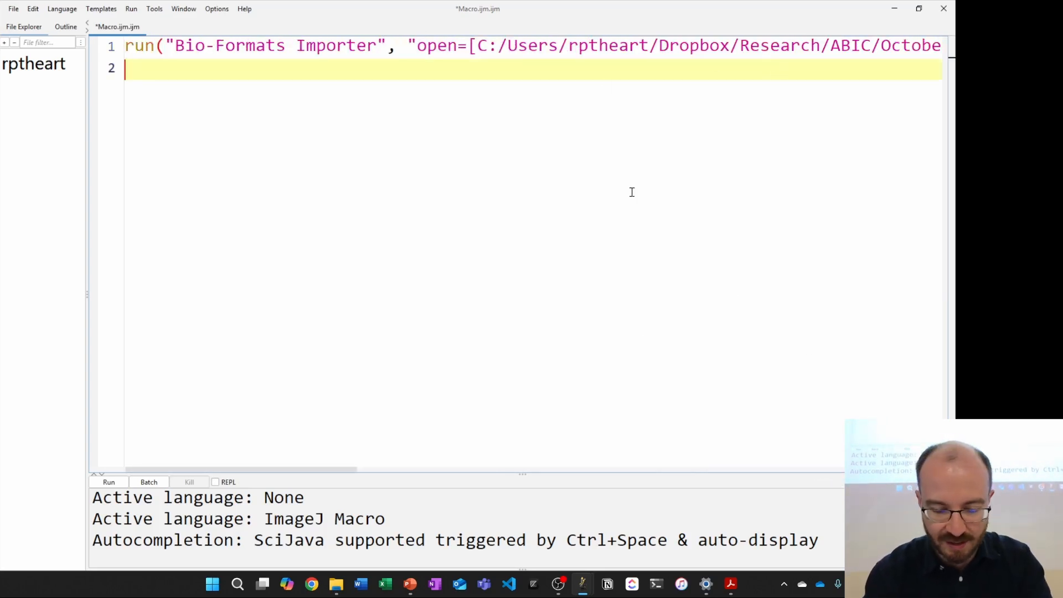
pyautogui.moveTo(332, 469); pyautogui.dragTo(919, 459)
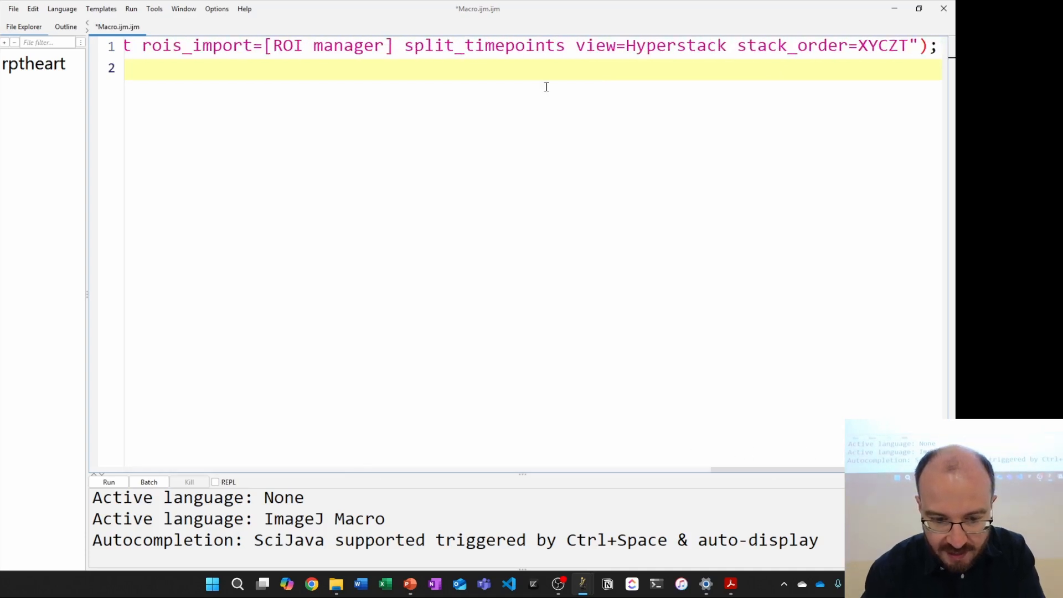
pyautogui.moveTo(406, 49); pyautogui.dragTo(562, 57)
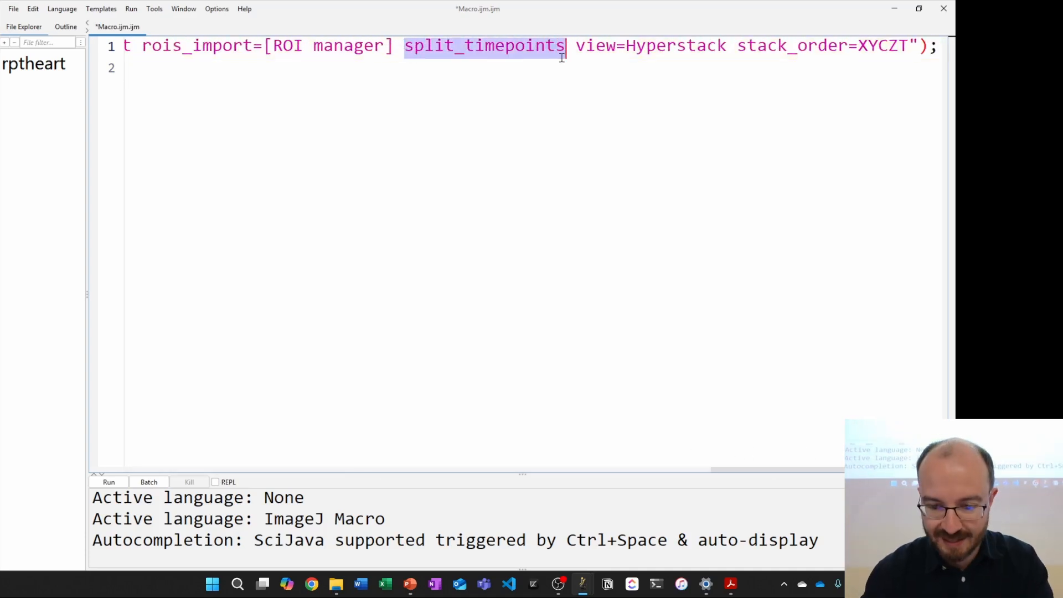
pyautogui.click(894, 8)
pyautogui.click(890, 6)
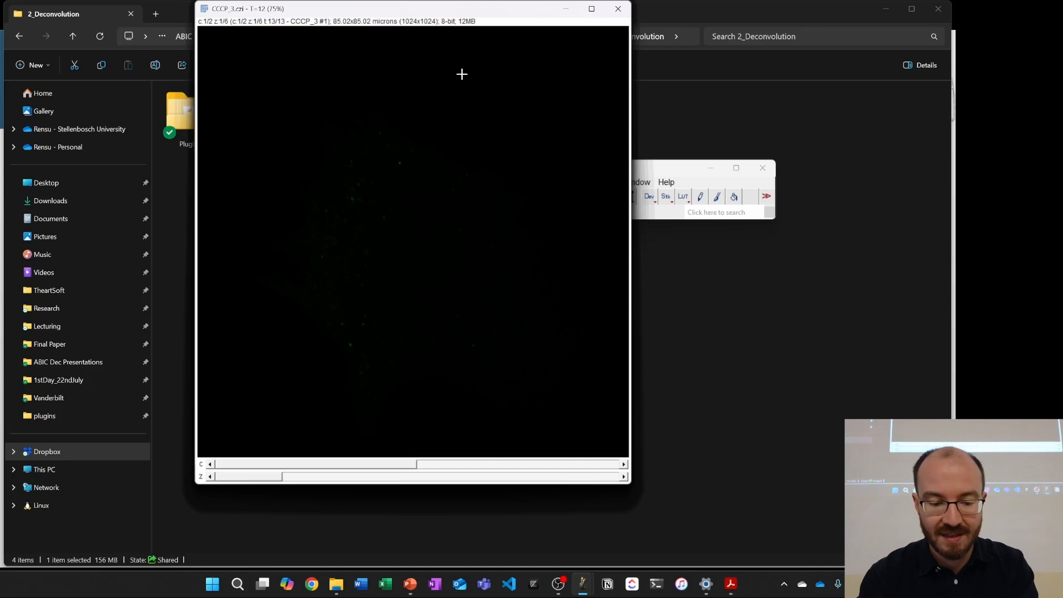
pyautogui.click(670, 170)
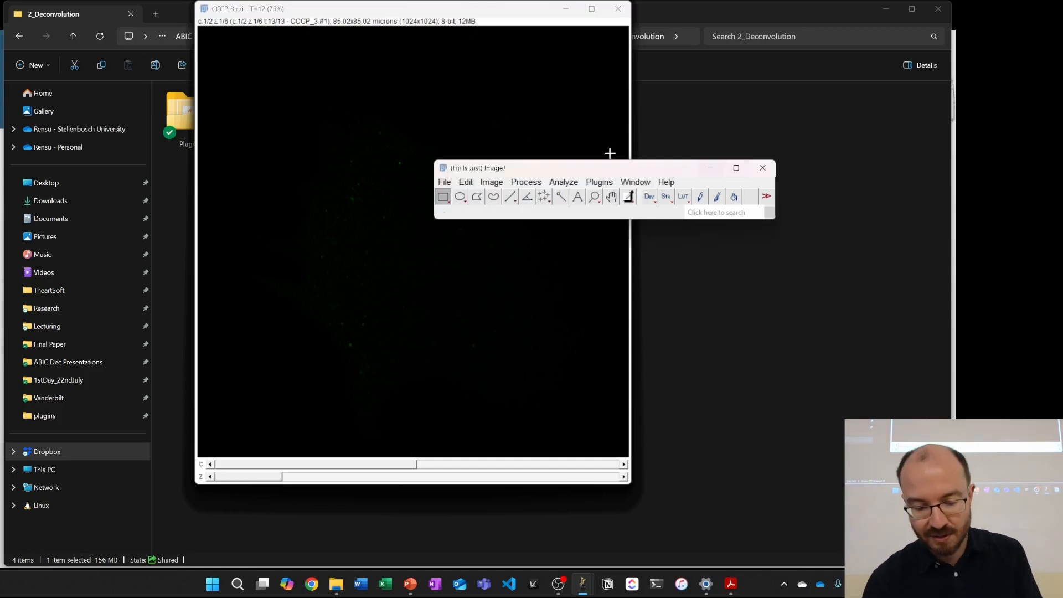
pyautogui.click(599, 182)
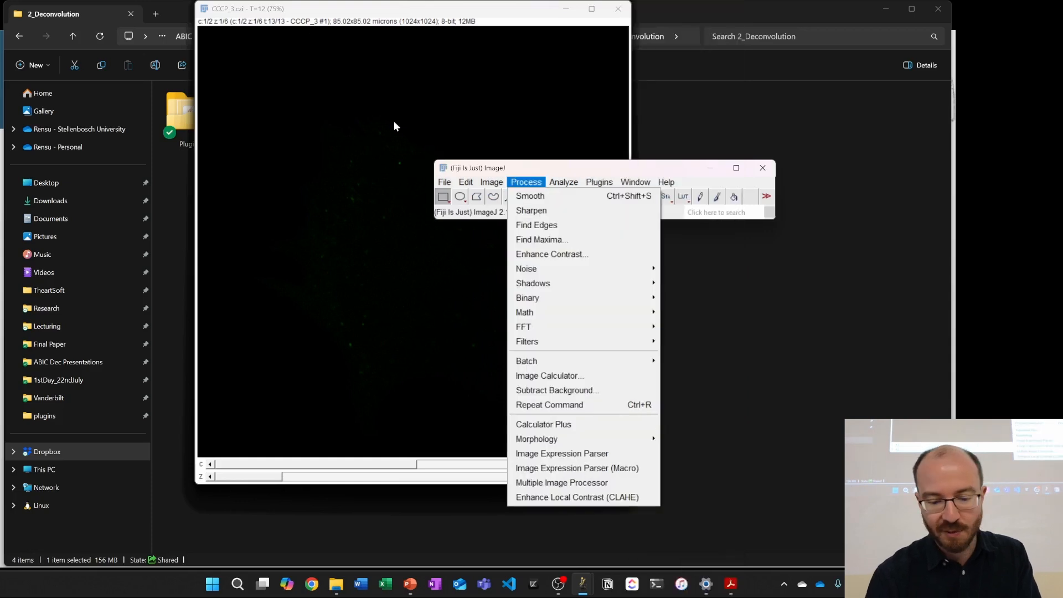
pyautogui.moveTo(597, 182)
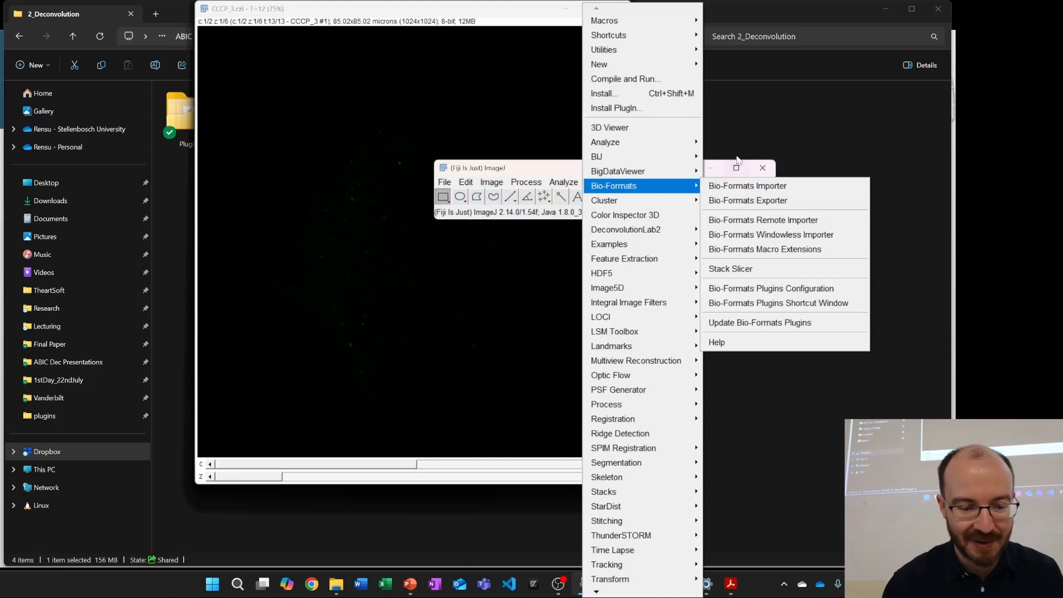
pyautogui.click(567, 44)
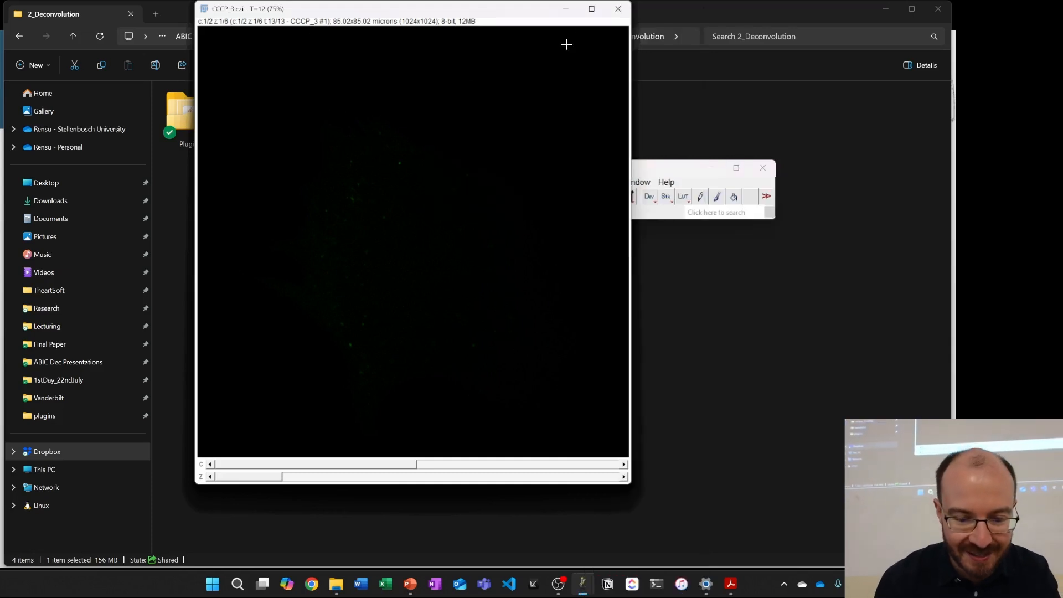
# Step: Close all of the split CCCP_3.czi timepoint windows except T=0 and reposition the remaining window
pyautogui.click(618, 16)
pyautogui.click(618, 16)
pyautogui.click(618, 16)
pyautogui.click(618, 15)
pyautogui.click(619, 15)
pyautogui.click(618, 15)
pyautogui.click(618, 16)
pyautogui.click(618, 9)
pyautogui.click(618, 9)
pyautogui.click(618, 9)
pyautogui.click(618, 8)
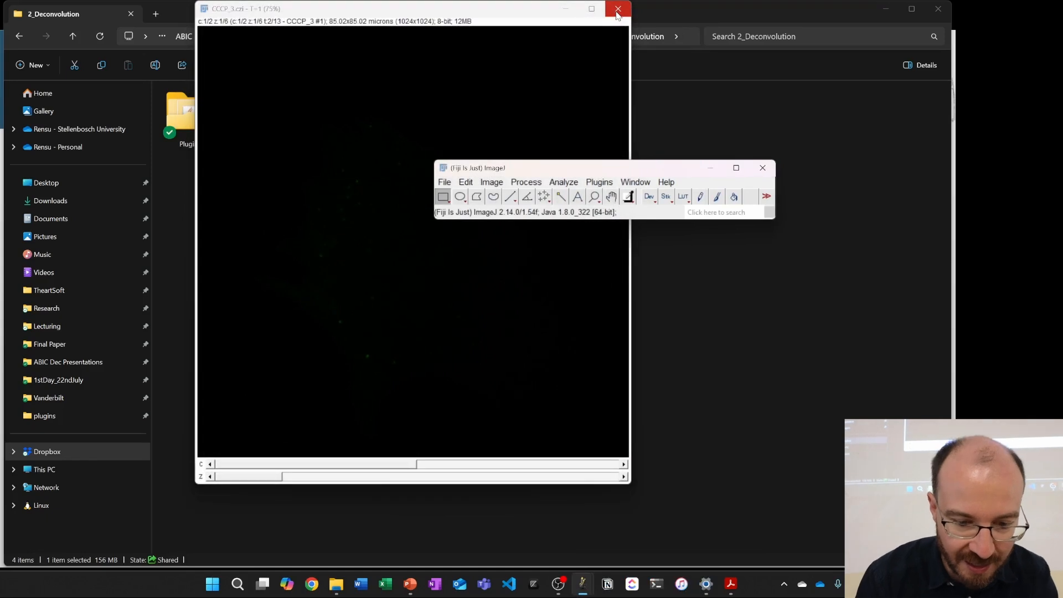
pyautogui.moveTo(430, 9); pyautogui.dragTo(458, 84)
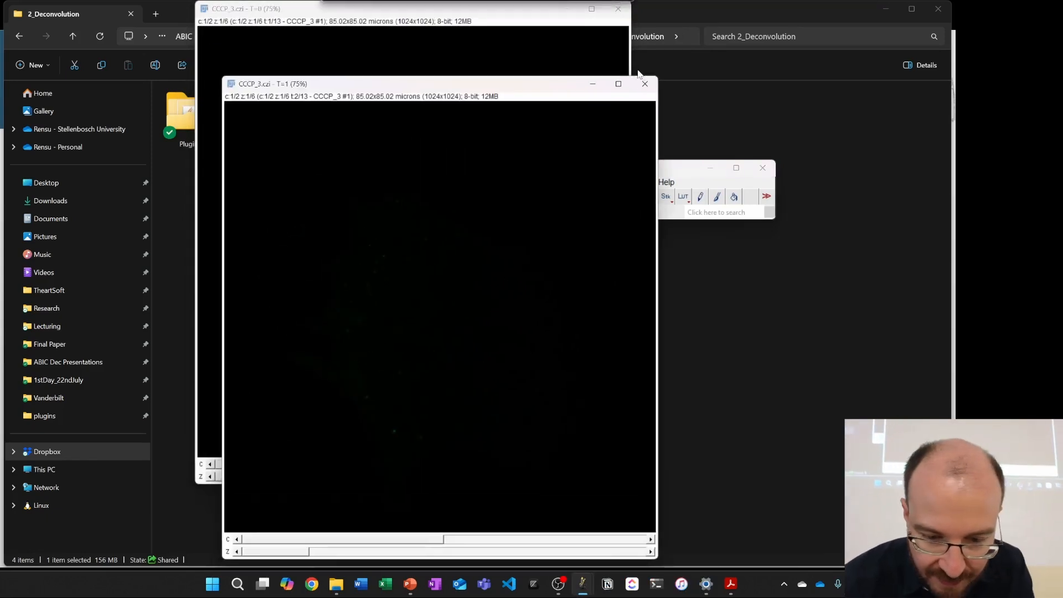
pyautogui.click(648, 85)
pyautogui.moveTo(347, 10); pyautogui.dragTo(344, 58)
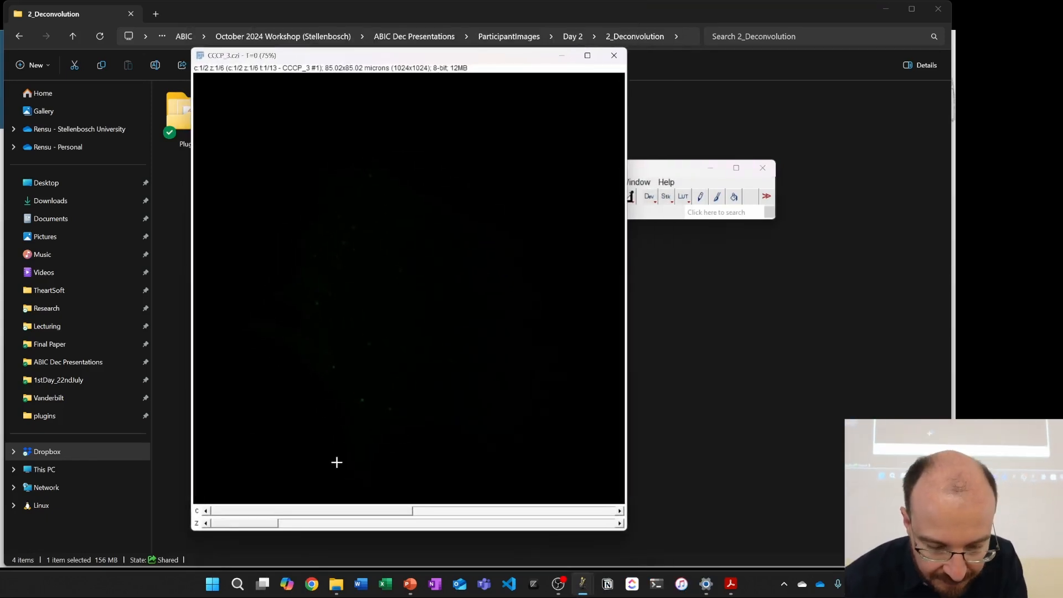
# Step: Go to slice 3 of the second channel in the T=0 stack and apply the Red lookup table
pyautogui.moveTo(244, 523); pyautogui.dragTo(546, 481)
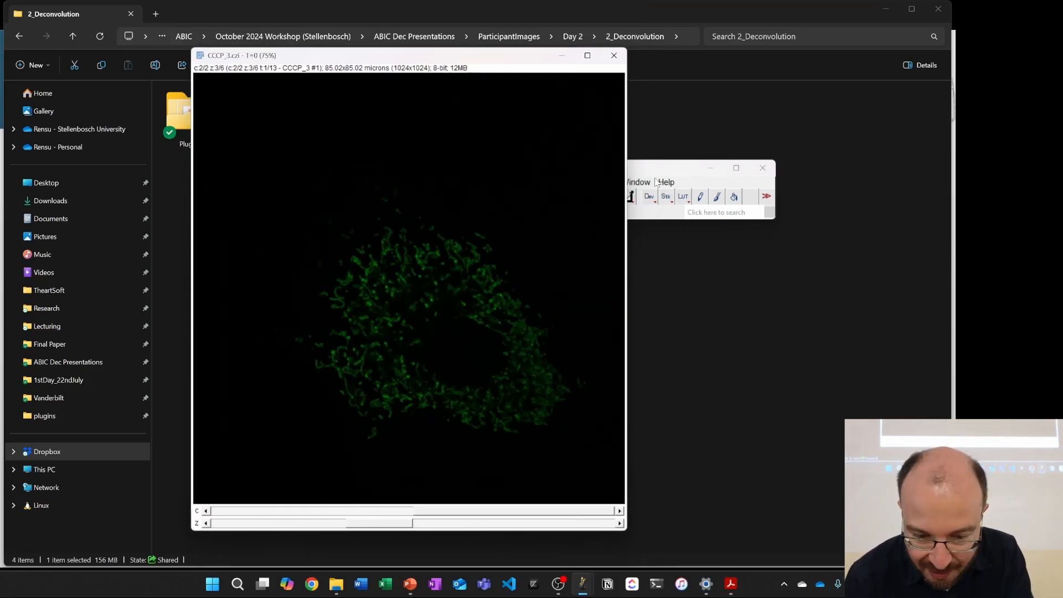
pyautogui.click(684, 196)
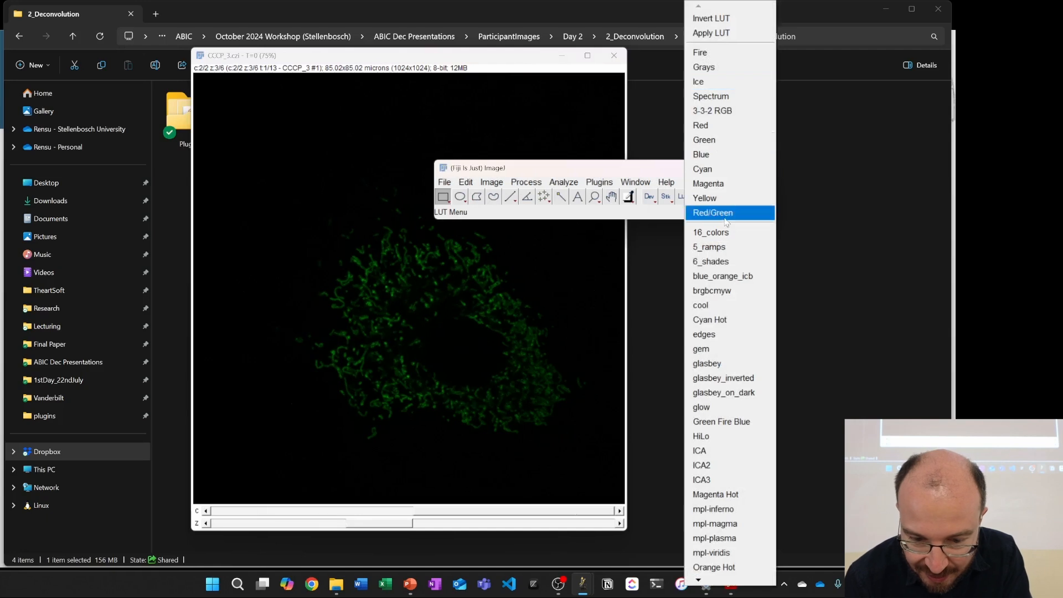
pyautogui.click(709, 127)
pyautogui.moveTo(452, 511)
pyautogui.mouseDown()
pyautogui.moveTo(326, 508)
pyautogui.moveTo(450, 497)
pyautogui.mouseUp()
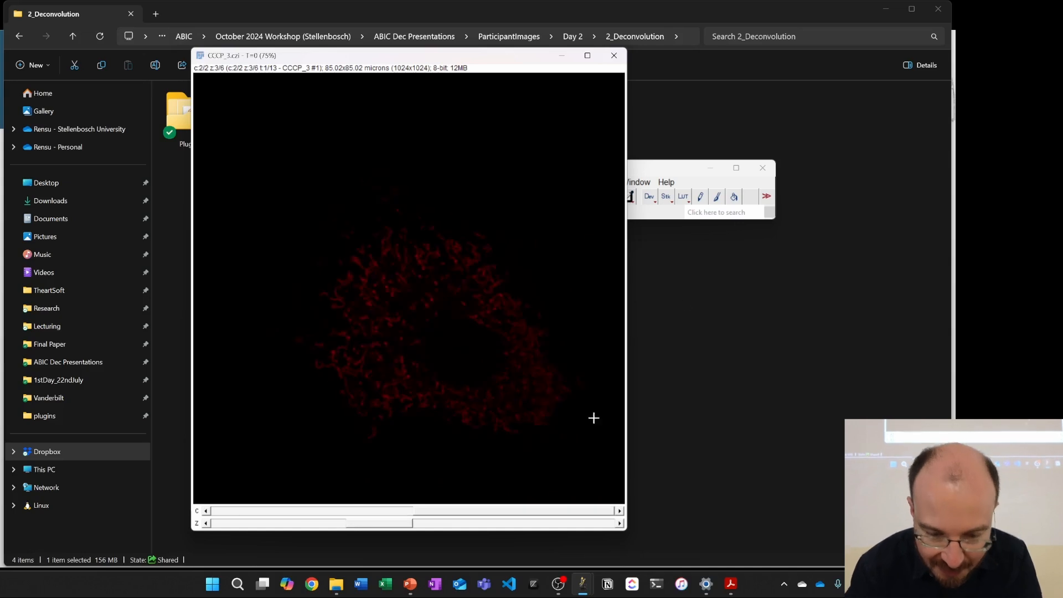
# Step: Apply the mpl-viridis lookup table to both channels of the T=0 stack and compare the channels up close
pyautogui.click(686, 199)
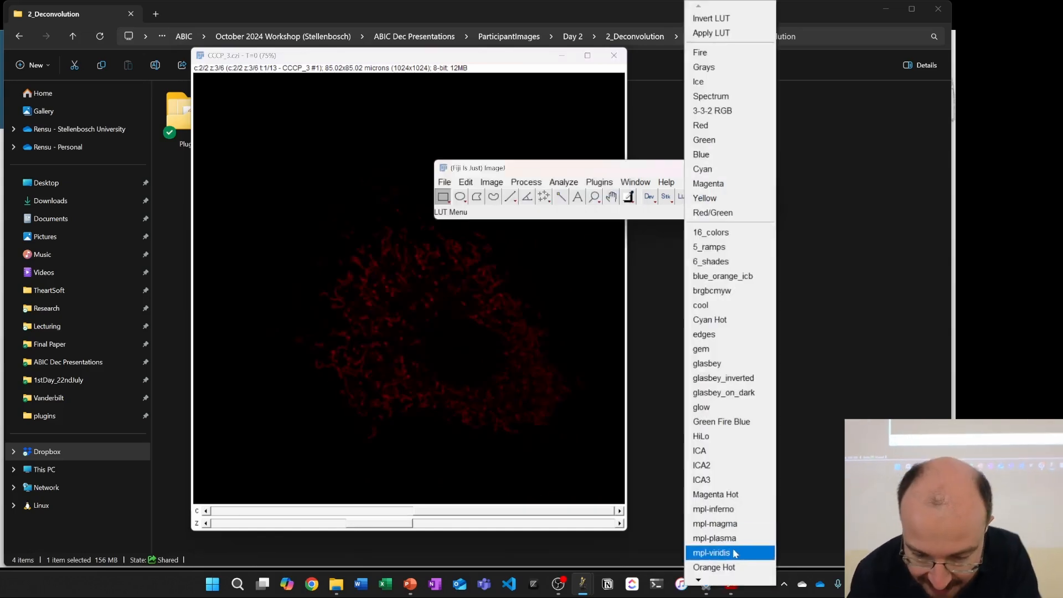
pyautogui.click(695, 550)
pyautogui.moveTo(453, 511); pyautogui.dragTo(308, 505)
pyautogui.click(684, 198)
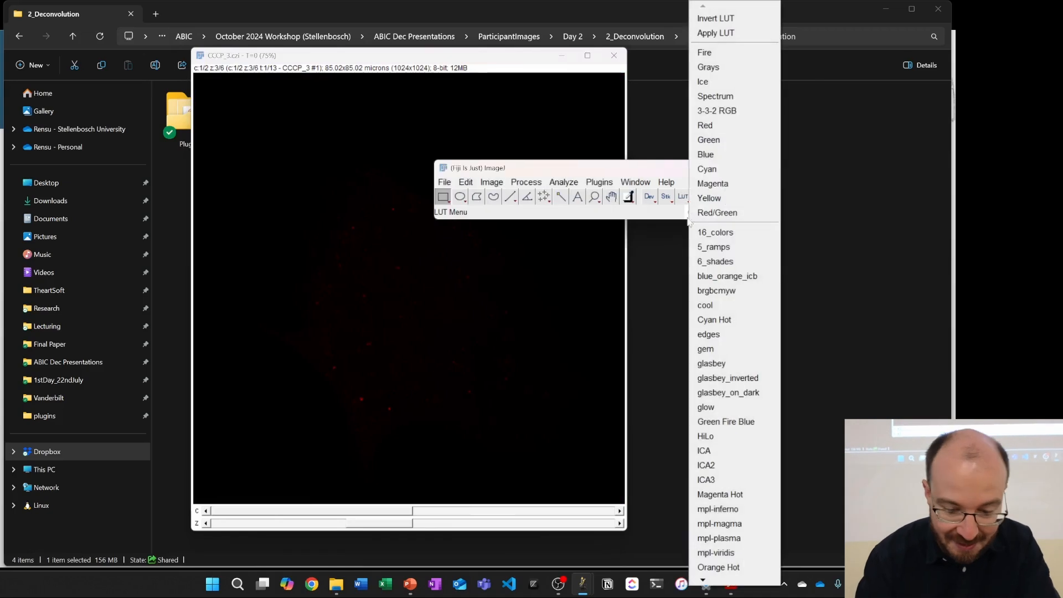
pyautogui.click(753, 550)
pyautogui.moveTo(397, 510)
pyautogui.mouseDown()
pyautogui.moveTo(492, 510)
pyautogui.moveTo(304, 506)
pyautogui.moveTo(515, 501)
pyautogui.moveTo(323, 508)
pyautogui.moveTo(297, 529)
pyautogui.moveTo(561, 521)
pyautogui.moveTo(356, 512)
pyautogui.moveTo(415, 501)
pyautogui.mouseUp()
pyautogui.scroll(3, 403, 359)
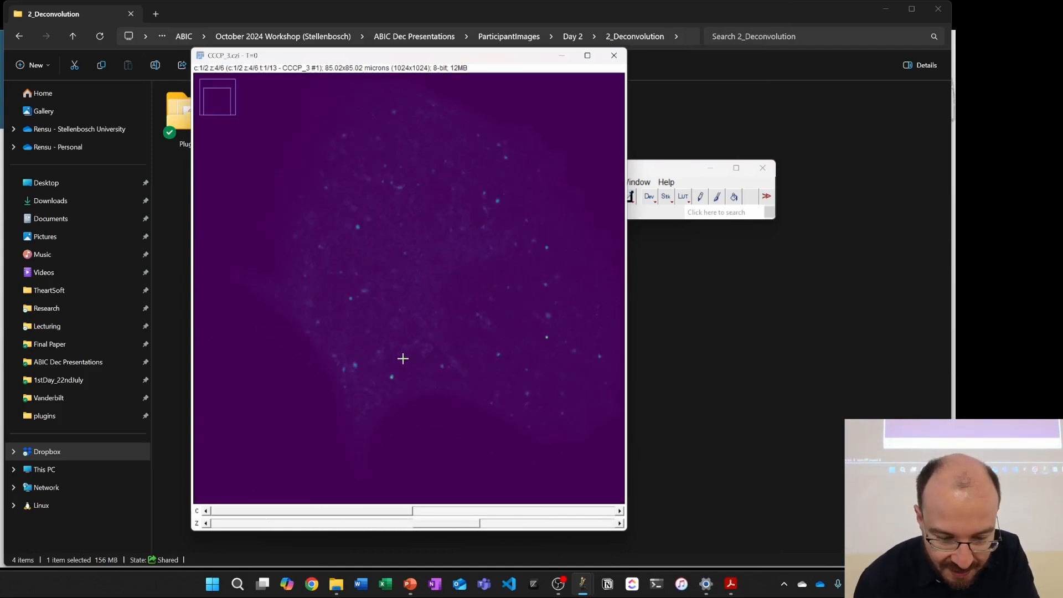
pyautogui.scroll(-2, 392, 311)
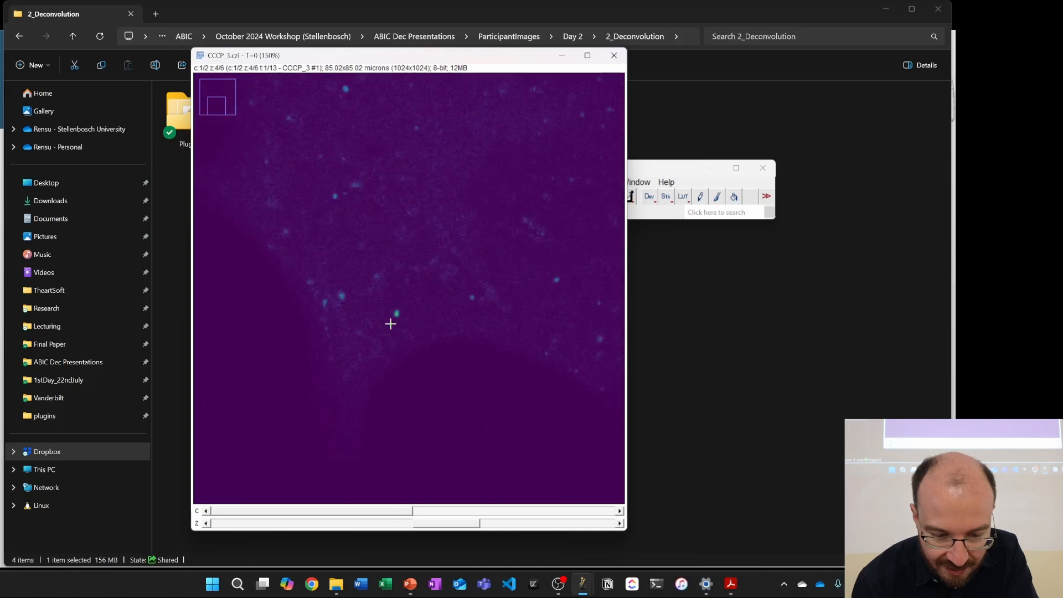
pyautogui.moveTo(384, 512); pyautogui.dragTo(452, 515)
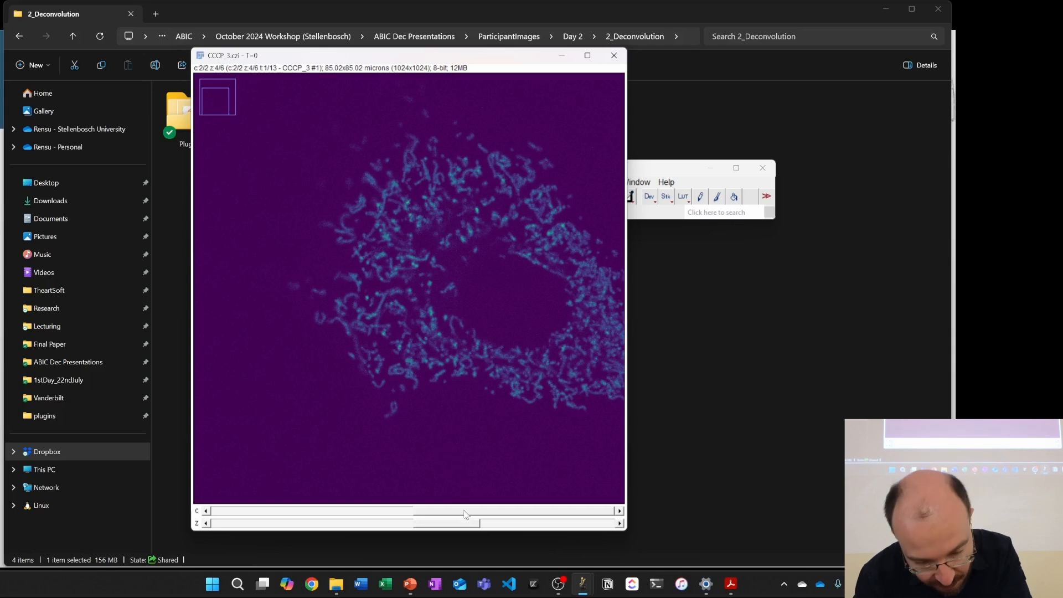
# Step: Split the T=0 stack into separate channels and arrange the C1 and C2 windows side by side
pyautogui.click(649, 167)
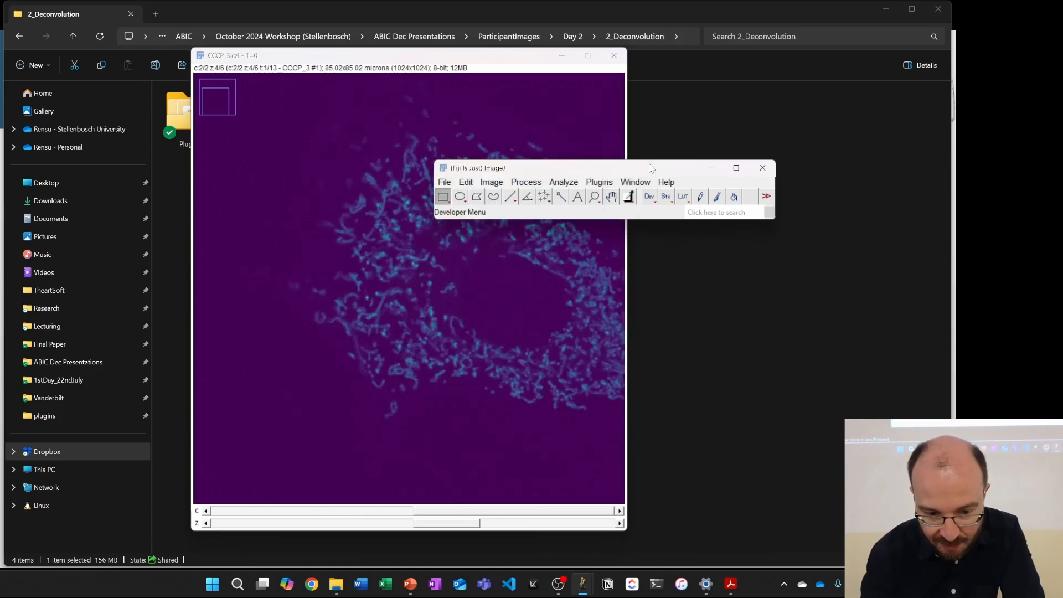
pyautogui.click(492, 182)
pyautogui.moveTo(550, 290)
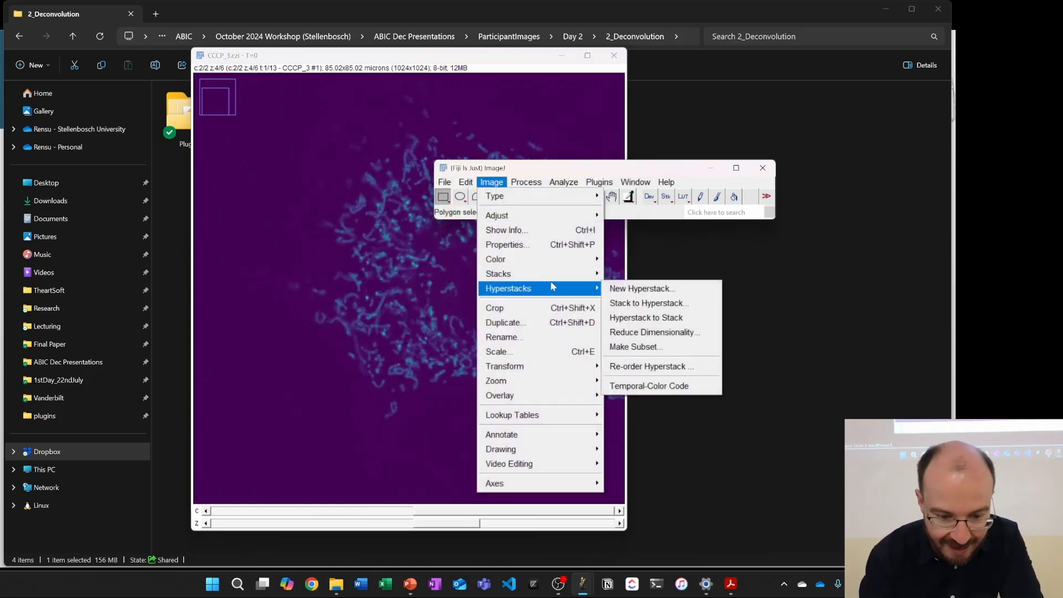
pyautogui.moveTo(557, 261)
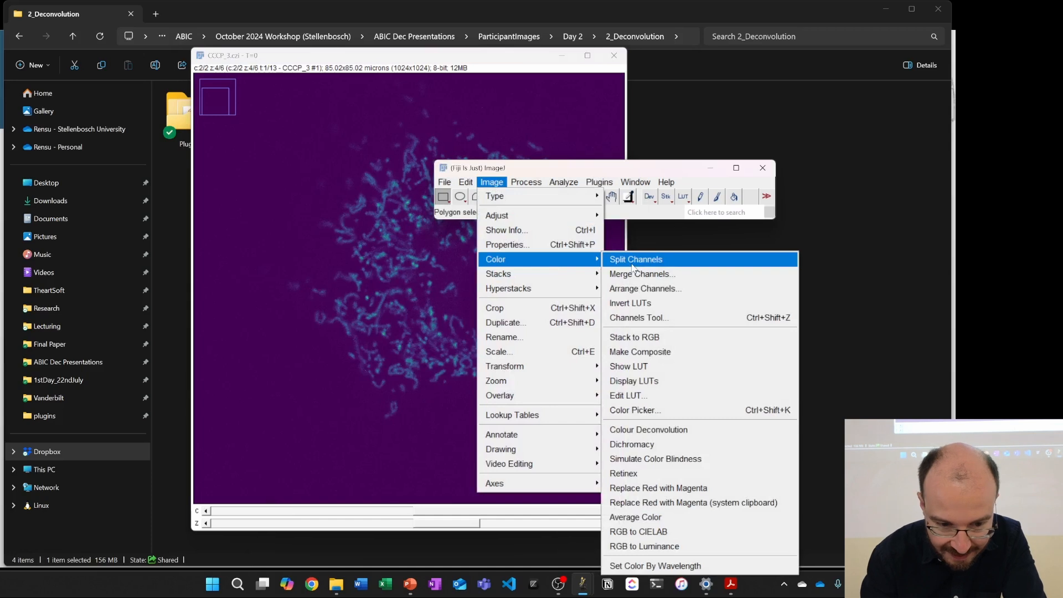
pyautogui.click(654, 262)
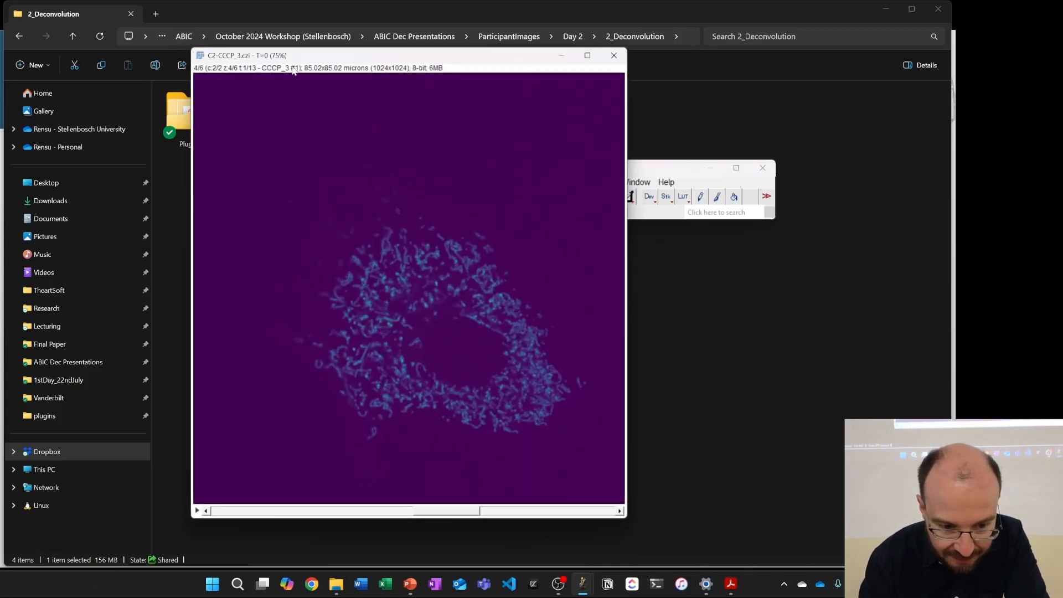
pyautogui.moveTo(427, 61); pyautogui.dragTo(240, 75)
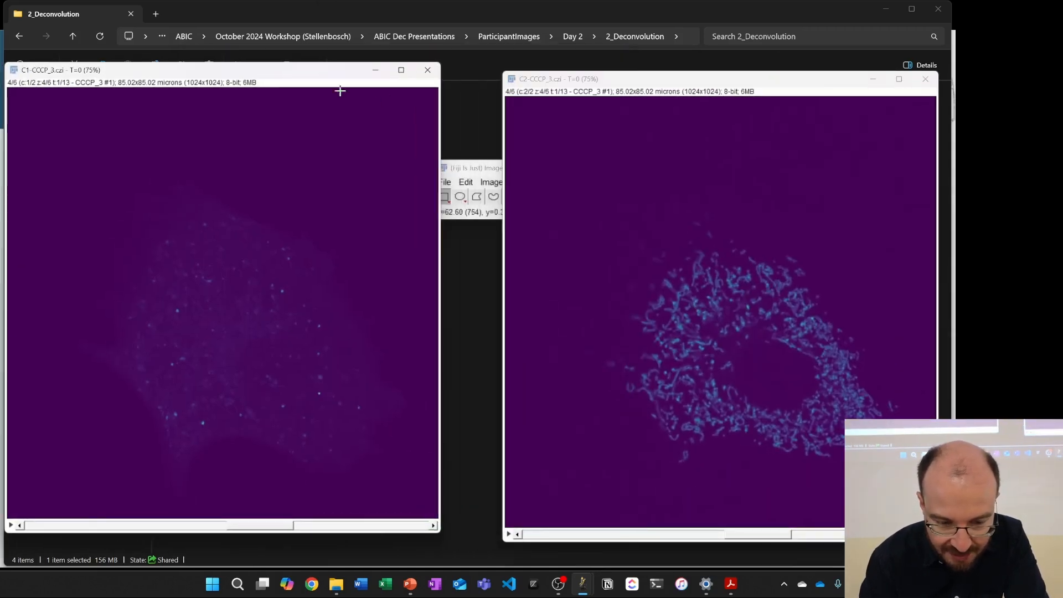
# Step: Show the image info for the C1 stack and check its dimensions, resolution and voxel size
pyautogui.click(485, 173)
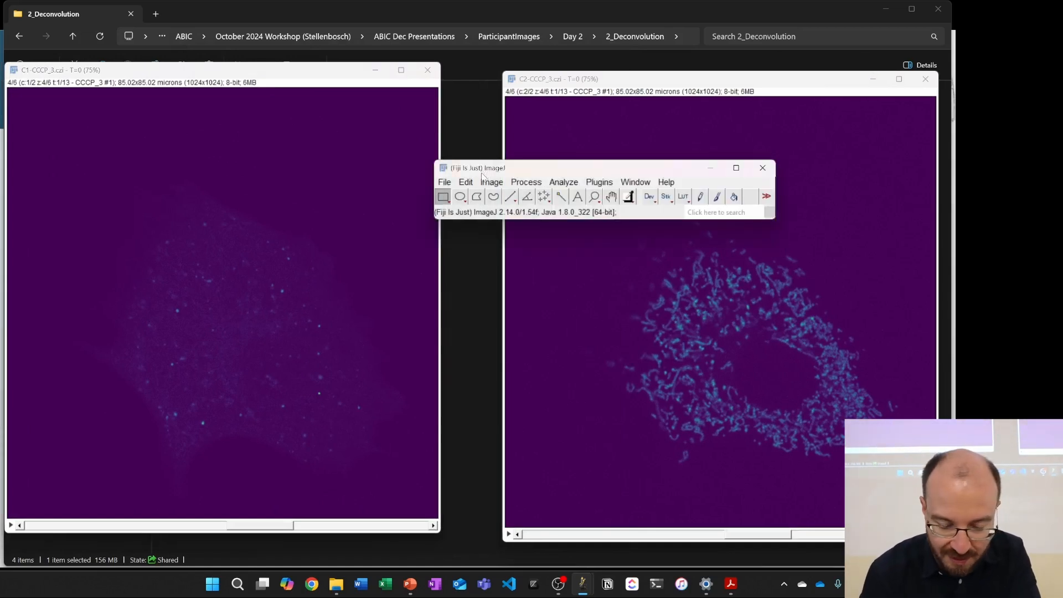
pyautogui.click(491, 184)
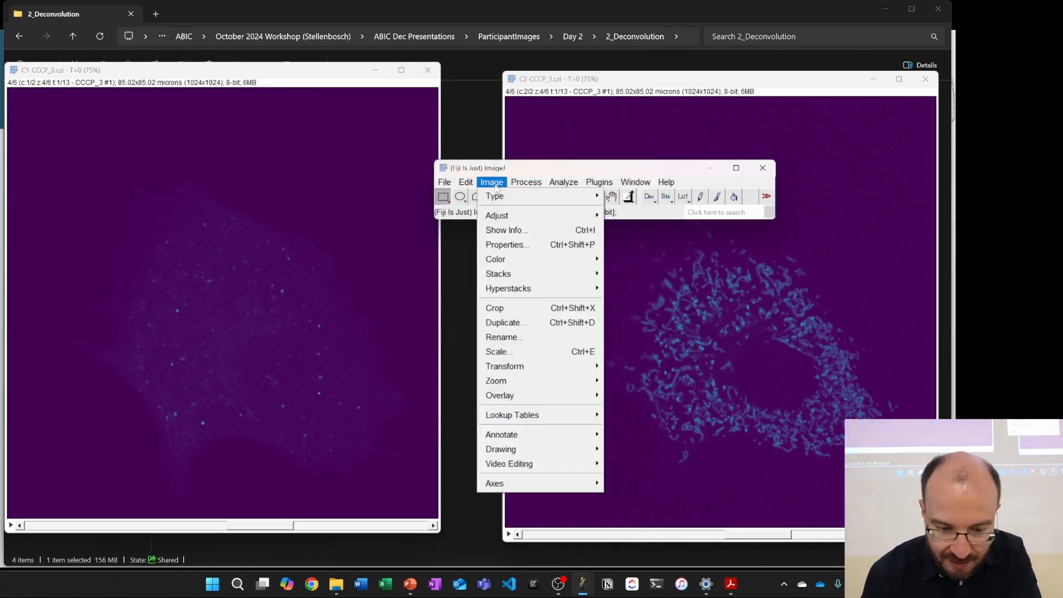
pyautogui.click(535, 232)
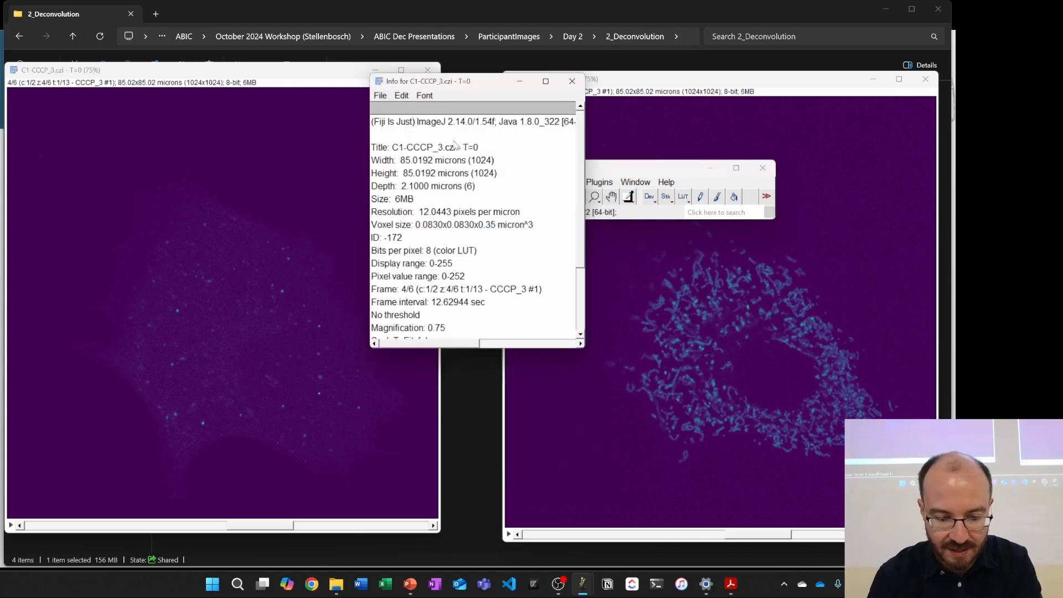
pyautogui.scroll(-2, 548, 282)
pyautogui.scroll(-3, 548, 282)
pyautogui.scroll(5, 551, 280)
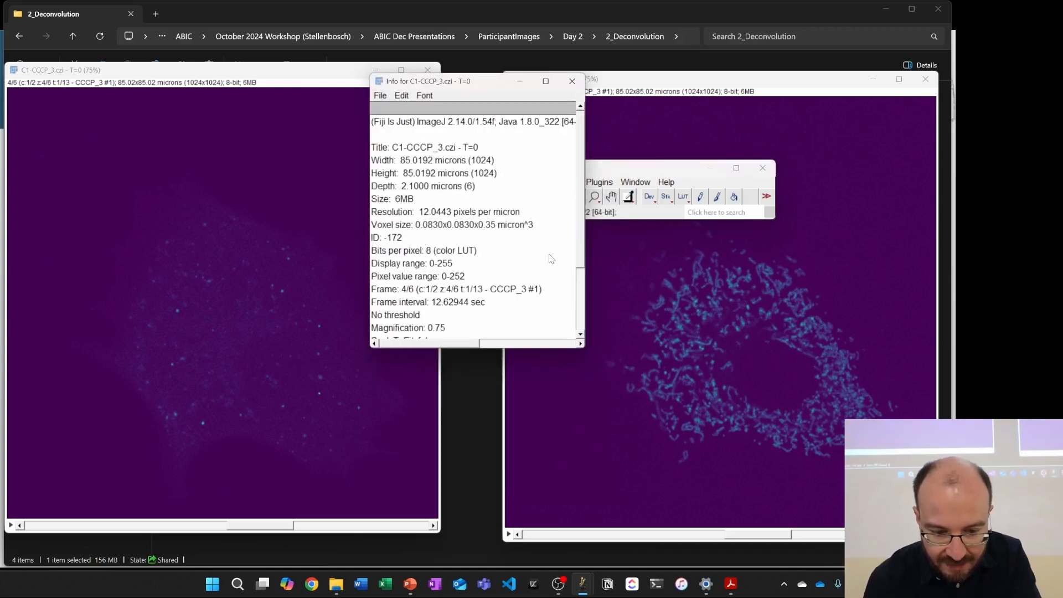
pyautogui.click(564, 100)
# Step: Import CCCP_3.czi again through Bio-Formats as a hyperstack with metadata display enabled and timepoint splitting disabled
pyautogui.click(470, 335)
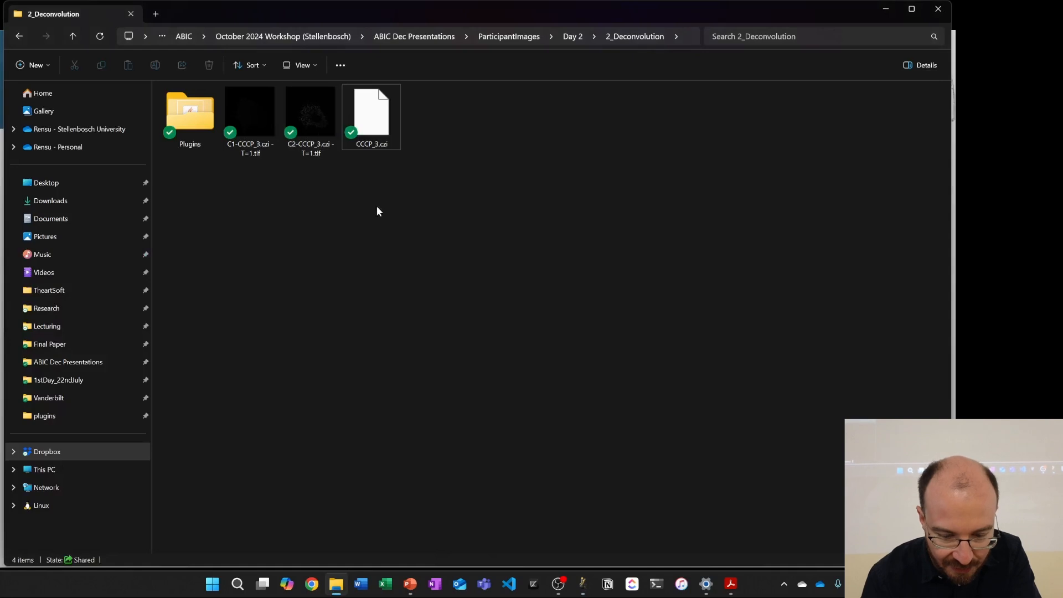
pyautogui.moveTo(576, 591)
pyautogui.click(390, 512)
pyautogui.moveTo(371, 113); pyautogui.dragTo(543, 215)
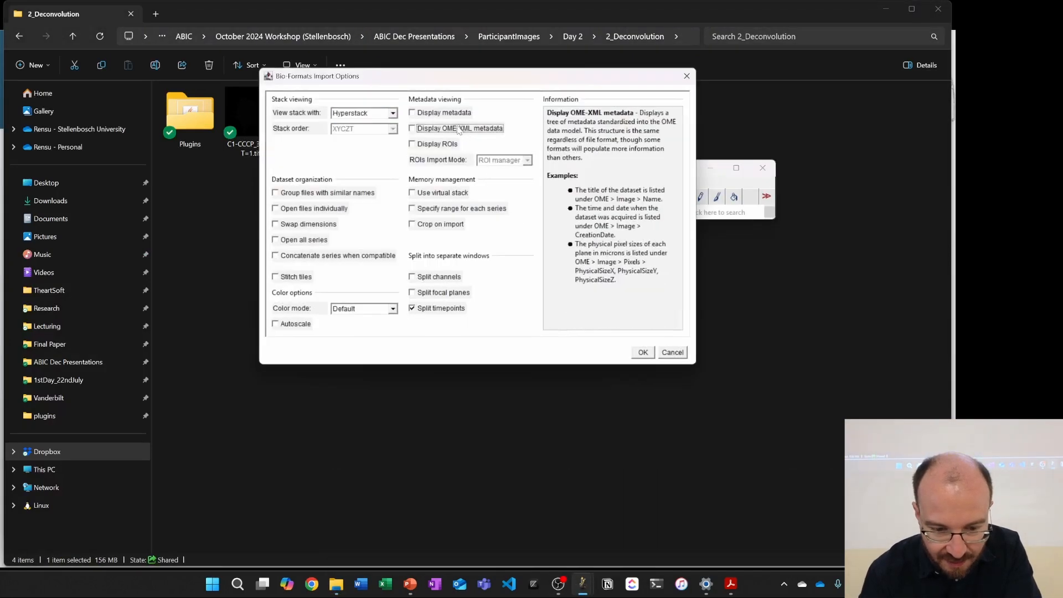
pyautogui.click(462, 312)
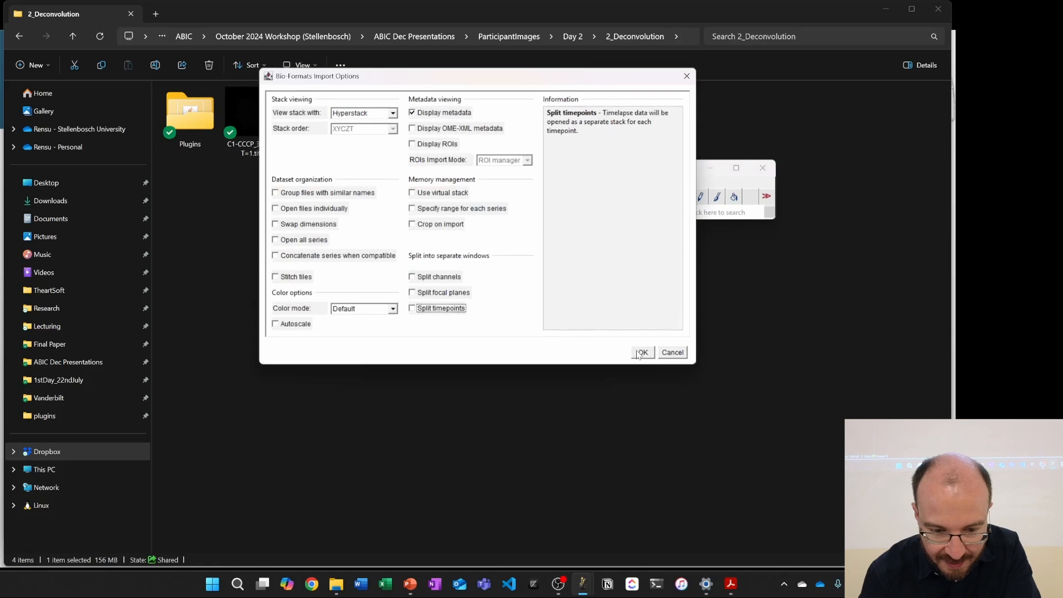
pyautogui.click(641, 353)
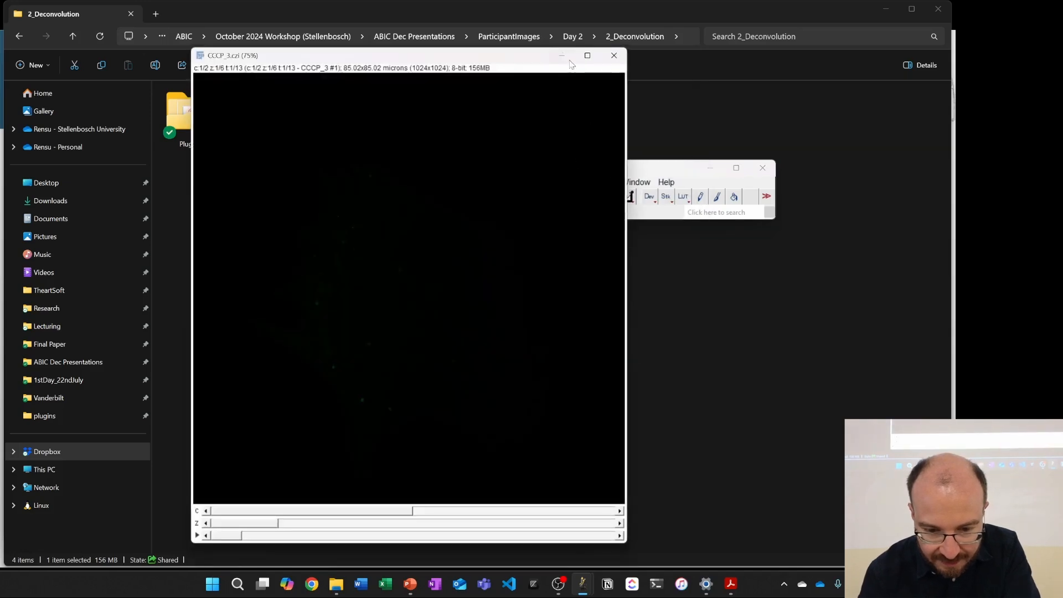
# Step: Minimize the reimported image, enlarge the Original Metadata window and examine the acquisition settings, including the X, Y and Z scaling
pyautogui.click(561, 56)
pyautogui.moveTo(581, 127); pyautogui.dragTo(867, 484)
pyautogui.scroll(-3, 830, 305)
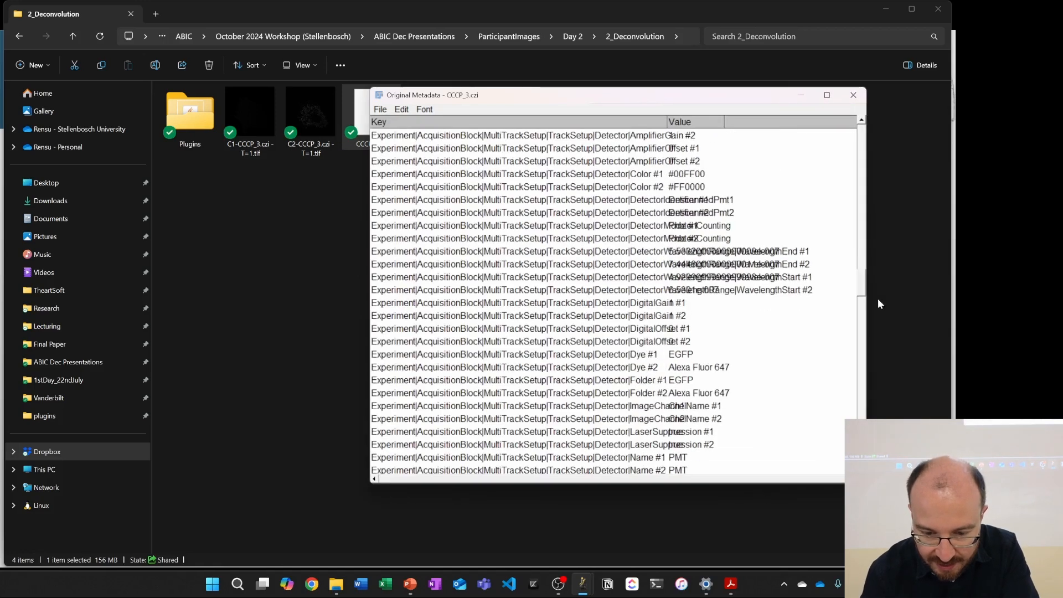
pyautogui.moveTo(858, 287); pyautogui.dragTo(840, 111)
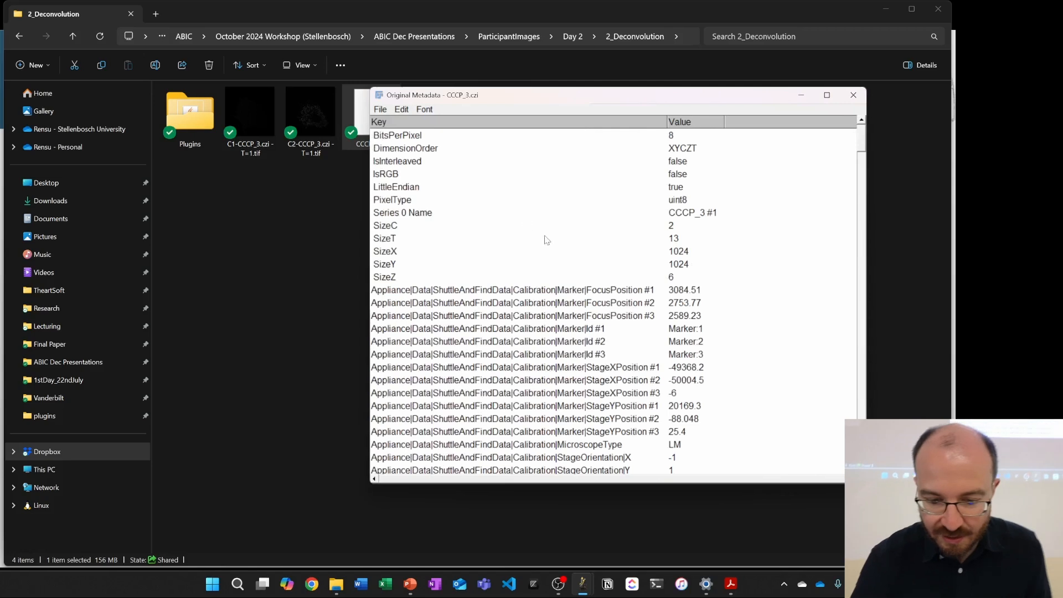
pyautogui.scroll(-10, 596, 215)
pyautogui.scroll(-13, 596, 216)
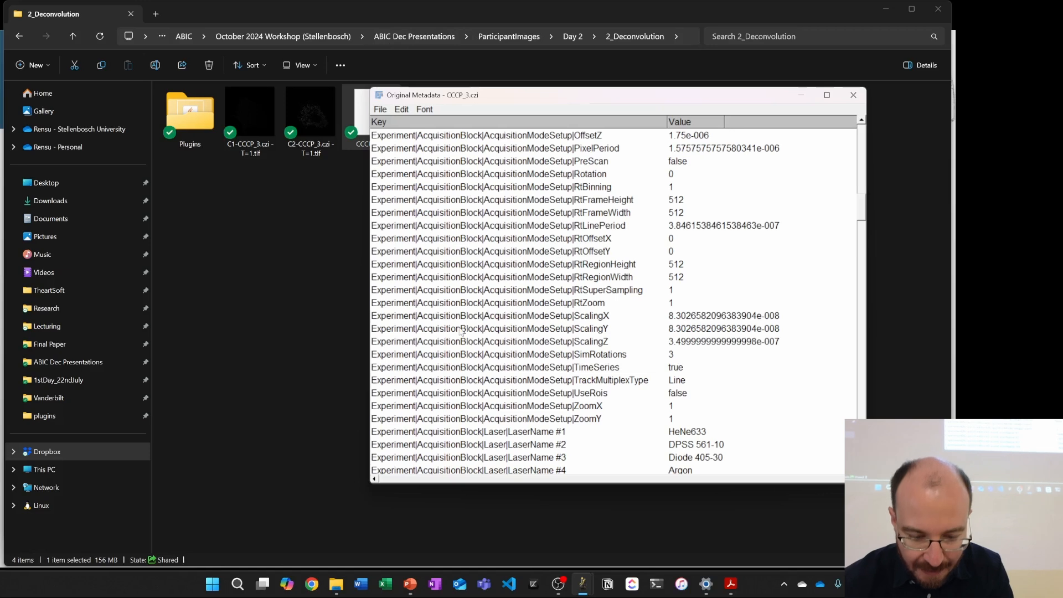
# Step: Save the metadata as Original Metadata - CCCP_3.csv in the 2_Deconvolution folder and open the saved file
pyautogui.click(381, 109)
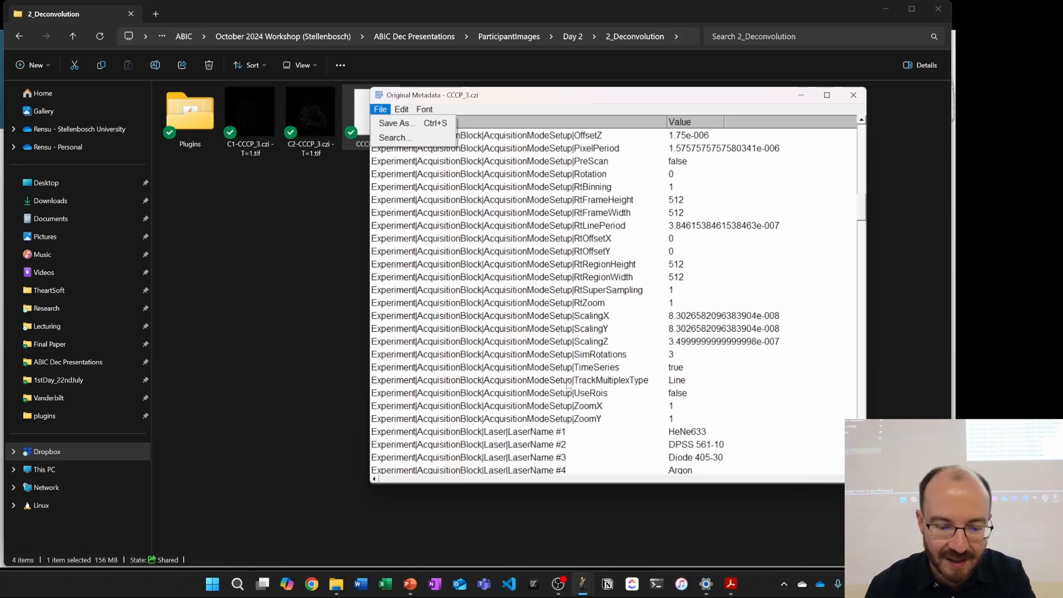
pyautogui.click(395, 124)
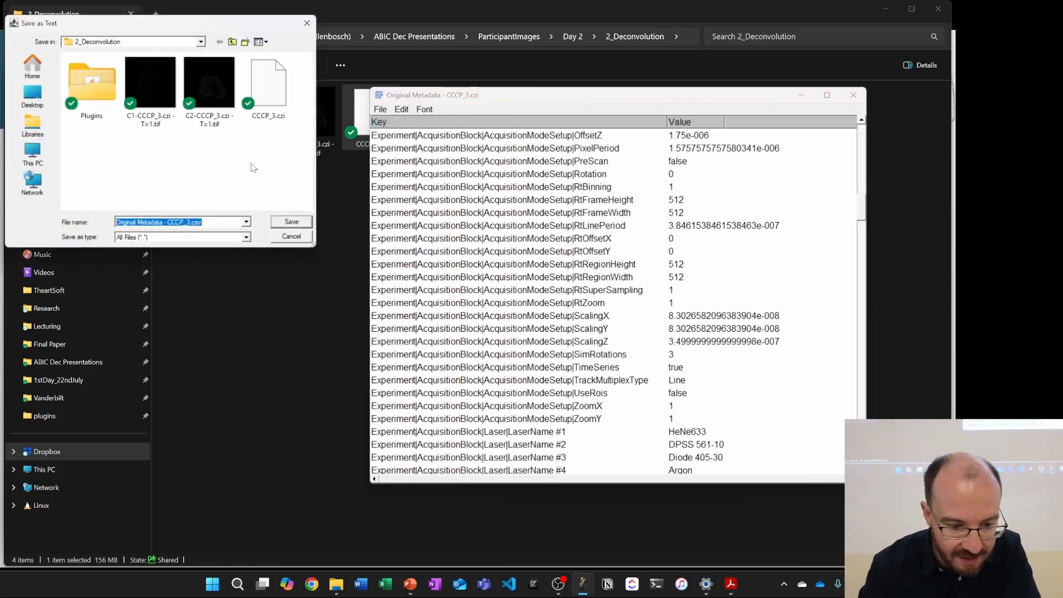
pyautogui.click(291, 222)
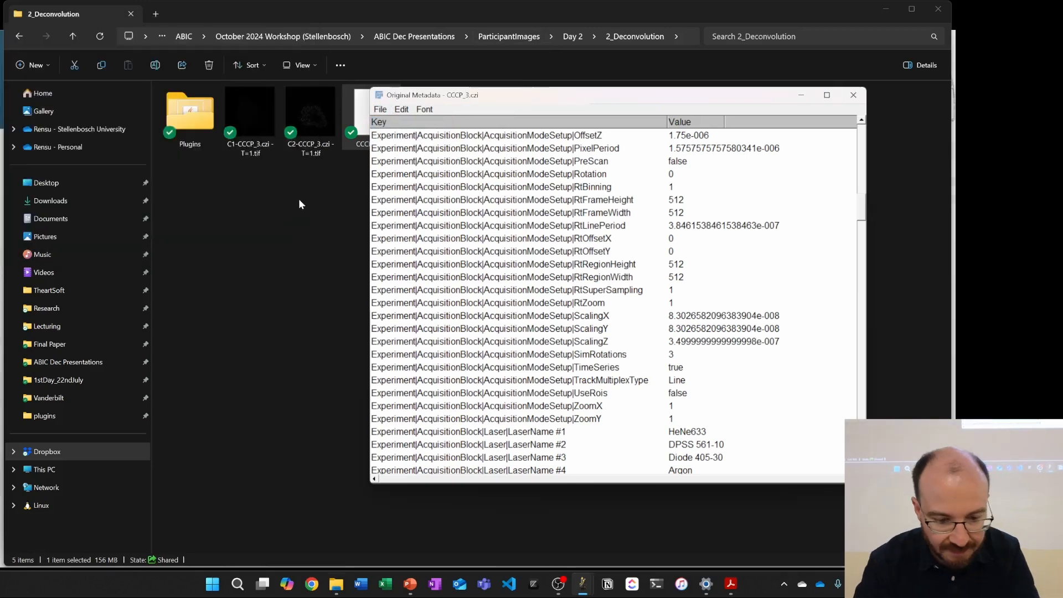
pyautogui.click(298, 198)
pyautogui.click(438, 127)
pyautogui.doubleClick(437, 127)
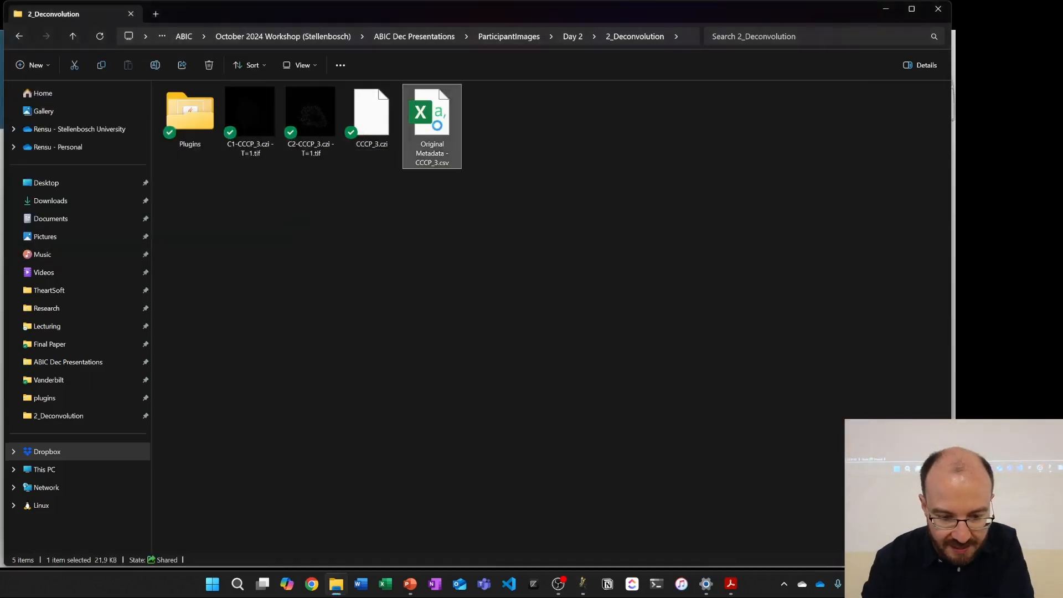
# Step: Open the saved Original Metadata - CCCP_3.csv in Excel and fit the widths of columns A and B to their contents
pyautogui.rightClick(437, 125)
pyautogui.click(424, 114)
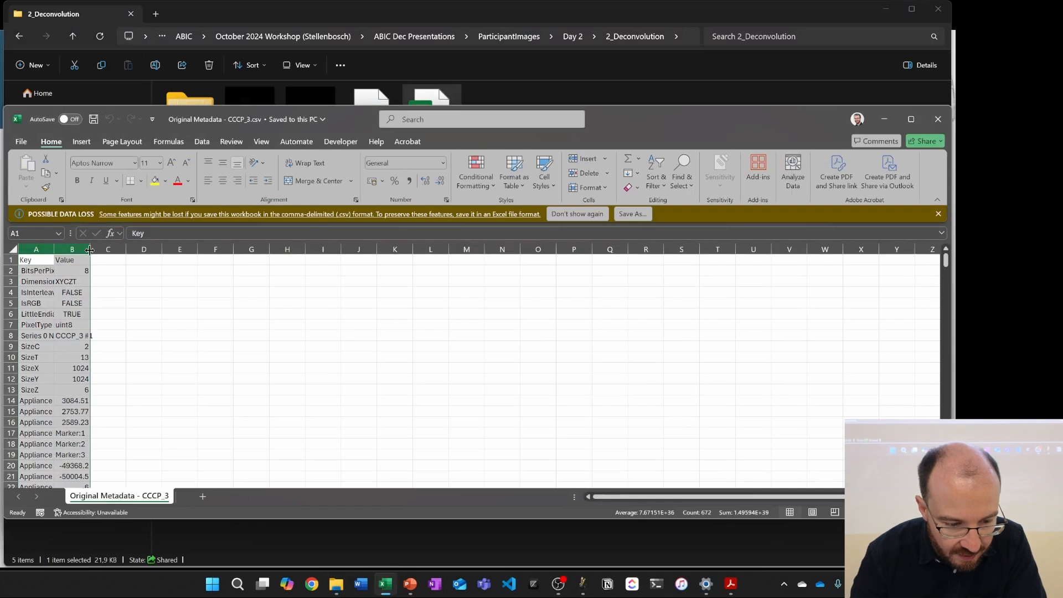
pyautogui.doubleClick(89, 249)
pyautogui.scroll(-5, 449, 289)
pyautogui.scroll(5, 471, 294)
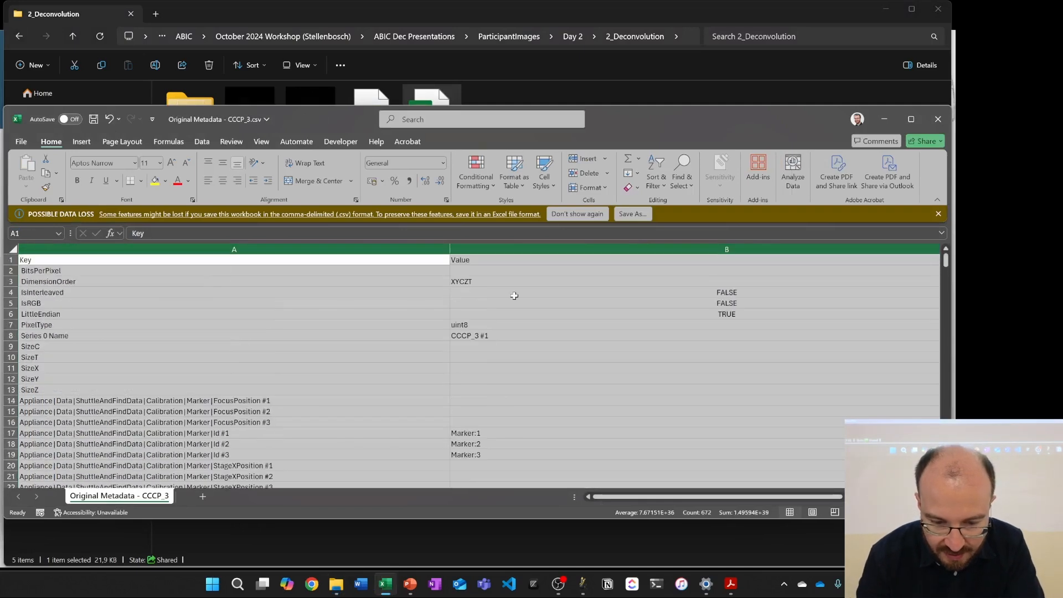
# Step: Narrow the value column B of the metadata sheet so keys and values can be read side by side
pyautogui.click(859, 279)
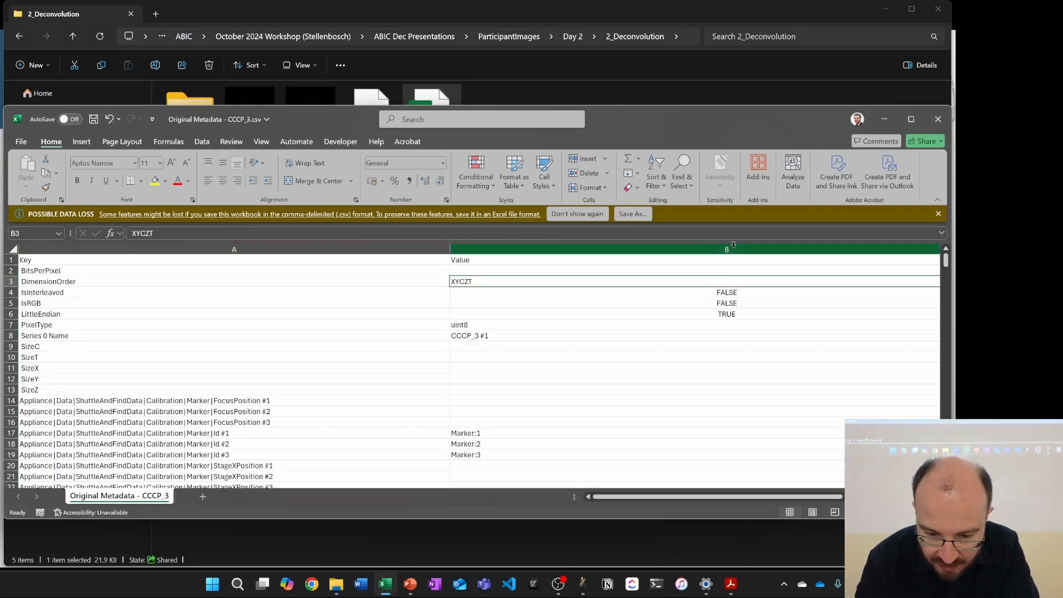
pyautogui.scroll(-1, 725, 348)
pyautogui.scroll(-2, 725, 348)
pyautogui.scroll(2, 470, 286)
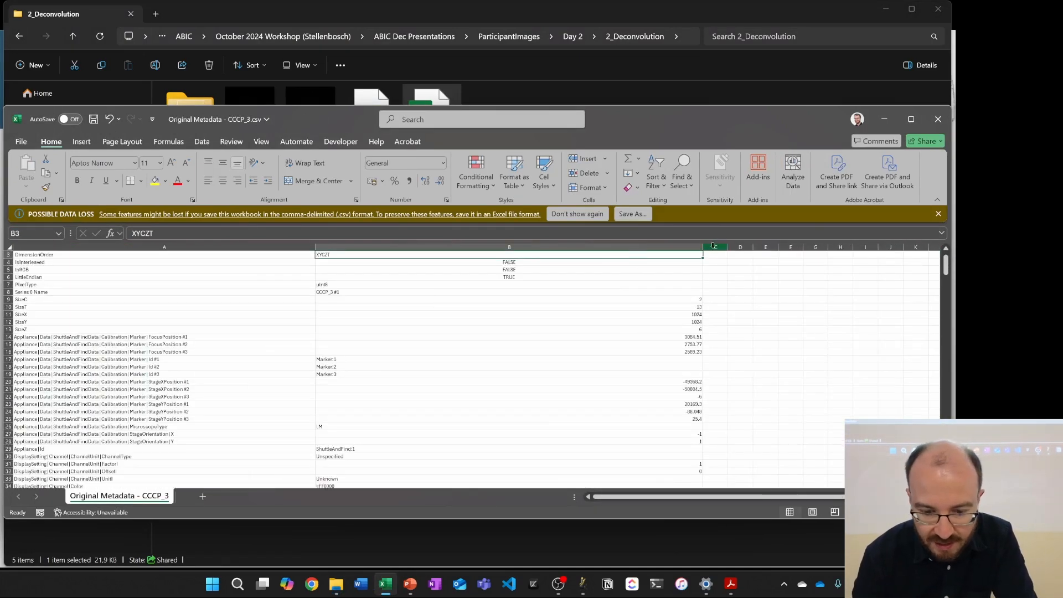
pyautogui.moveTo(704, 247); pyautogui.dragTo(440, 249)
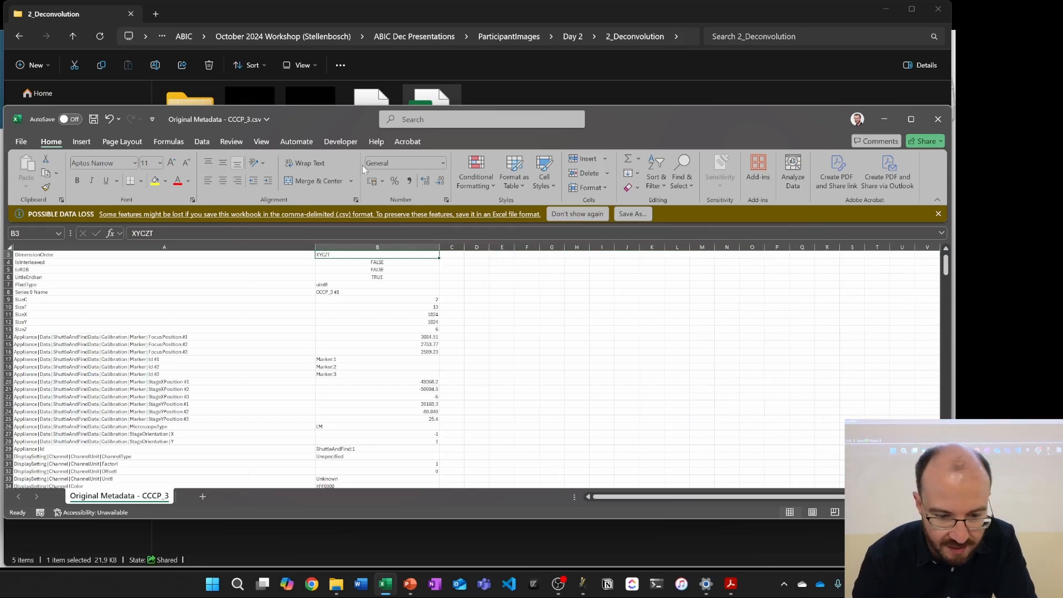
pyautogui.doubleClick(710, 110)
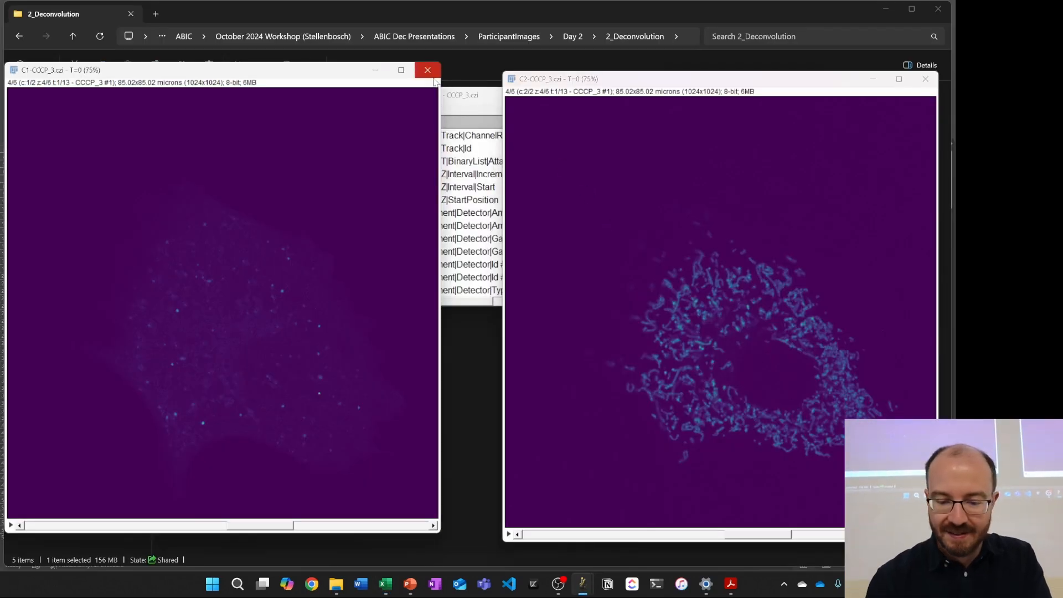
# Step: Close the C1 and C2 T=0 channel stacks and the open CCCP_3.czi hyperstack in Fiji
pyautogui.click(427, 70)
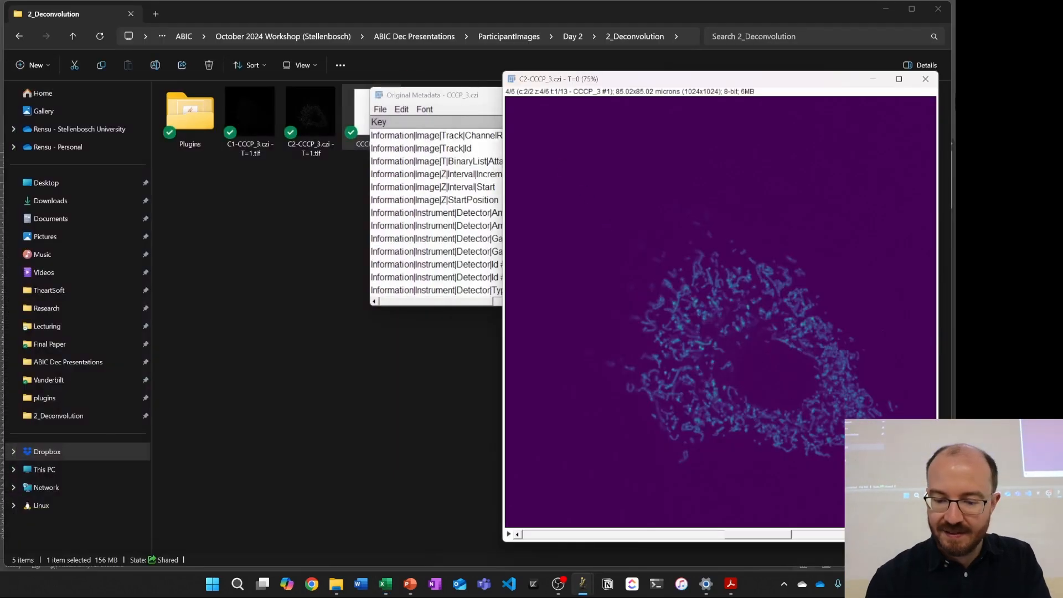
pyautogui.click(933, 82)
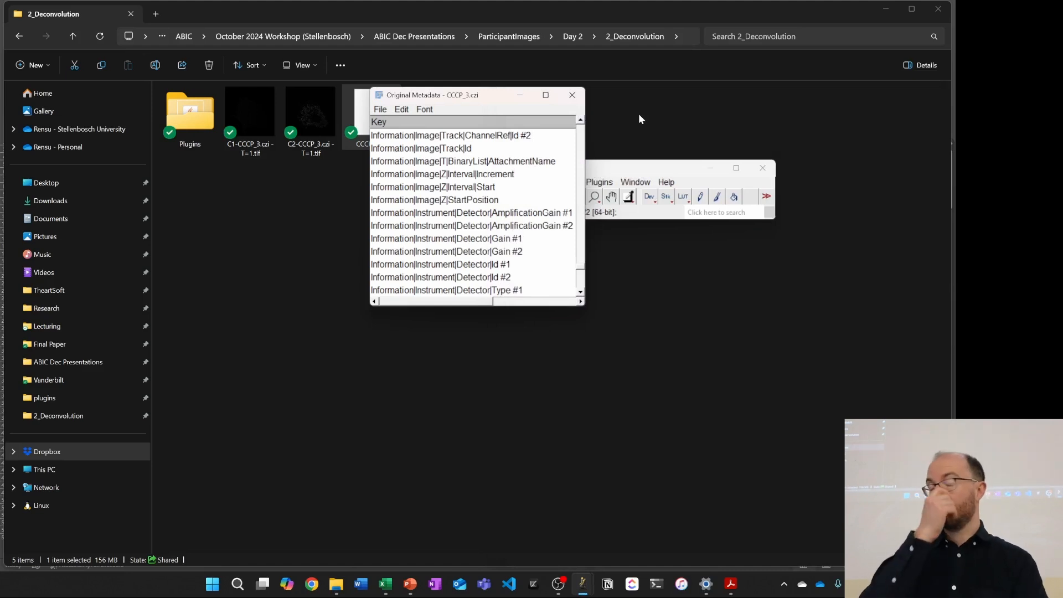
pyautogui.click(636, 182)
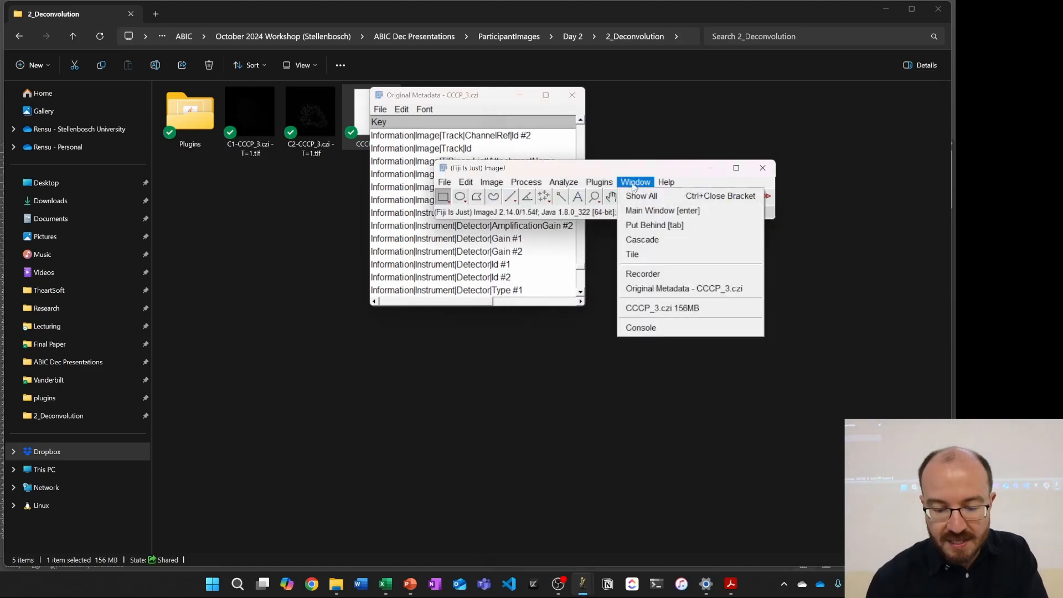
pyautogui.click(482, 128)
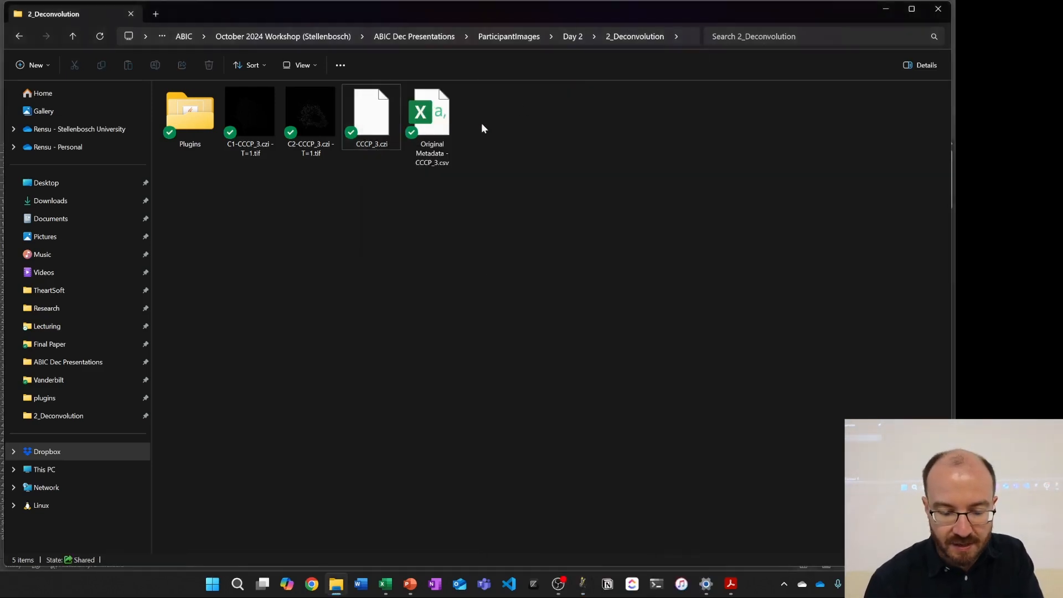
pyautogui.click(583, 584)
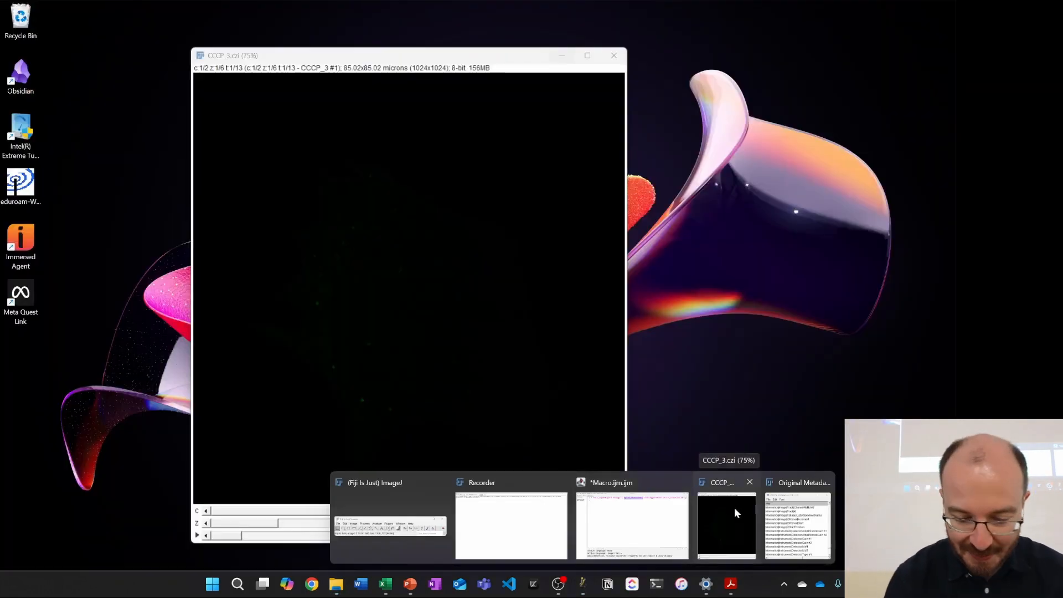
pyautogui.middleClick(736, 506)
# Step: Import CCCP_3.czi into Fiji again as a hyperstack with metadata display enabled and all splitting options off
pyautogui.moveTo(520, 517)
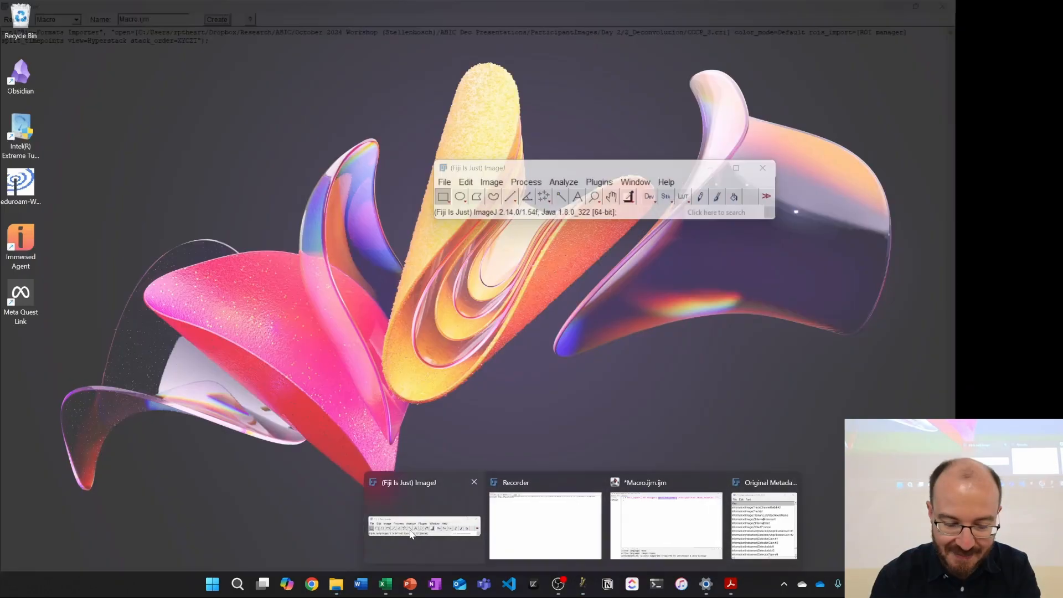
pyautogui.click(410, 527)
pyautogui.moveTo(511, 173); pyautogui.dragTo(418, 209)
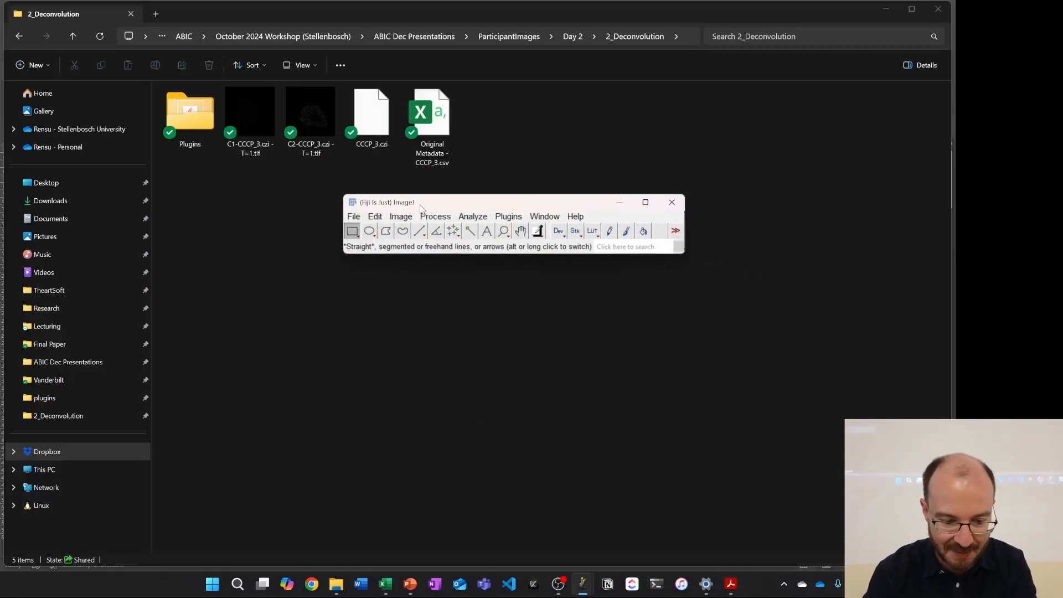
pyautogui.moveTo(372, 118); pyautogui.dragTo(463, 242)
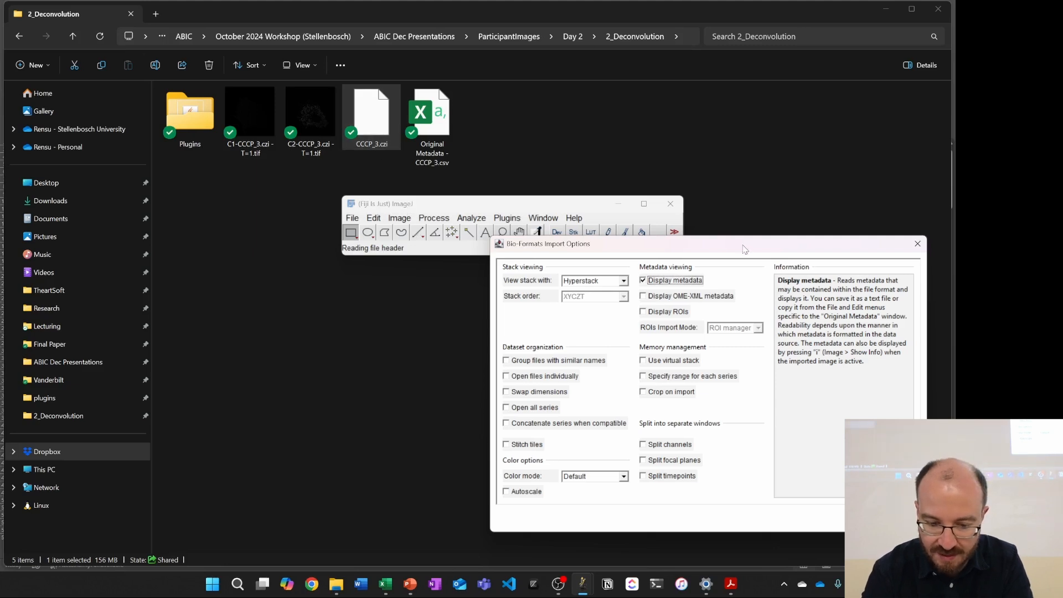
pyautogui.click(773, 414)
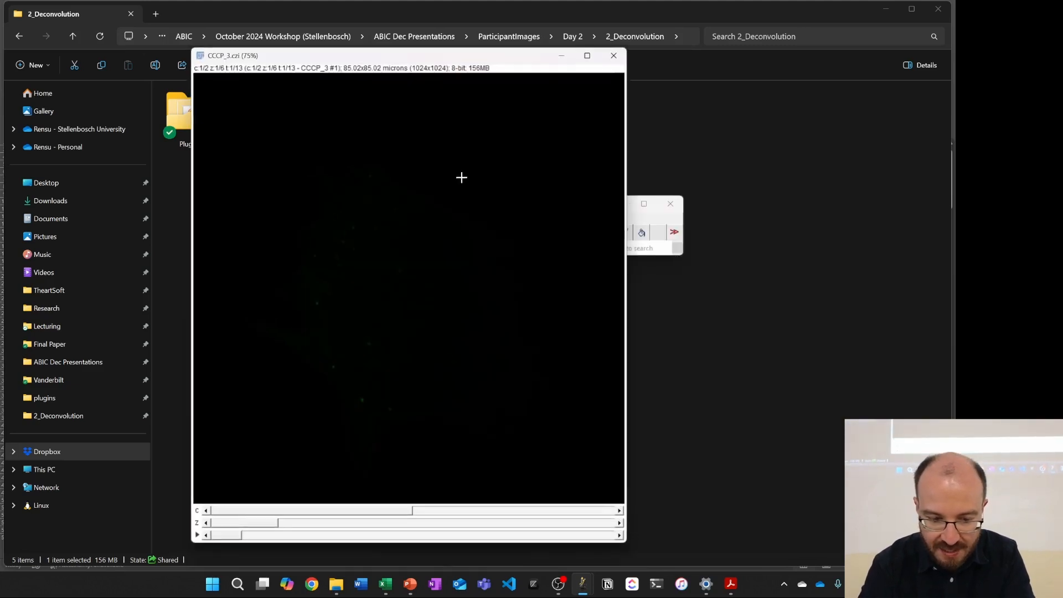
# Step: Move the image and the Original Metadata window apart, enlarge the metadata window and look through its keys and values
pyautogui.moveTo(471, 60); pyautogui.dragTo(374, 68)
pyautogui.click(554, 93)
pyautogui.moveTo(507, 93); pyautogui.dragTo(628, 93)
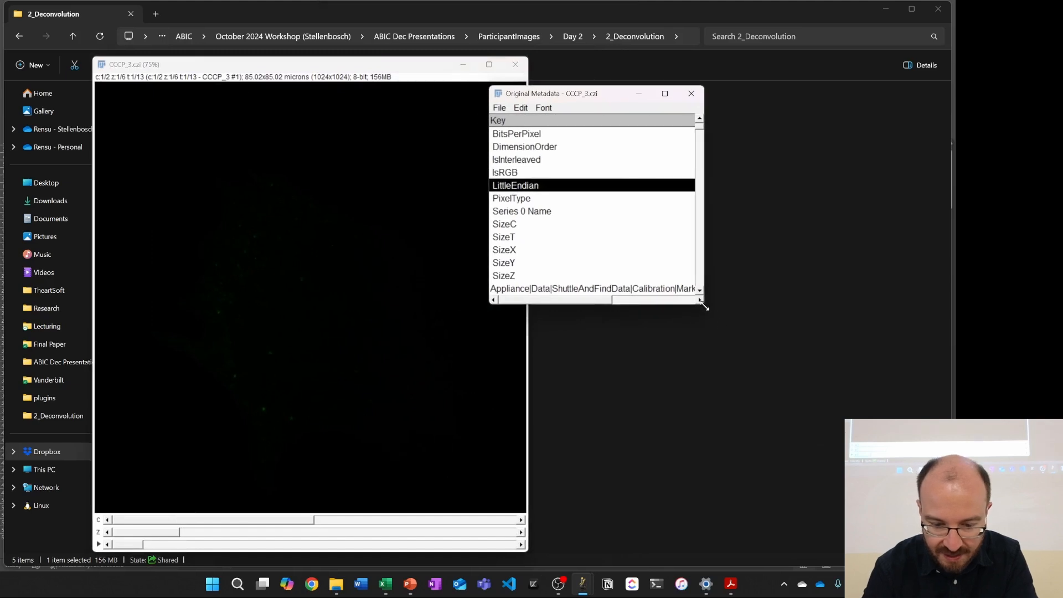
pyautogui.moveTo(704, 306); pyautogui.dragTo(863, 413)
pyautogui.scroll(-8, 763, 143)
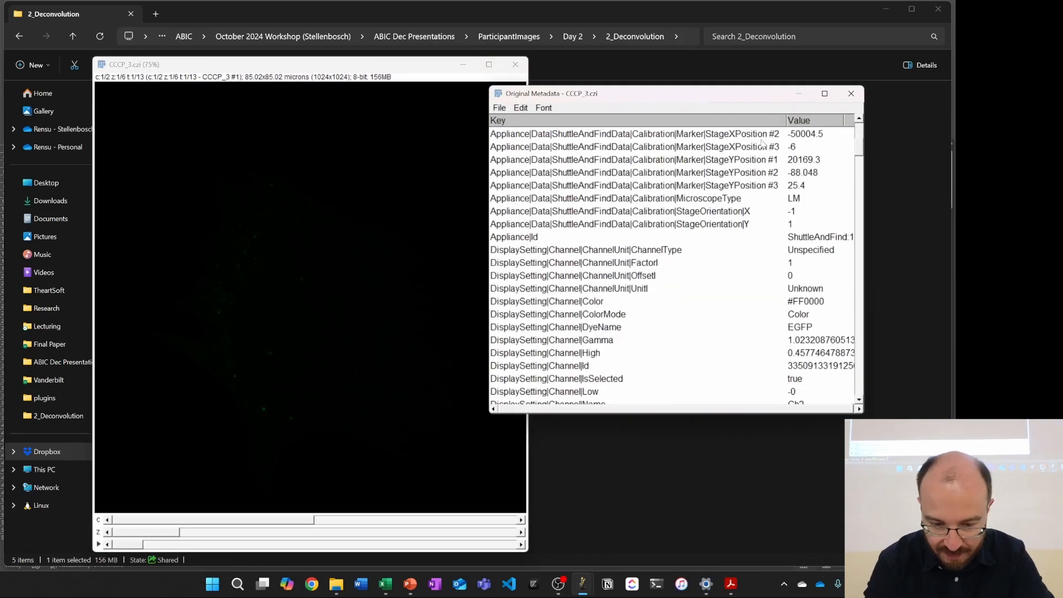
# Step: View channel 2 of the CCCP_3.czi hyperstack at Z slice 4 and go through its timepoints up to timepoint 7
pyautogui.click(333, 206)
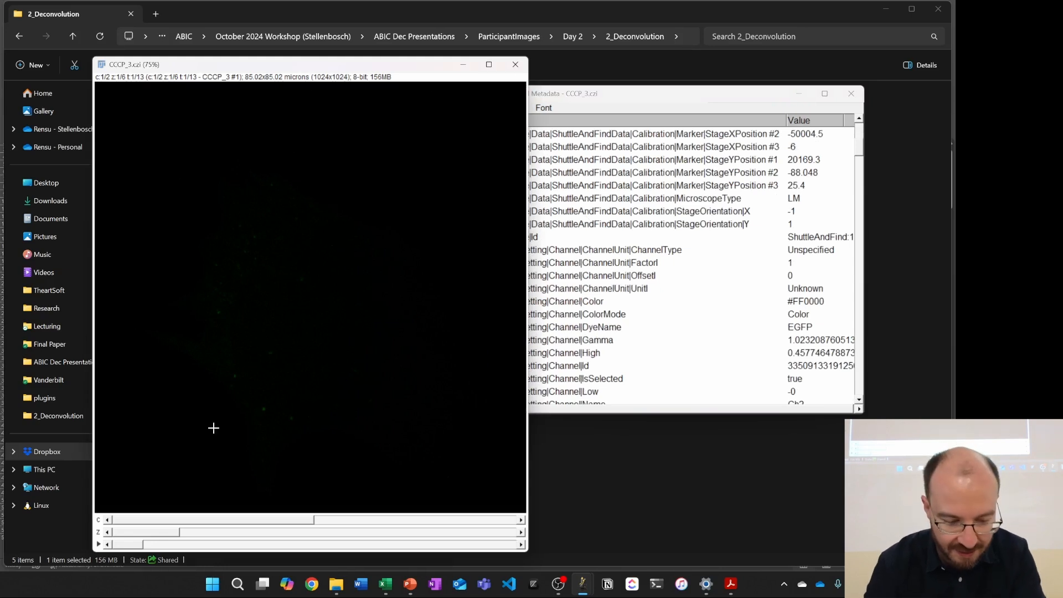
pyautogui.moveTo(186, 520); pyautogui.dragTo(380, 532)
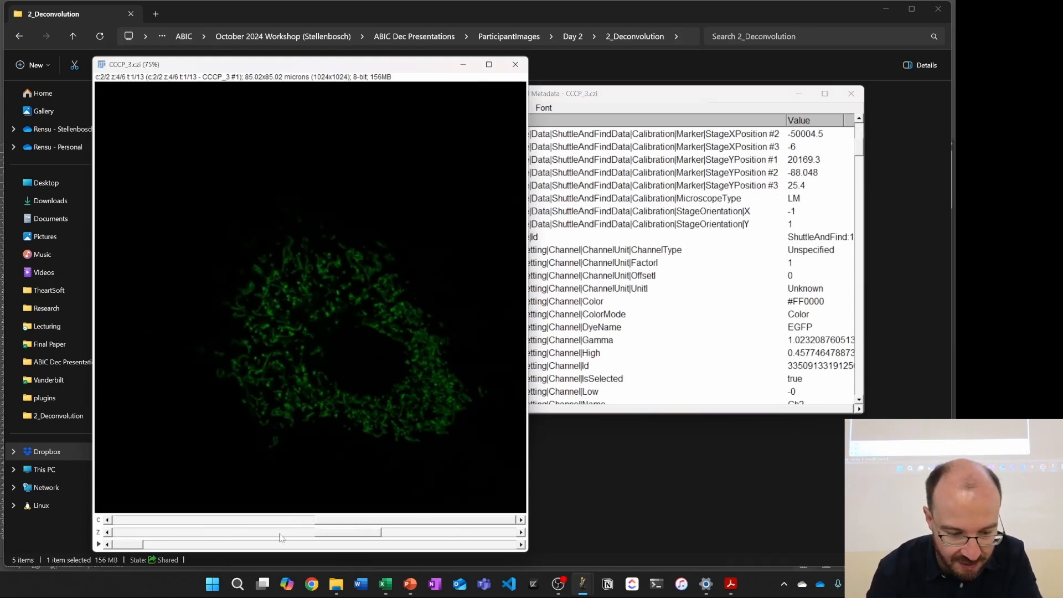
pyautogui.moveTo(118, 547); pyautogui.dragTo(321, 526)
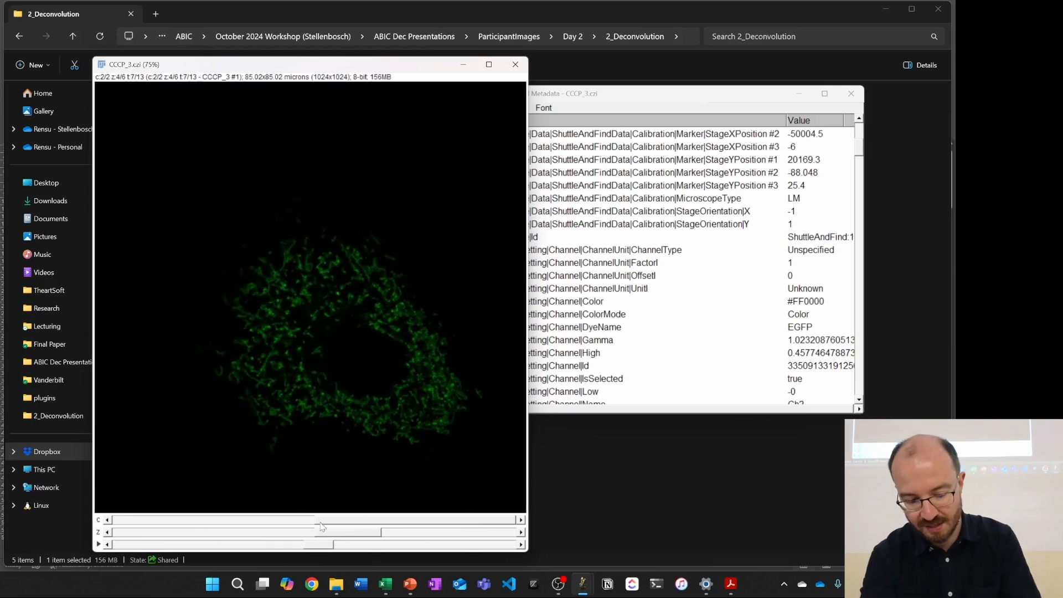
# Step: Close the full hyperstack and reimport CCCP_3.czi with metadata display and Split timepoints enabled, leaving Split channels off
pyautogui.click(515, 64)
pyautogui.click(458, 206)
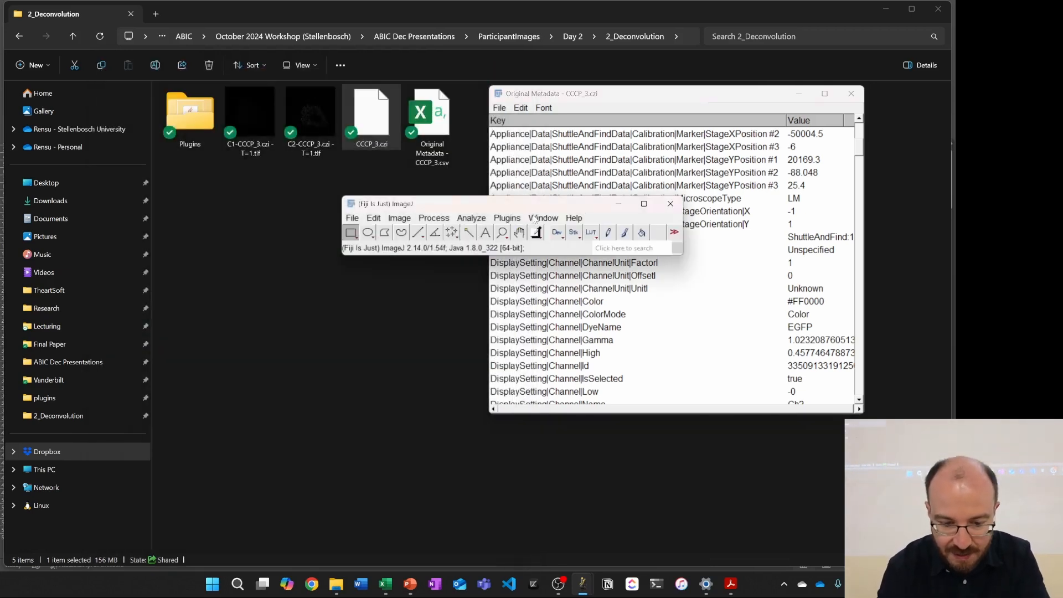
pyautogui.moveTo(364, 113); pyautogui.dragTo(447, 255)
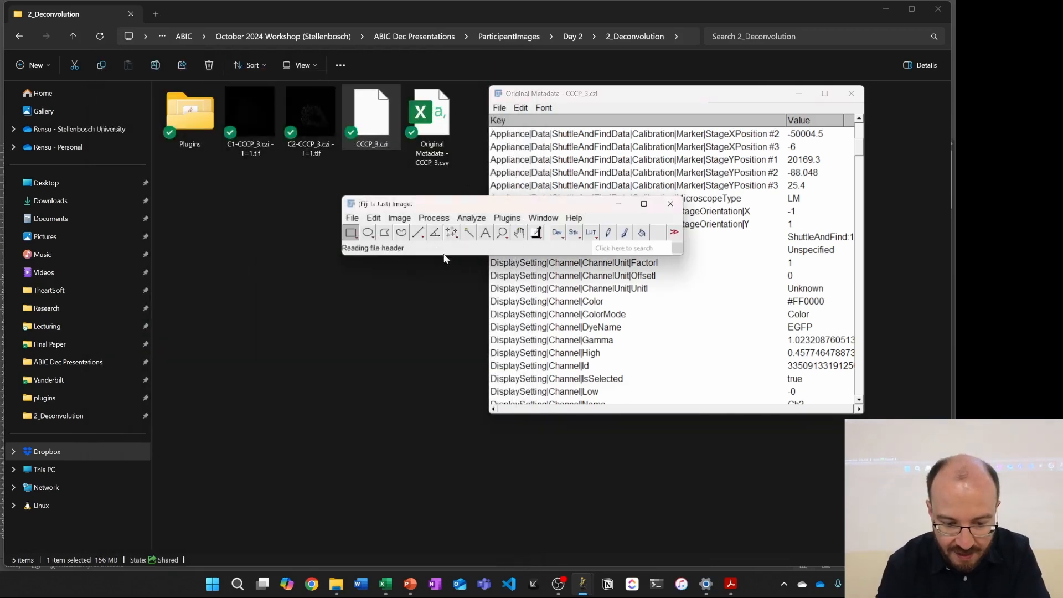
pyautogui.click(453, 279)
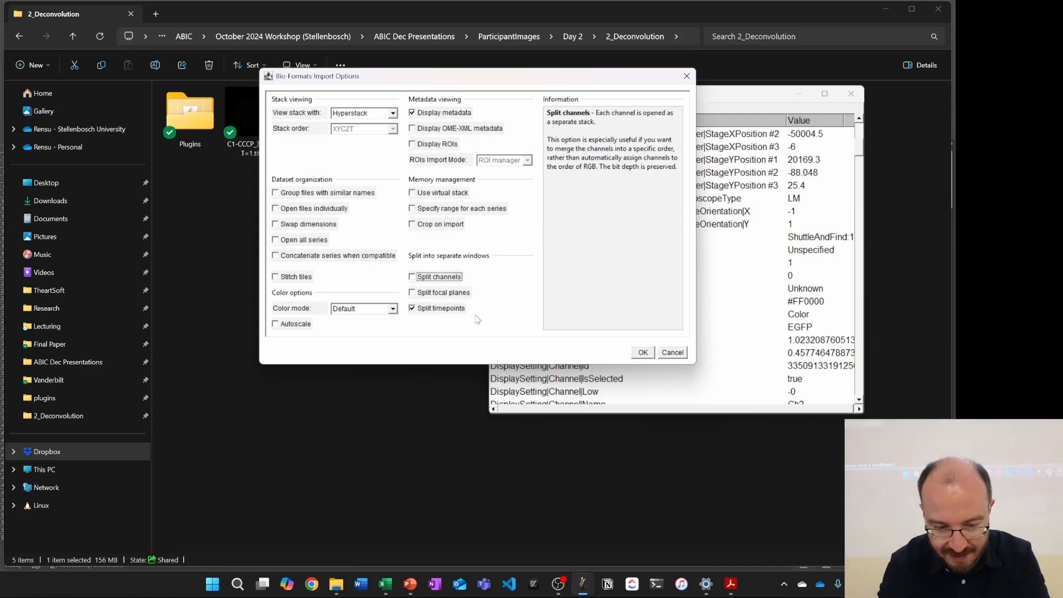
pyautogui.click(651, 355)
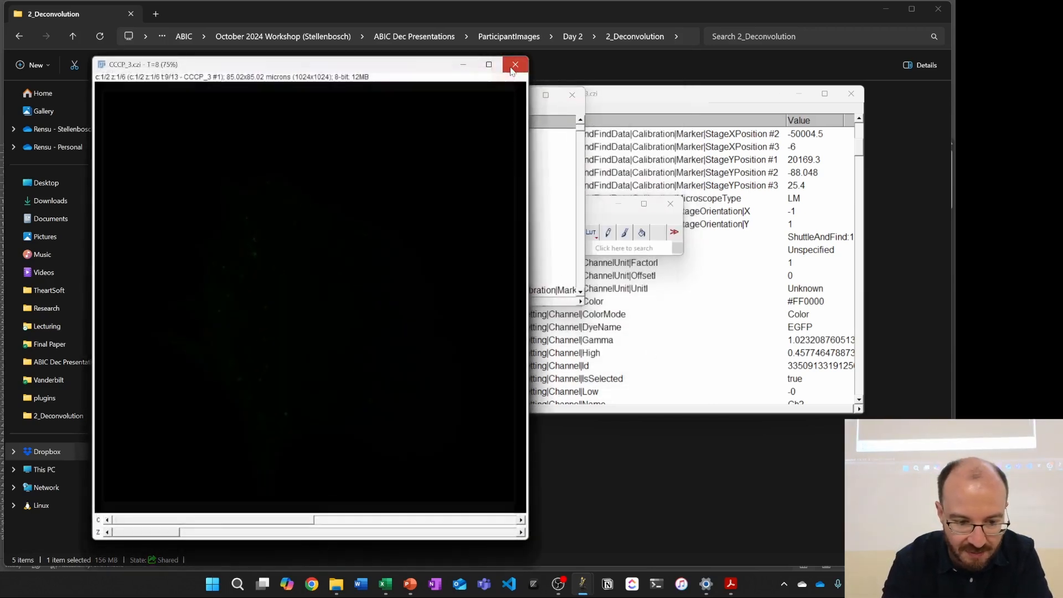
# Step: Close the separate timepoint images of CCCP_3.czi, keeping only T=0 open
pyautogui.click(511, 68)
pyautogui.click(510, 68)
pyautogui.click(510, 68)
pyautogui.click(510, 68)
pyautogui.click(511, 68)
pyautogui.click(511, 68)
pyautogui.click(510, 68)
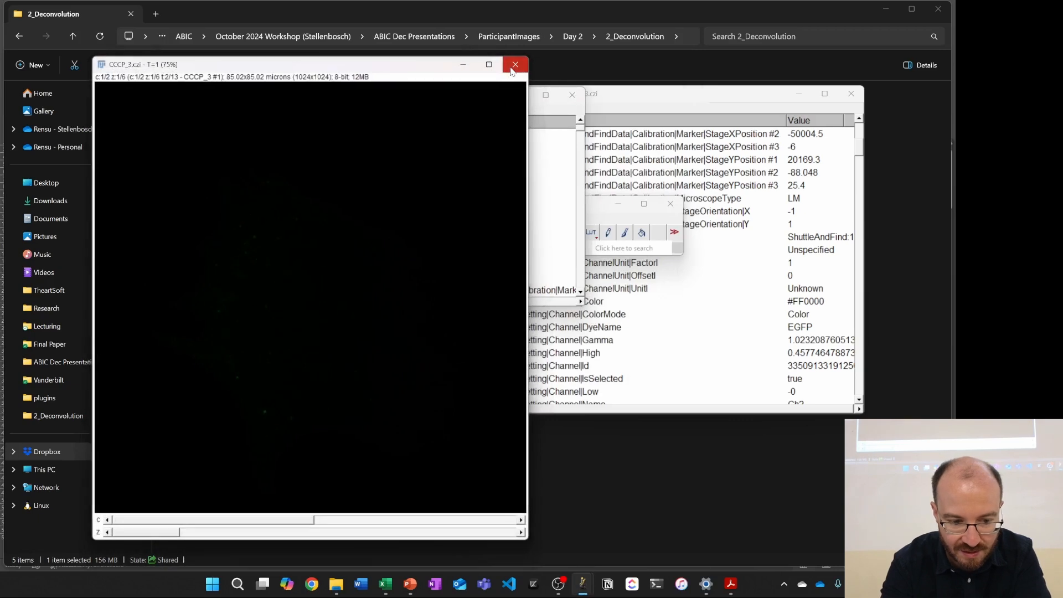
pyautogui.click(511, 68)
# Step: Compare both channels of the T=0 stack at Z slice 4 and split it into separate channel images
pyautogui.moveTo(205, 528); pyautogui.dragTo(408, 529)
pyautogui.click(442, 516)
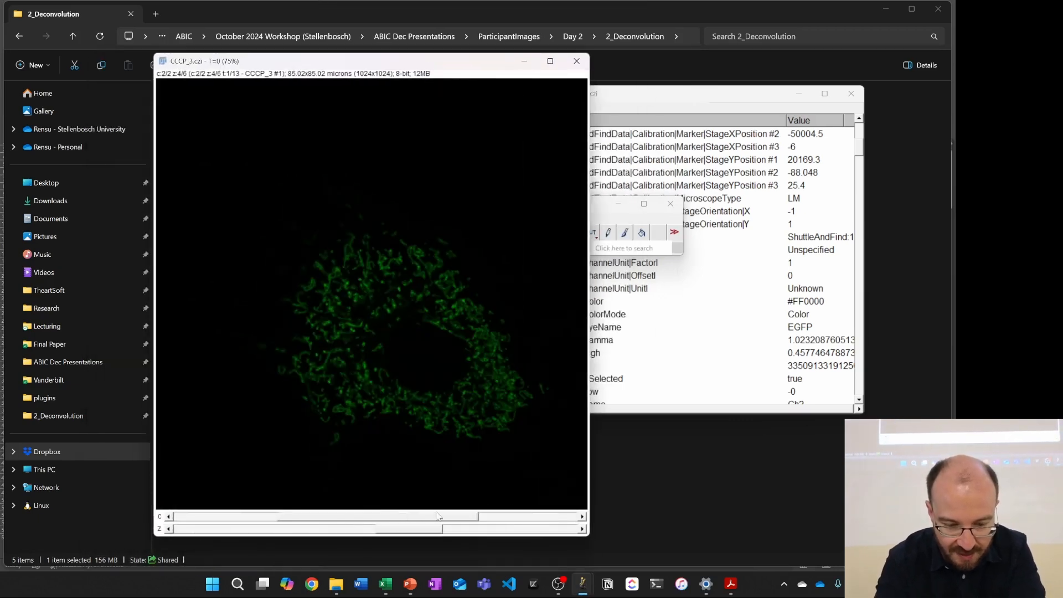
pyautogui.moveTo(496, 517); pyautogui.dragTo(379, 515)
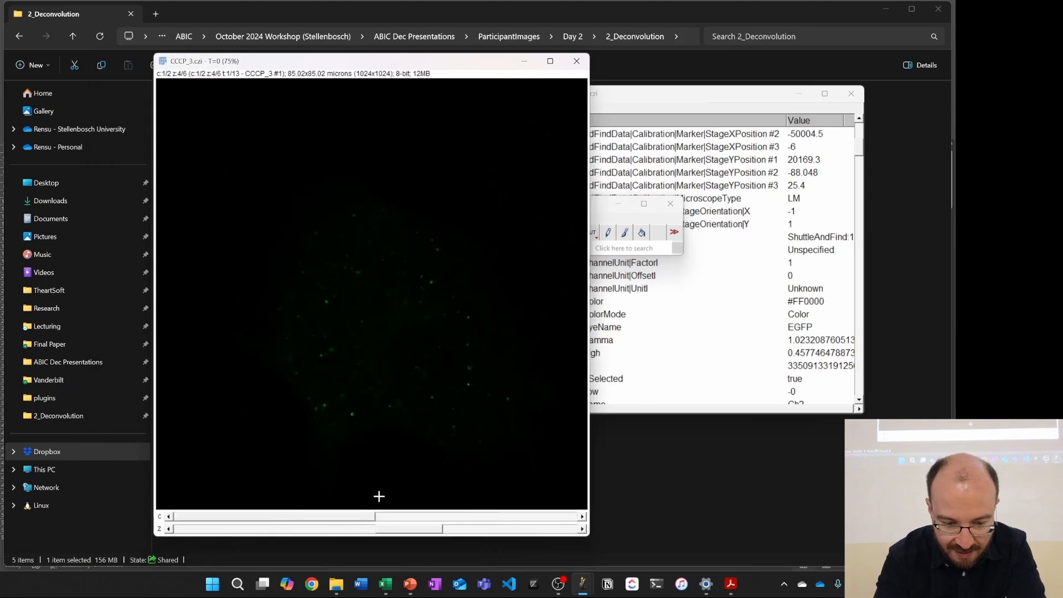
pyautogui.click(621, 220)
pyautogui.click(399, 218)
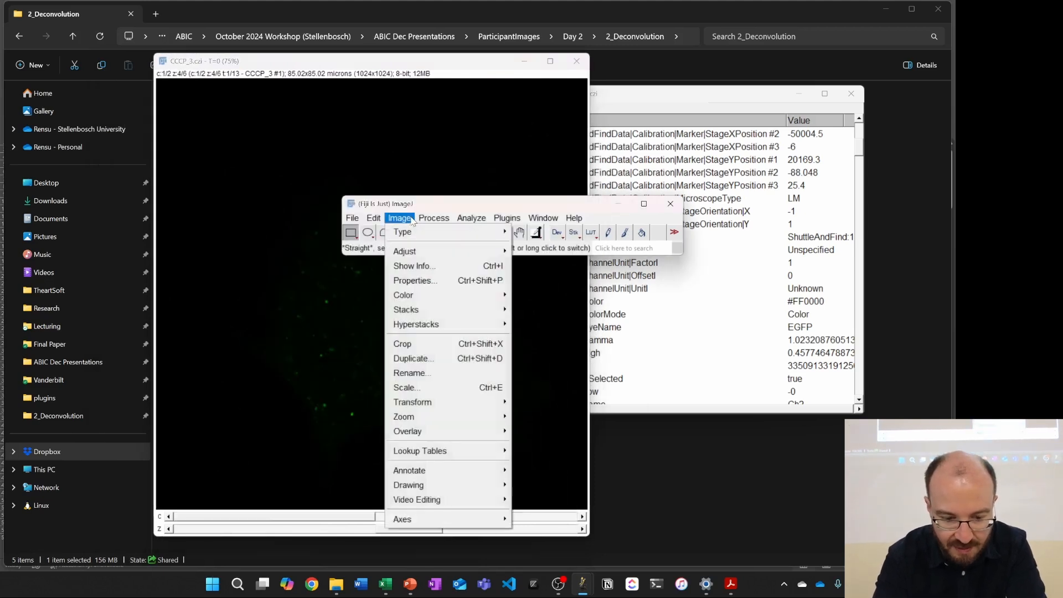
pyautogui.moveTo(471, 295)
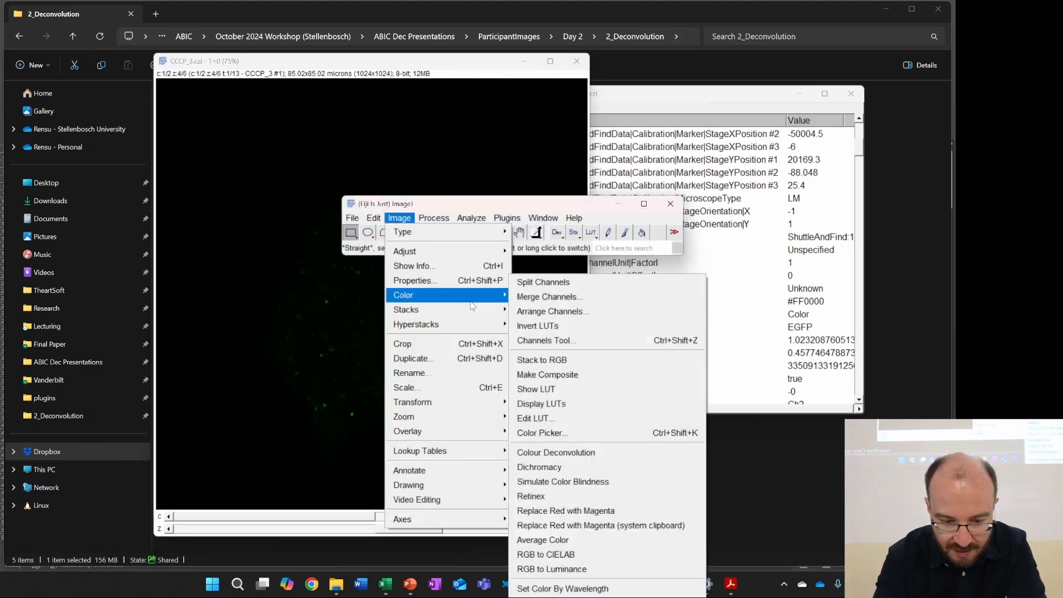
pyautogui.click(579, 280)
# Step: Arrange the C1 and C2 stacks side by side and look through their Z slices
pyautogui.moveTo(359, 62); pyautogui.dragTo(668, 66)
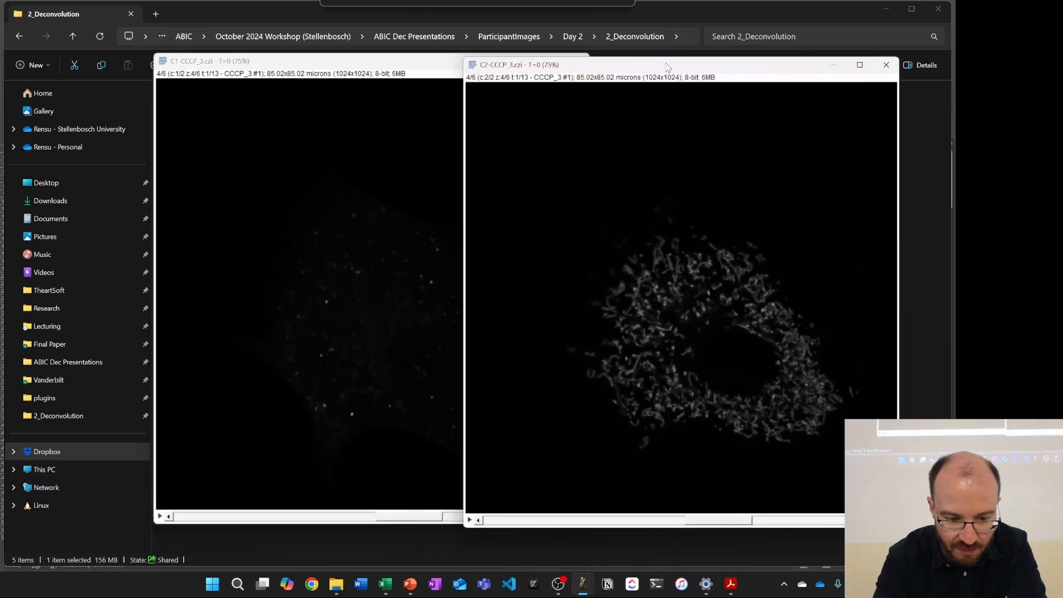
pyautogui.moveTo(410, 64); pyautogui.dragTo(245, 82)
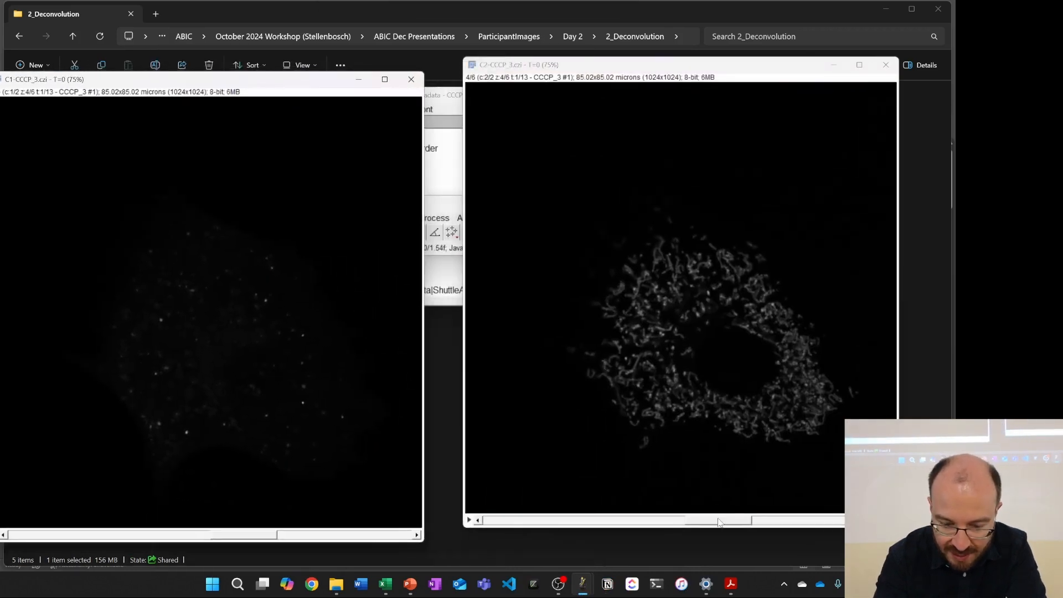
pyautogui.moveTo(719, 520); pyautogui.dragTo(667, 502)
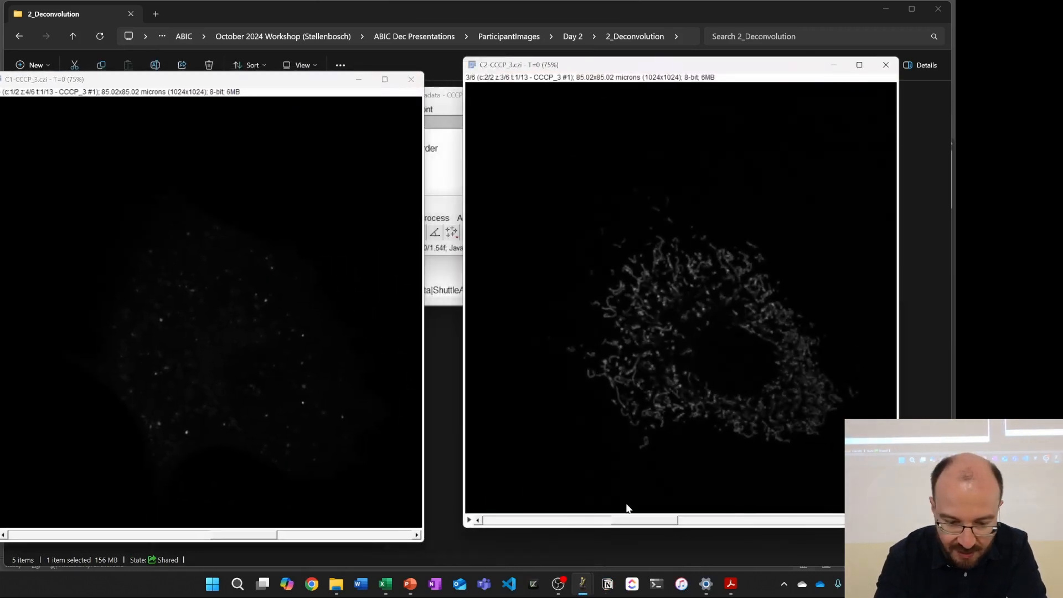
pyautogui.moveTo(240, 83); pyautogui.dragTo(318, 65)
pyautogui.moveTo(313, 524); pyautogui.dragTo(335, 517)
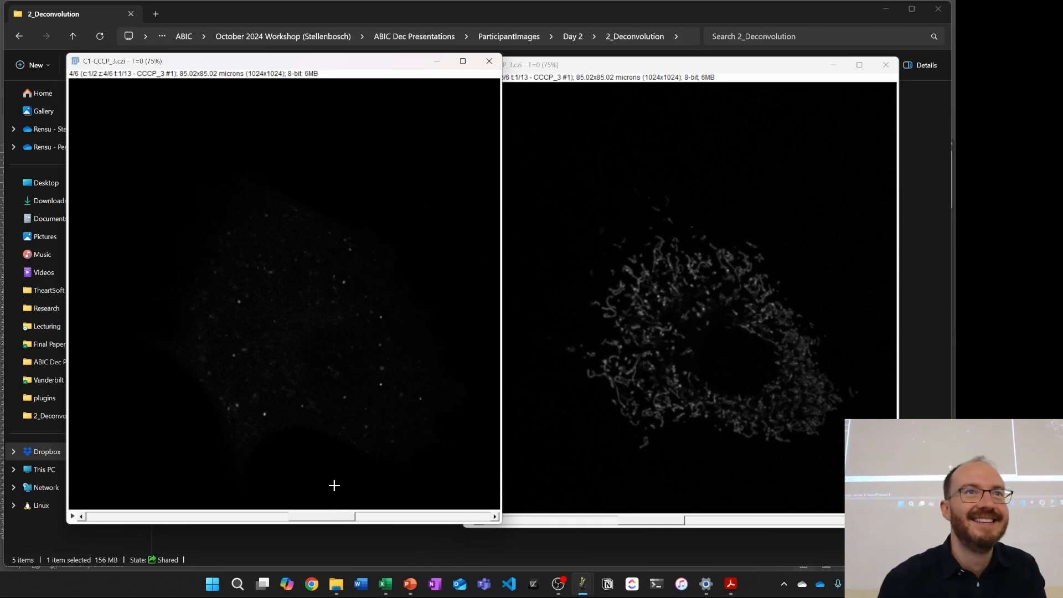
# Step: Bring the enlarged Original Metadata window for CCCP_3.czi in front of the channel images
pyautogui.moveTo(342, 582)
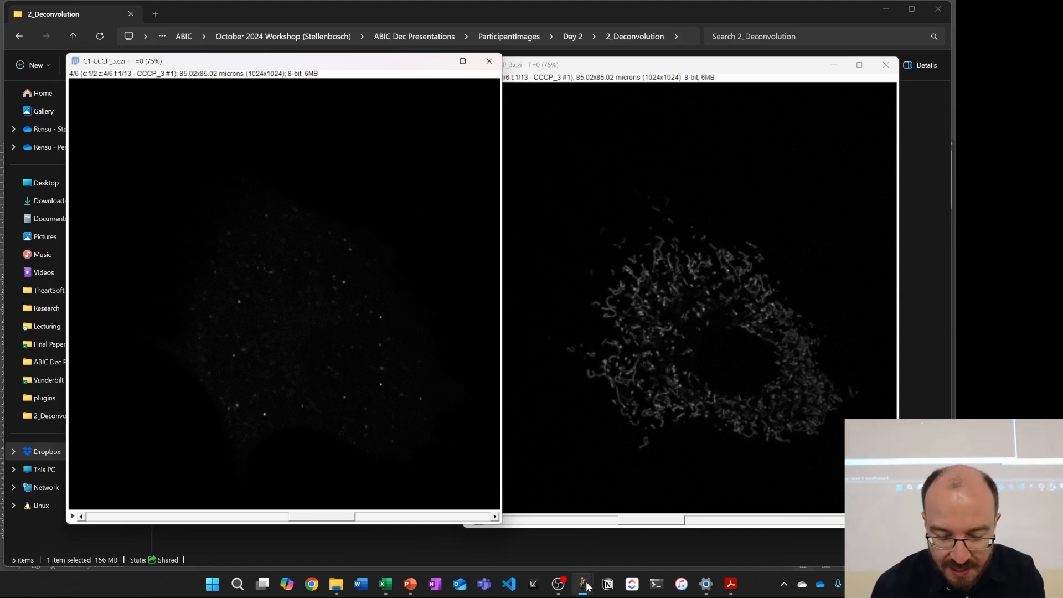
pyautogui.moveTo(583, 584)
pyautogui.click(692, 532)
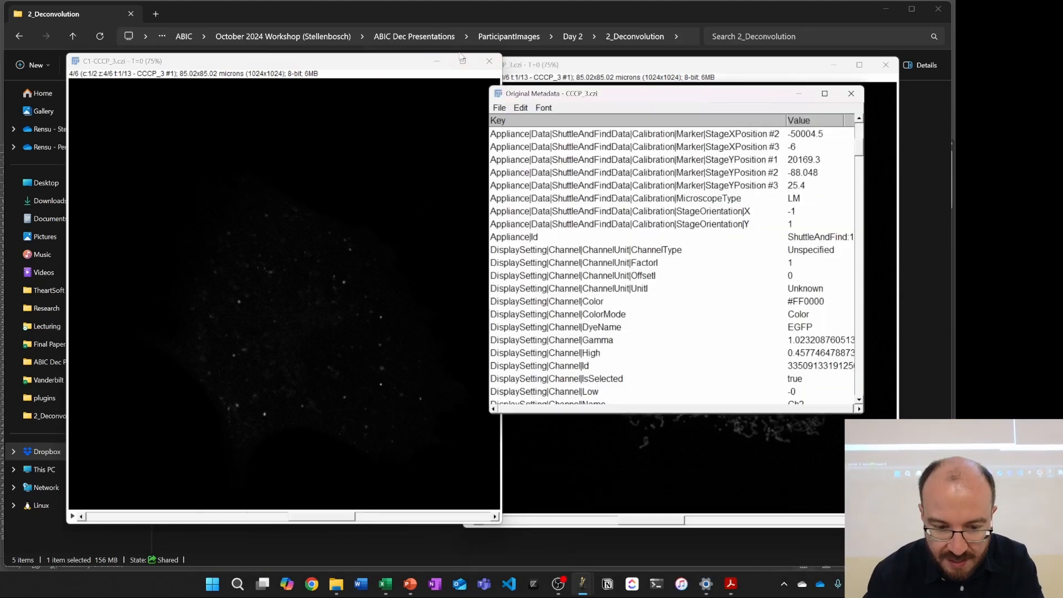
pyautogui.click(501, 108)
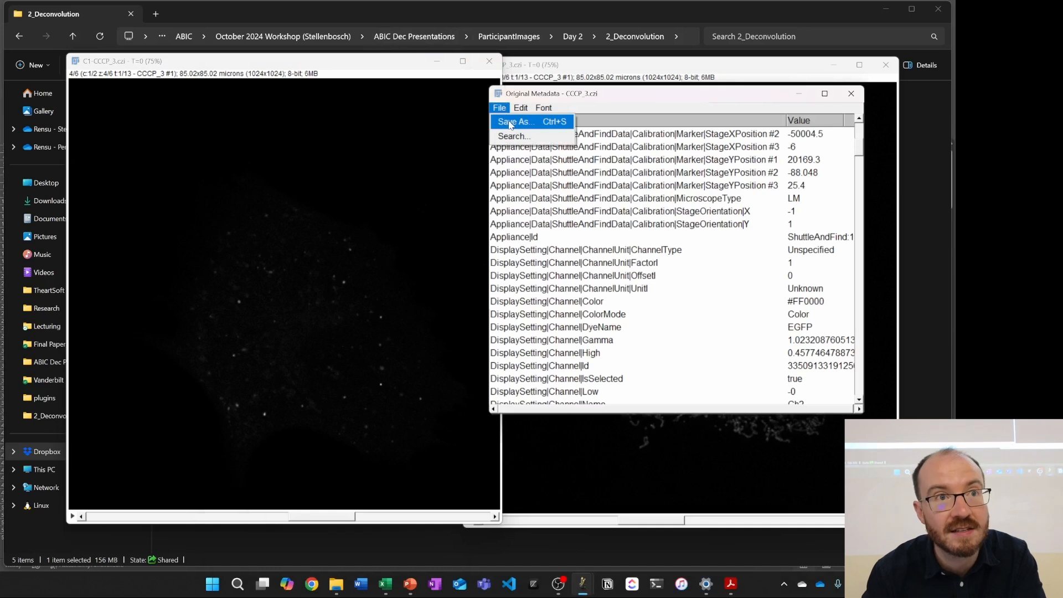
pyautogui.click(509, 123)
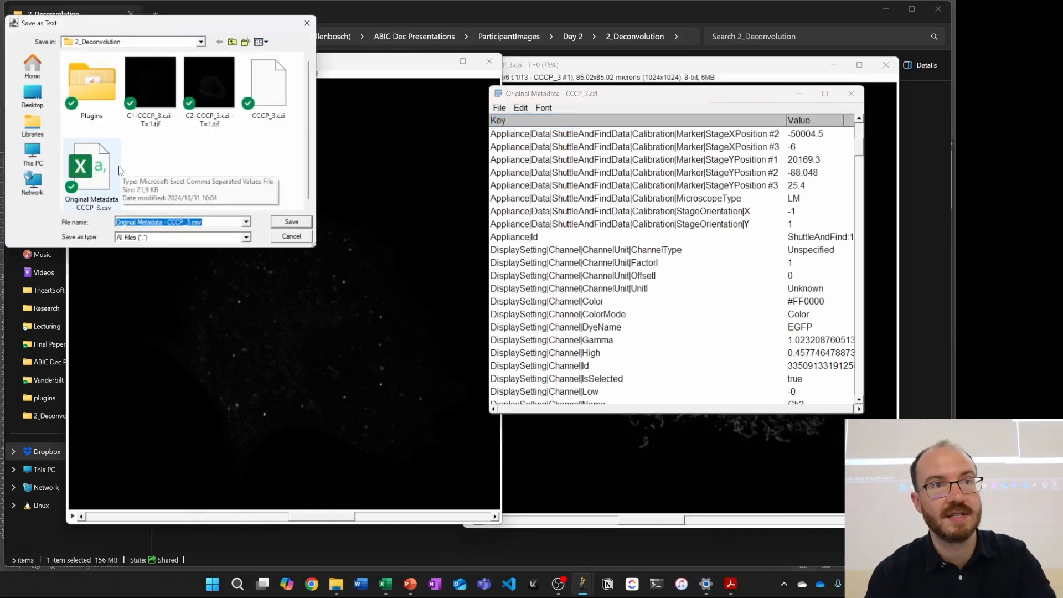
pyautogui.click(293, 238)
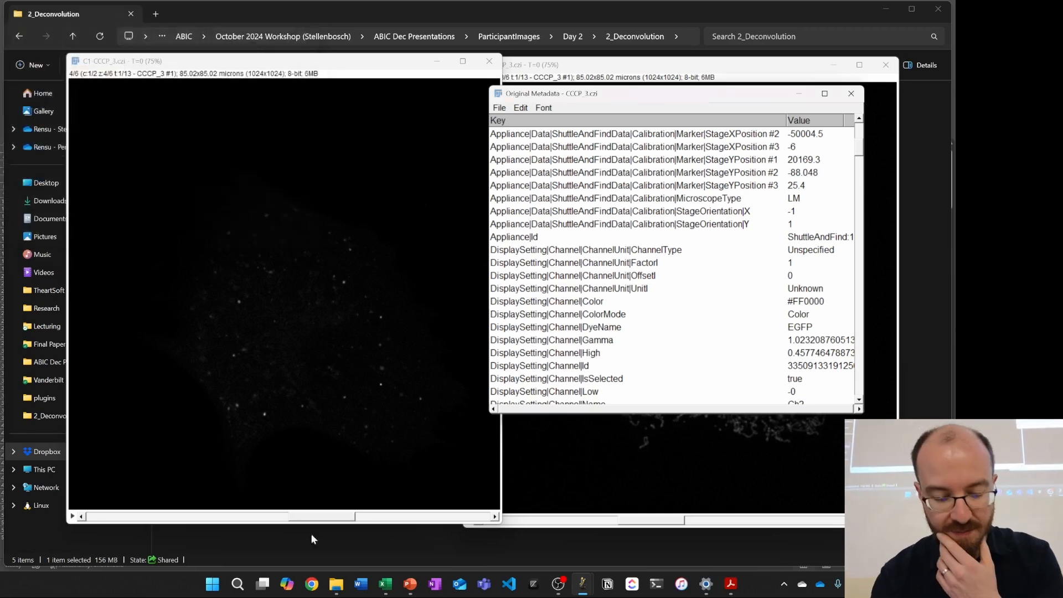
# Step: Switch to Excel and enlarge the Original Metadata - CCCP_3.csv sheet to read its first entries
pyautogui.click(385, 585)
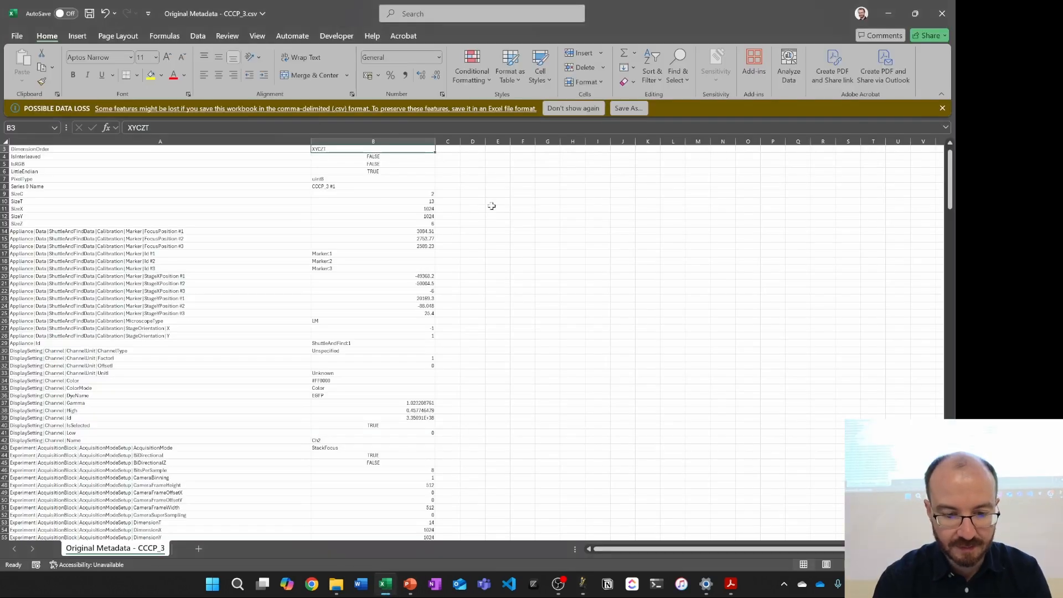
pyautogui.scroll(5, 542, 187)
pyautogui.moveTo(512, 145); pyautogui.dragTo(400, 146)
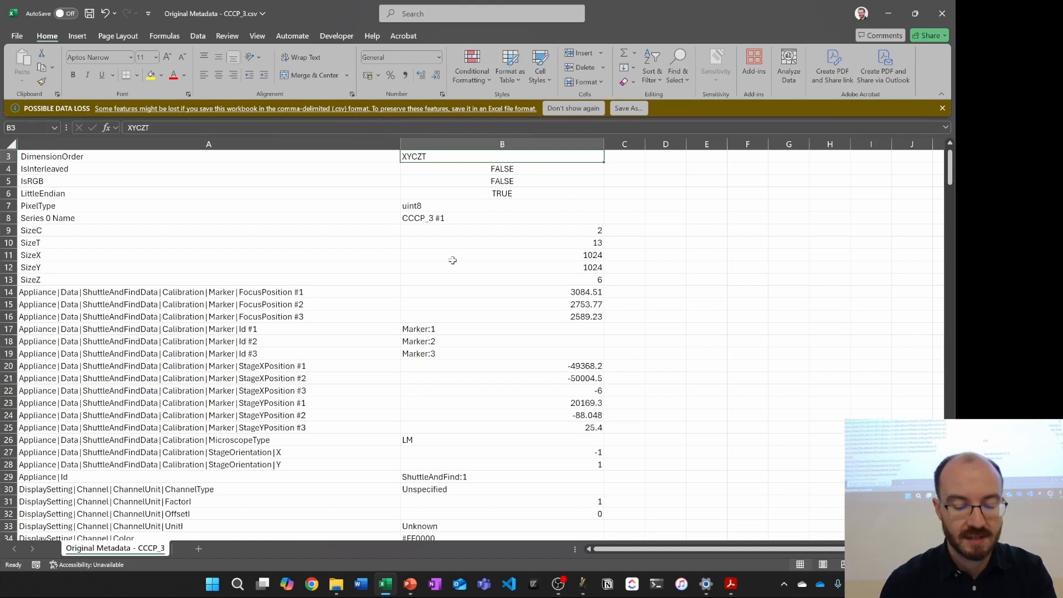
# Step: Switch to Fiji and place the C1 and C2 CCCP_3 T=0 stacks side by side without overlap
pyautogui.moveTo(583, 587)
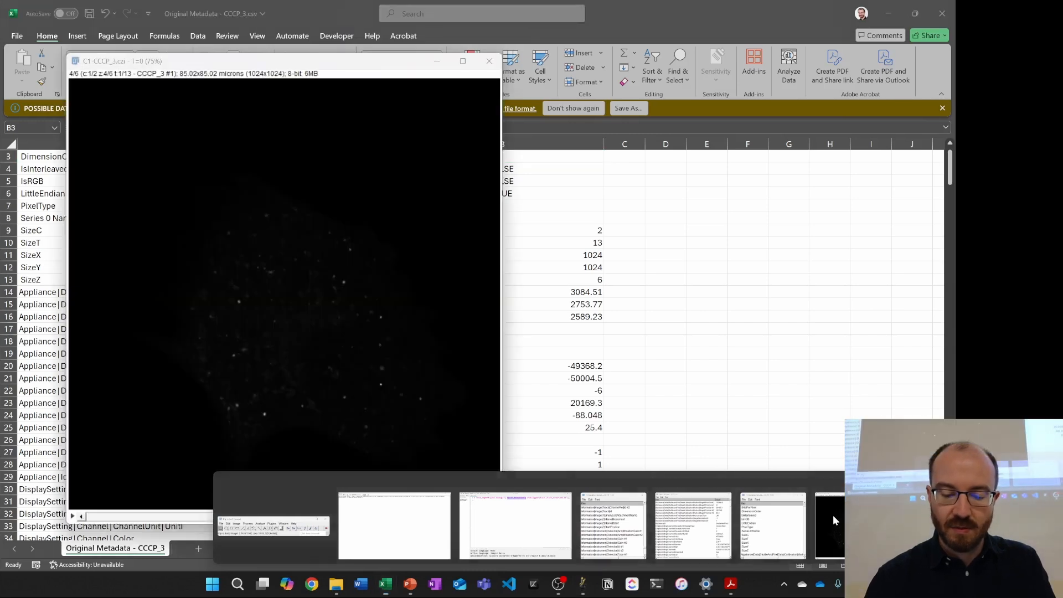
pyautogui.click(831, 526)
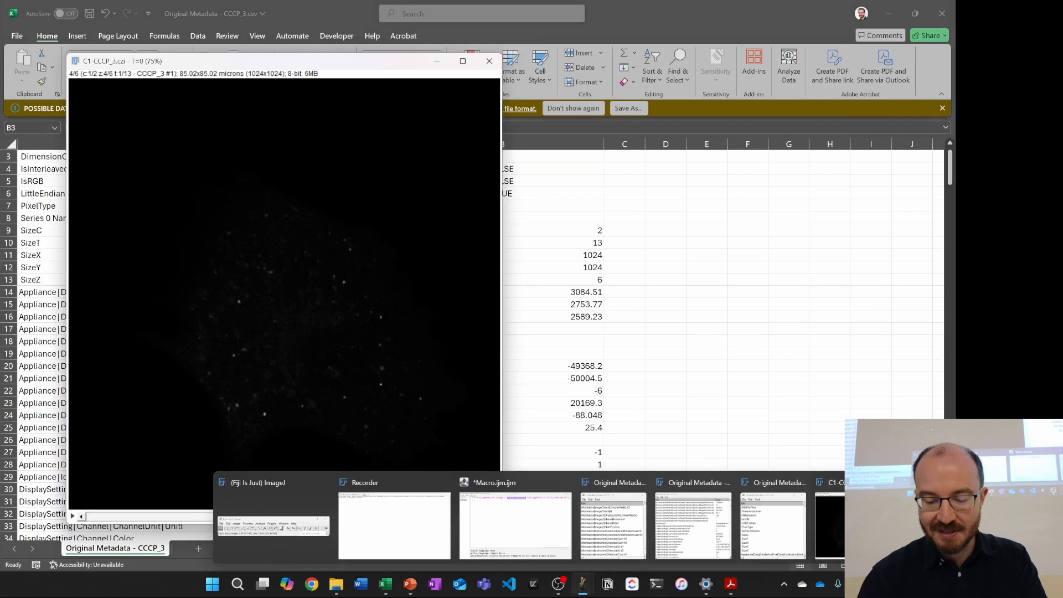
pyautogui.click(911, 526)
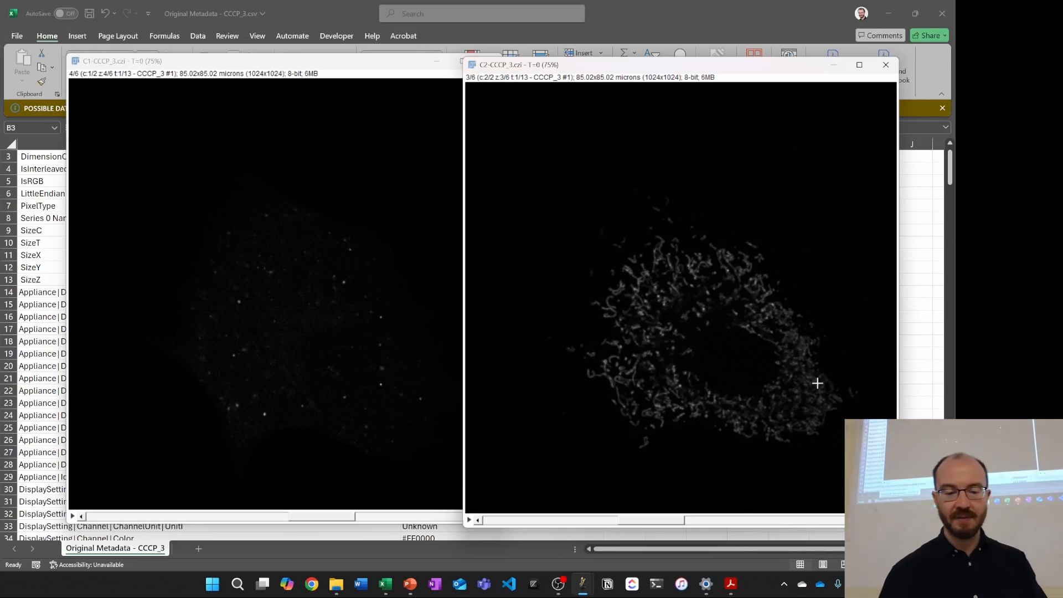
pyautogui.moveTo(596, 65); pyautogui.dragTo(644, 65)
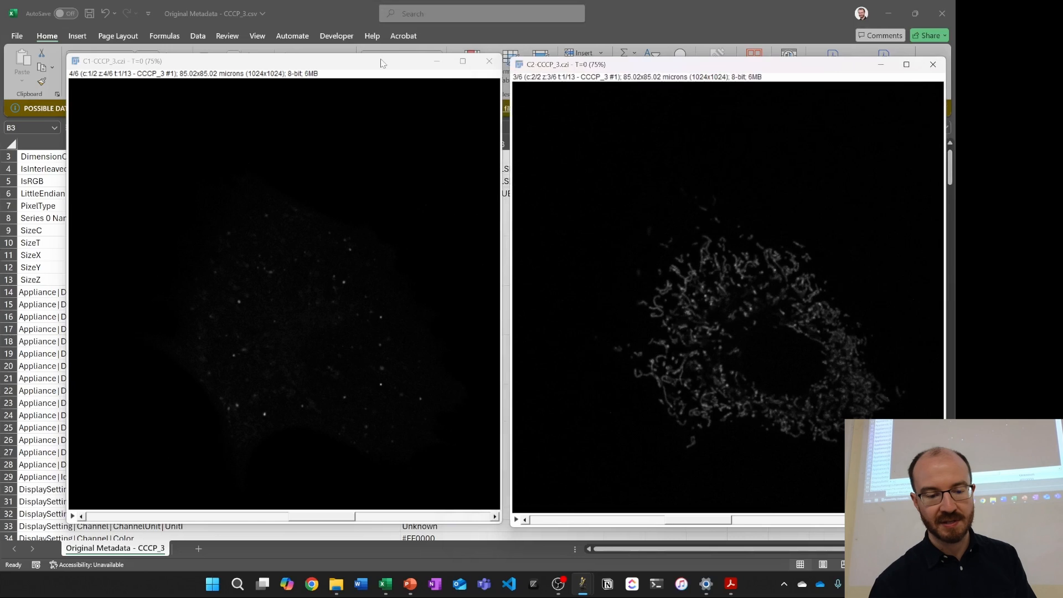
pyautogui.moveTo(390, 62); pyautogui.dragTo(356, 61)
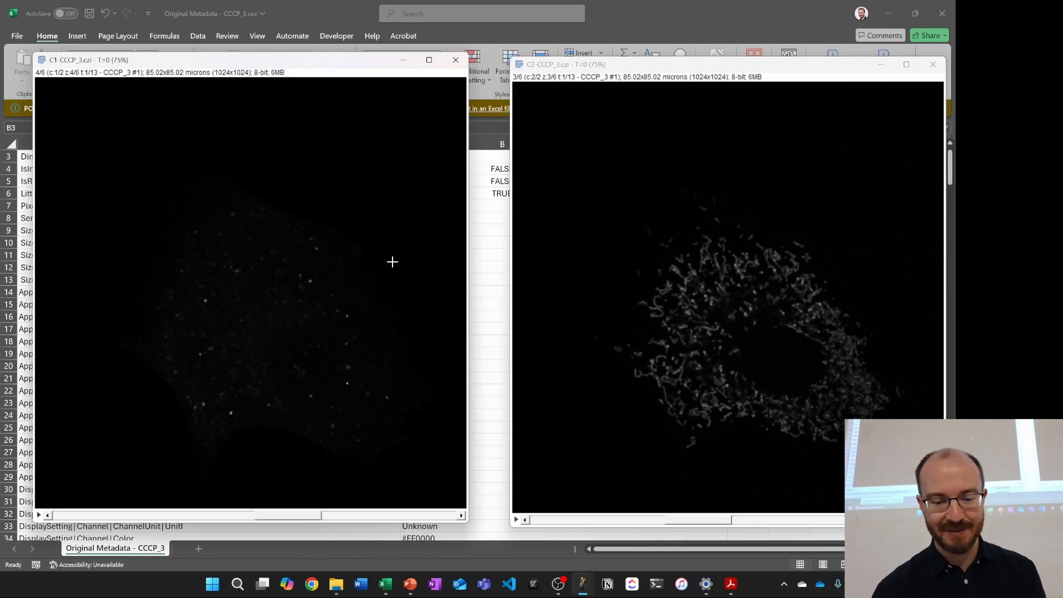
# Step: Return to the metadata CSV in Excel and check the decimal and thousands separator settings in the advanced options
pyautogui.moveTo(332, 591)
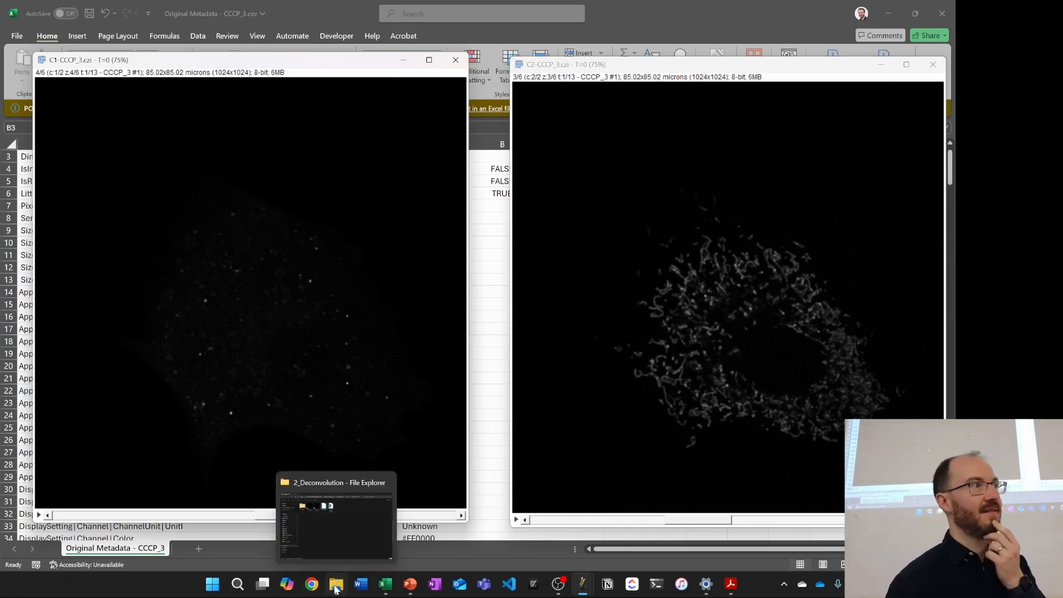
pyautogui.moveTo(317, 491)
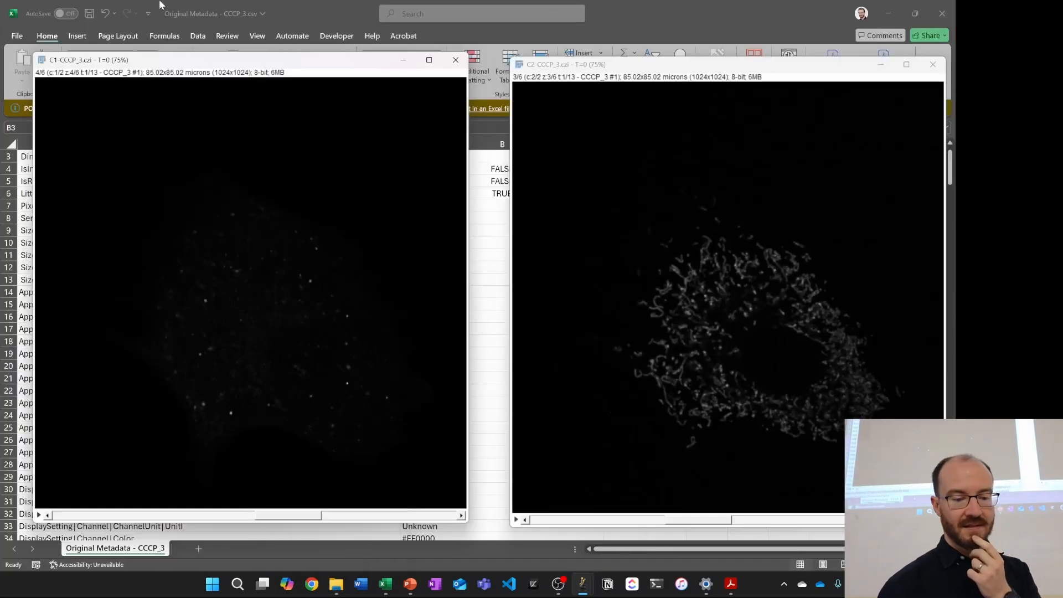
pyautogui.click(306, 16)
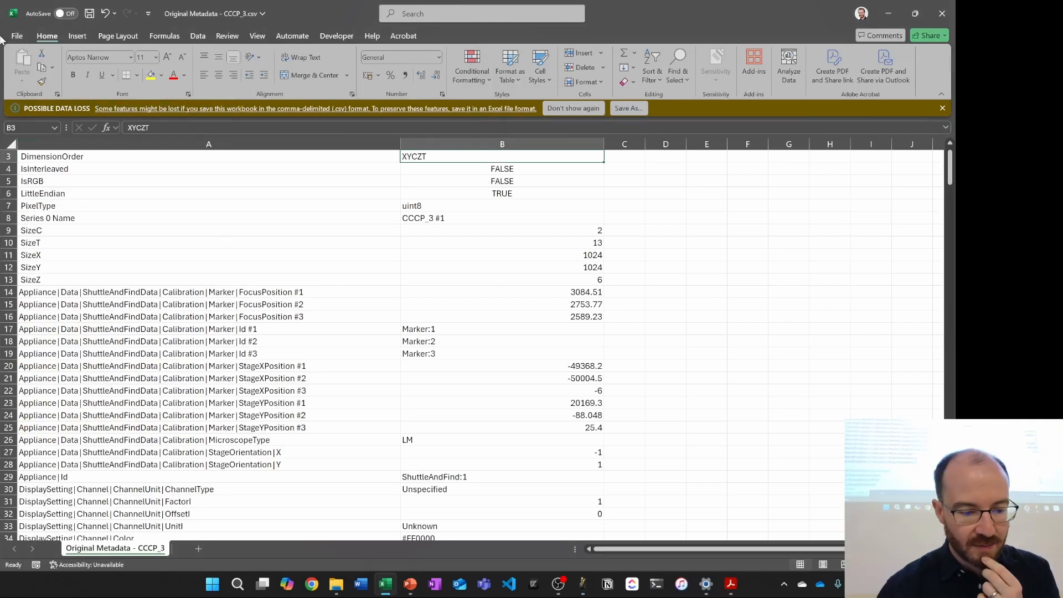
pyautogui.click(16, 36)
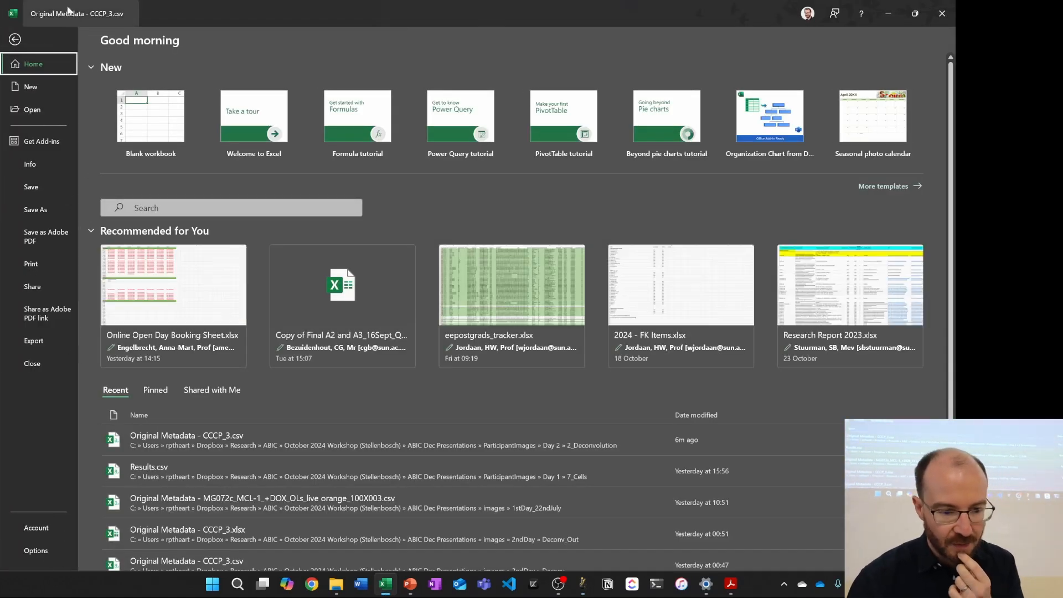
pyautogui.click(36, 551)
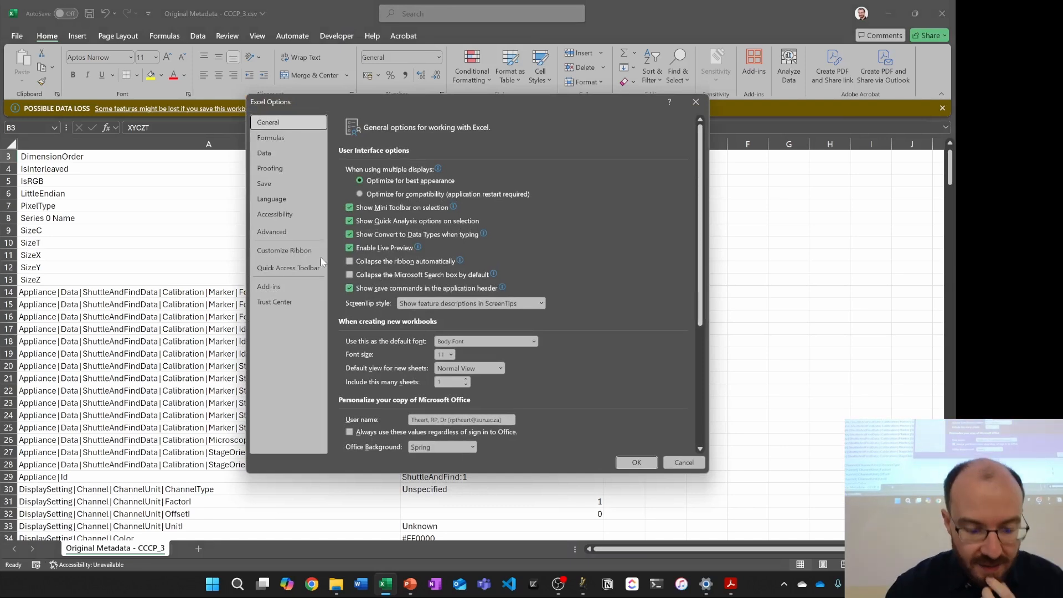
pyautogui.click(271, 231)
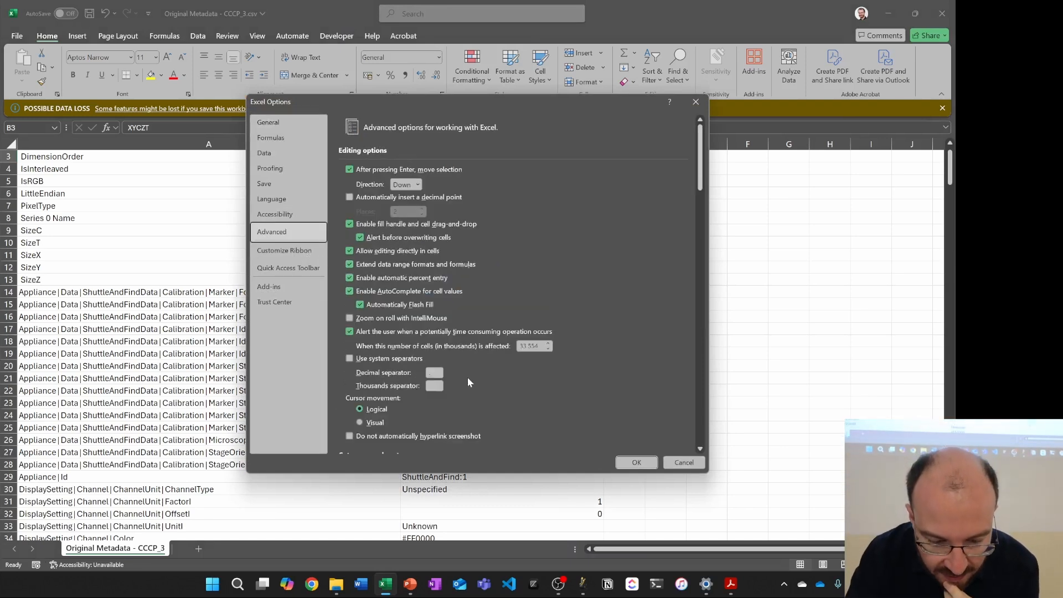
pyautogui.scroll(-1, 446, 374)
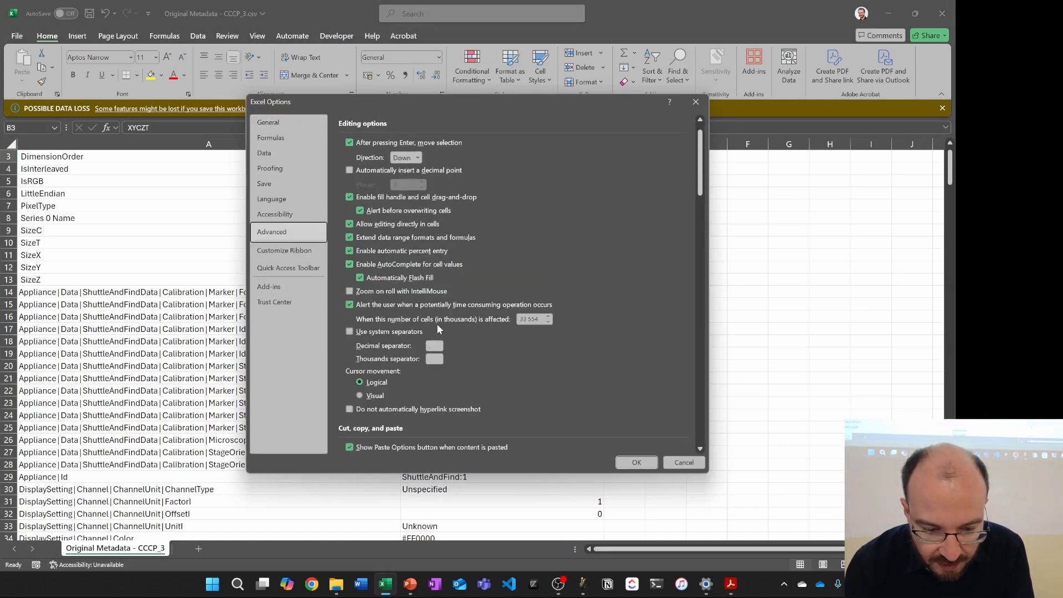
pyautogui.click(435, 346)
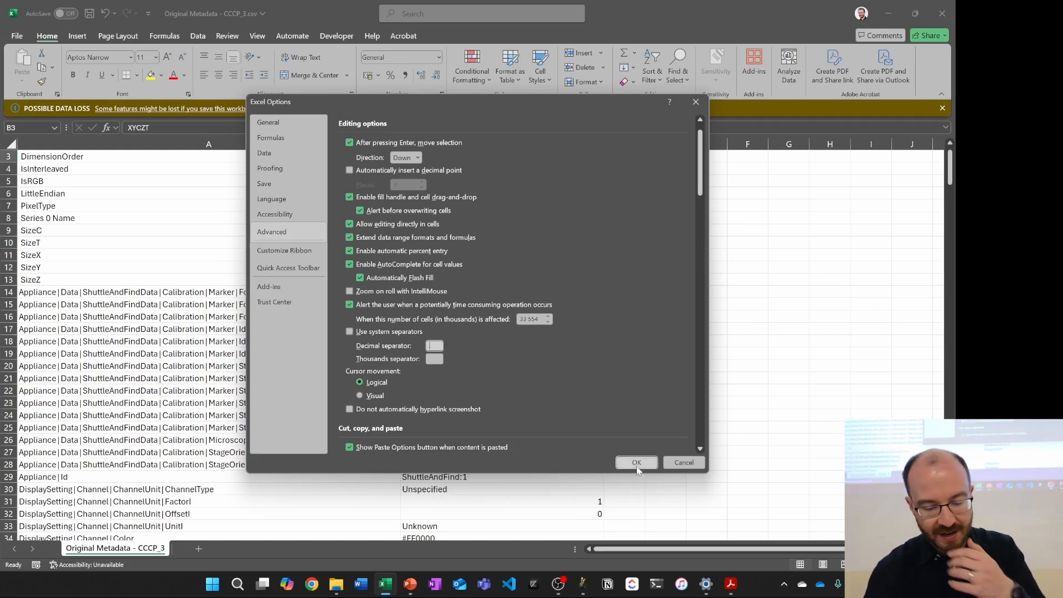
pyautogui.click(684, 464)
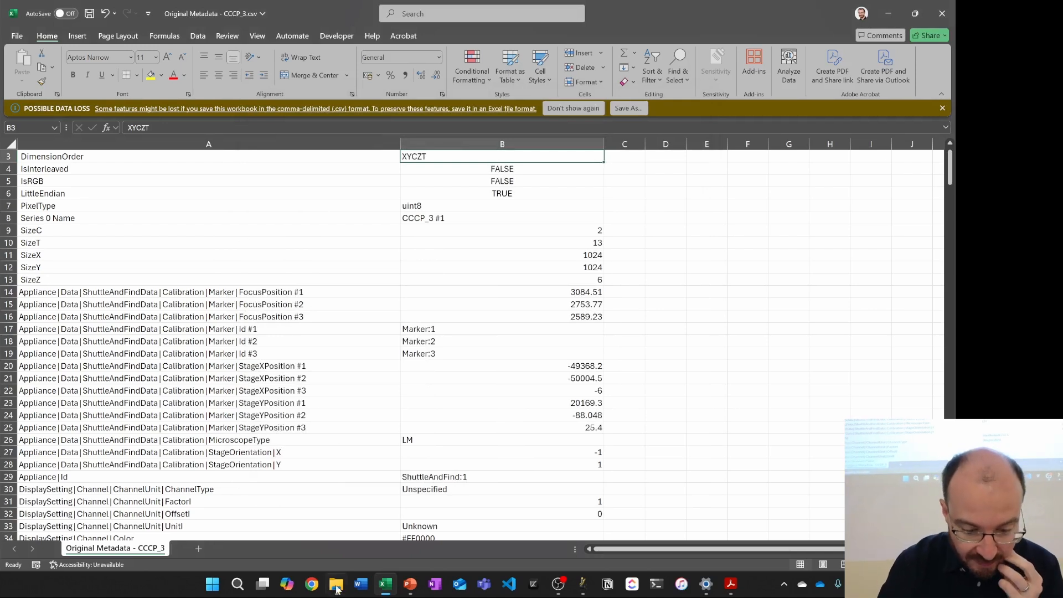
# Step: Create a blank Excel workbook and open Original Metadata - CCCP_3.csv from the 2_Deconvolution folder in Visual Studio Code
pyautogui.click(19, 37)
pyautogui.click(156, 114)
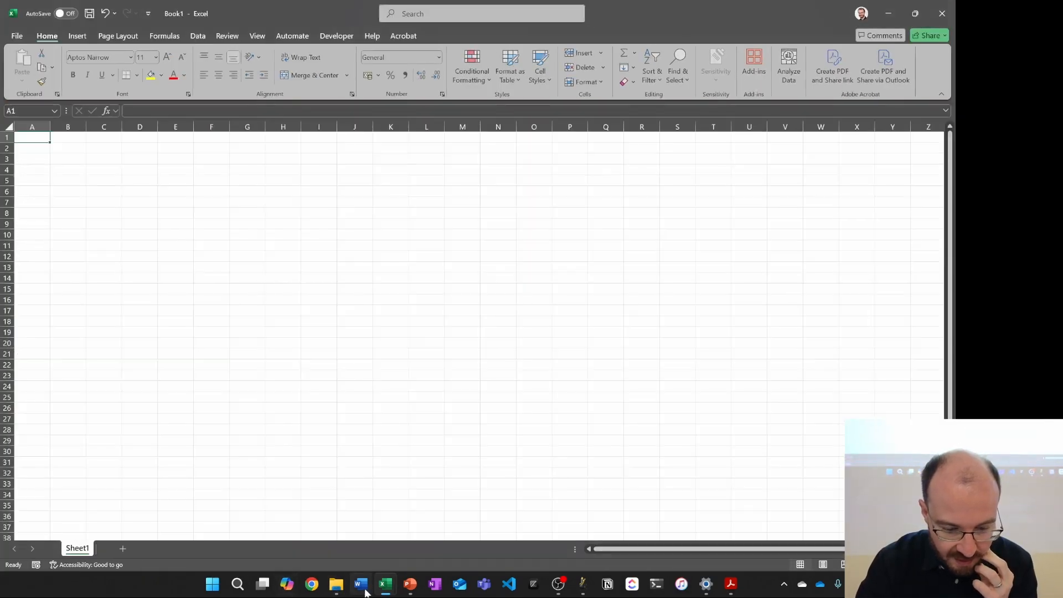
pyautogui.click(336, 584)
pyautogui.click(429, 135)
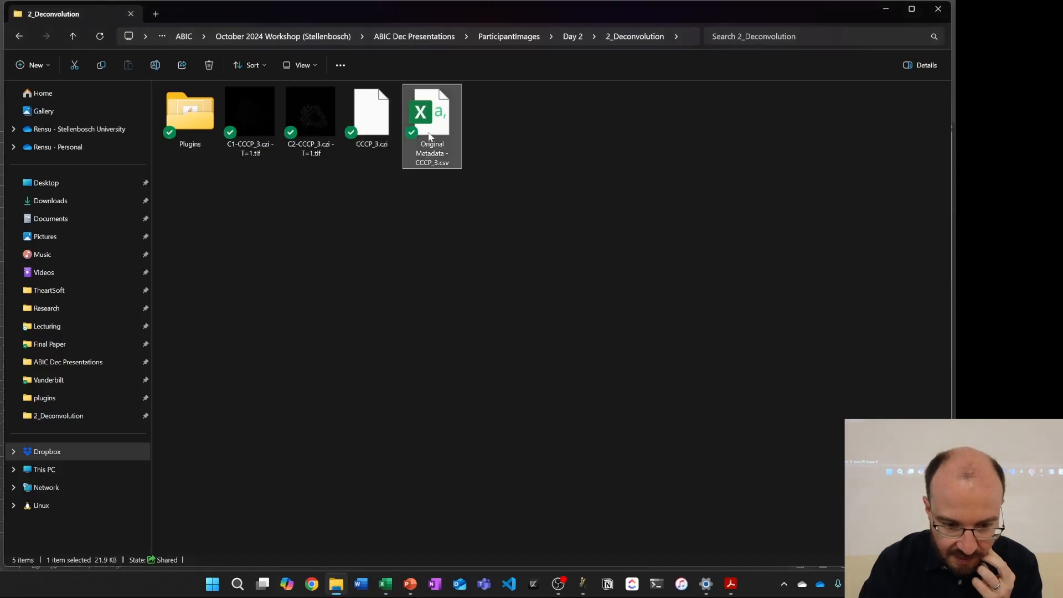
pyautogui.rightClick(429, 136)
pyautogui.moveTo(535, 196)
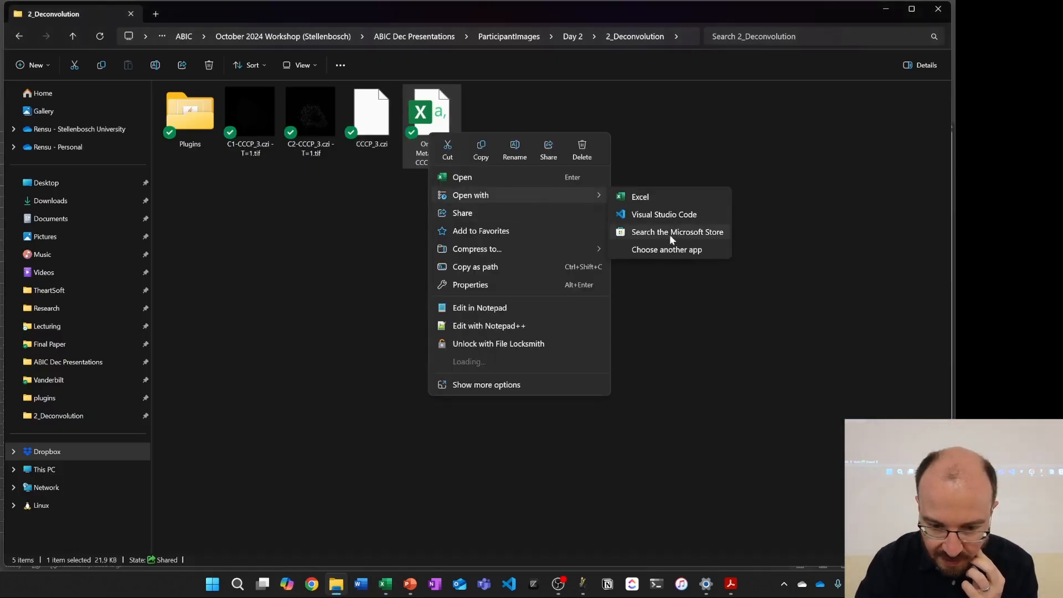
pyautogui.click(682, 215)
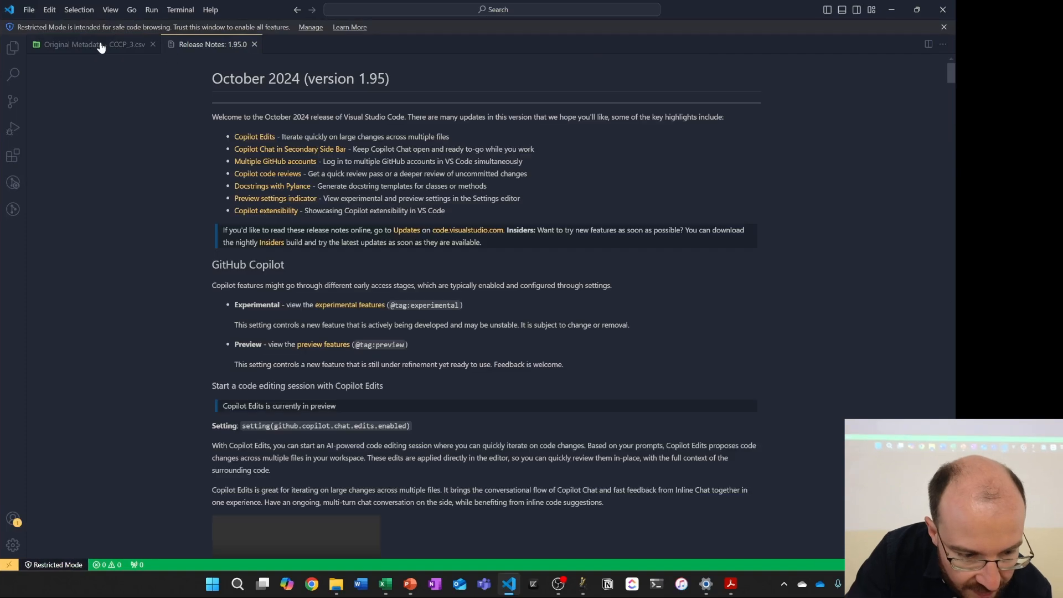
pyautogui.click(100, 45)
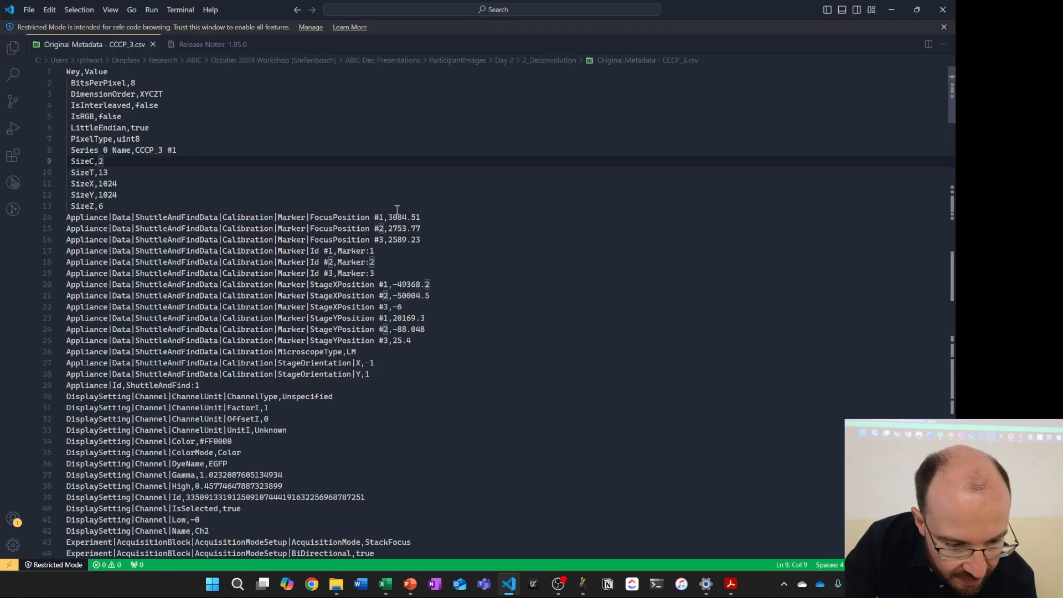
# Step: Enlarge the editor text and look over the comma-separated Size entries at the start of the metadata file
pyautogui.press('Down')
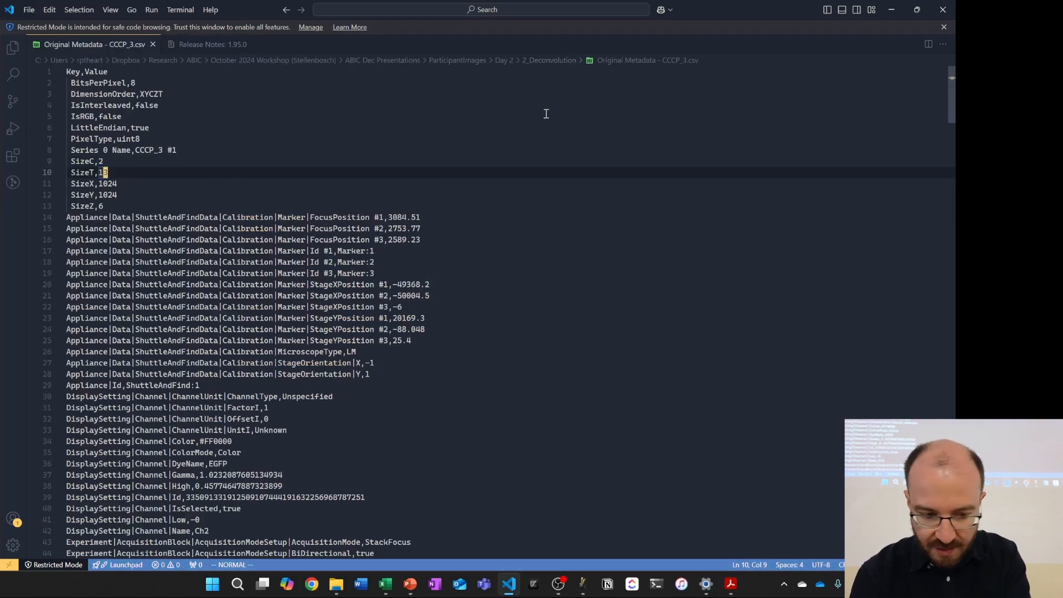
pyautogui.hotkey('ctrl', '=')
pyautogui.hotkey('ctrl', '=')
pyautogui.hotkey('ctrl', '=')
pyautogui.hotkey('ctrl', '=')
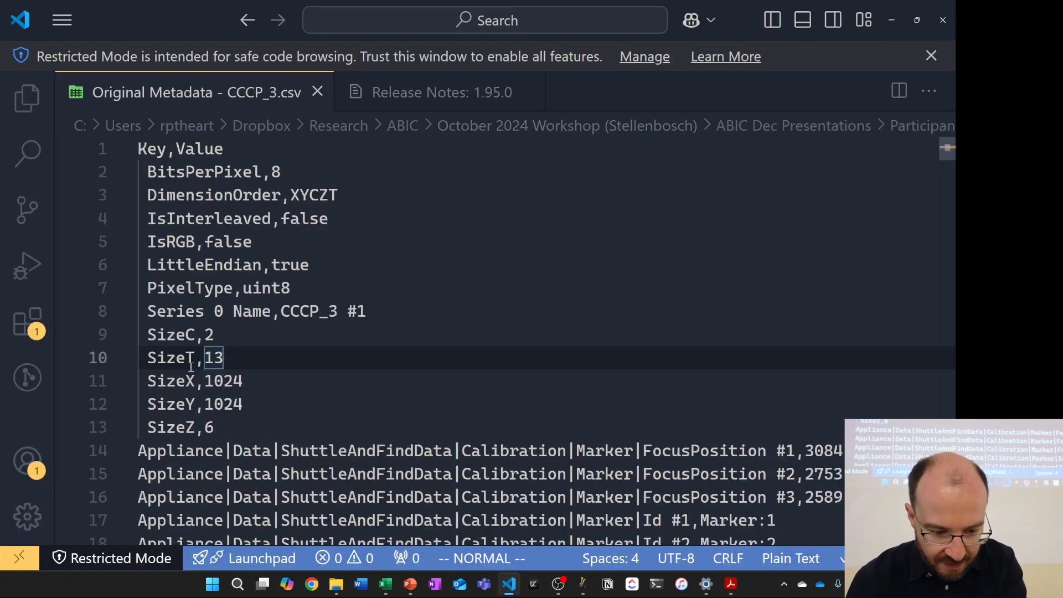
pyautogui.click(200, 357)
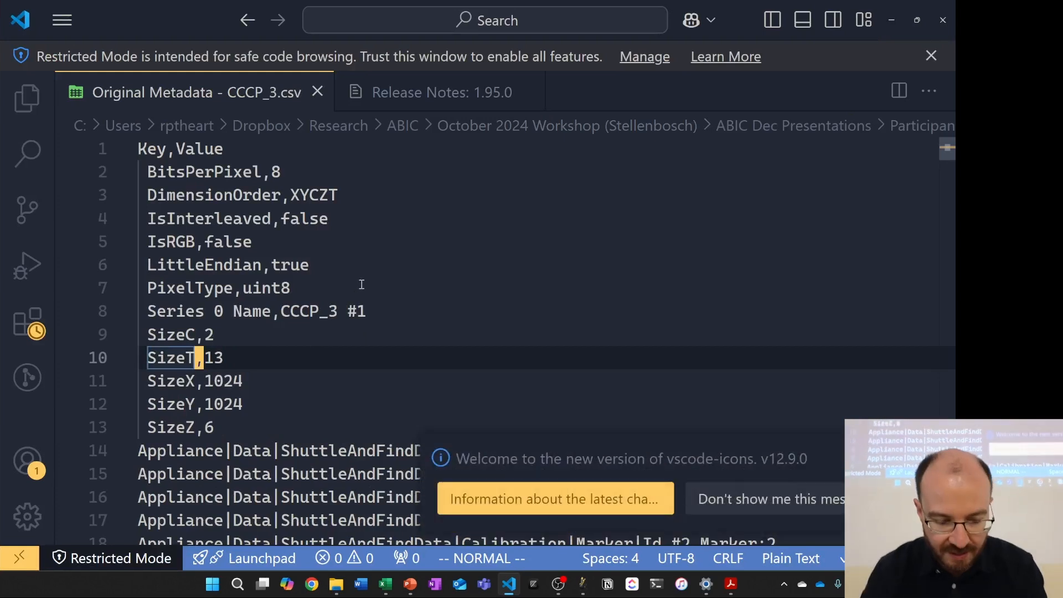
pyautogui.moveTo(318, 299); pyautogui.dragTo(319, 291)
pyautogui.scroll(-2, 320, 291)
pyautogui.click(212, 274)
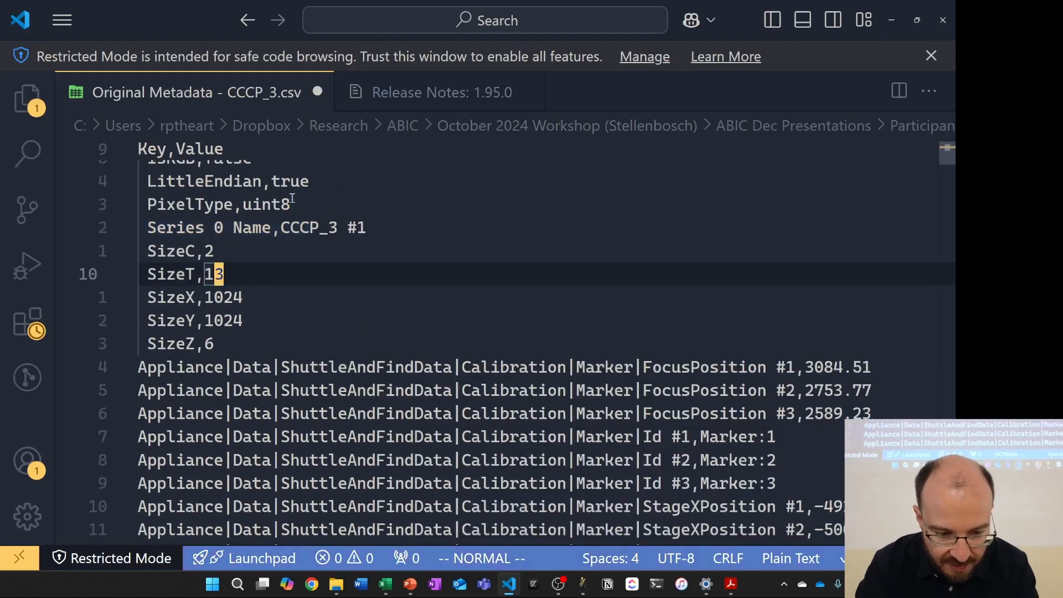
pyautogui.scroll(2, 235, 173)
# Step: Copy the entire contents of the metadata file, from the Key,Value header line to the last line
pyautogui.click(228, 176)
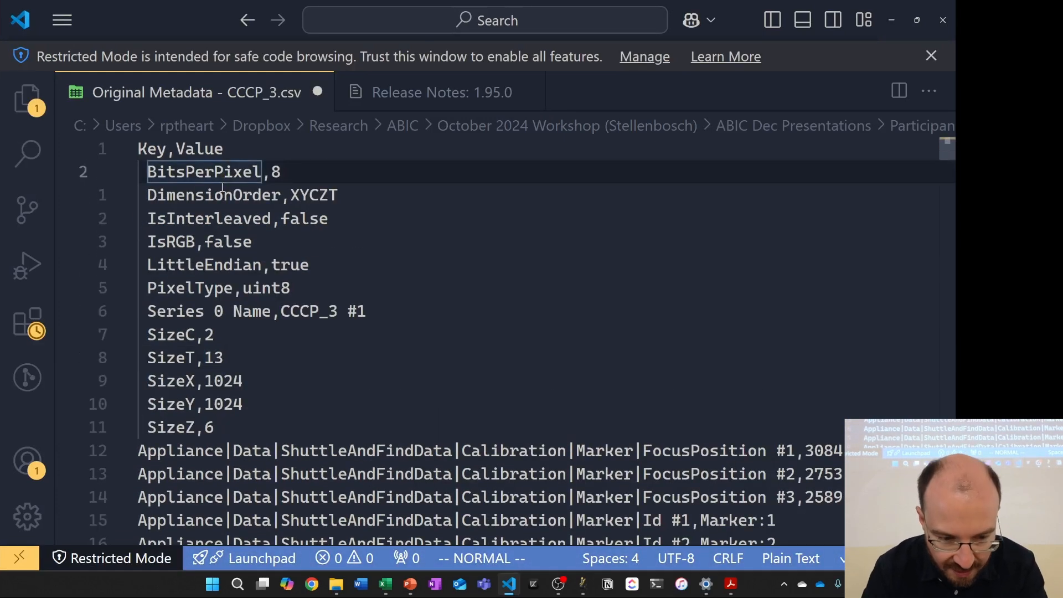
pyautogui.press('k')
pyautogui.hotkey('shift', 'v')
pyautogui.hotkey('shift', 'g')
pyautogui.hotkey('ctrl', 'c')
pyautogui.press('y')
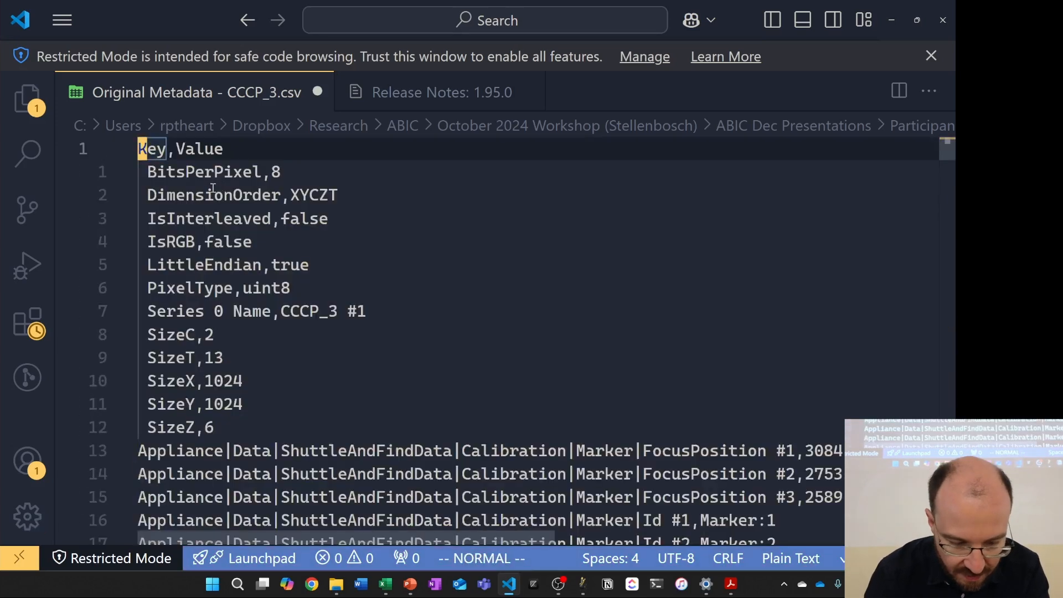
# Step: Paste the metadata into the blank Excel workbook from cell A1 and widen column A to fit the entries
pyautogui.click(386, 584)
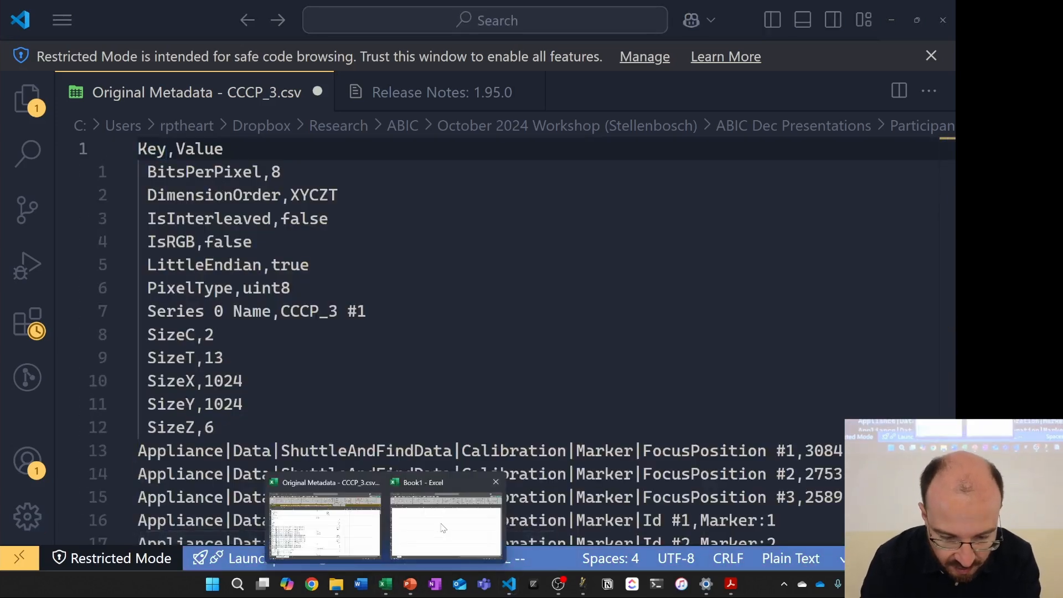
pyautogui.click(346, 518)
pyautogui.hotkey('ctrl', 'v')
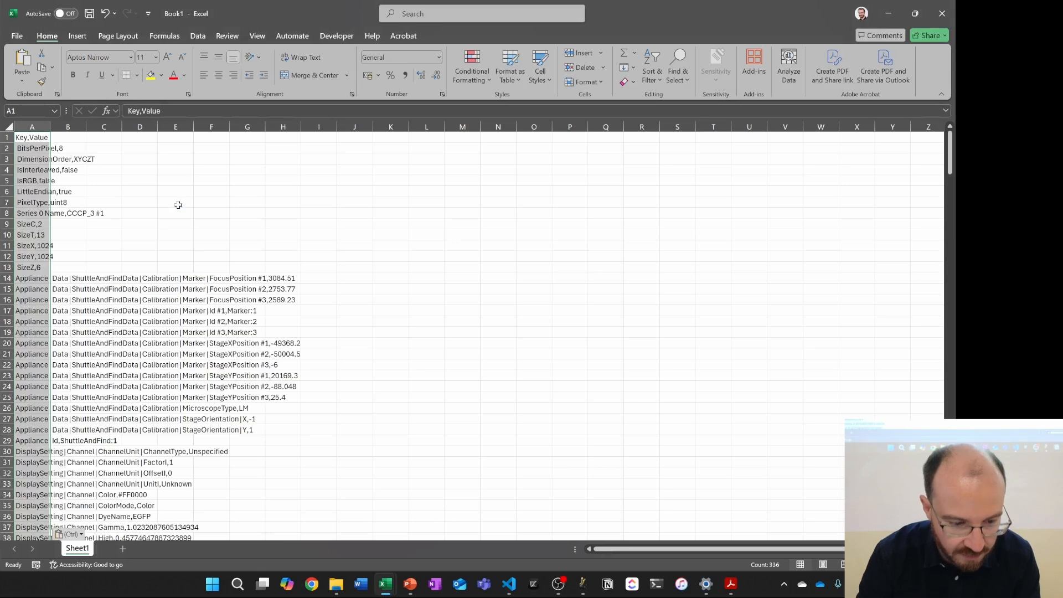
pyautogui.click(226, 203)
pyautogui.moveTo(50, 127); pyautogui.dragTo(373, 145)
# Step: Split the metadata in column A into separate columns with Text to Columns, using comma as the only delimiter
pyautogui.click(112, 121)
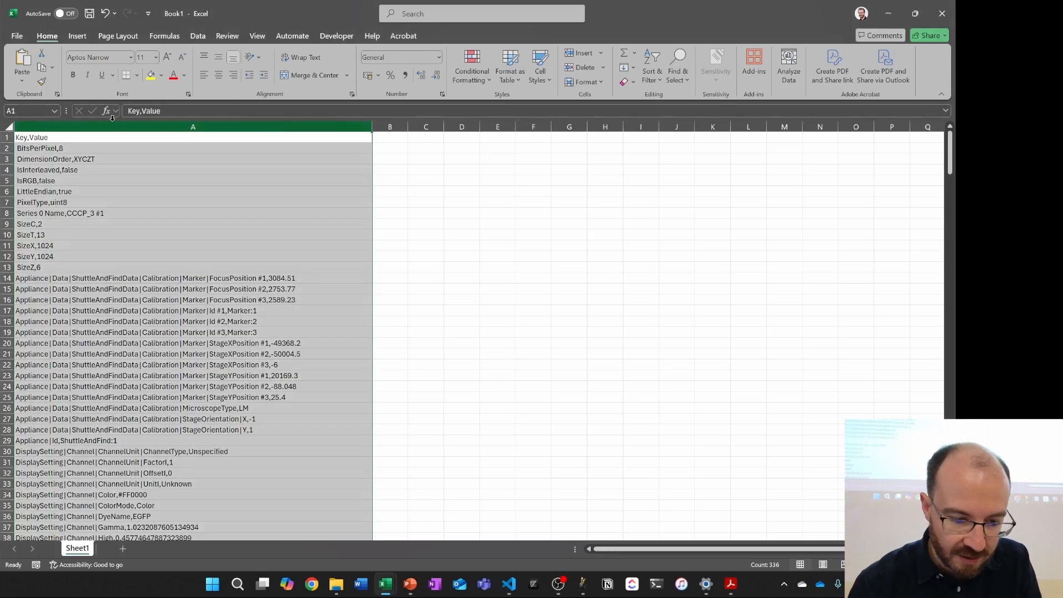
pyautogui.click(198, 37)
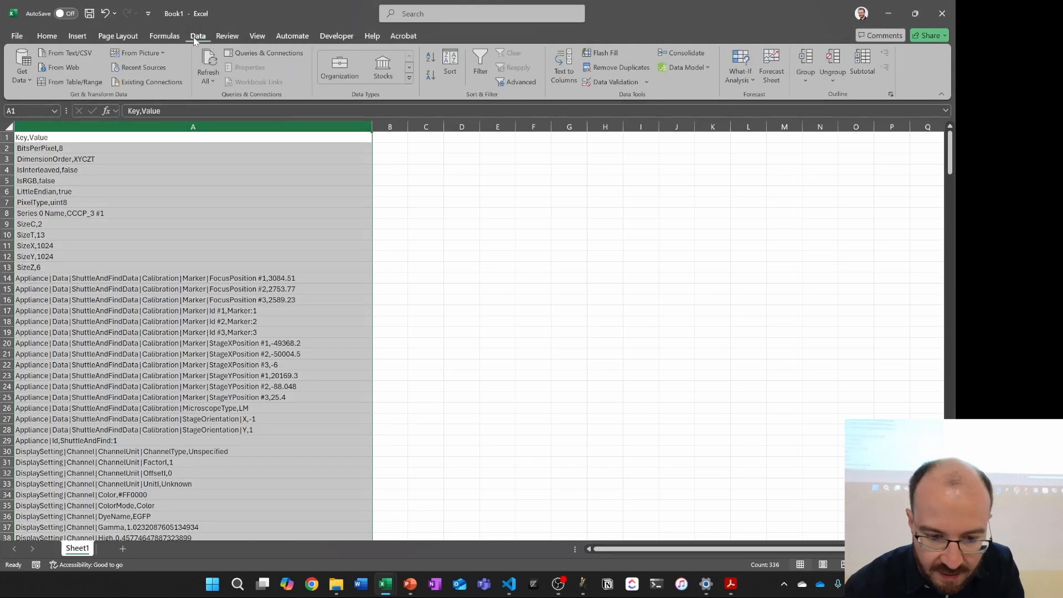
pyautogui.click(564, 72)
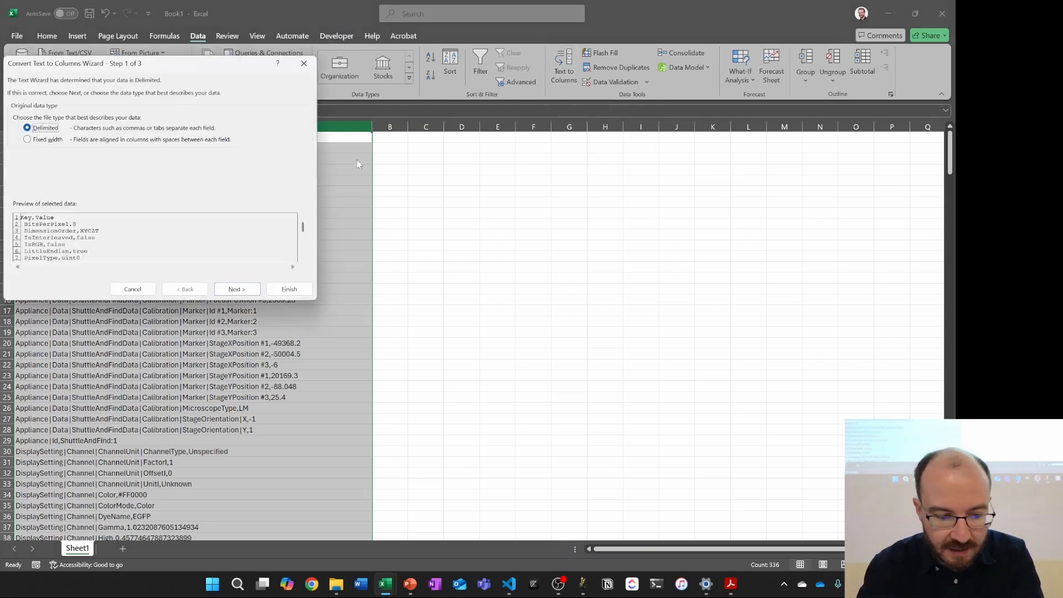
pyautogui.click(242, 292)
pyautogui.click(30, 131)
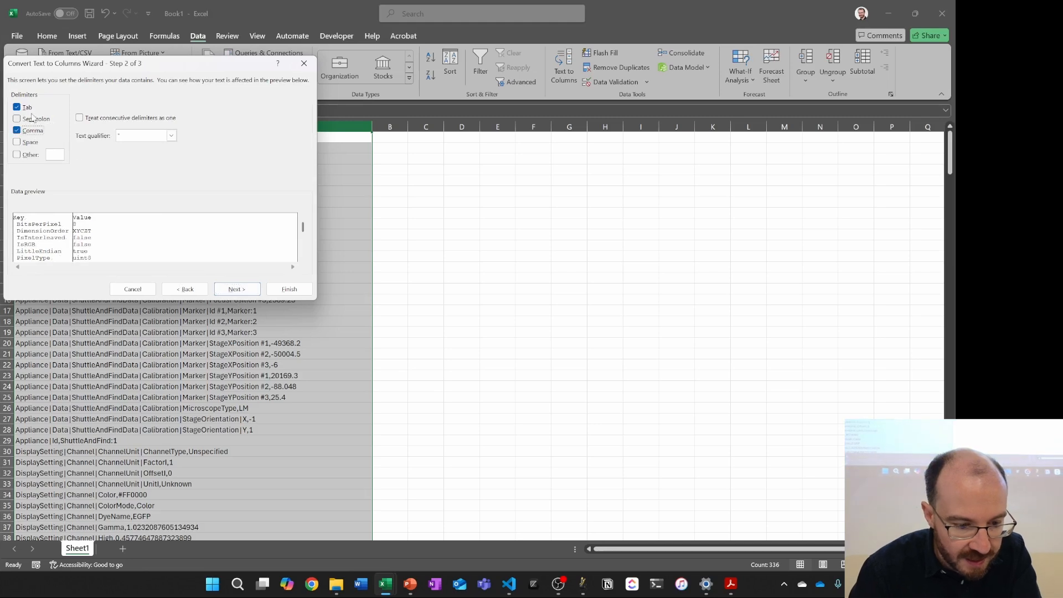
pyautogui.click(26, 109)
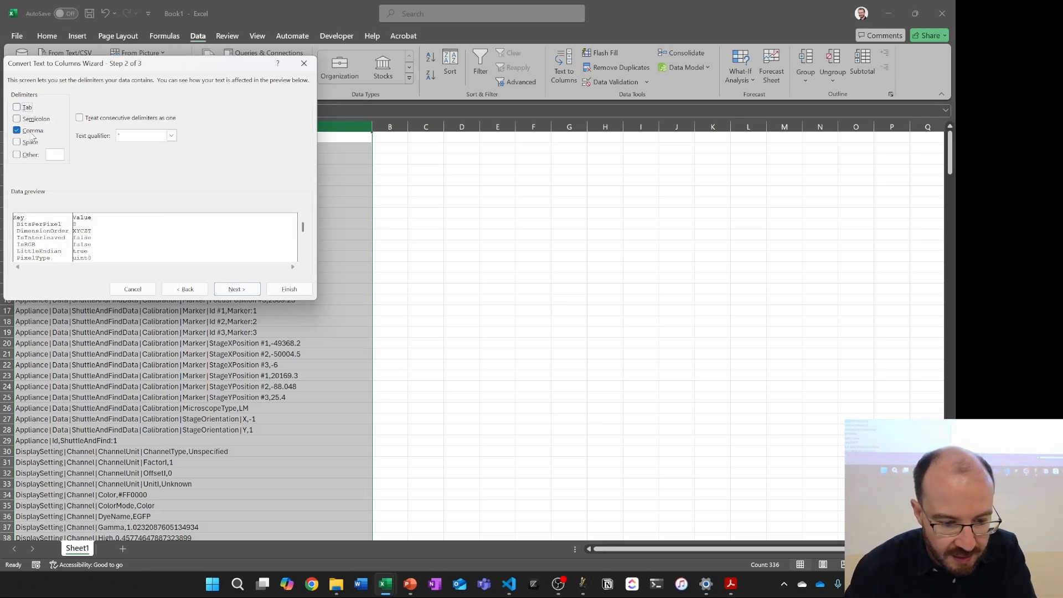
pyautogui.click(257, 291)
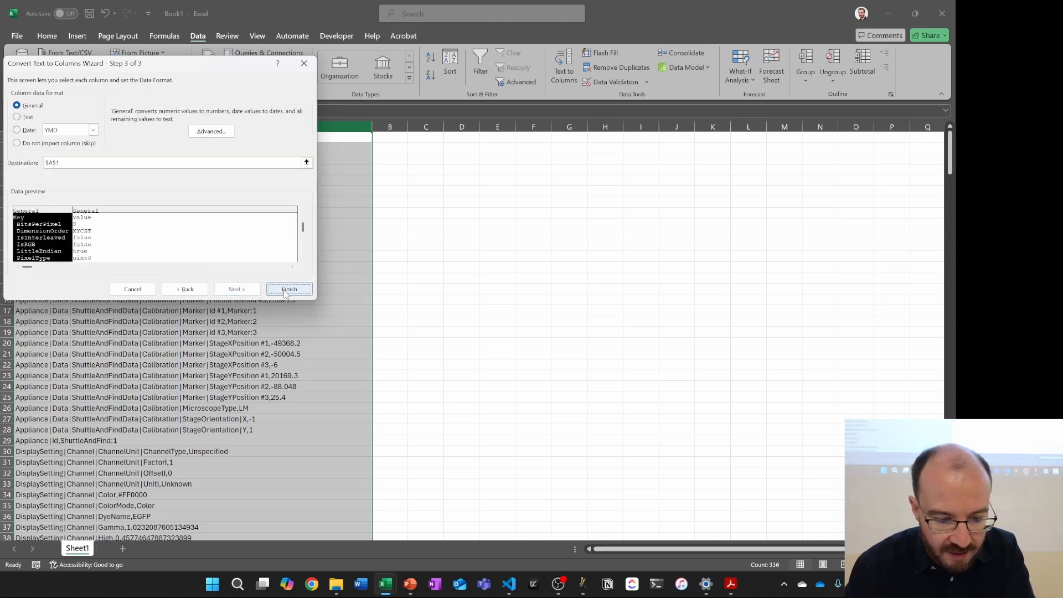
pyautogui.click(293, 289)
# Step: Widen the Value column and narrow the Key column so that both stay readable
pyautogui.click(448, 268)
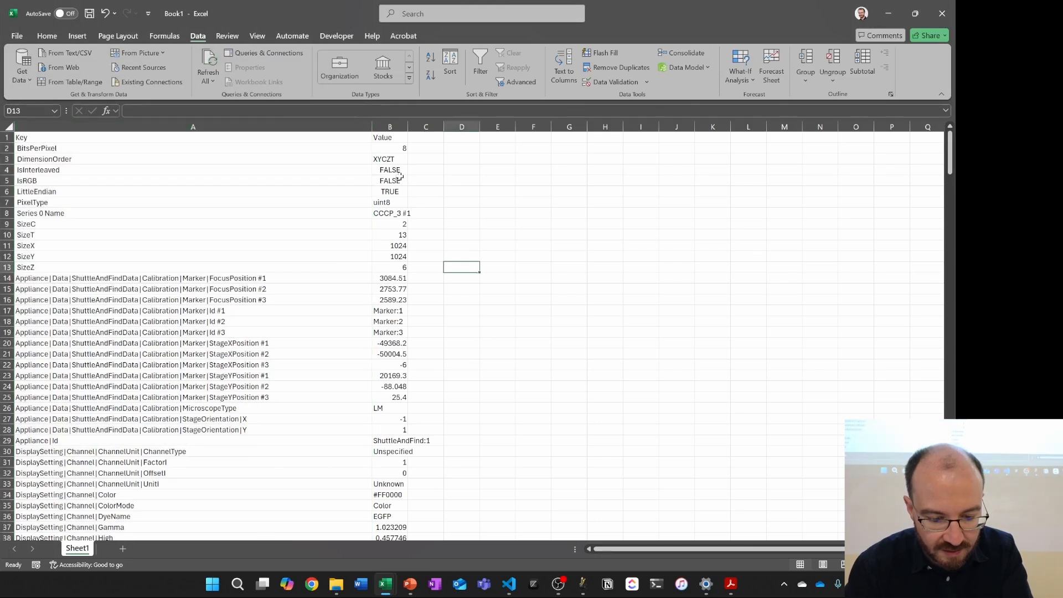
pyautogui.moveTo(401, 127); pyautogui.dragTo(491, 127)
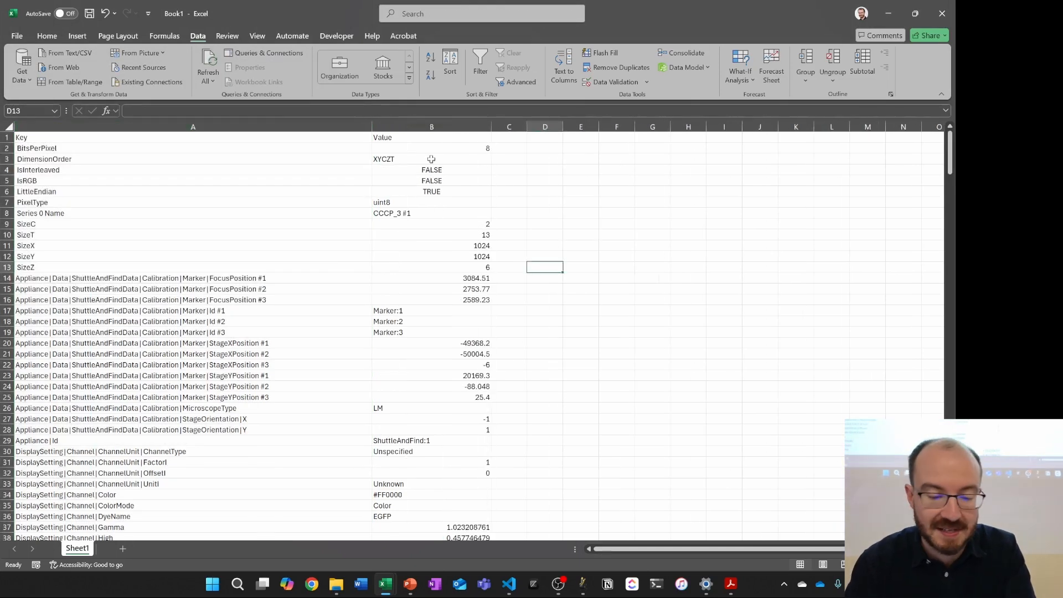
pyautogui.moveTo(375, 130); pyautogui.dragTo(306, 133)
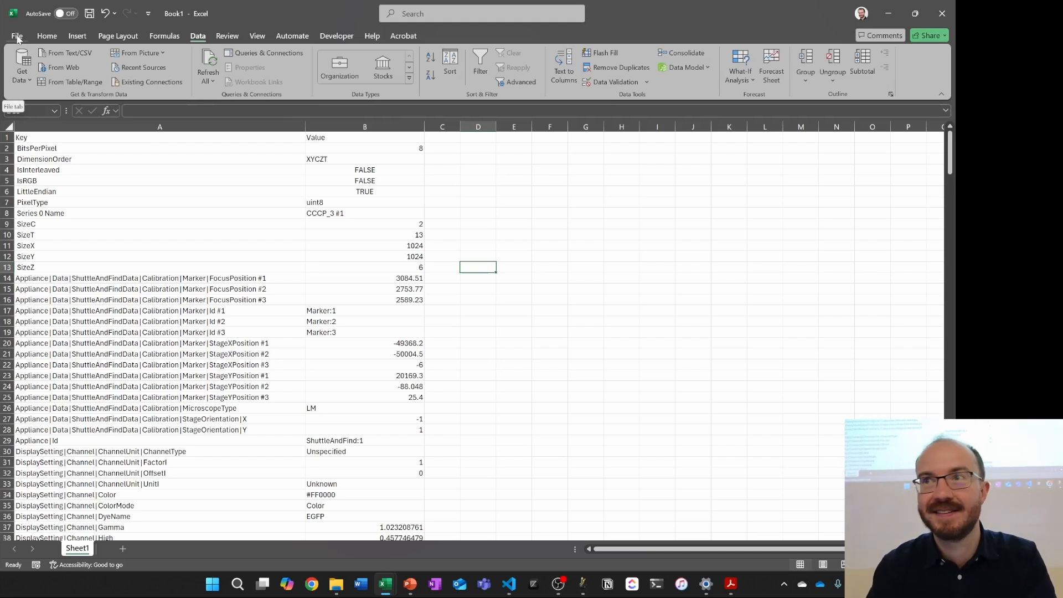
pyautogui.click(439, 202)
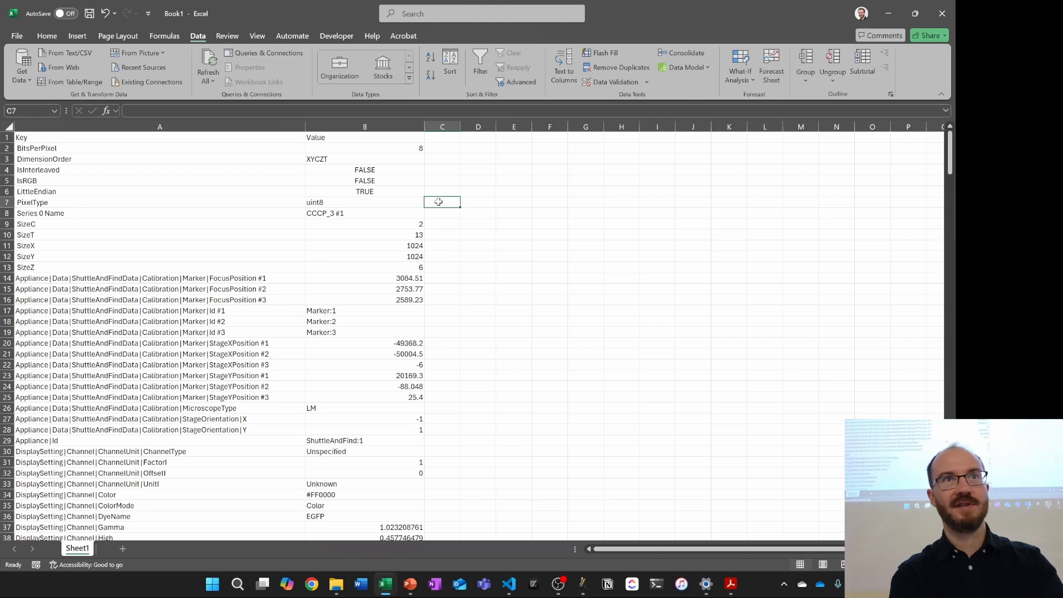
pyautogui.click(726, 473)
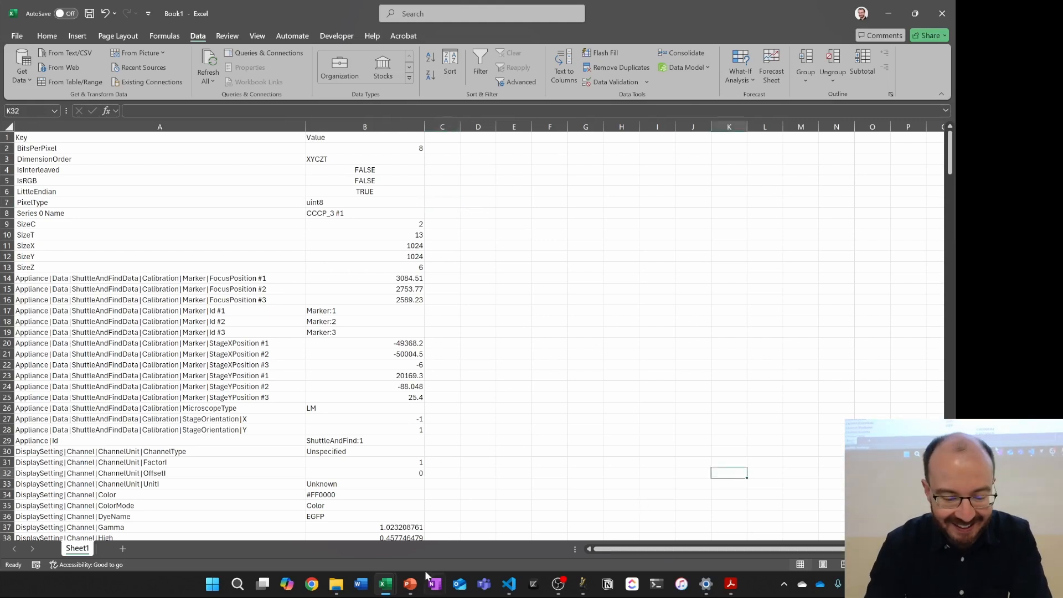
# Step: Switch to Fiji, launch the PSF Generator plugin and place its window clear of the metadata columns
pyautogui.moveTo(340, 591)
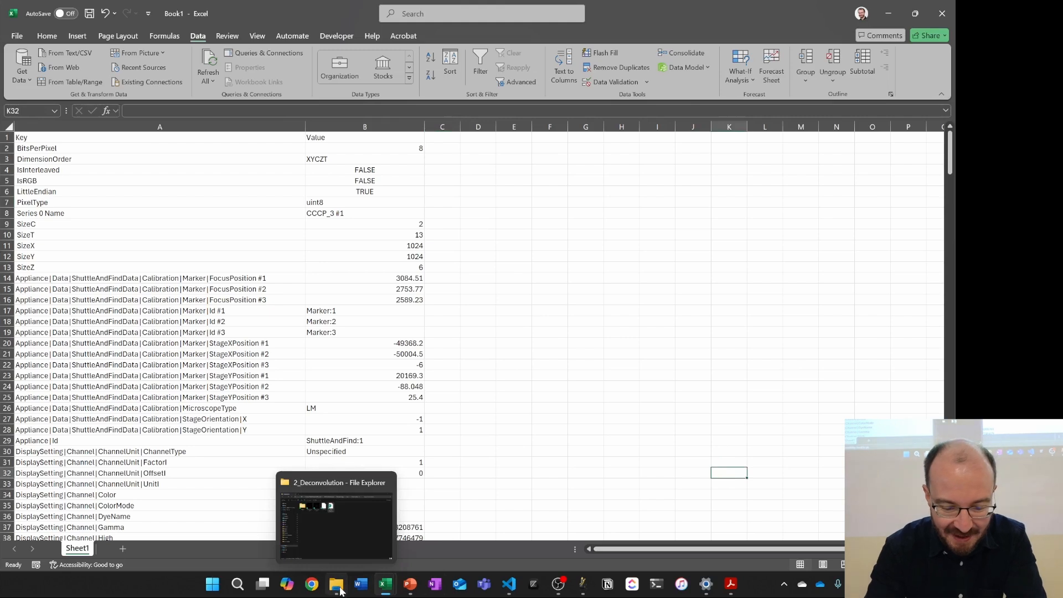
pyautogui.moveTo(583, 588)
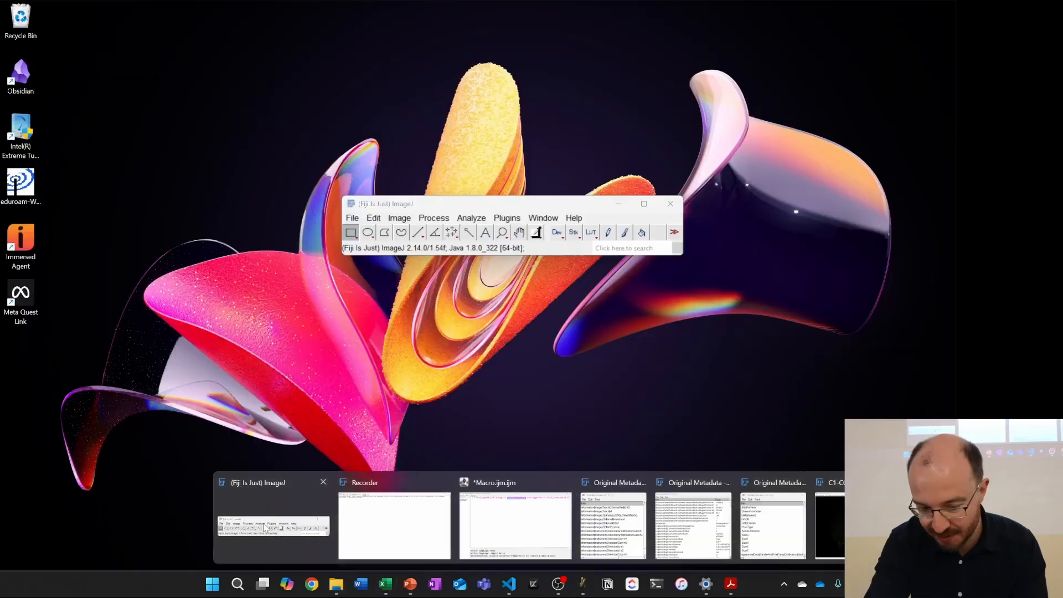
pyautogui.click(266, 526)
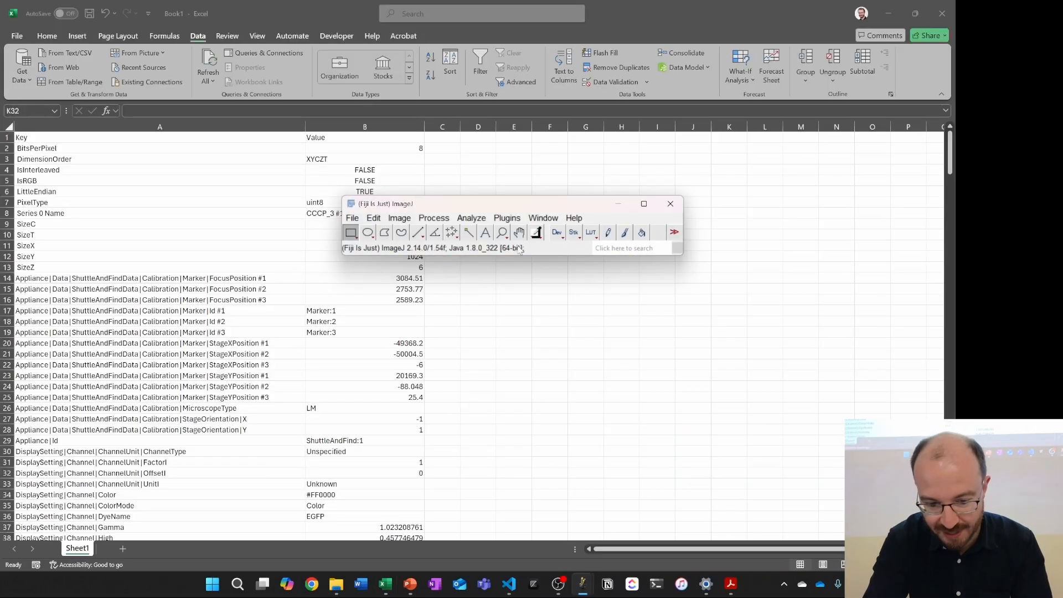
pyautogui.click(514, 219)
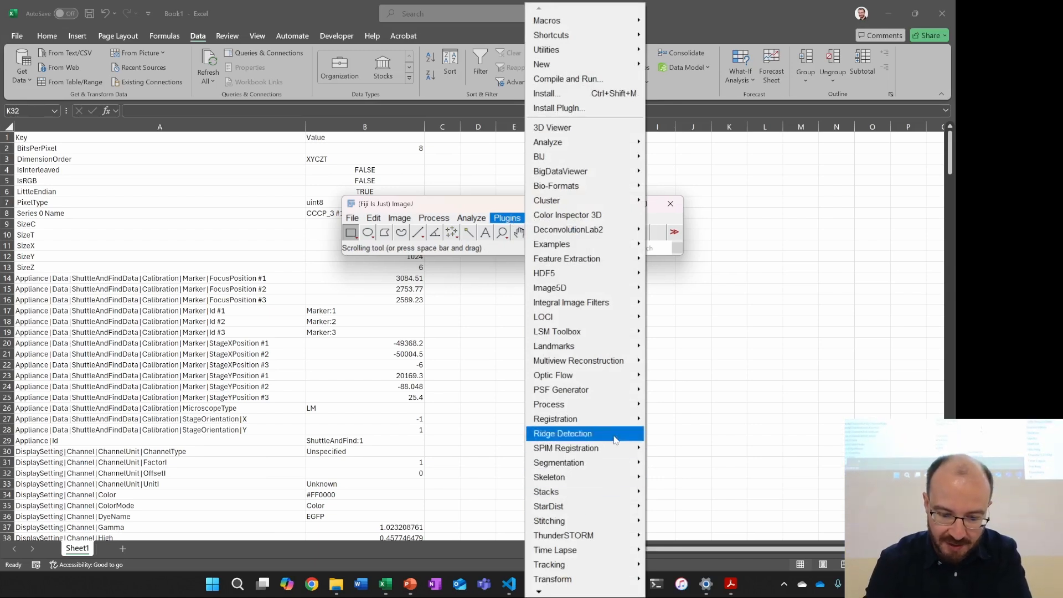
pyautogui.moveTo(598, 391)
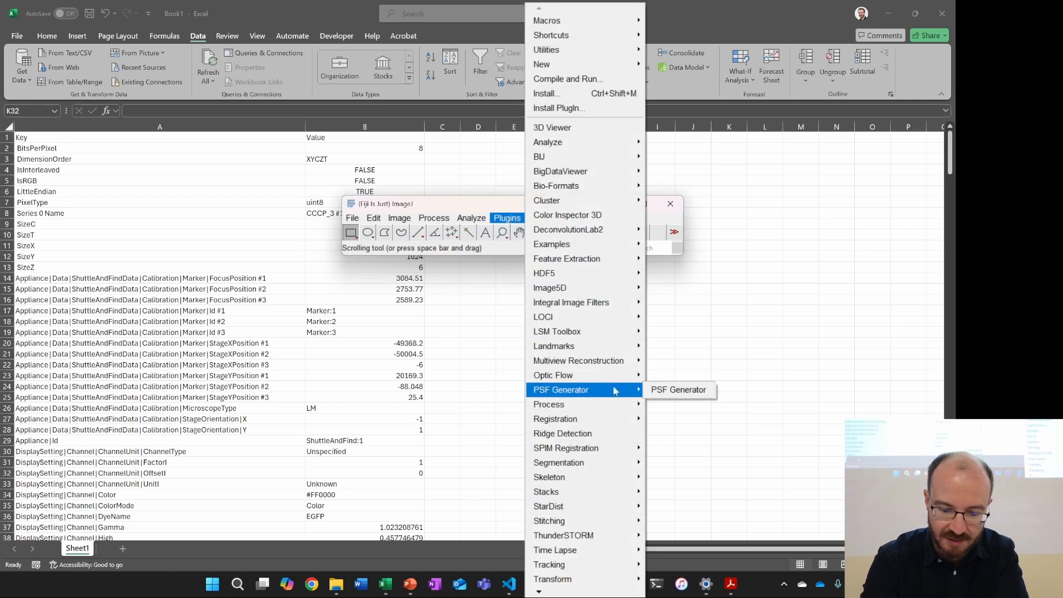
pyautogui.click(693, 395)
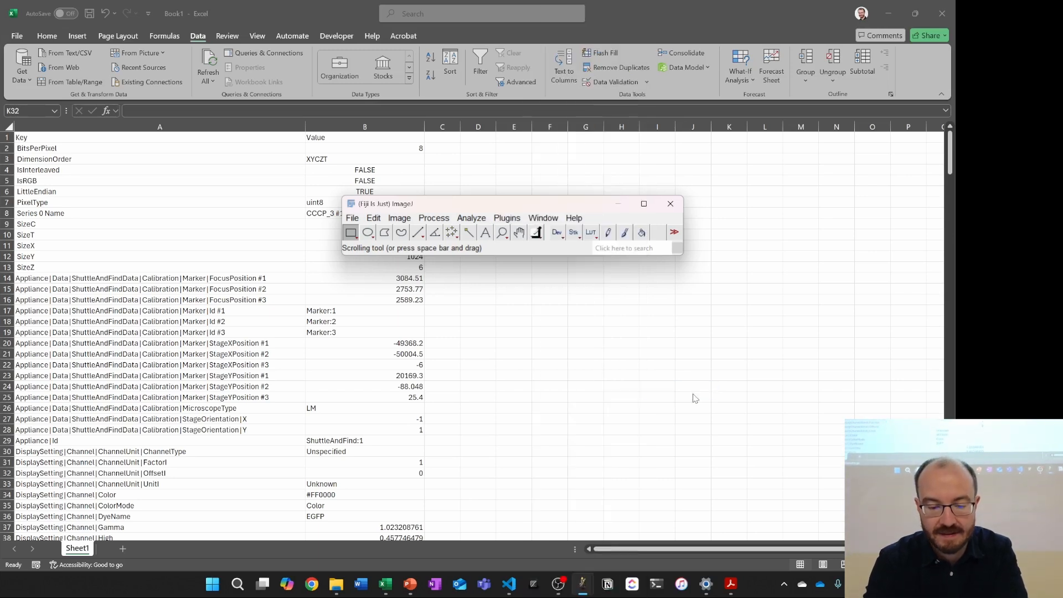
pyautogui.moveTo(456, 76); pyautogui.dragTo(695, 144)
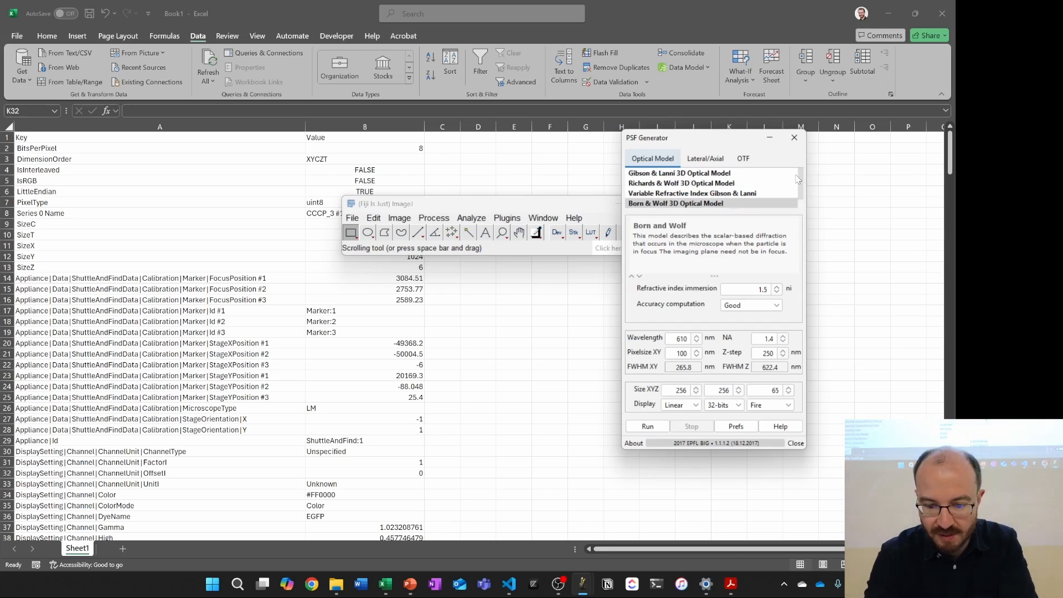
# Step: Look through the available PSF optical models and select the Born & Wolf 3D Optical Model
pyautogui.scroll(-1, 801, 183)
pyautogui.click(747, 204)
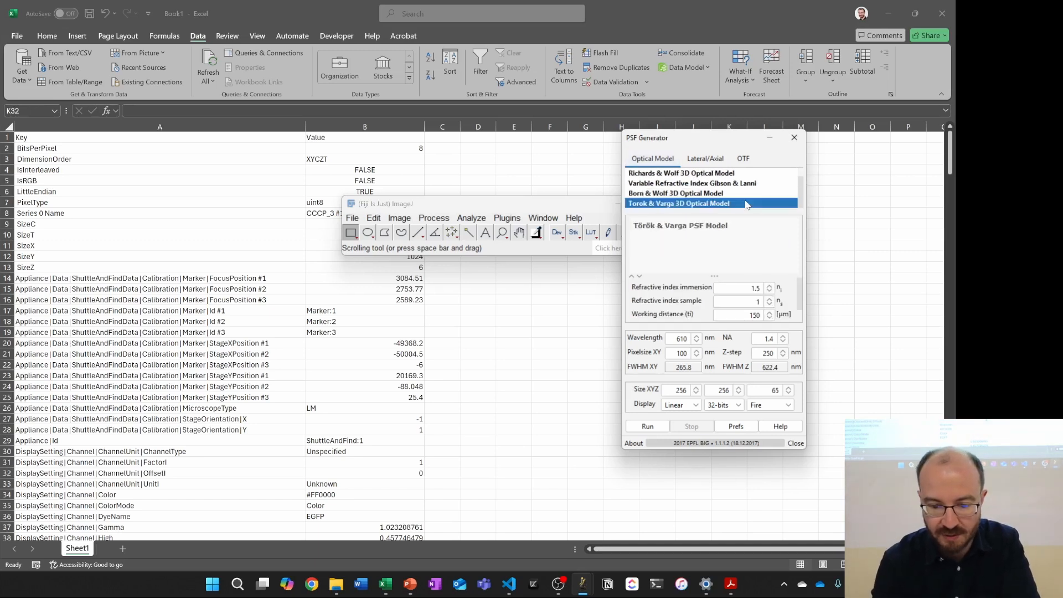
pyautogui.press('Up')
pyautogui.press('Up')
pyautogui.press('Up')
pyautogui.press('Up')
pyautogui.press('Down')
pyautogui.press('Down')
pyautogui.press('Down')
pyautogui.press('Down')
pyautogui.press('Up')
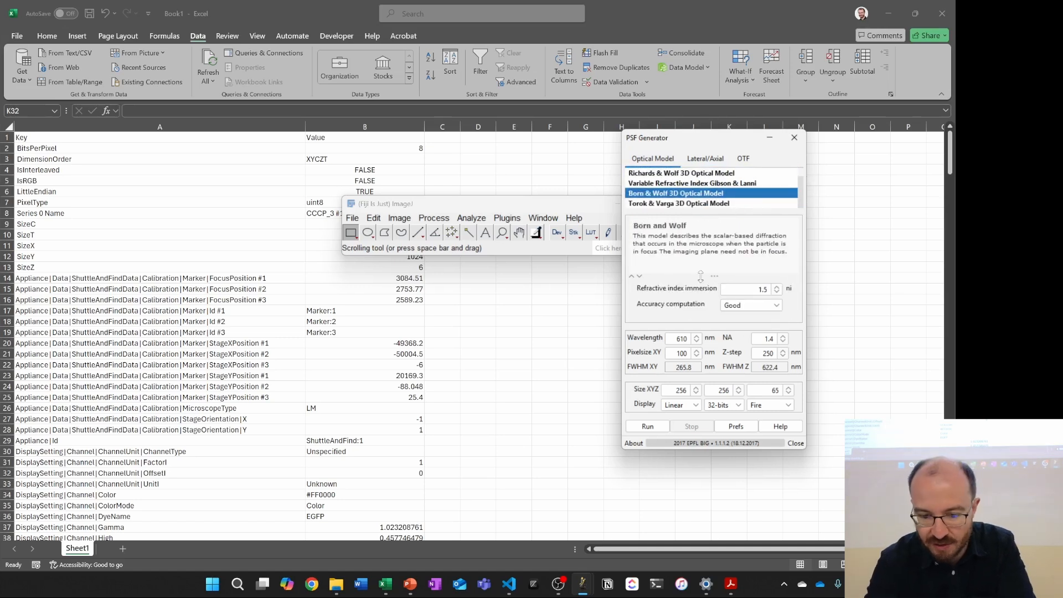
pyautogui.press('Up')
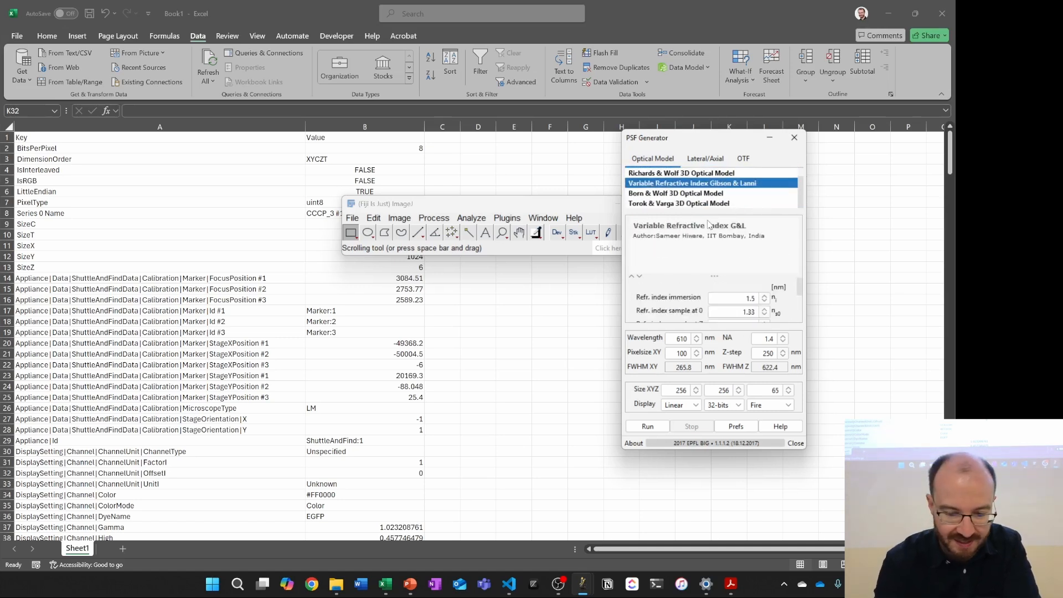
pyautogui.press('Up')
pyautogui.press('Up')
pyautogui.press('Down')
pyautogui.press('Down')
pyautogui.press('Down')
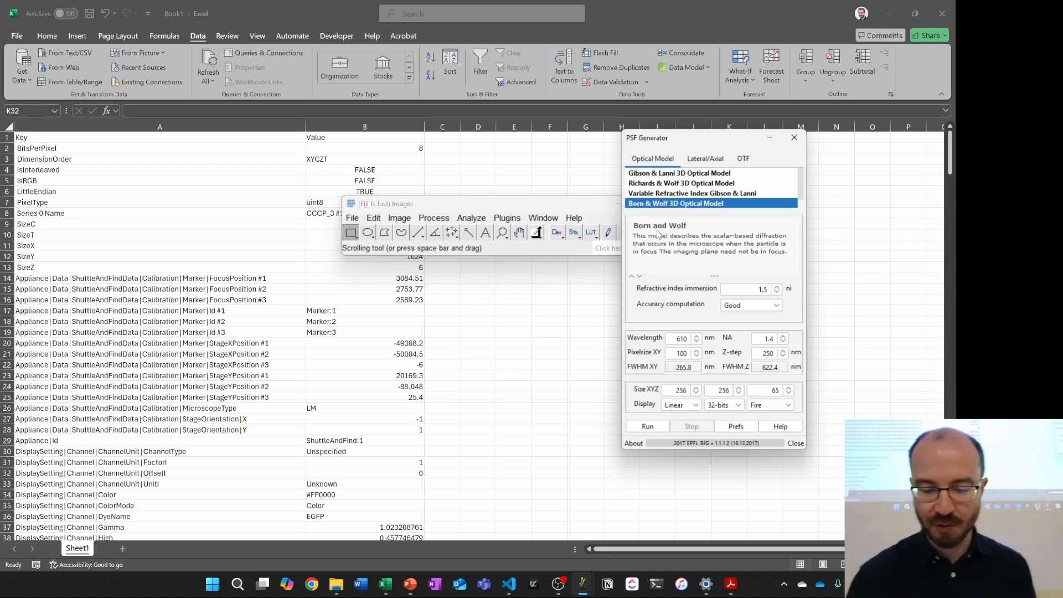
# Step: Resize the Excel metadata workbook to half the screen so it sits beside the PSF Generator window
pyautogui.click(763, 290)
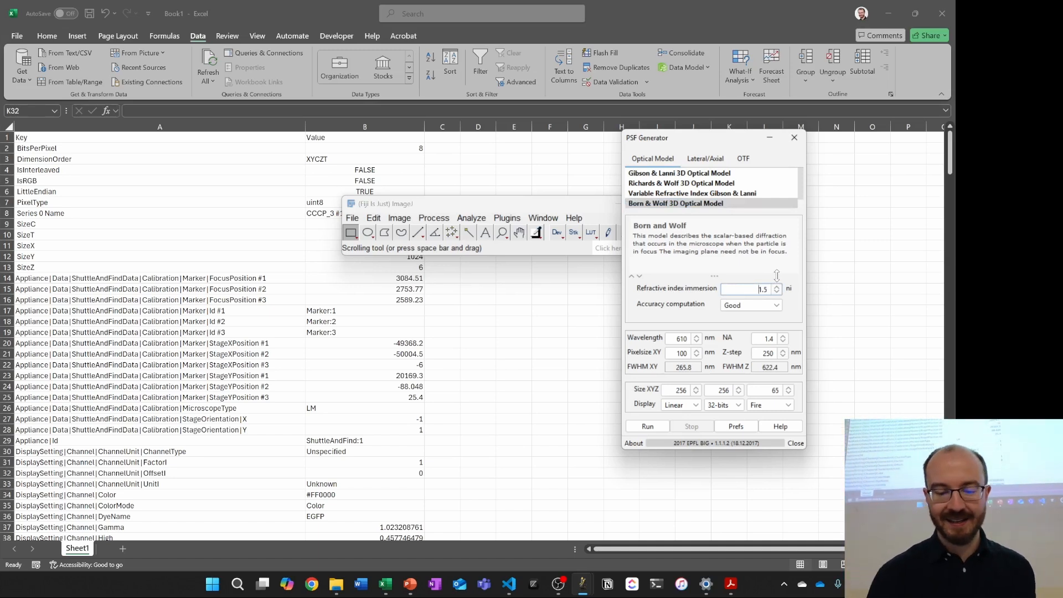
pyautogui.click(436, 360)
pyautogui.moveTo(616, 18); pyautogui.dragTo(1, 141)
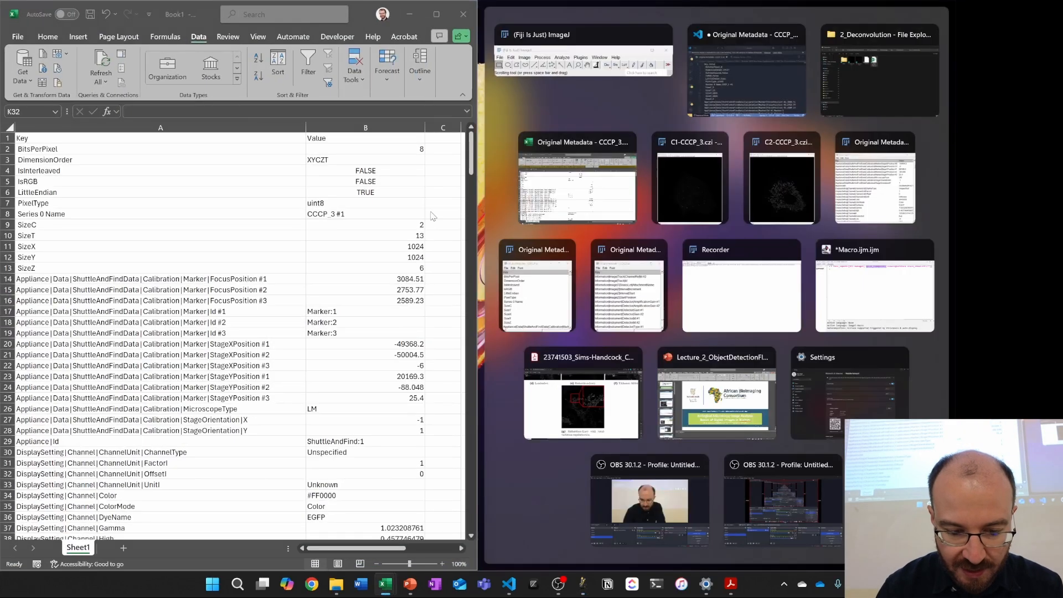
pyautogui.click(441, 207)
pyautogui.click(368, 224)
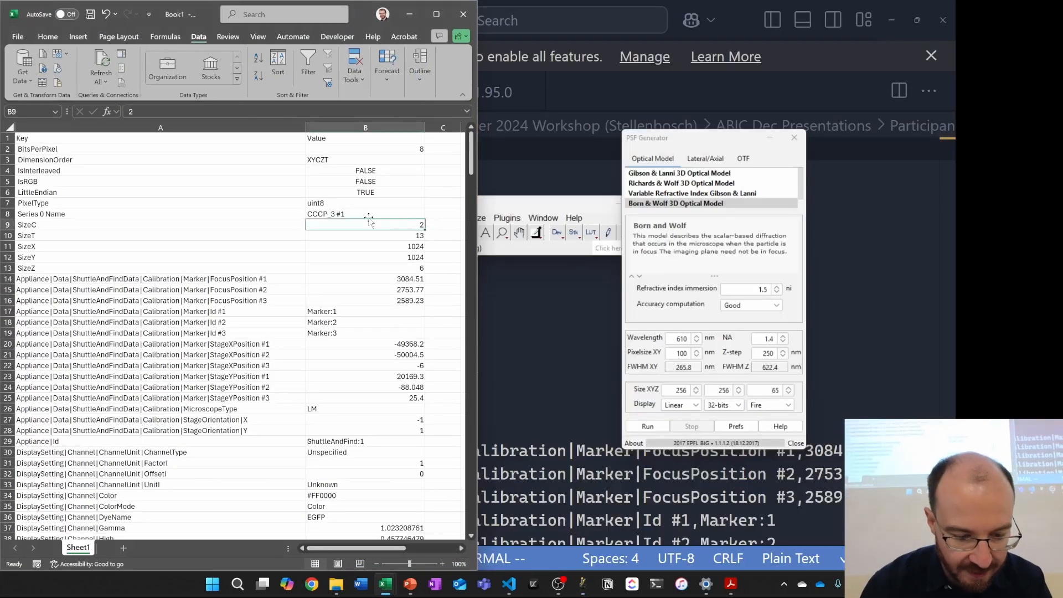
# Step: Search the metadata sheet for "Refract" to locate the refractive index entry
pyautogui.hotkey('ctrl', 'f')
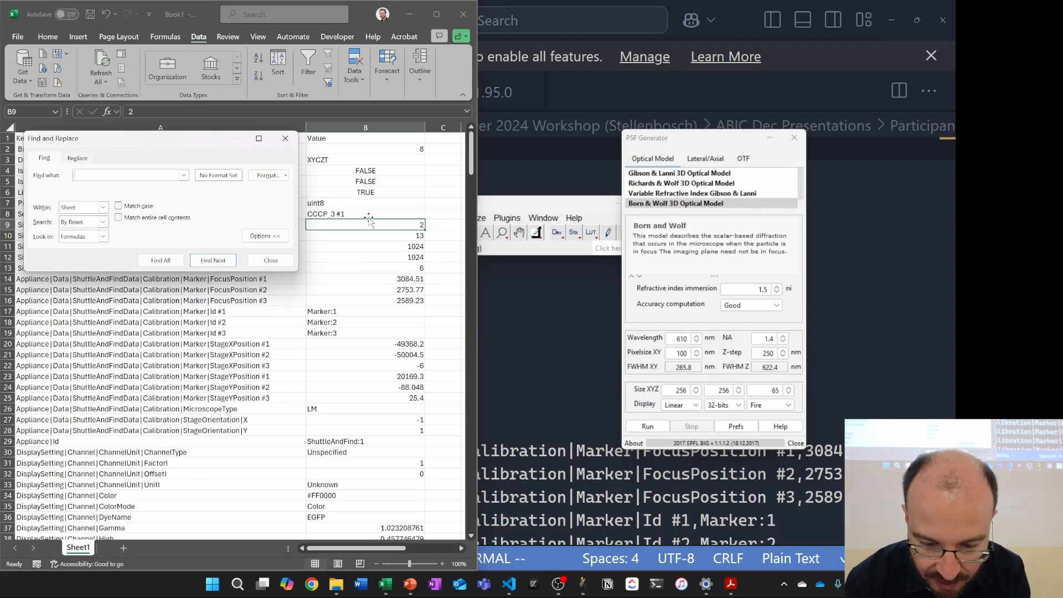
pyautogui.write('Refract')
pyautogui.press('Return')
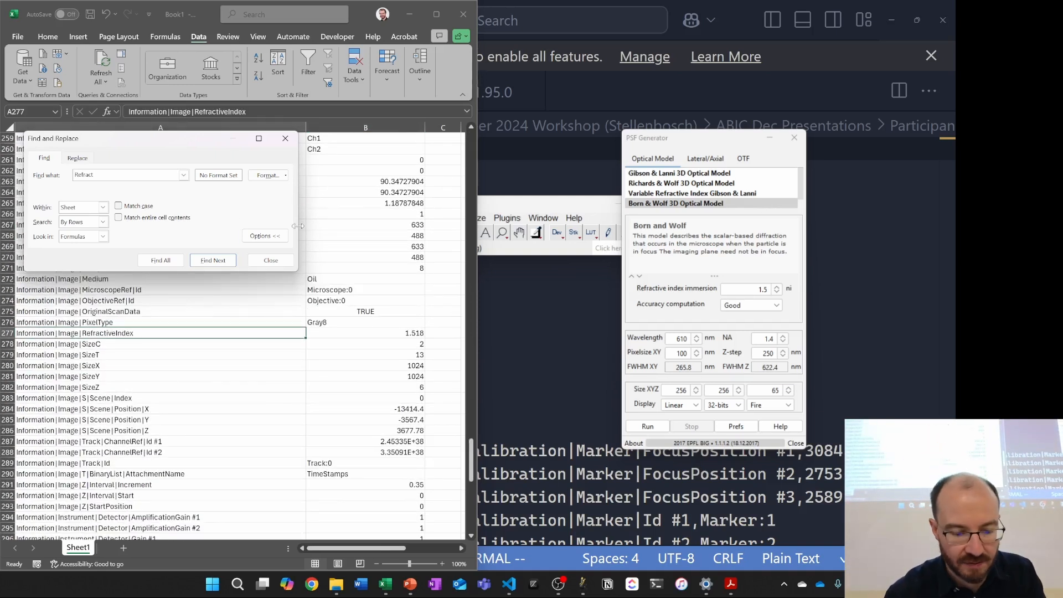
pyautogui.click(286, 140)
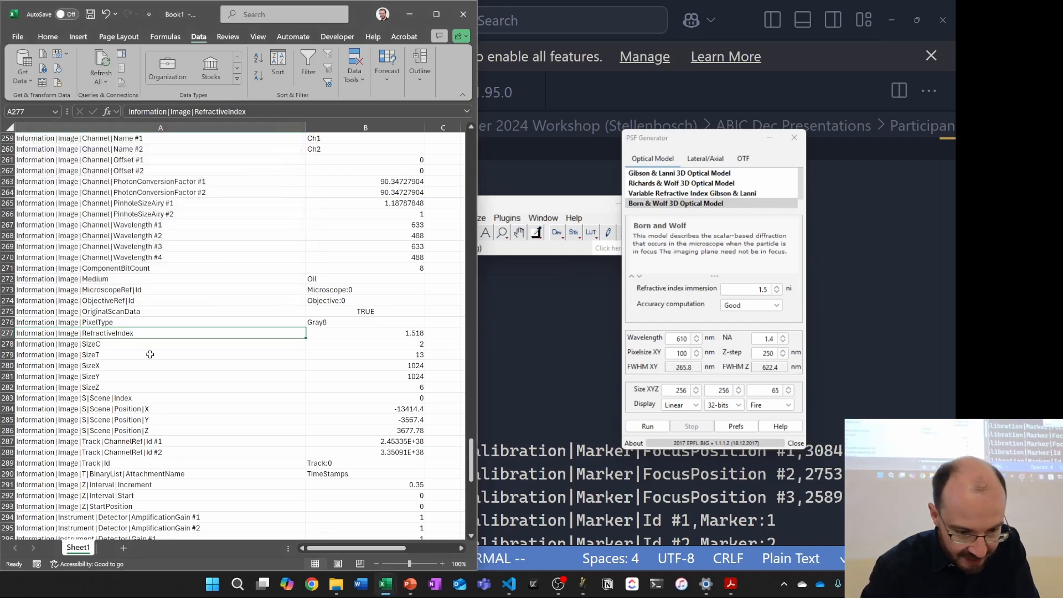
# Step: Highlight the Information|Image|RefractiveIndex row in yellow, with the sheet enlarged and column A narrowed to show its value
pyautogui.click(7, 333)
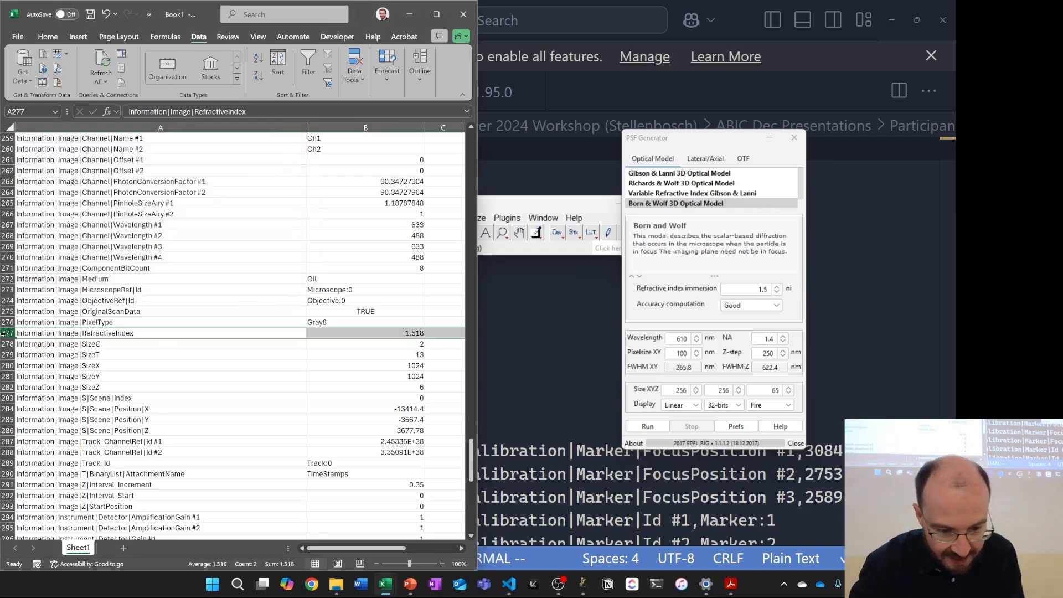
pyautogui.keyDown('ctrl'); pyautogui.scroll(3, 364, 267); pyautogui.keyUp('ctrl')
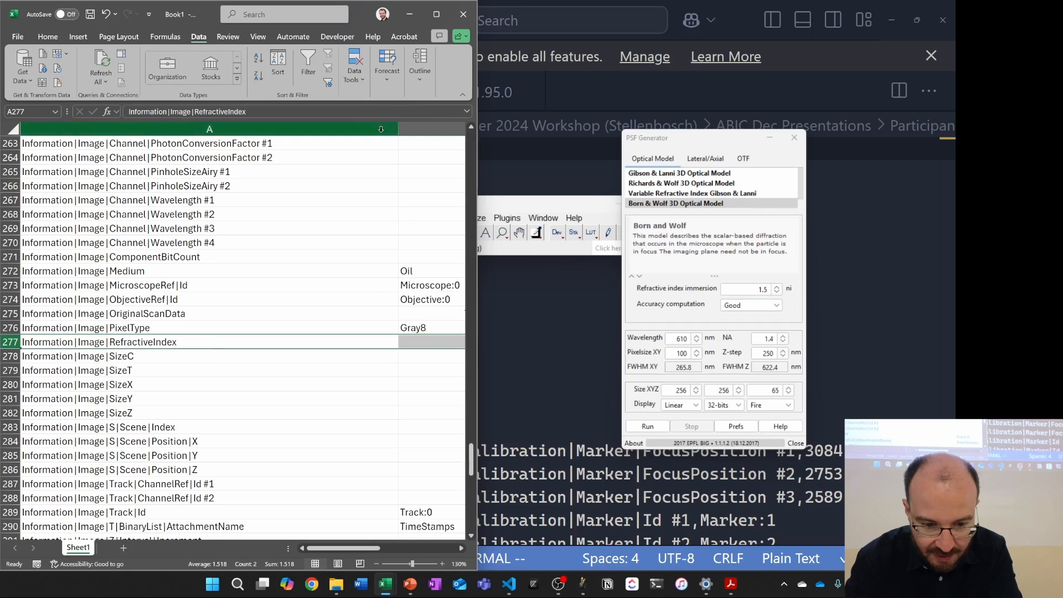
pyautogui.moveTo(398, 127); pyautogui.dragTo(287, 128)
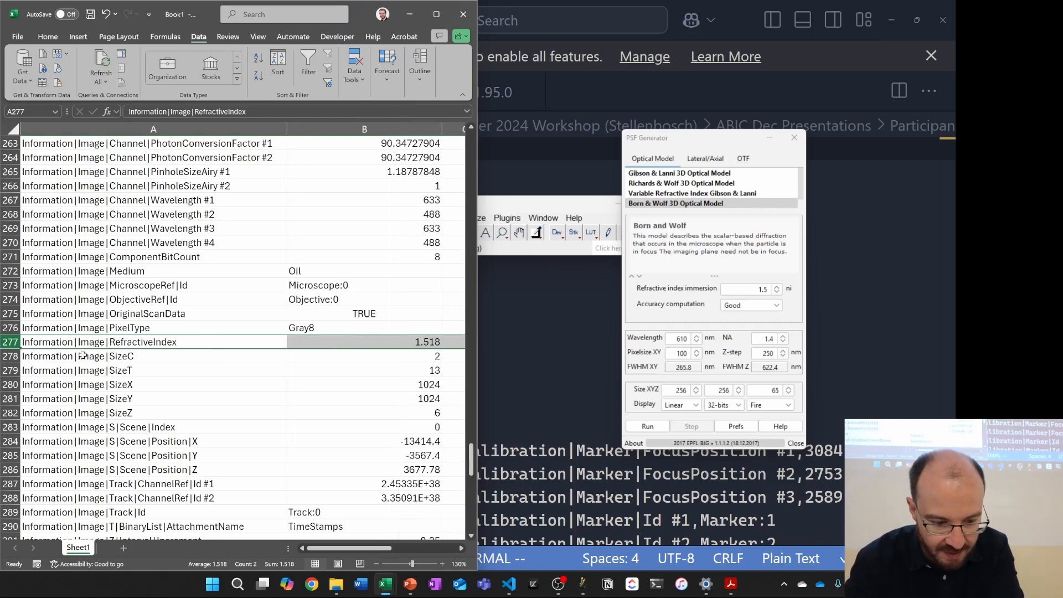
pyautogui.click(47, 37)
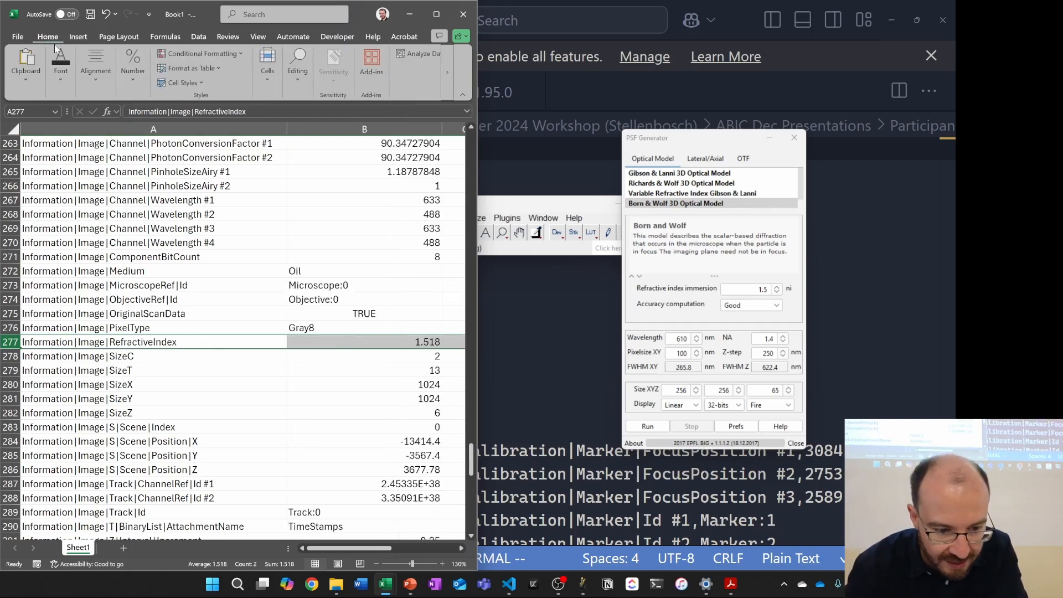
pyautogui.click(66, 72)
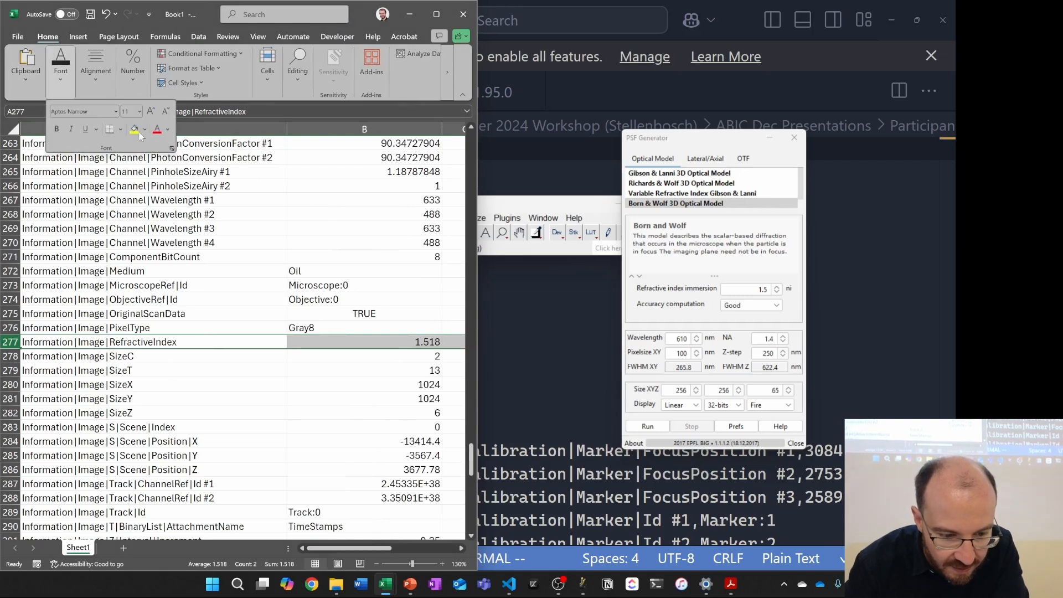
pyautogui.click(134, 130)
# Step: Copy the RefractiveIndex key and value into cell A1 of a new sheet and widen column A to fit
pyautogui.click(69, 342)
pyautogui.moveTo(69, 342); pyautogui.dragTo(344, 344)
pyautogui.hotkey('ctrl', 'c')
pyautogui.click(123, 548)
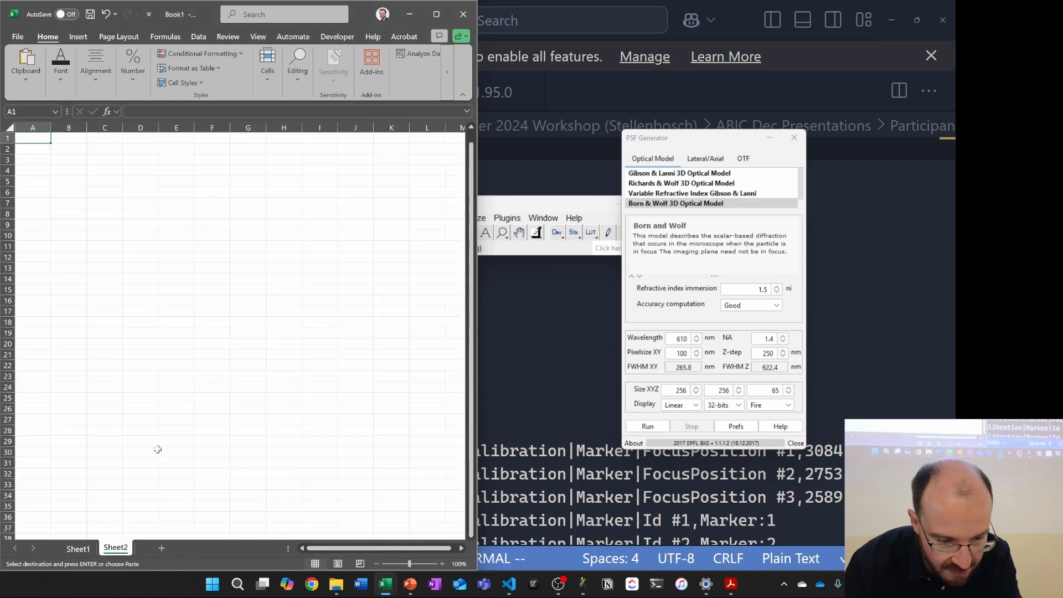
pyautogui.hotkey('ctrl', 'v')
pyautogui.moveTo(53, 123); pyautogui.dragTo(85, 127)
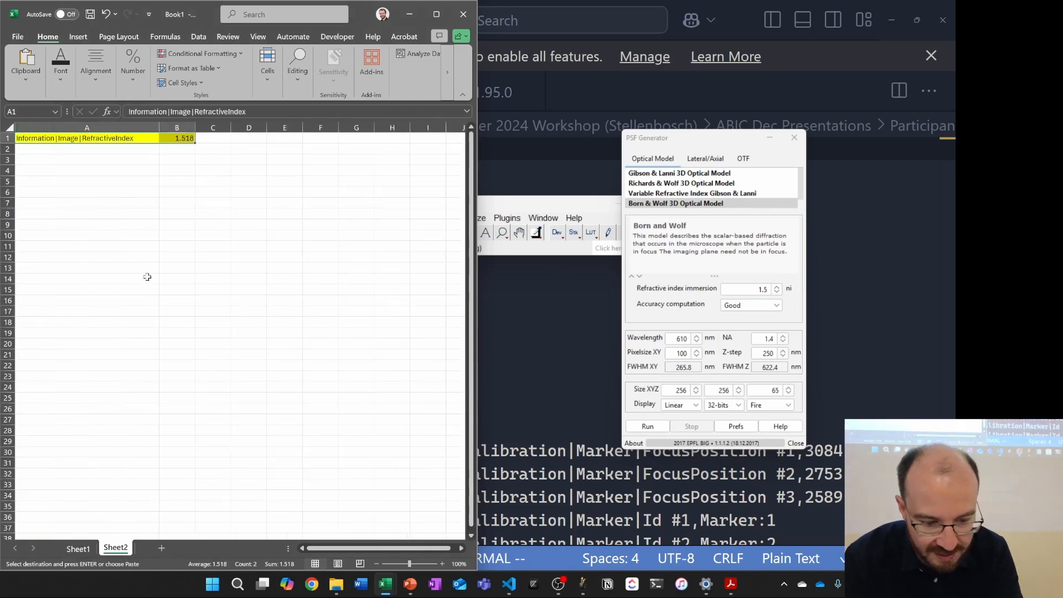
# Step: Check the SizeC, SizeT and SizeX entries below RefractiveIndex in Sheet1 against the PSF Generator's input fields
pyautogui.click(78, 548)
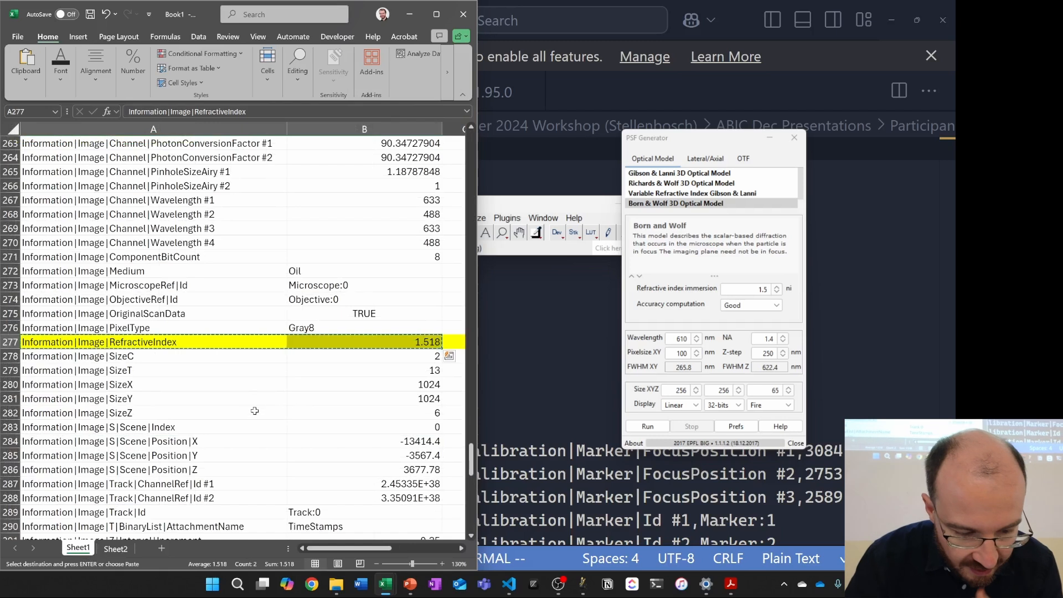
pyautogui.click(131, 356)
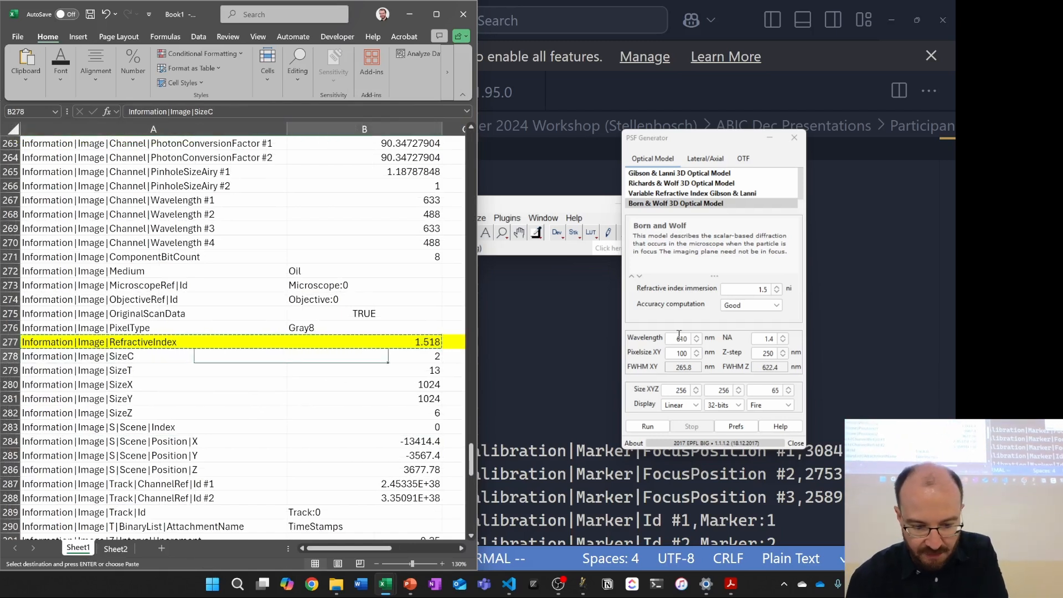
pyautogui.press('Right')
pyautogui.hotkey('shift', 'Right')
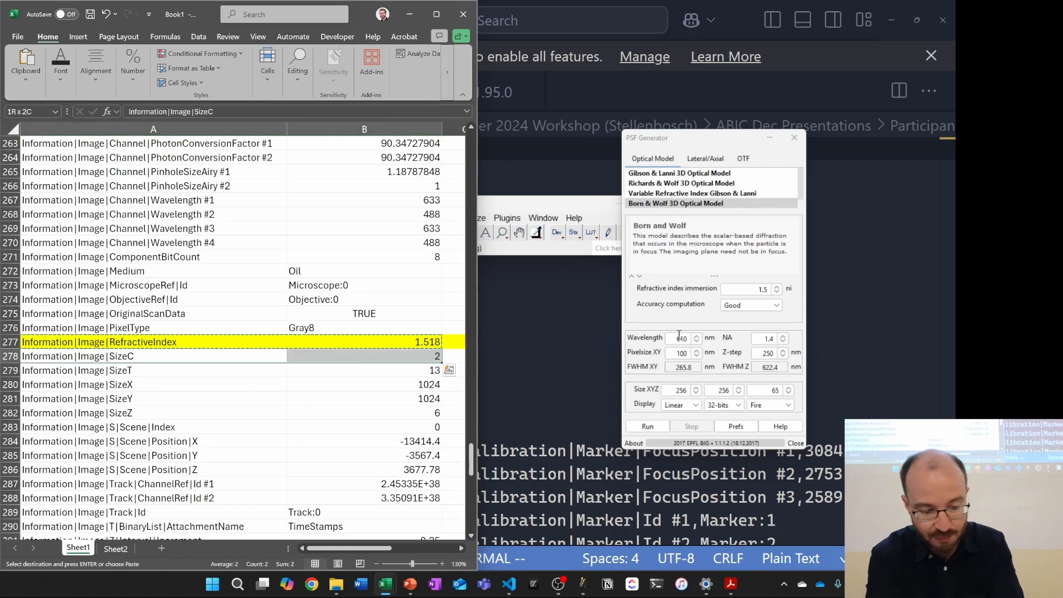
pyautogui.press('Down')
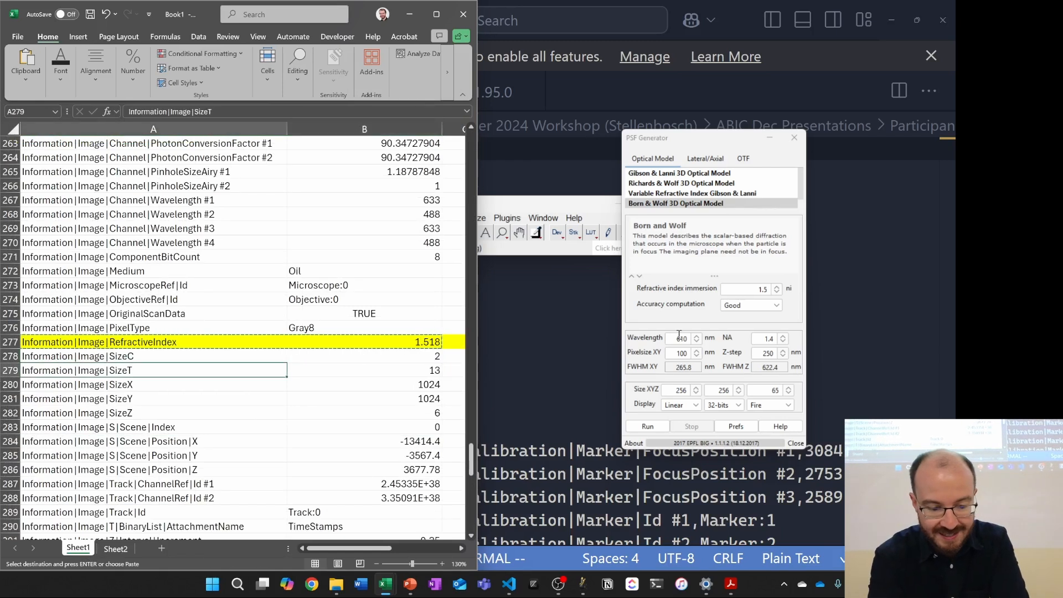
pyautogui.hotkey('shift', 'Right')
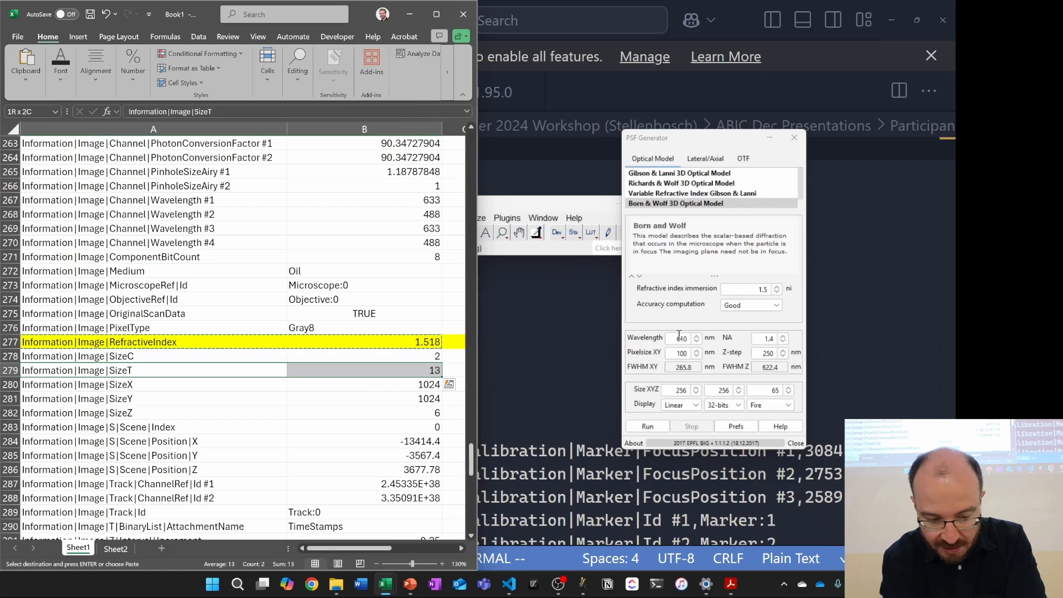
pyautogui.press('Down')
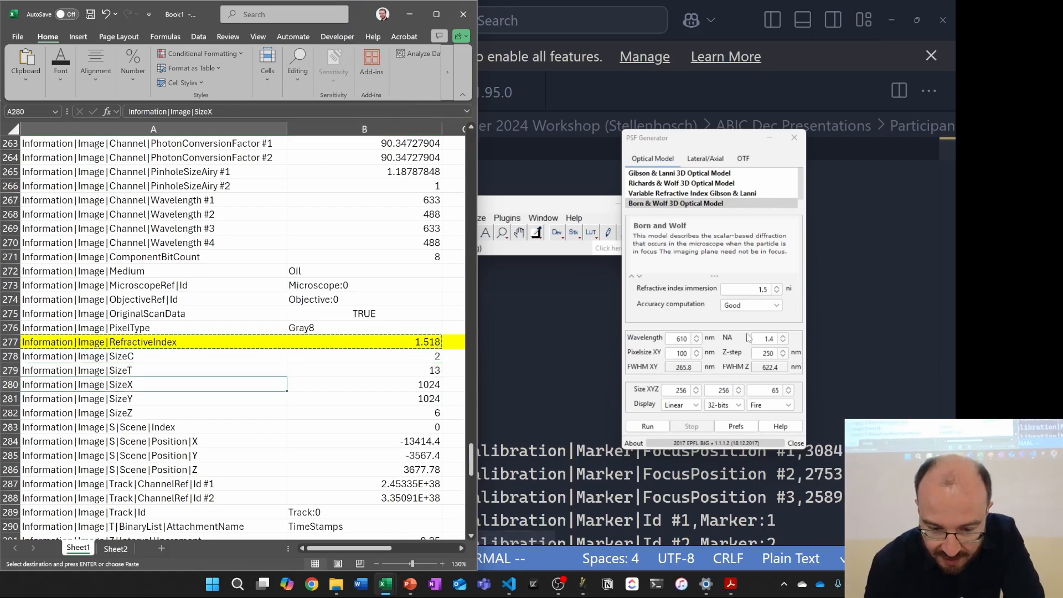
pyautogui.click(644, 394)
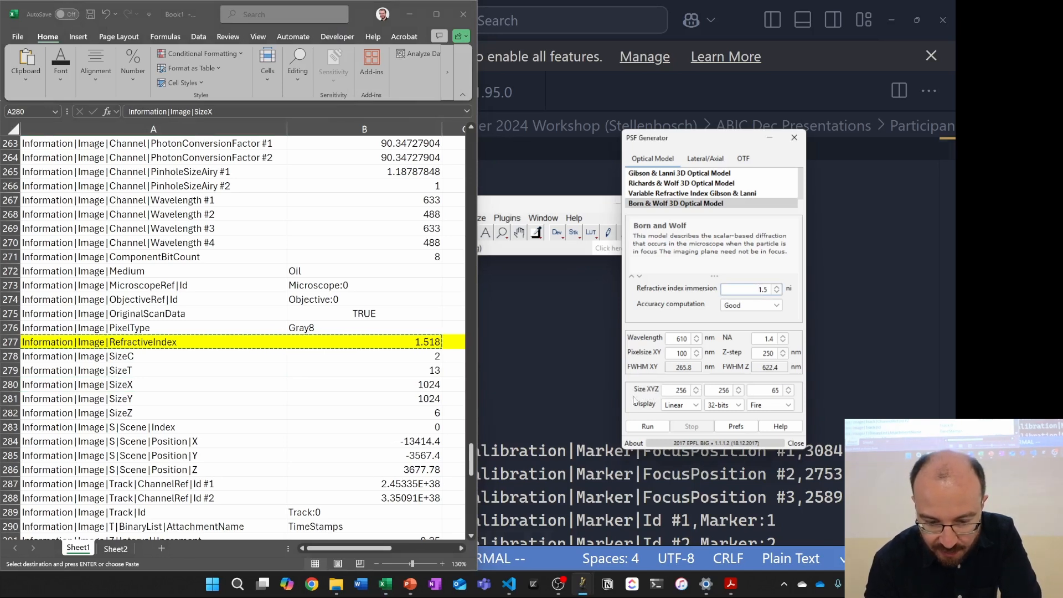
pyautogui.click(154, 379)
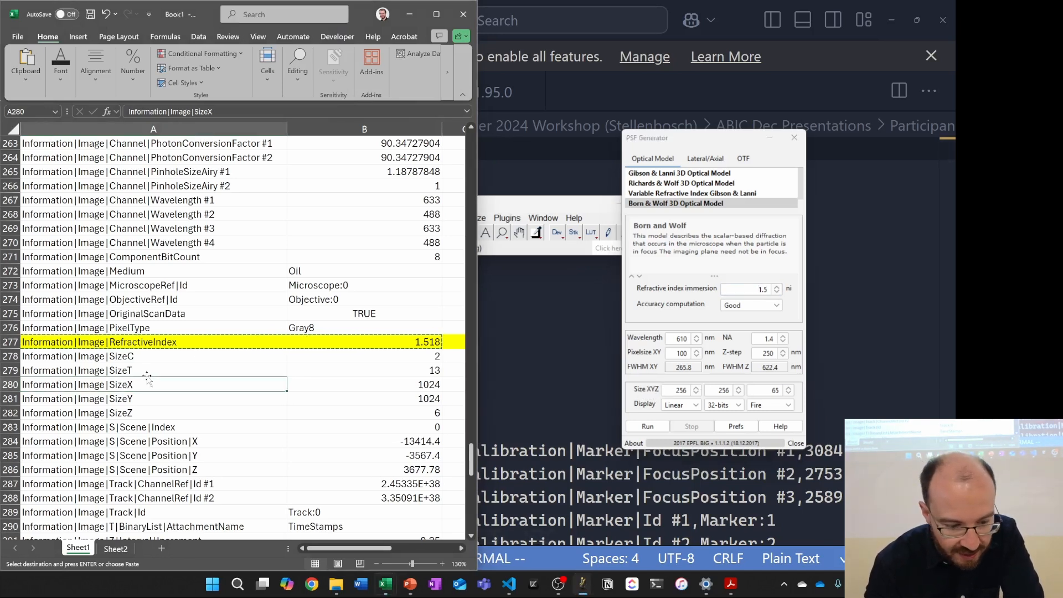
# Step: Highlight the Information|Image SizeX, SizeY and SizeZ keys and values in yellow
pyautogui.click(274, 406)
pyautogui.moveTo(167, 385)
pyautogui.mouseDown()
pyautogui.moveTo(166, 398)
pyautogui.moveTo(365, 384)
pyautogui.moveTo(364, 398)
pyautogui.mouseUp()
pyautogui.moveTo(274, 407); pyautogui.dragTo(365, 413)
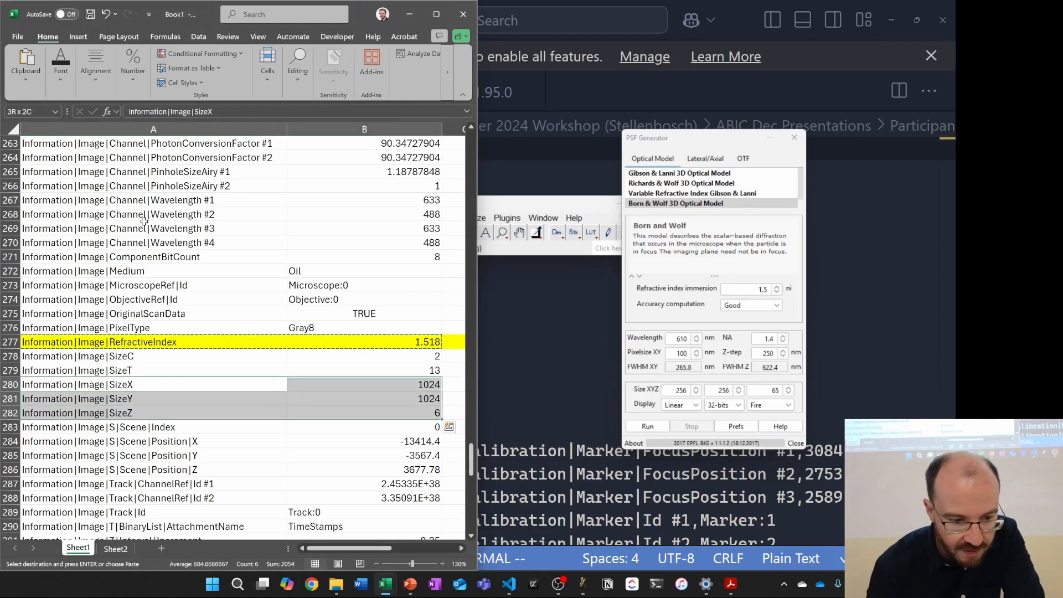
pyautogui.click(61, 67)
pyautogui.click(135, 129)
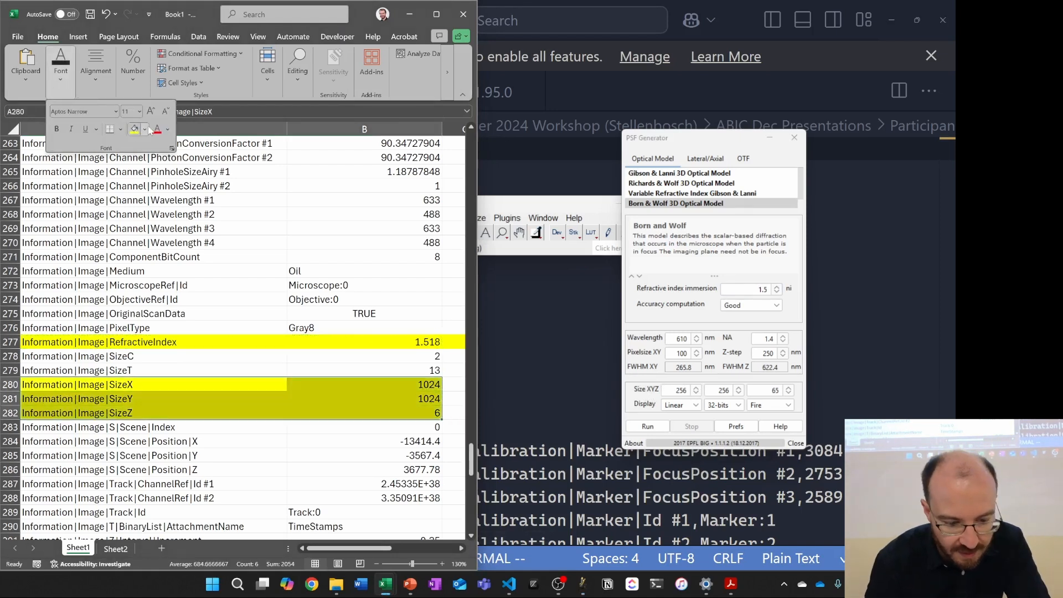
# Step: Copy the SizeX, SizeY and SizeZ keys and values into Sheet2 starting at cell A2, and enlarge the sheet view
pyautogui.click(234, 395)
pyautogui.moveTo(235, 384)
pyautogui.mouseDown()
pyautogui.moveTo(388, 399)
pyautogui.moveTo(232, 384)
pyautogui.mouseUp()
pyautogui.hotkey('ctrl', 'c')
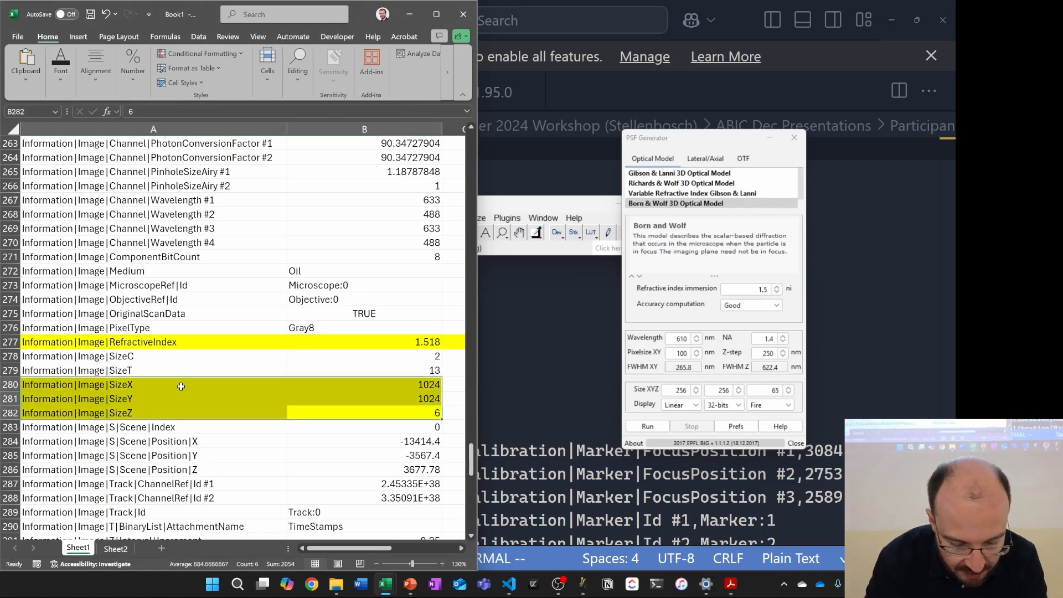
pyautogui.click(116, 549)
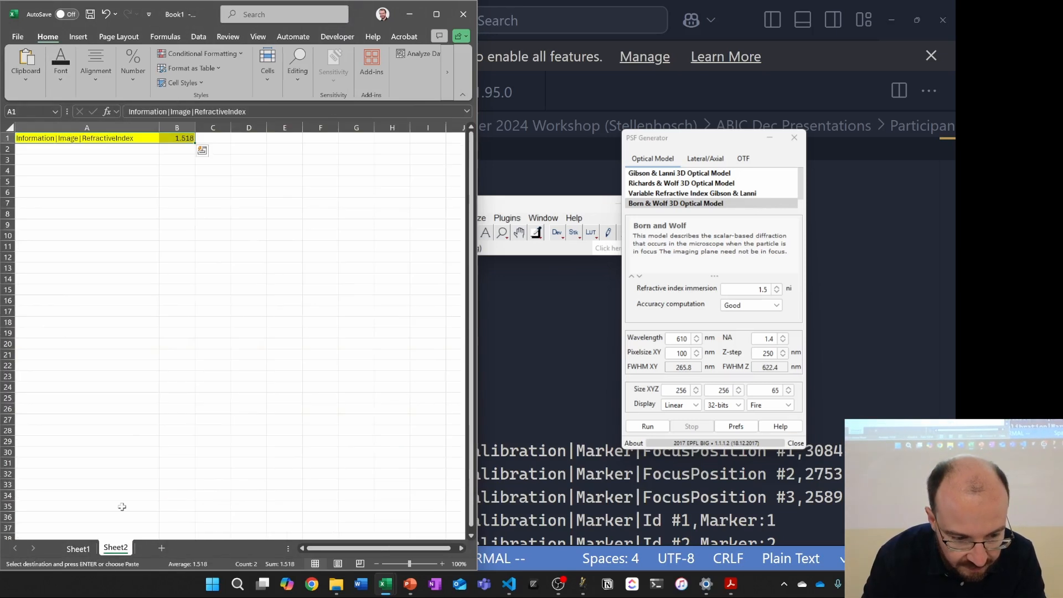
pyautogui.click(83, 149)
pyautogui.hotkey('ctrl', 'v')
pyautogui.click(412, 300)
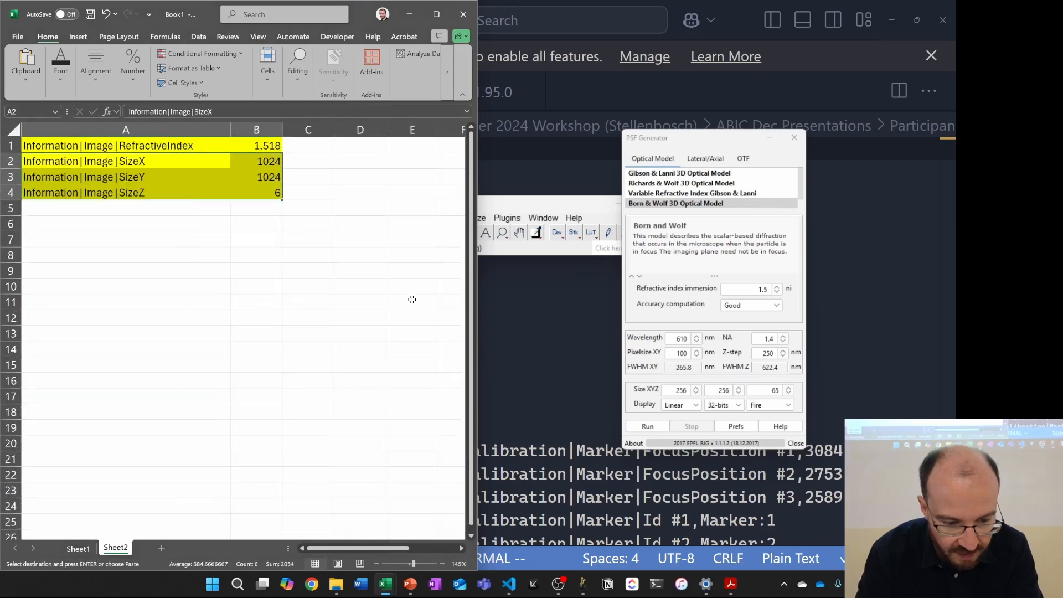
# Step: Search Sheet1 for "wavelength" and widen column A to read the full laser wavelength keys beside their values
pyautogui.click(78, 548)
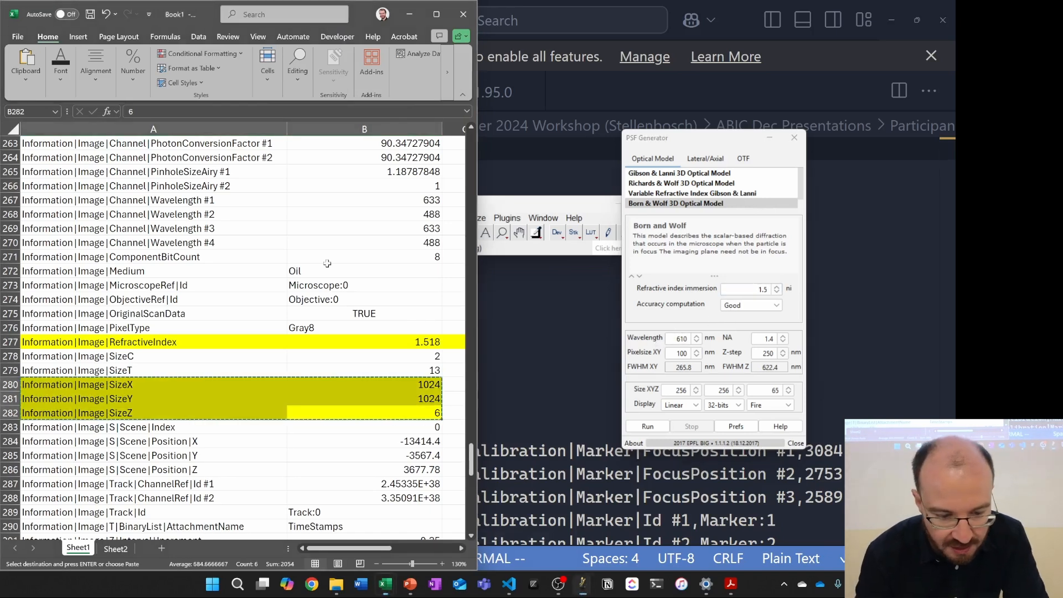
pyautogui.click(311, 240)
pyautogui.hotkey('ctrl', 'f')
pyautogui.write('wavlengt')
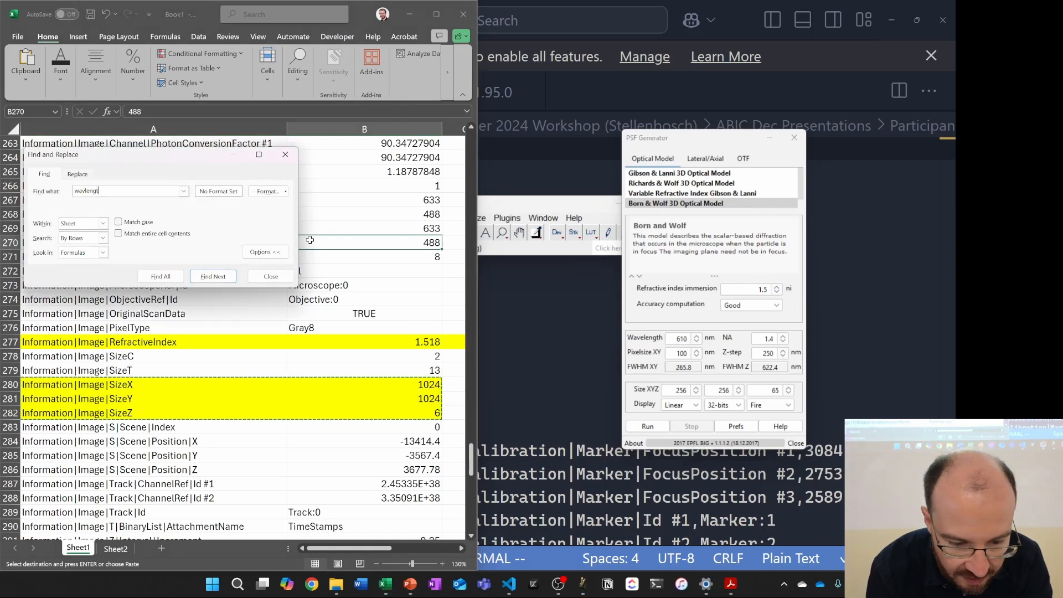
pyautogui.press('Return')
pyautogui.press('Return')
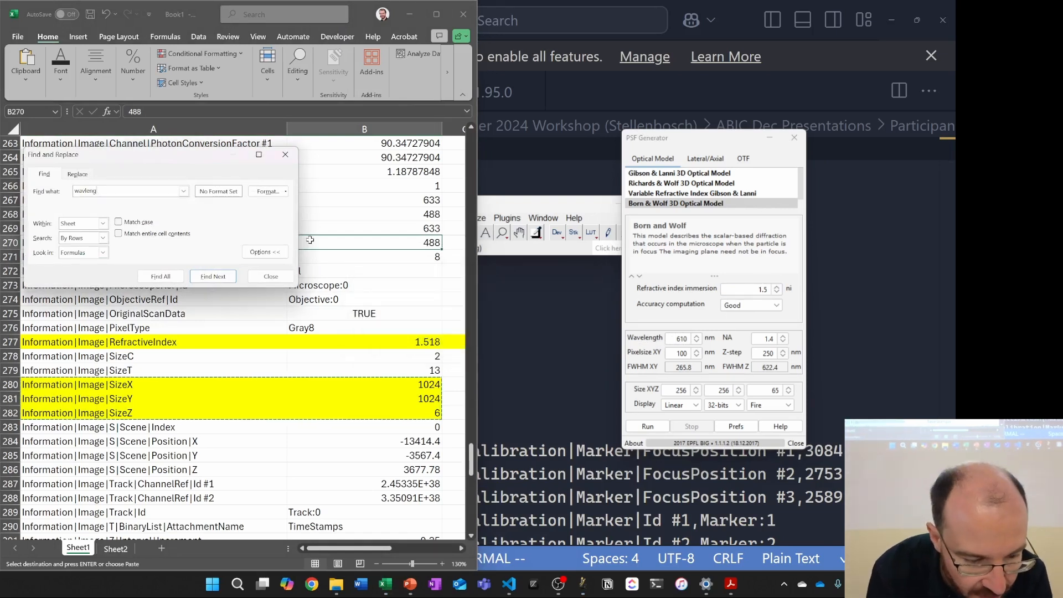
pyautogui.press('BackSpace')
pyautogui.press('BackSpace')
pyautogui.press('BackSpace')
pyautogui.press('BackSpace')
pyautogui.write('elength')
pyautogui.press('Return')
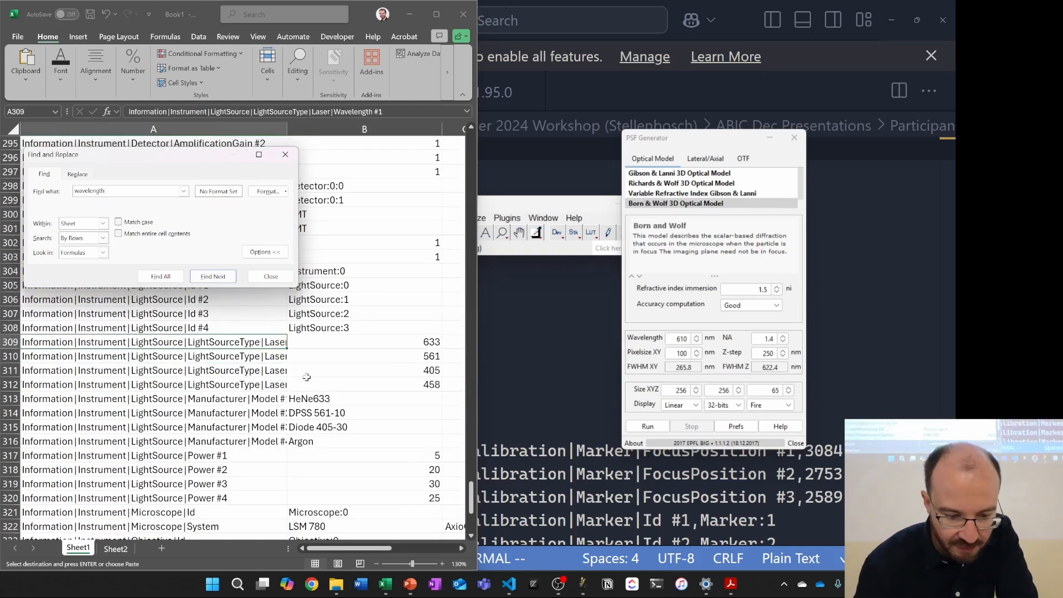
pyautogui.moveTo(289, 129); pyautogui.dragTo(379, 141)
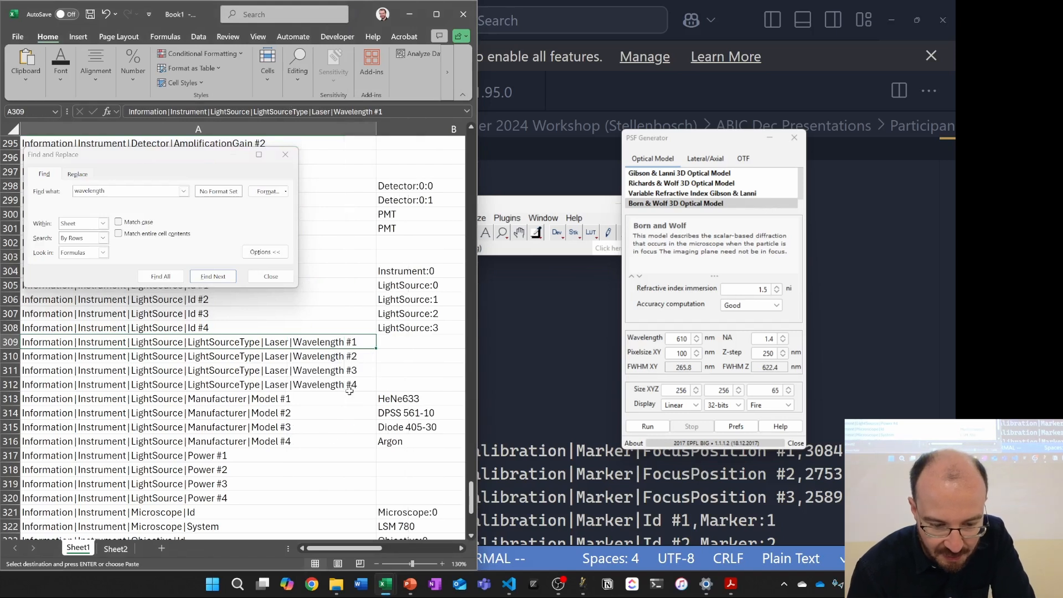
pyautogui.moveTo(344, 549); pyautogui.dragTo(374, 551)
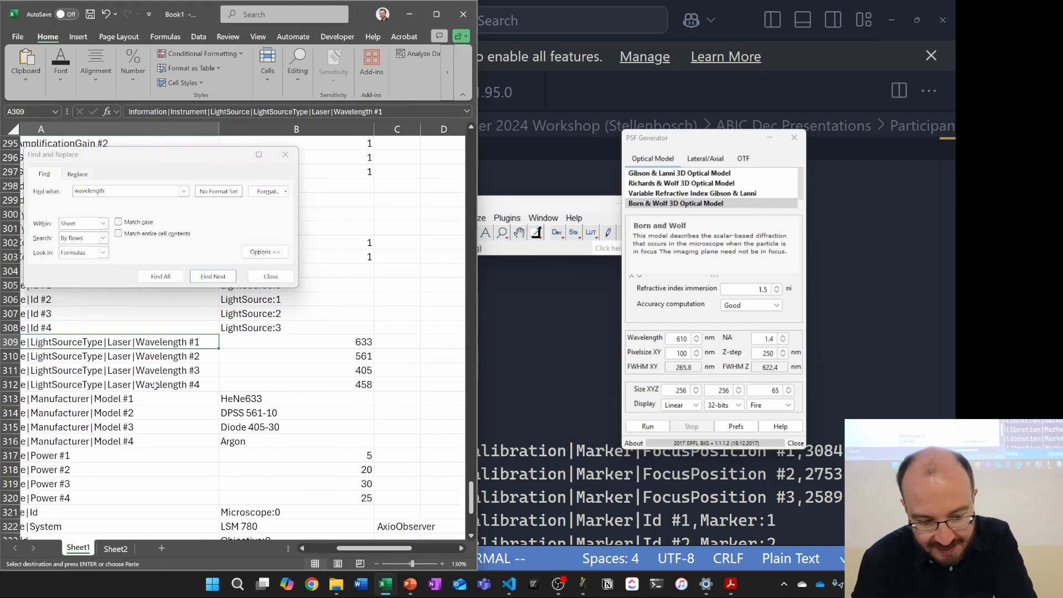
# Step: Step through further "wavelength" matches to the Attenuator entries and widen column A to show their full keys
pyautogui.click(131, 190)
pyautogui.press('Return')
pyautogui.press('Return')
pyautogui.press('Return')
pyautogui.press('Return')
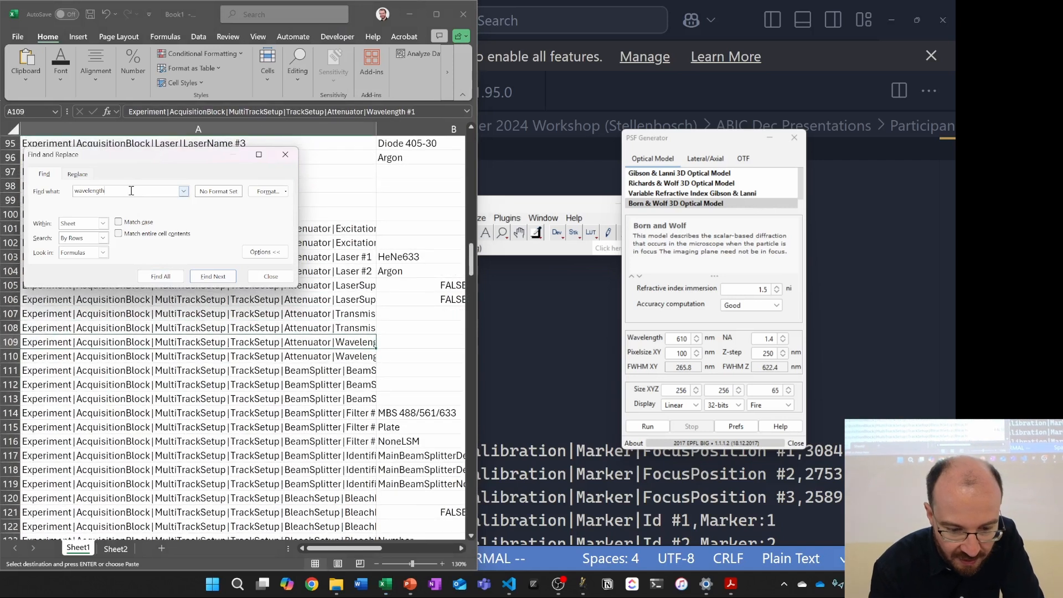
pyautogui.moveTo(363, 549); pyautogui.dragTo(381, 548)
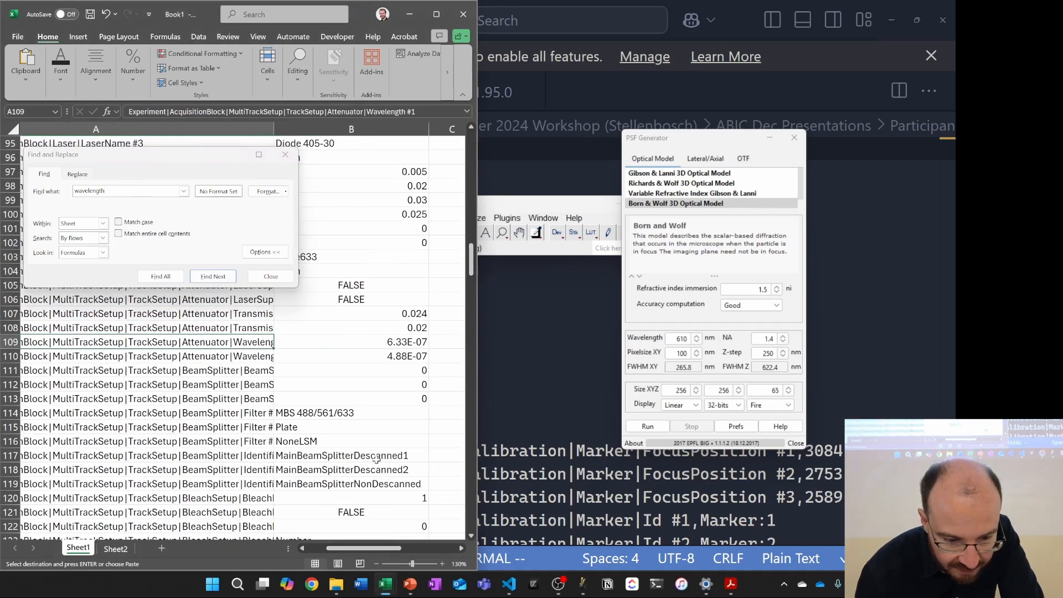
pyautogui.moveTo(276, 136); pyautogui.dragTo(351, 140)
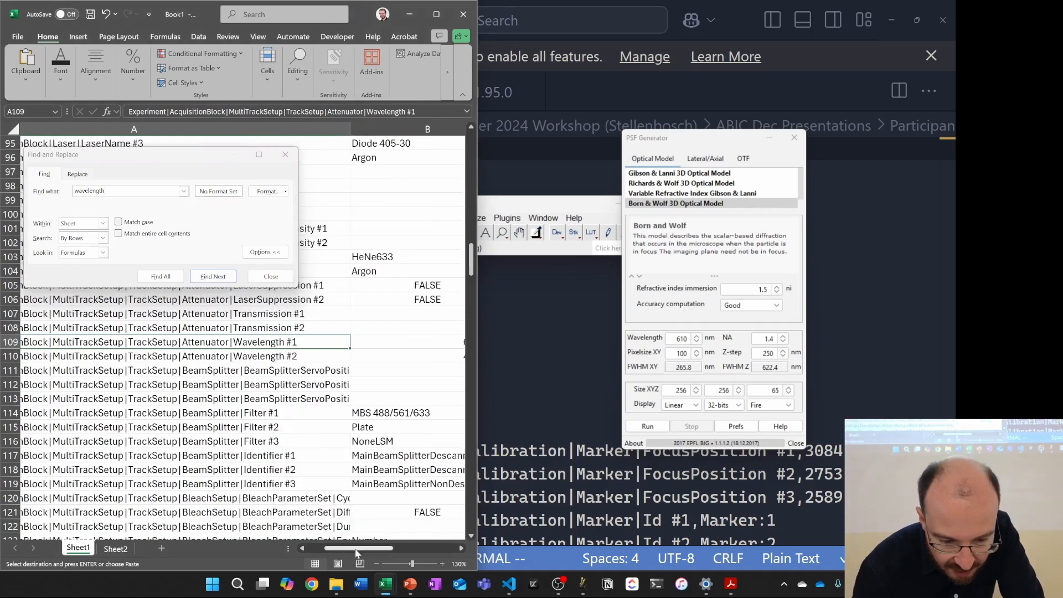
pyautogui.moveTo(356, 549); pyautogui.dragTo(381, 548)
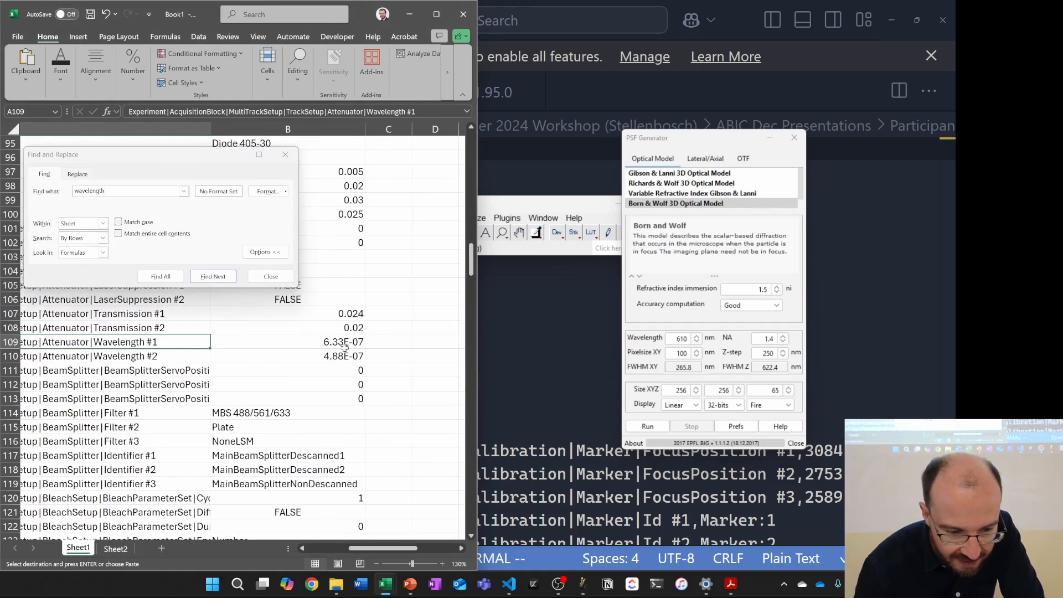
# Step: Continue the "wavelength" search to the DetectorWavelengthRange rows, widening the Excel window and column A to show keys and values
pyautogui.click(143, 189)
pyautogui.press('Return')
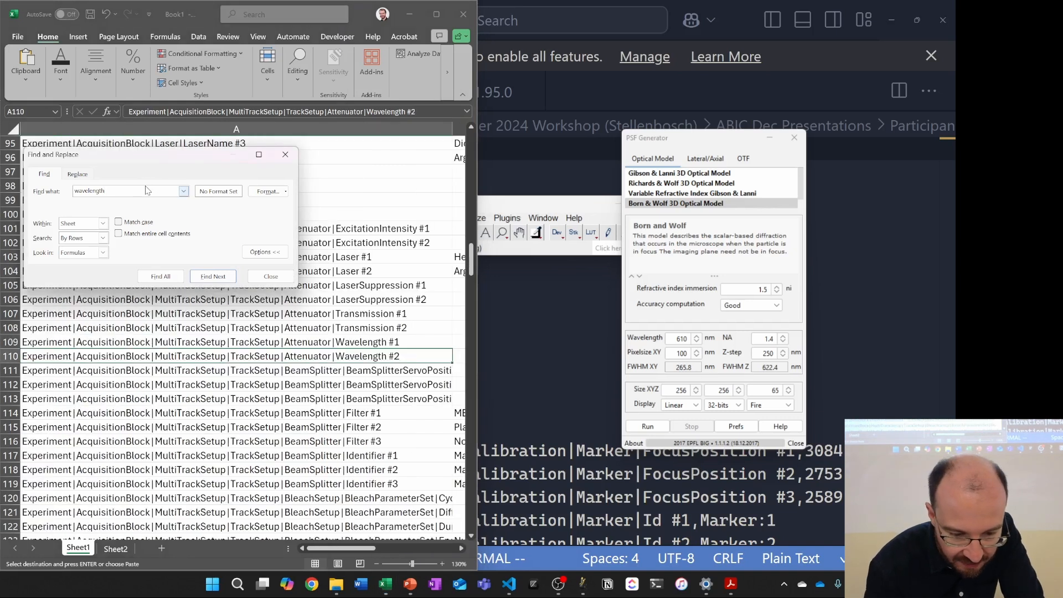
pyautogui.press('Return')
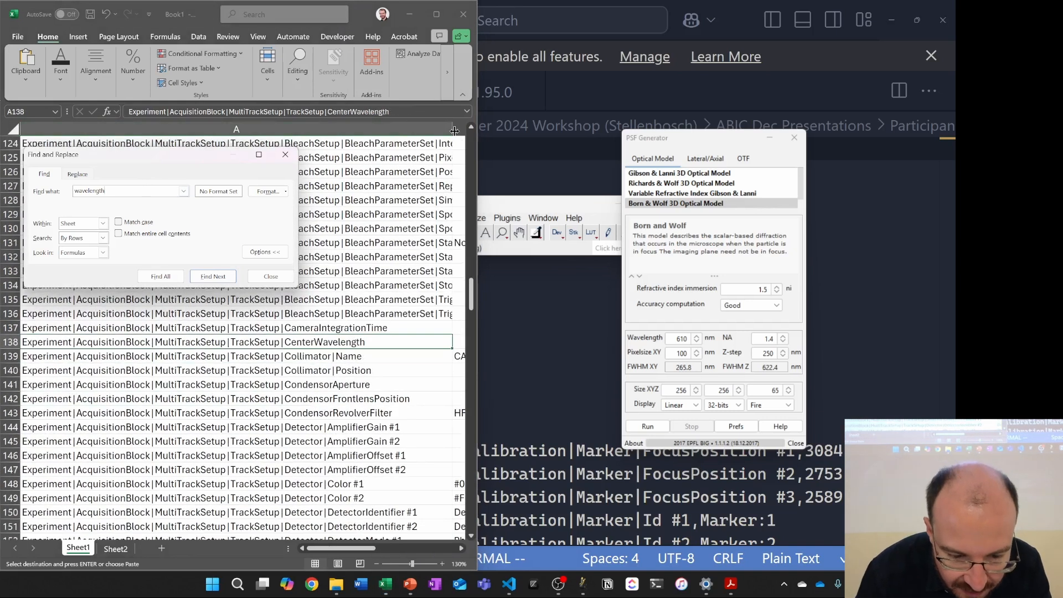
pyautogui.moveTo(477, 135); pyautogui.dragTo(640, 135)
pyautogui.click(179, 177)
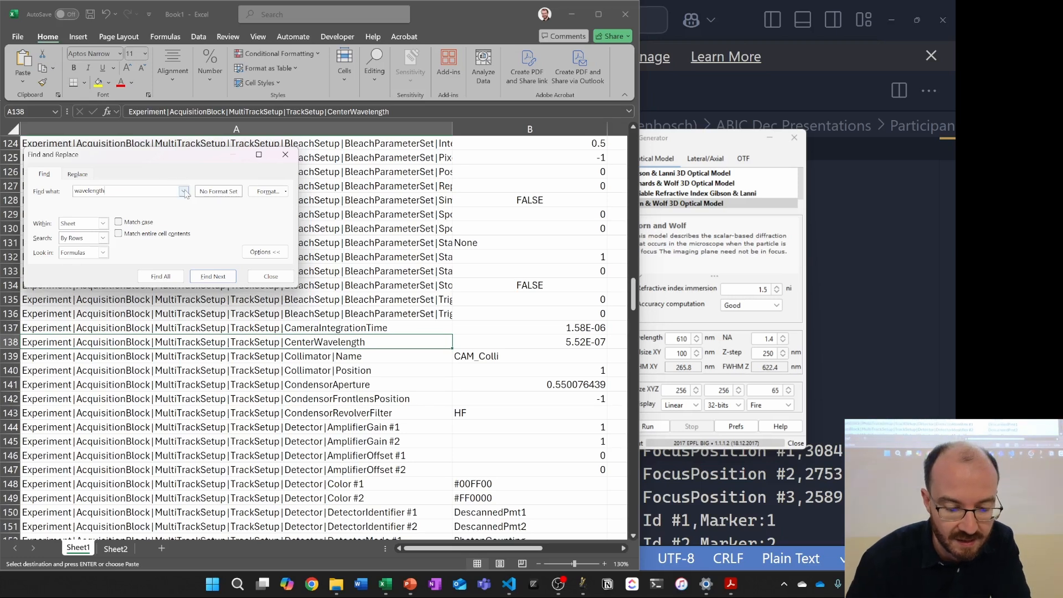
pyautogui.click(205, 277)
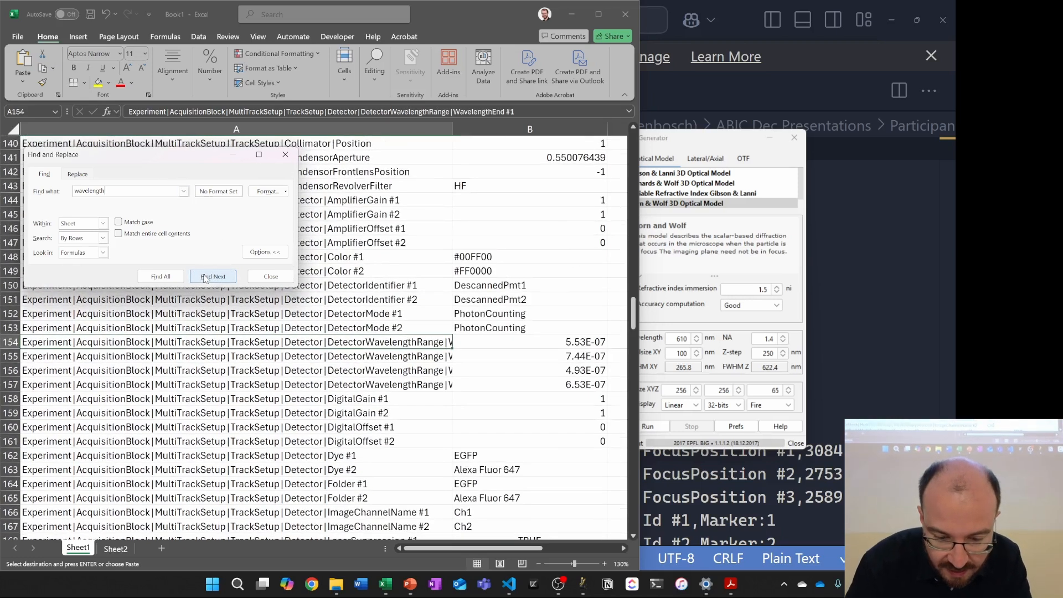
pyautogui.moveTo(450, 135); pyautogui.dragTo(517, 129)
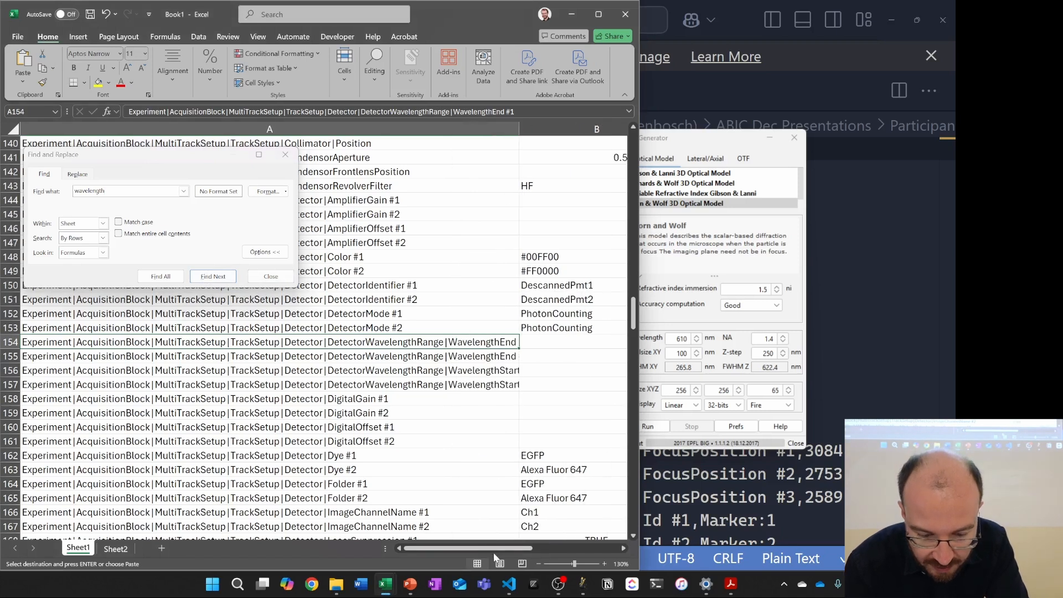
pyautogui.moveTo(496, 549); pyautogui.dragTo(538, 548)
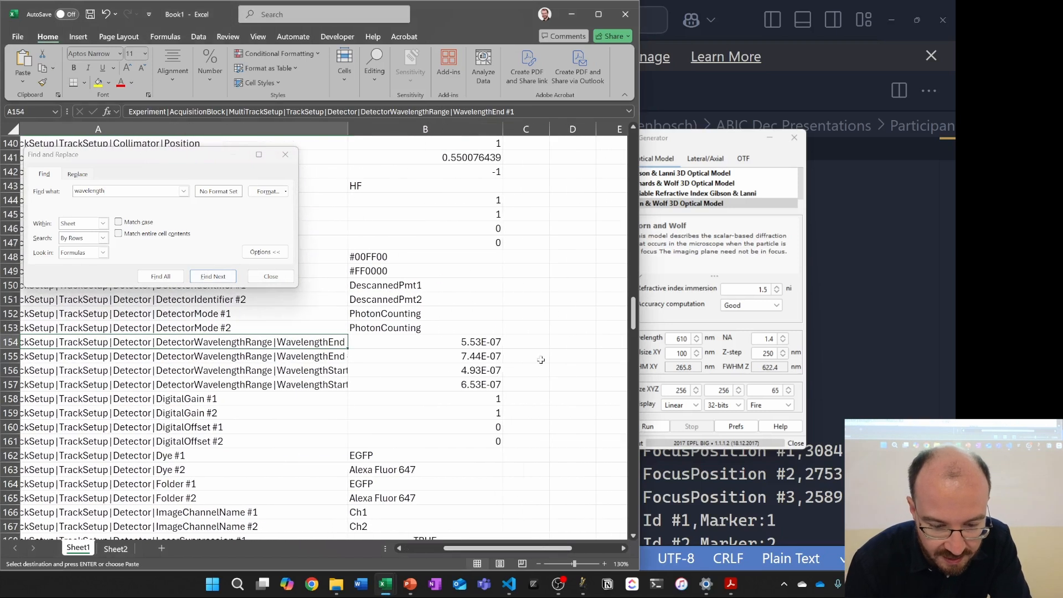
# Step: Format the DetectorWavelengthRange values in B154:B157 with comma style and 16 decimal places
pyautogui.click(498, 356)
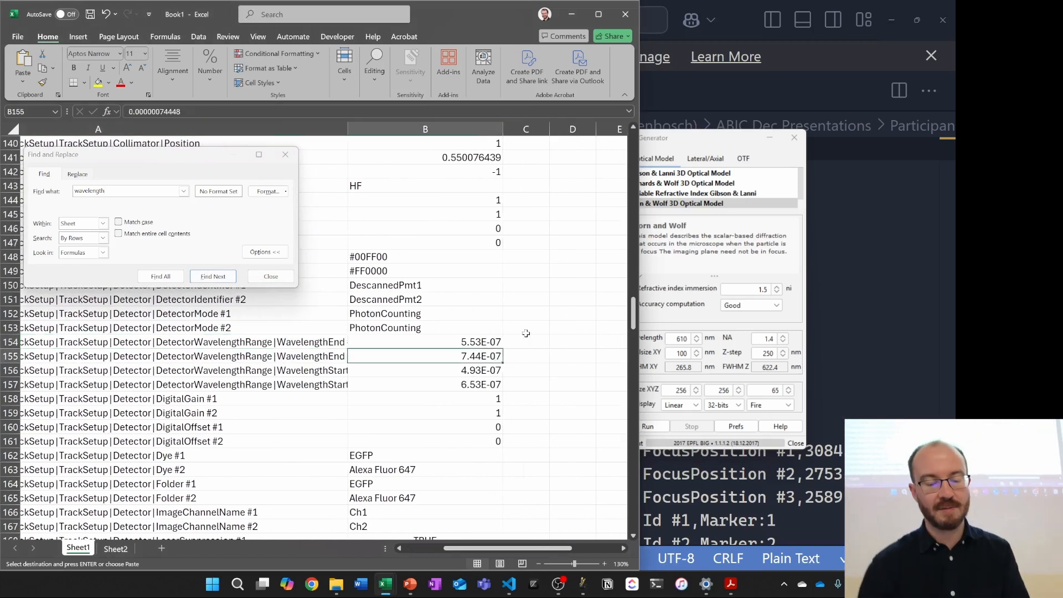
pyautogui.moveTo(499, 342); pyautogui.dragTo(494, 385)
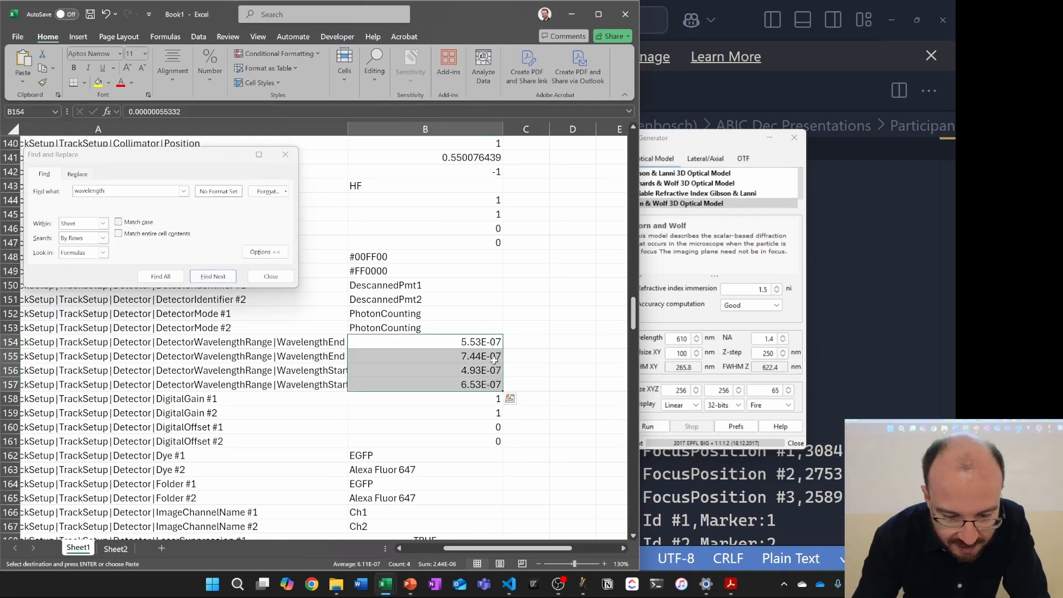
pyautogui.click(210, 71)
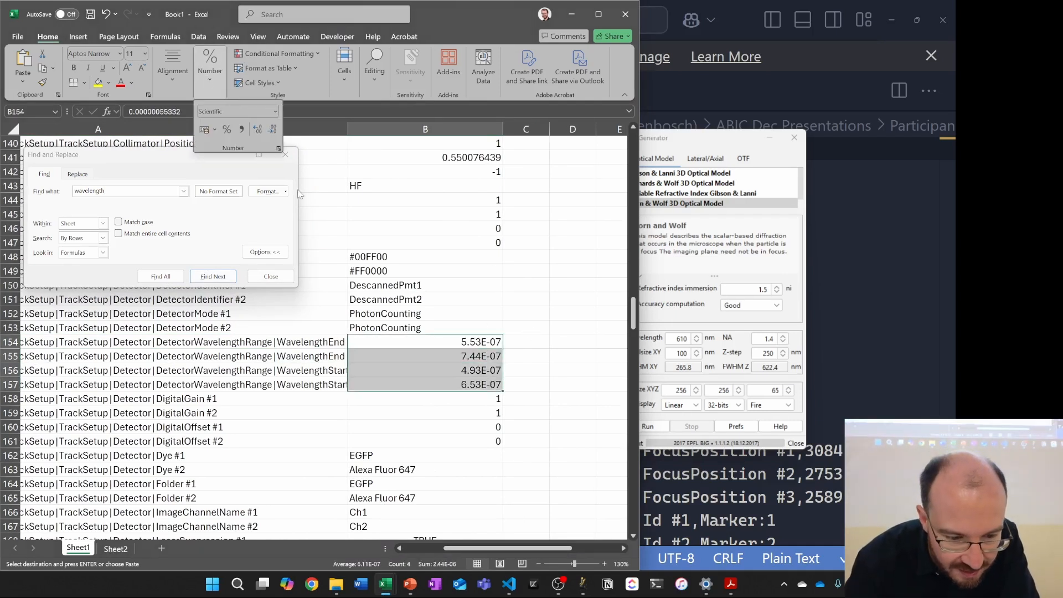
pyautogui.click(243, 130)
pyautogui.click(258, 130)
pyautogui.click(257, 129)
pyautogui.click(258, 130)
pyautogui.click(258, 129)
pyautogui.click(257, 130)
pyautogui.click(258, 130)
pyautogui.click(258, 130)
pyautogui.click(258, 129)
pyautogui.click(258, 130)
pyautogui.click(258, 129)
pyautogui.click(257, 130)
pyautogui.click(257, 130)
pyautogui.click(258, 130)
pyautogui.click(258, 130)
# Step: Multiply the DetectorWavelengthRange value by one million with =B154*1000000 in C154, and fill the formula down to C157
pyautogui.click(547, 342)
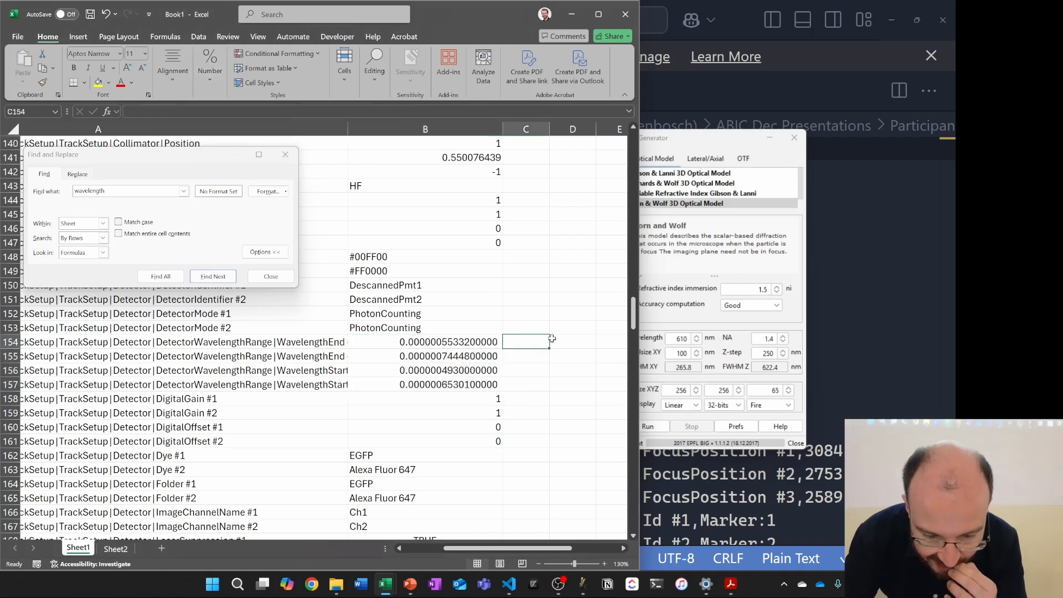
pyautogui.write('=')
pyautogui.press('Left')
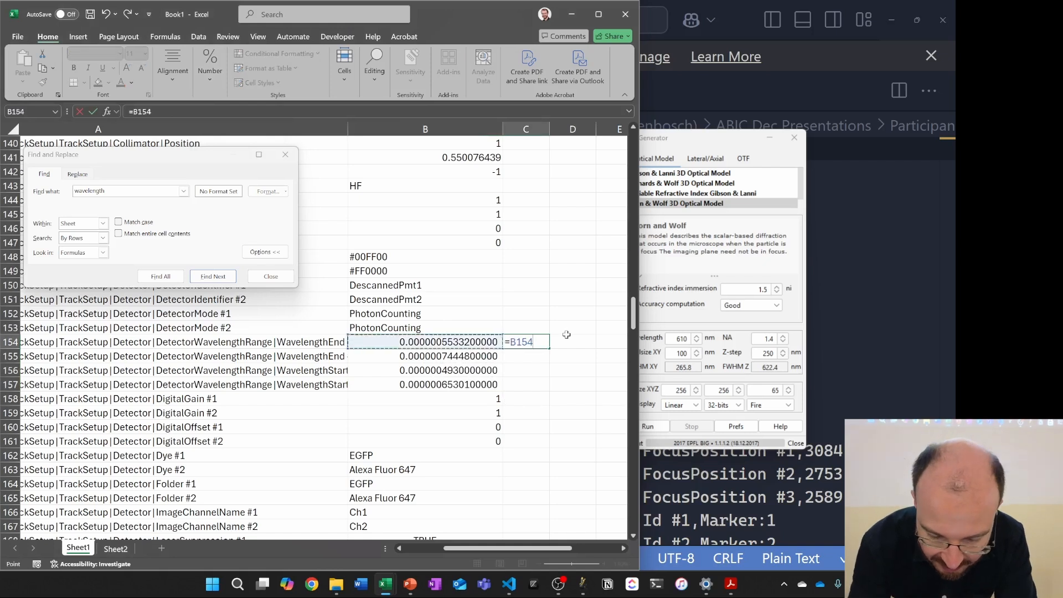
pyautogui.write('*1000000')
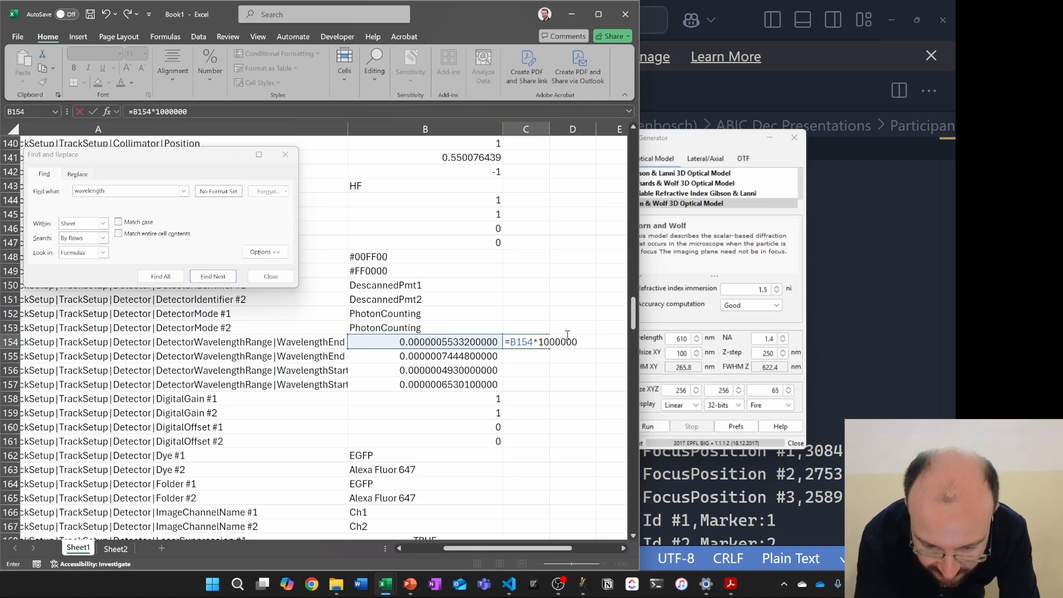
pyautogui.press('Return')
pyautogui.click(544, 344)
pyautogui.moveTo(549, 349); pyautogui.dragTo(551, 391)
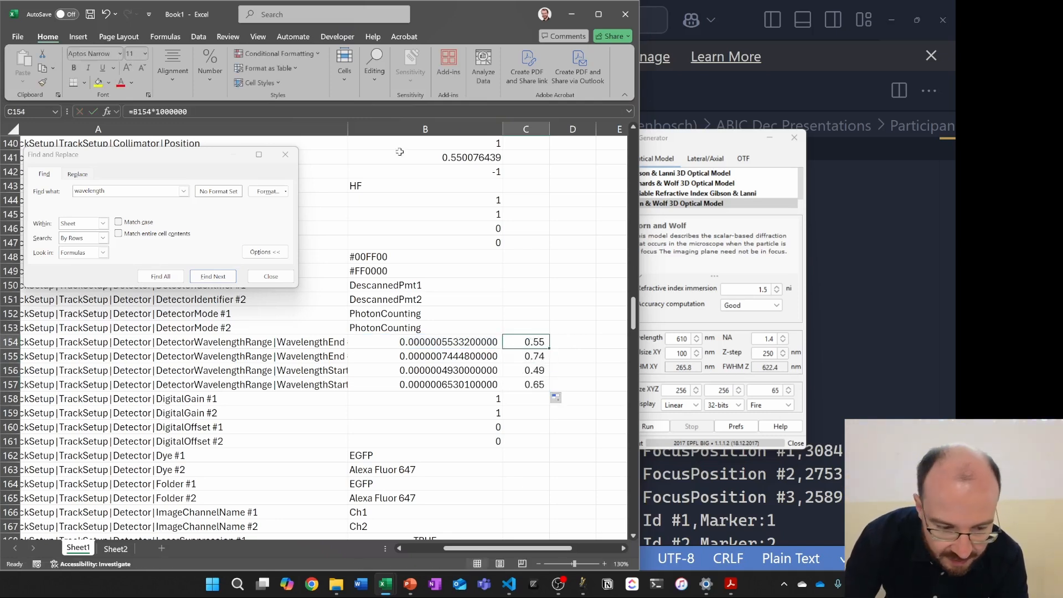
pyautogui.click(238, 111)
pyautogui.write('000')
pyautogui.press('Return')
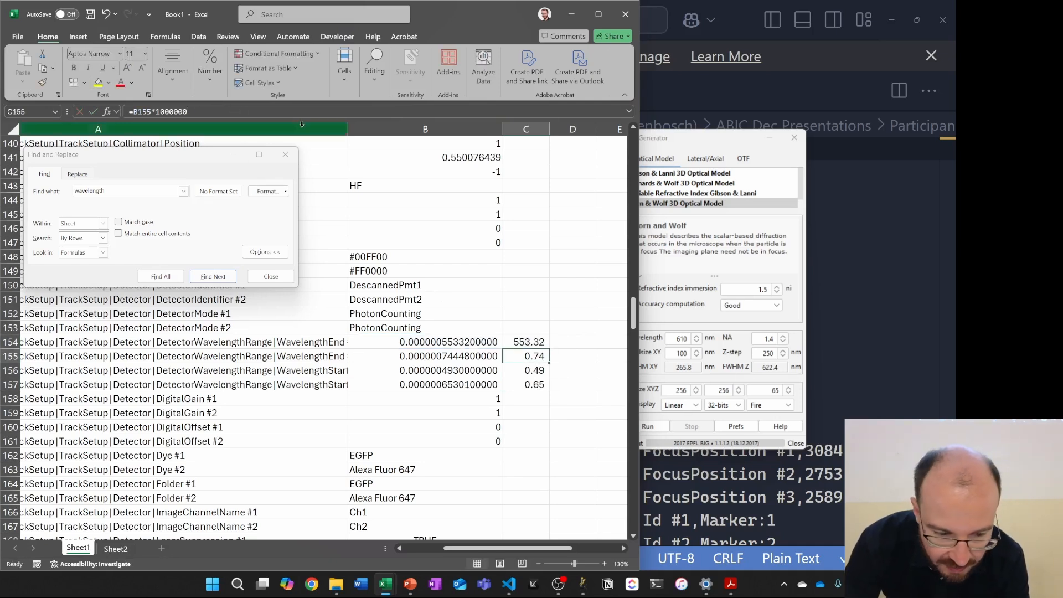
pyautogui.click(217, 110)
pyautogui.write('000')
pyautogui.press('Return')
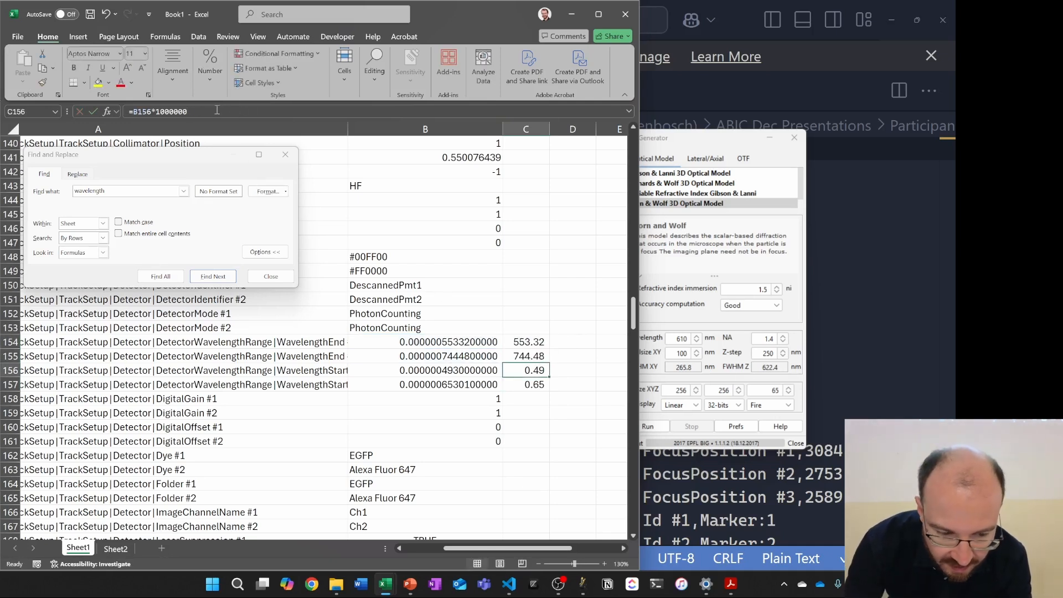
pyautogui.click(204, 110)
pyautogui.write('000')
pyautogui.press('Return')
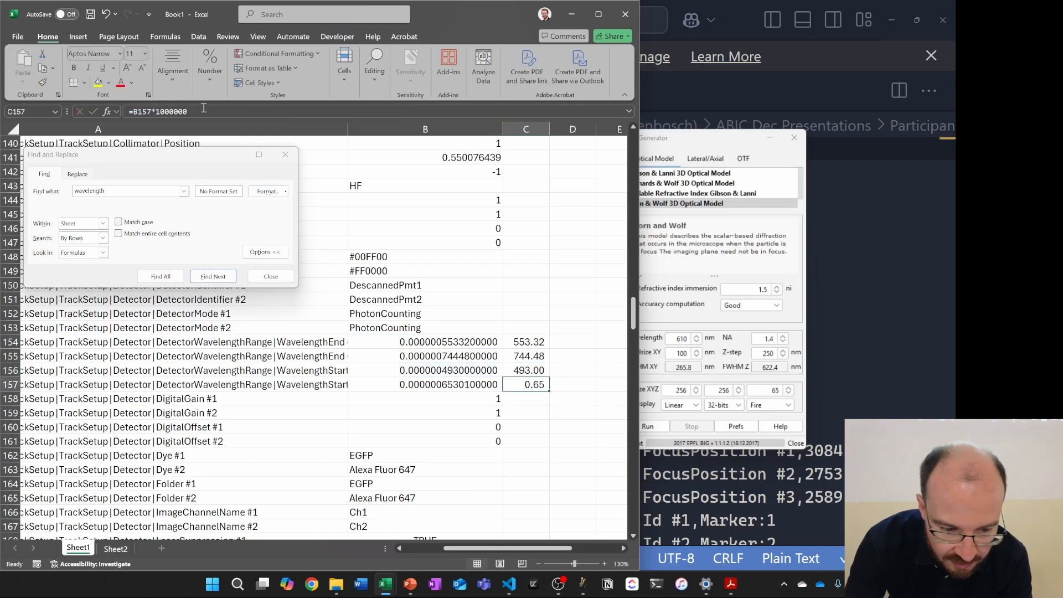
pyautogui.click(204, 110)
pyautogui.write('000')
pyautogui.press('Return')
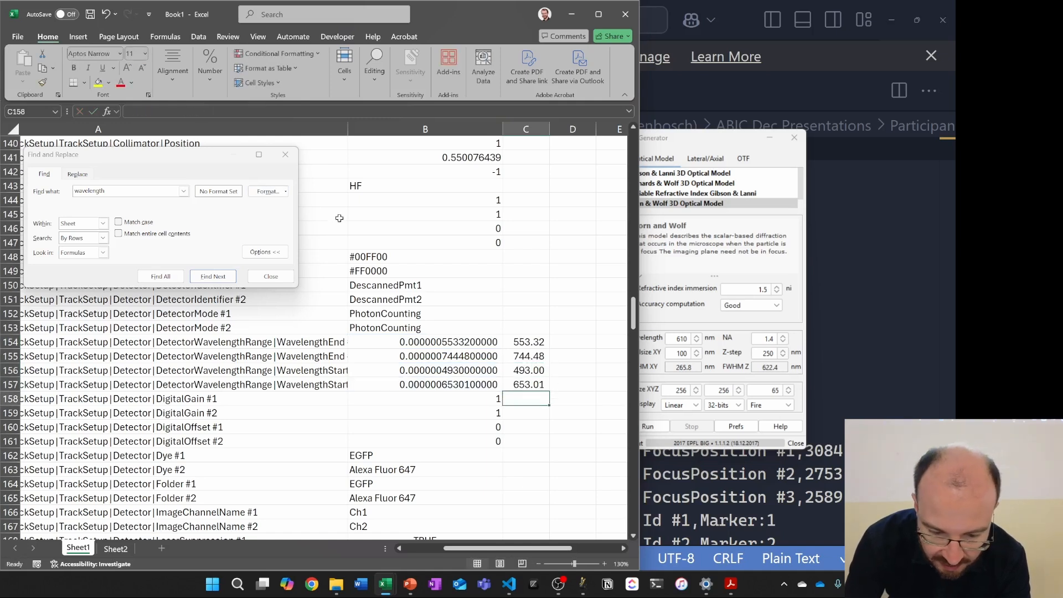
# Step: Label the converted wavelength in D154 with the unit "nm" and copy the label down to D156
pyautogui.click(565, 342)
pyautogui.write('nm')
pyautogui.press('Return')
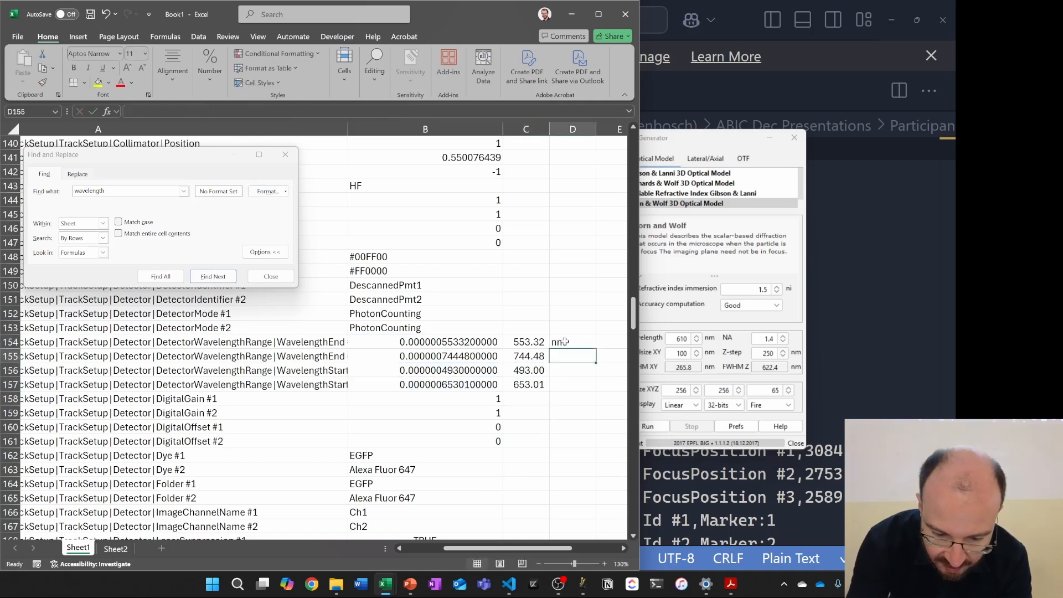
pyautogui.click(564, 342)
pyautogui.hotkey('ctrl', 'c')
pyautogui.press('Down')
pyautogui.press('Down')
pyautogui.write('v')
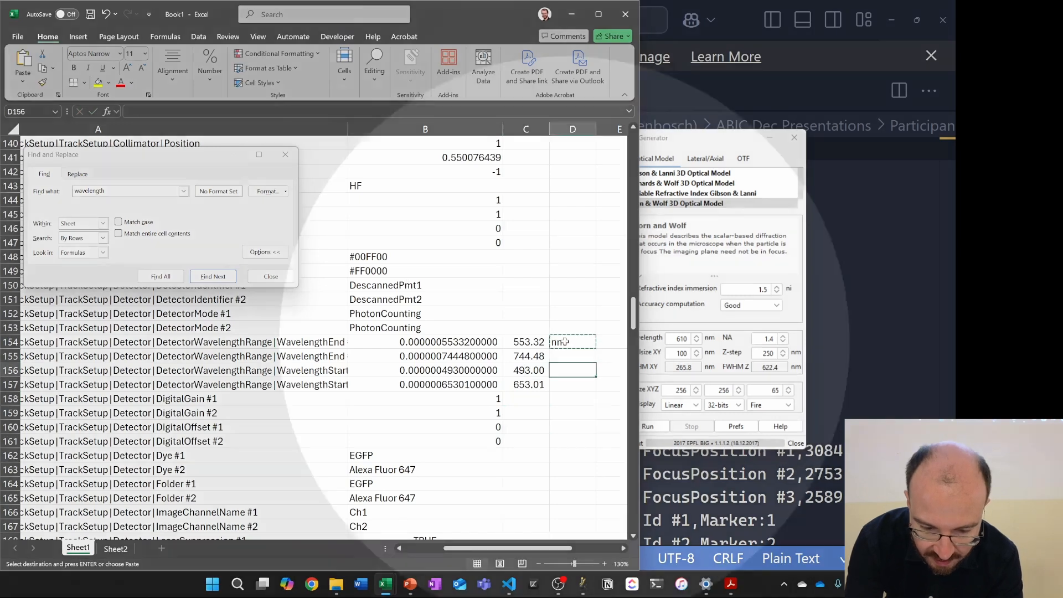
# Step: Enter the unit nm in D154:D157 beside the four converted detector wavelengths
pyautogui.press('Escape')
pyautogui.press('Up')
pyautogui.hotkey('ctrl', 'v')
pyautogui.hotkey('ctrl', 'v')
pyautogui.press('Down')
pyautogui.press('Return')
pyautogui.moveTo(465, 342); pyautogui.dragTo(465, 384)
pyautogui.click(529, 342)
pyautogui.moveTo(529, 342); pyautogui.dragTo(529, 384)
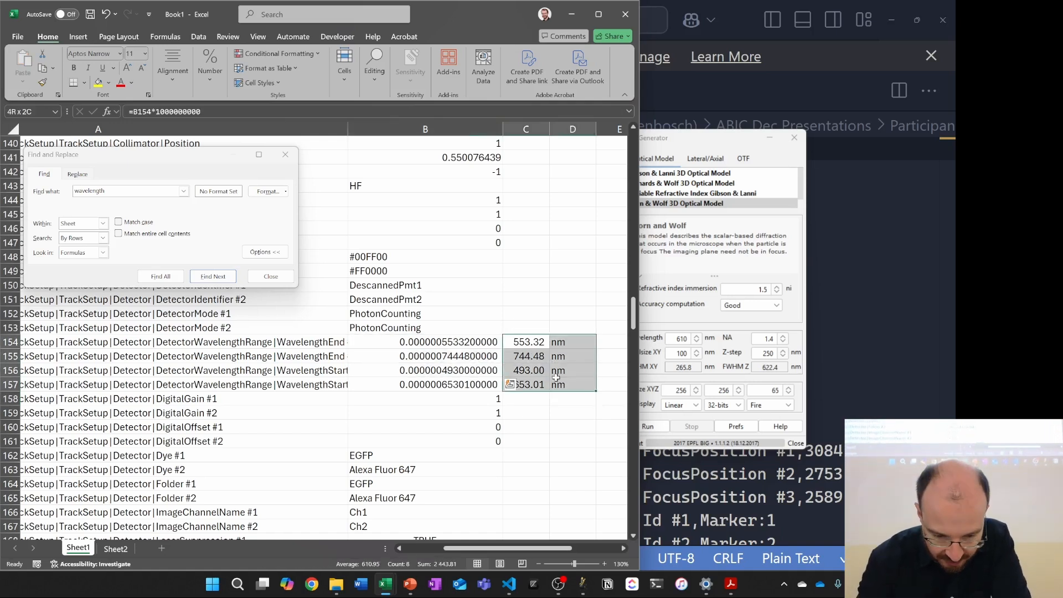
pyautogui.click(560, 409)
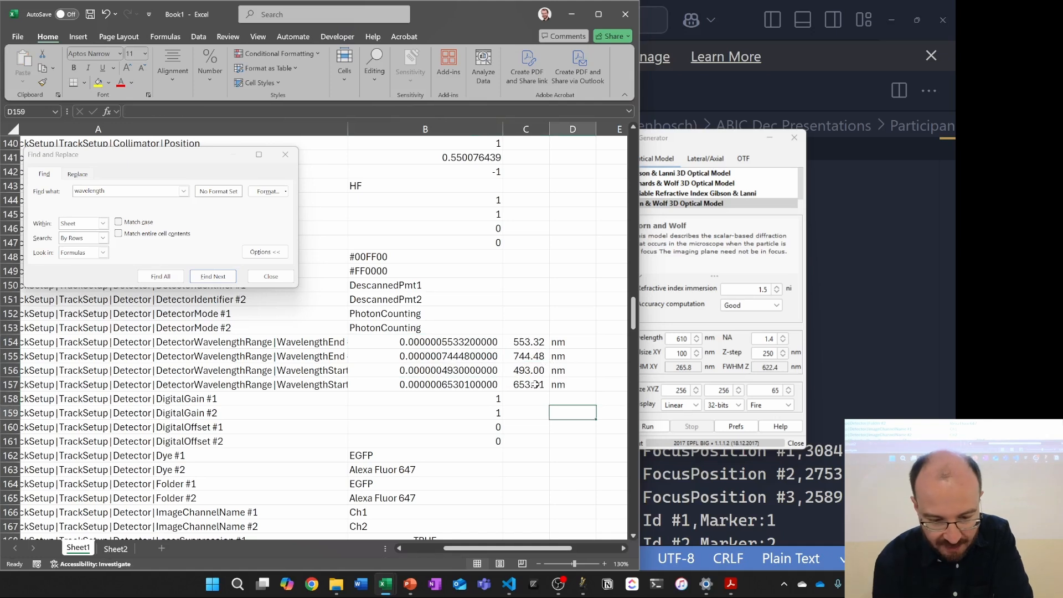
# Step: Widen column A to fit the full detector wavelength labels, and enlarge the workbook window to include column E
pyautogui.moveTo(533, 386); pyautogui.dragTo(535, 369)
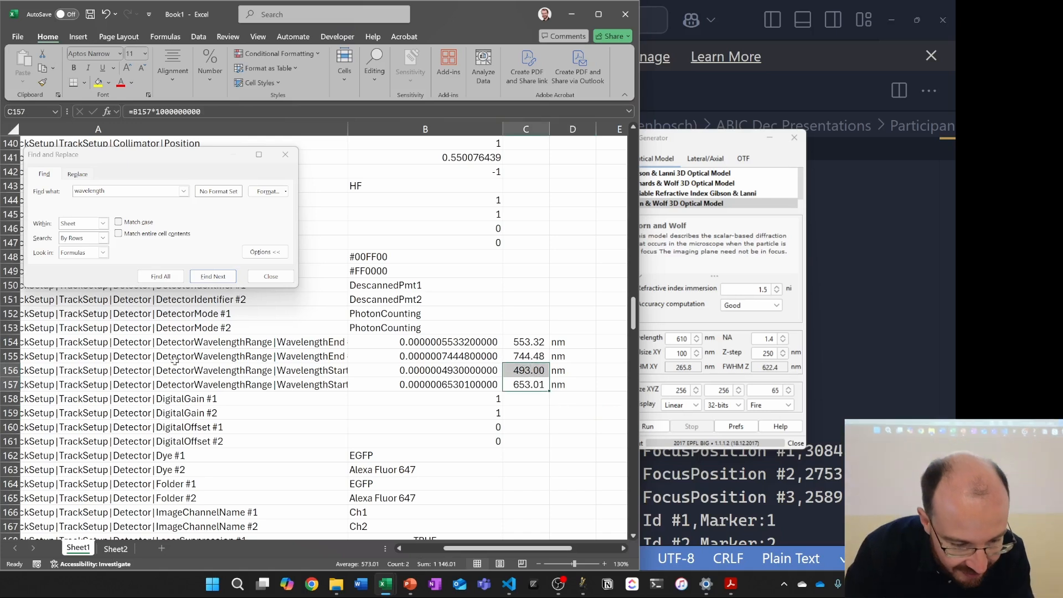
pyautogui.click(333, 355)
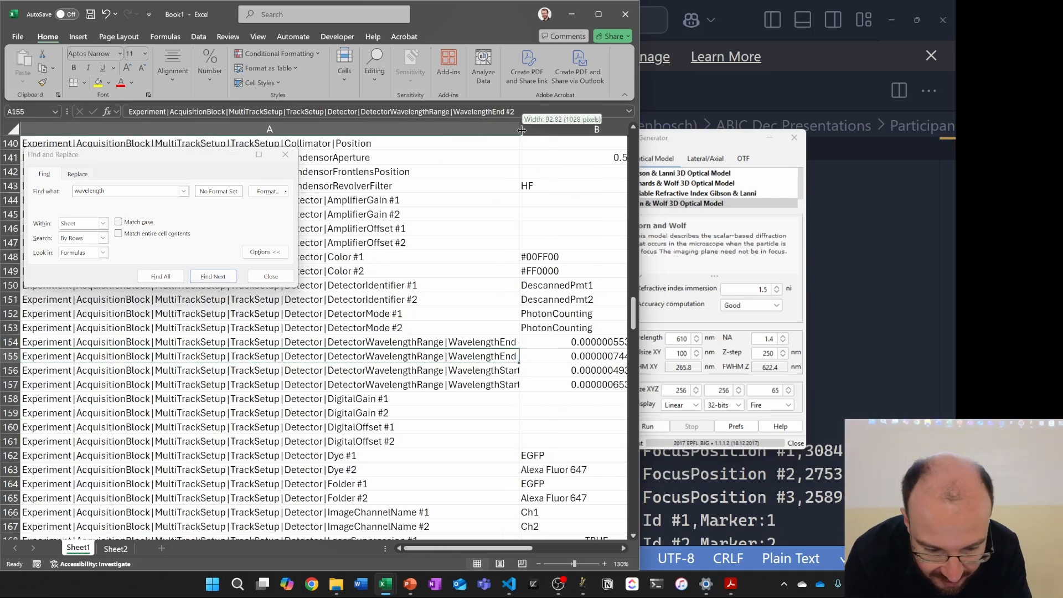
pyautogui.moveTo(520, 130); pyautogui.dragTo(545, 129)
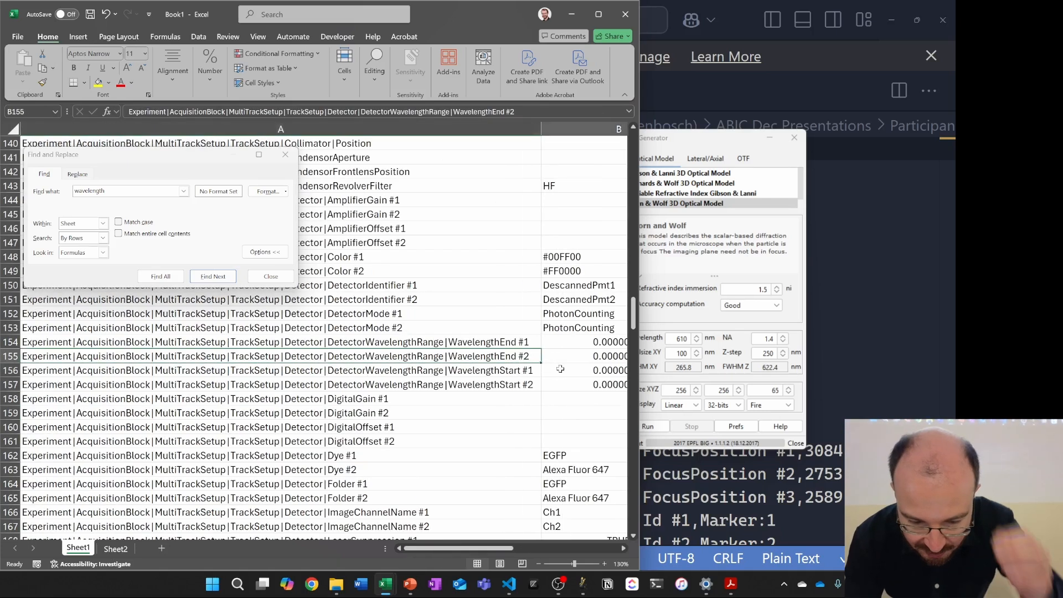
pyautogui.press('Right')
pyautogui.press('Right')
pyautogui.press('Left')
pyautogui.press('Left')
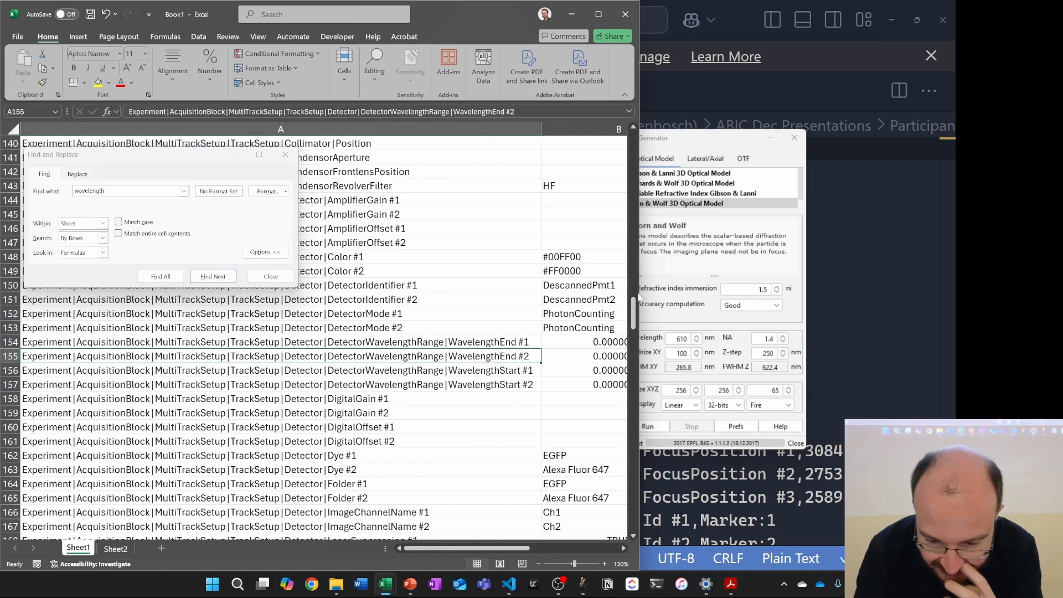
pyautogui.moveTo(640, 287); pyautogui.dragTo(846, 288)
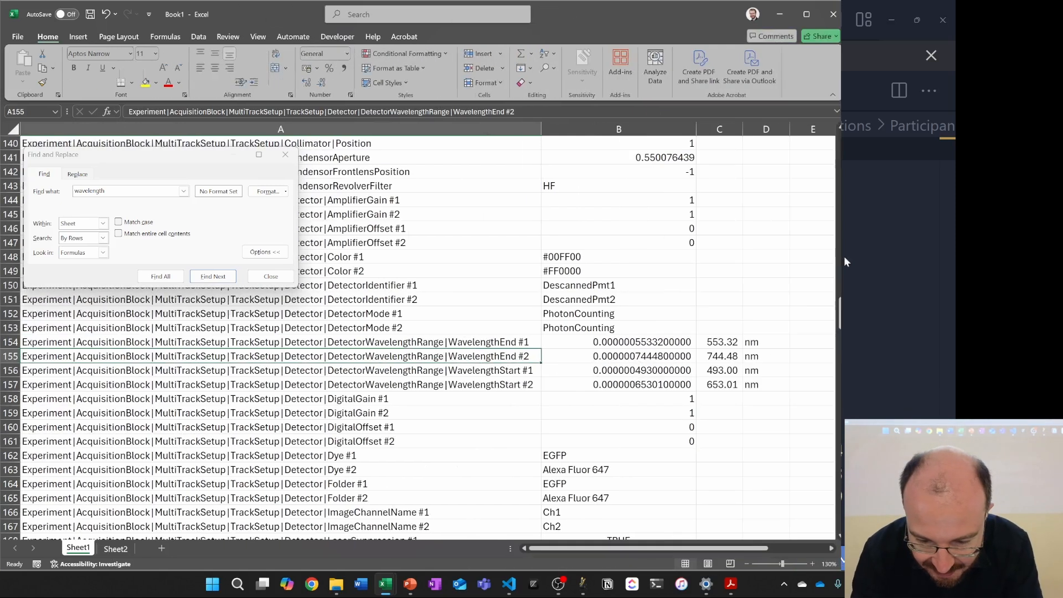
# Step: Enter the label ch1 in F154, on the row of the WavelengthEnd #1 entry
pyautogui.click(773, 343)
pyautogui.click(494, 343)
pyautogui.keyDown('ctrl'); pyautogui.click(530, 374); pyautogui.keyUp('ctrl')
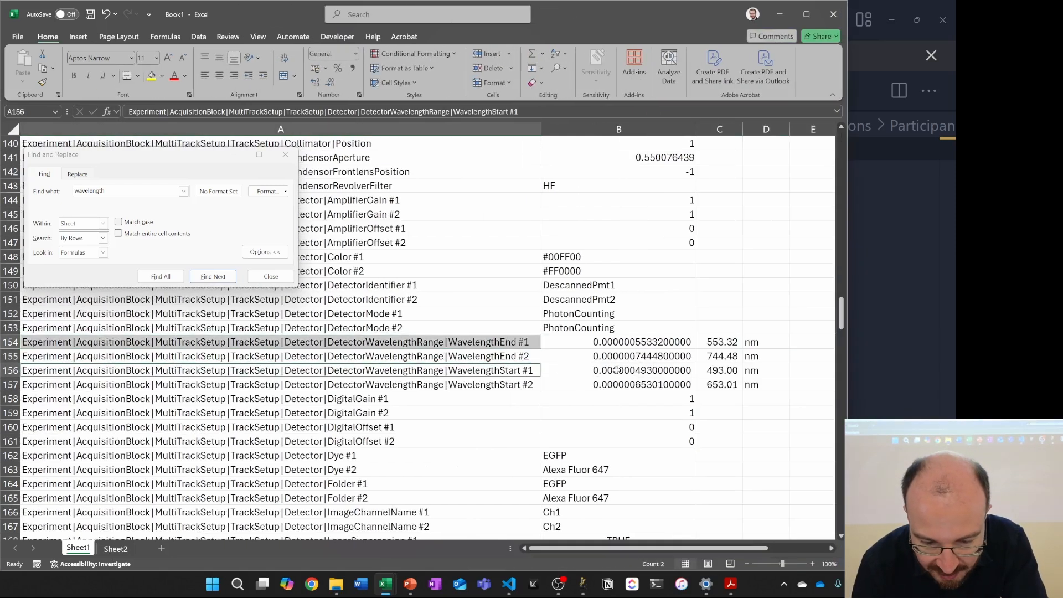
pyautogui.click(529, 353)
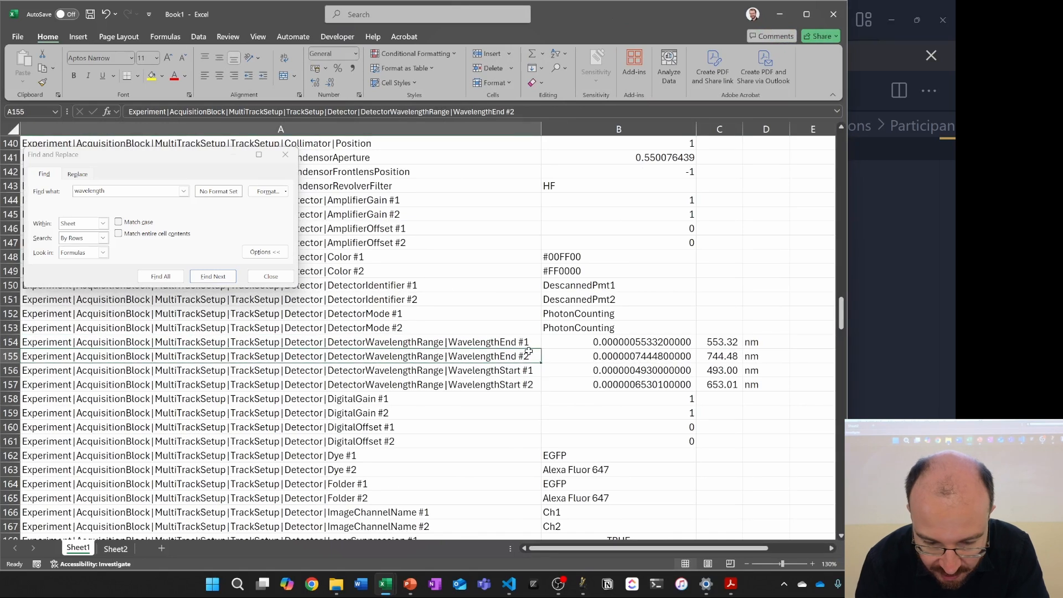
pyautogui.keyDown('ctrl'); pyautogui.click(530, 384); pyautogui.keyUp('ctrl')
pyautogui.click(807, 354)
pyautogui.click(802, 345)
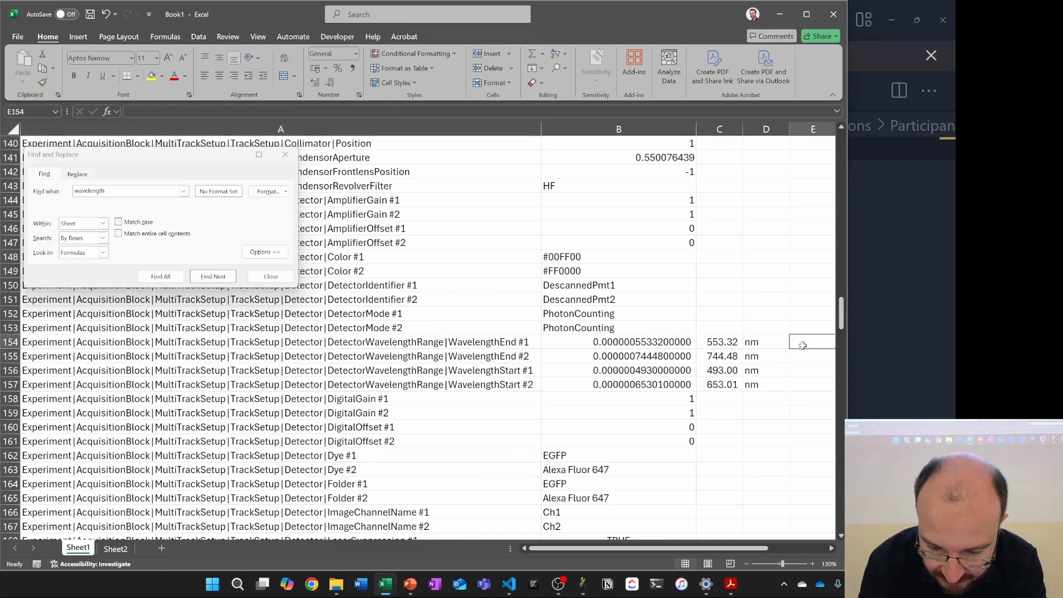
pyautogui.hscroll(1, 802, 345)
pyautogui.press('Right')
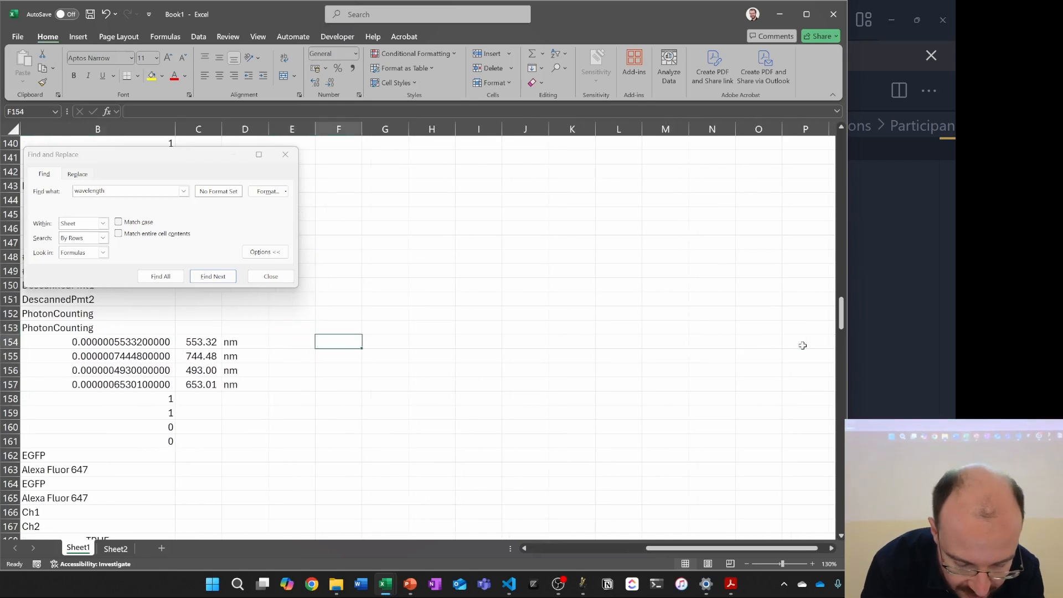
pyautogui.write('ch1')
pyautogui.press('Left')
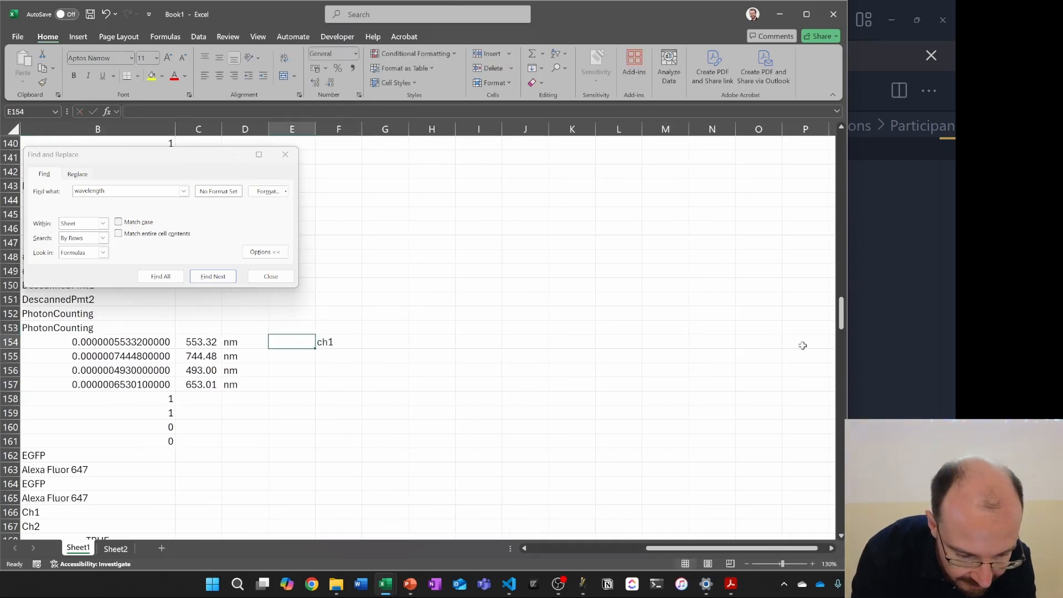
pyautogui.write('=')
pyautogui.press('Left')
pyautogui.press('Left')
pyautogui.write('-')
pyautogui.press('Down')
pyautogui.press('Down')
pyautogui.press('Left')
pyautogui.press('Left')
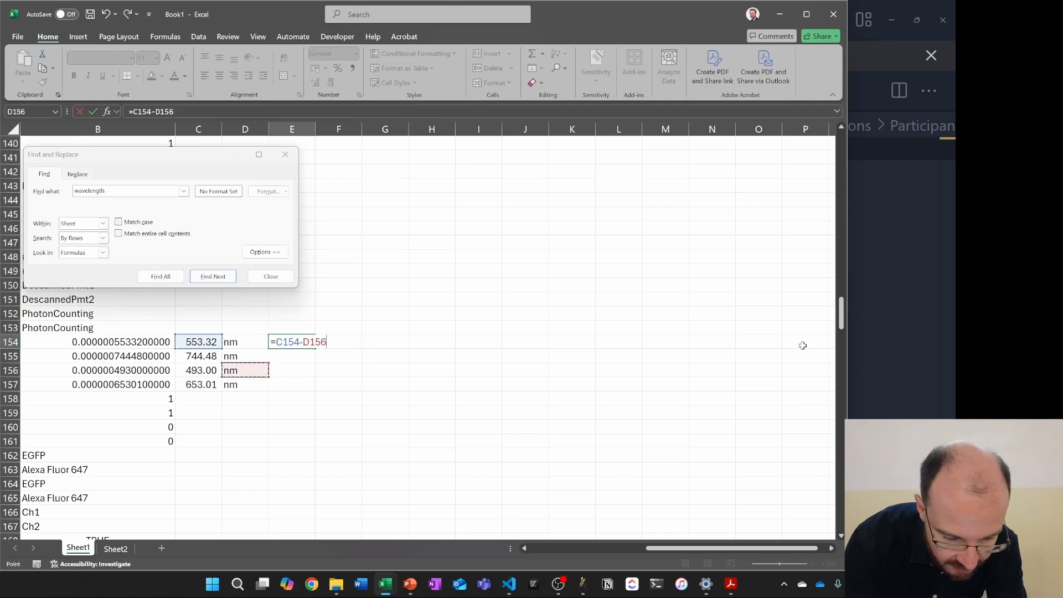
pyautogui.press('Escape')
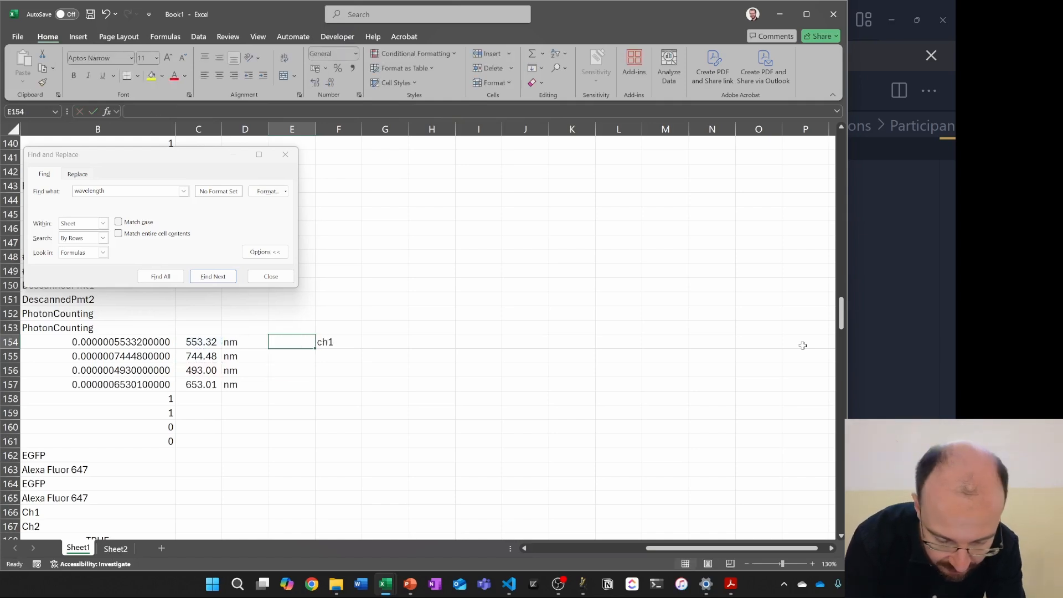
# Step: Calculate the channel 1 centre wavelength in E154 as the average of C154 and C156
pyautogui.write('=aver')
pyautogui.press('BackSpace')
pyautogui.press('BackSpace')
pyautogui.press('BackSpace')
pyautogui.press('BackSpace')
pyautogui.write('average(')
pyautogui.press('Left')
pyautogui.press('Left')
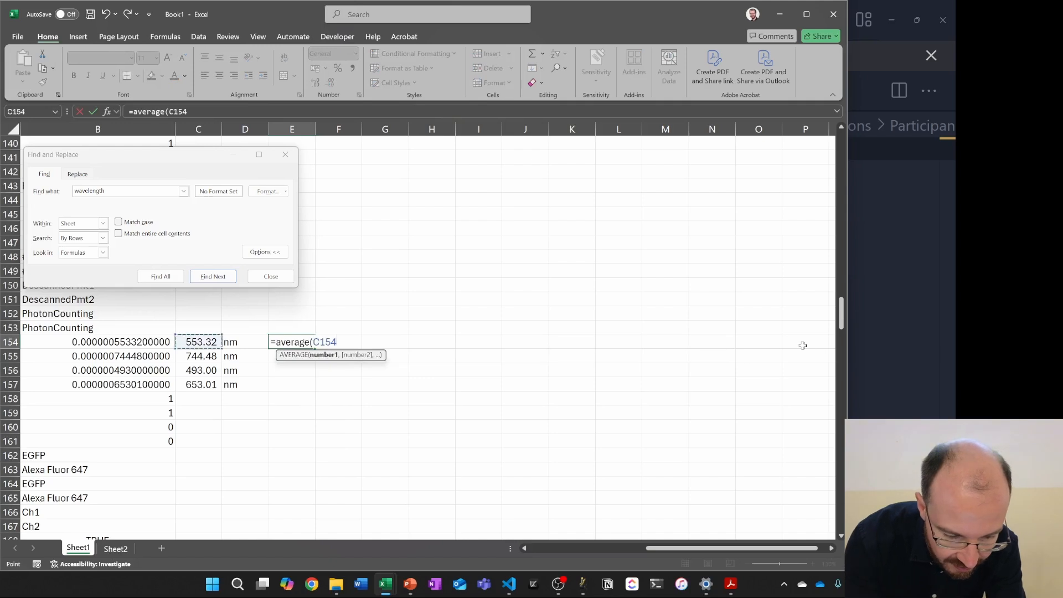
pyautogui.write(',')
pyautogui.press('Down')
pyautogui.press('Left')
pyautogui.press('Left')
pyautogui.press('Down')
pyautogui.press('Return')
pyautogui.press('Up')
pyautogui.press('Down')
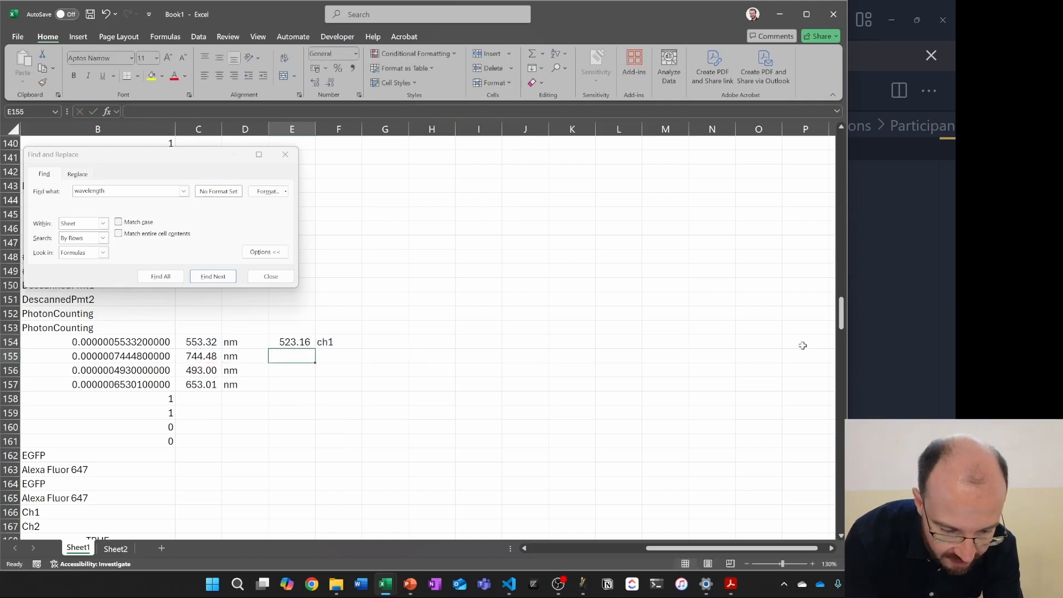
# Step: Enter the label ch2 in F155, directly below the ch1 label
pyautogui.press('Right')
pyautogui.press('Up')
pyautogui.hotkey('ctrl', 'c')
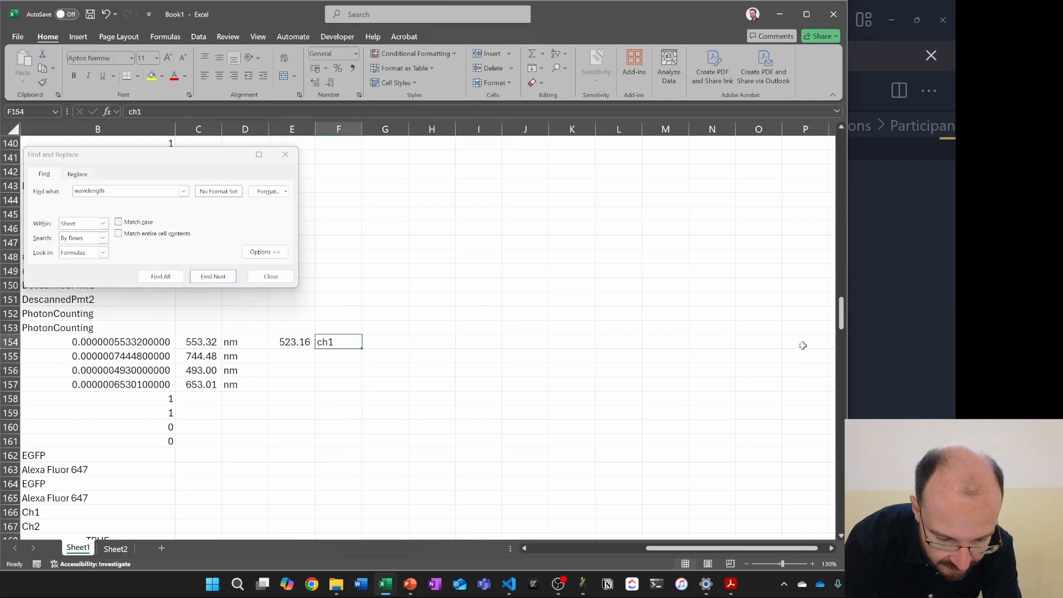
pyautogui.press('Down')
pyautogui.hotkey('ctrl', 'v')
pyautogui.write('ch')
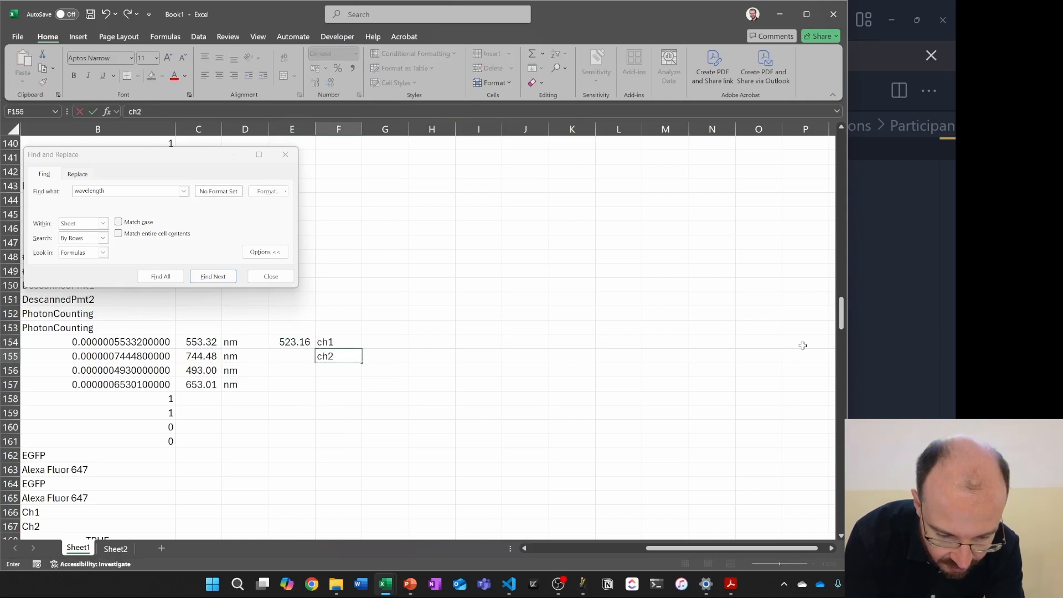
pyautogui.write('2')
pyautogui.press('Return')
# Step: Fill the average formula from E154 down to E155 for channel 2
pyautogui.press('Left')
pyautogui.press('Up')
pyautogui.press('Up')
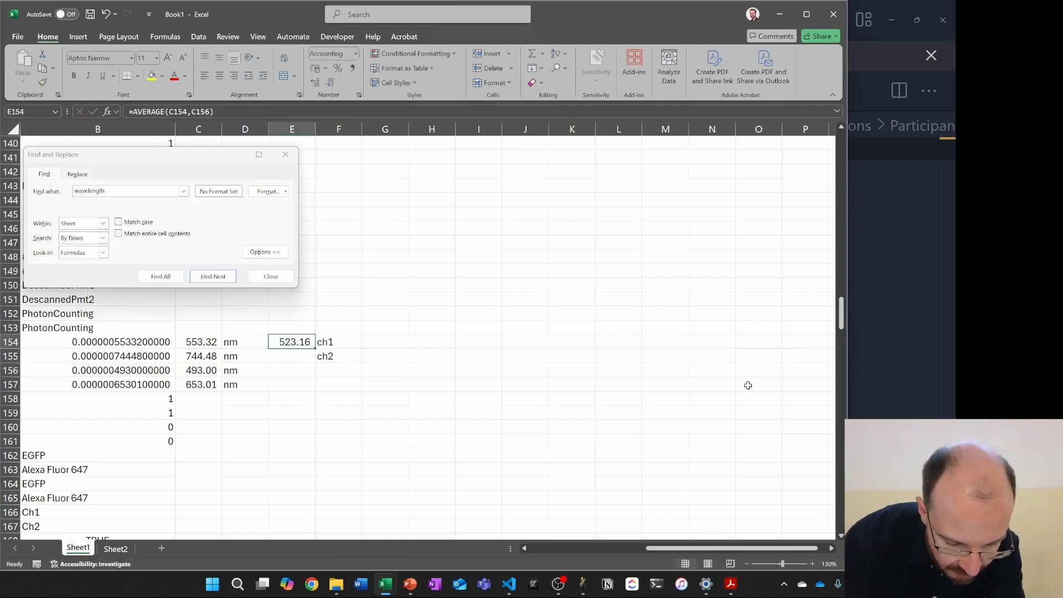
pyautogui.moveTo(315, 348)
pyautogui.mouseDown()
pyautogui.moveTo(318, 368)
pyautogui.moveTo(296, 344)
pyautogui.mouseUp()
pyautogui.press('Right')
pyautogui.press('Down')
pyautogui.press('Down')
pyautogui.press('Down')
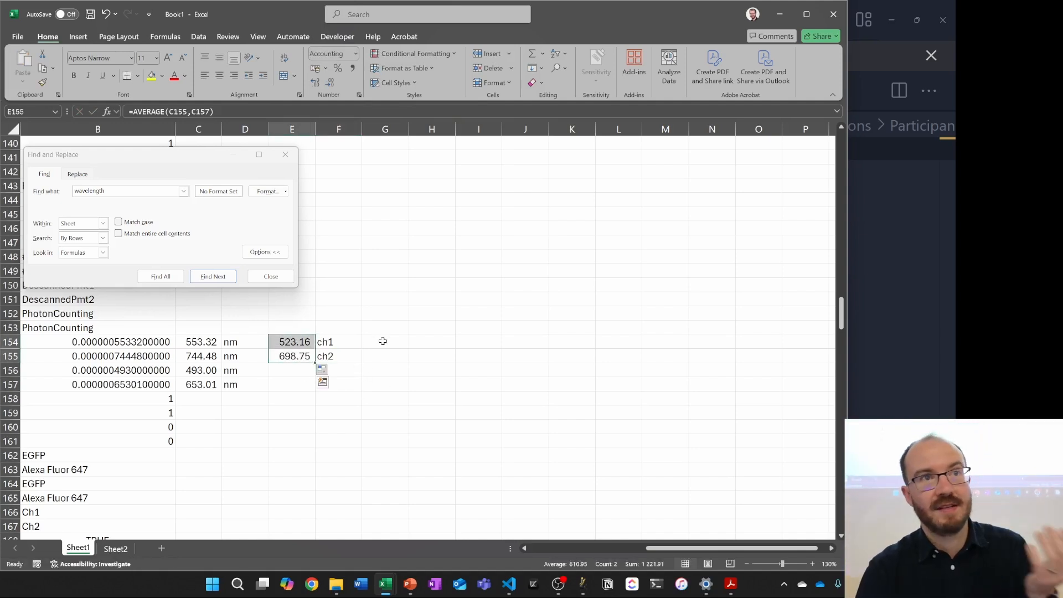
# Step: Review the ch1 and ch2 averages in E154:E155 against the detector wavelength start and end rows
pyautogui.click(382, 340)
pyautogui.press('Left')
pyautogui.press('Left')
pyautogui.press('Left')
pyautogui.press('Left')
pyautogui.press('Left')
pyautogui.press('Left')
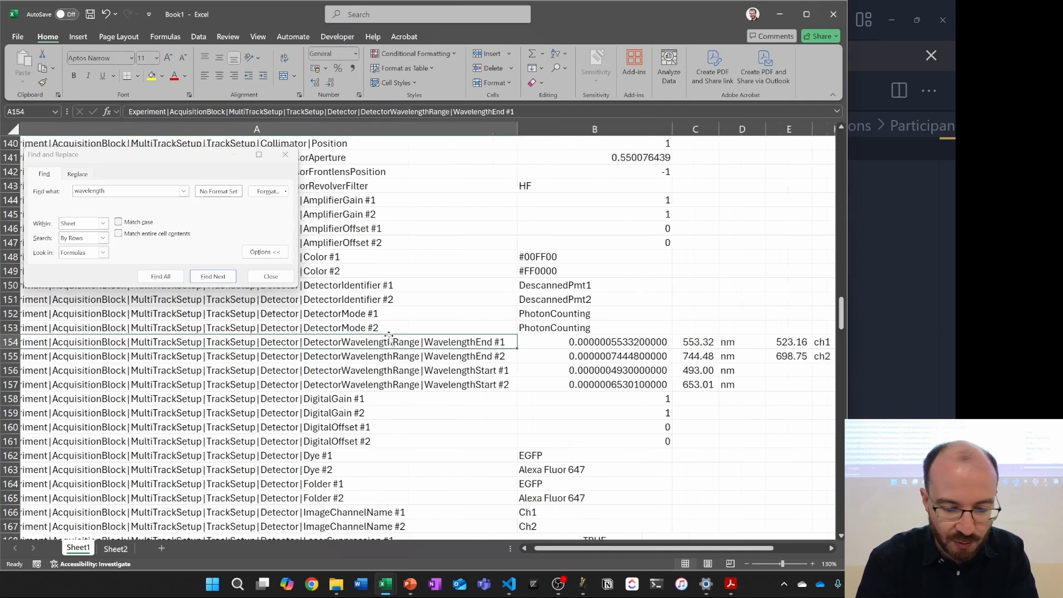
pyautogui.press('Right')
pyautogui.press('Right')
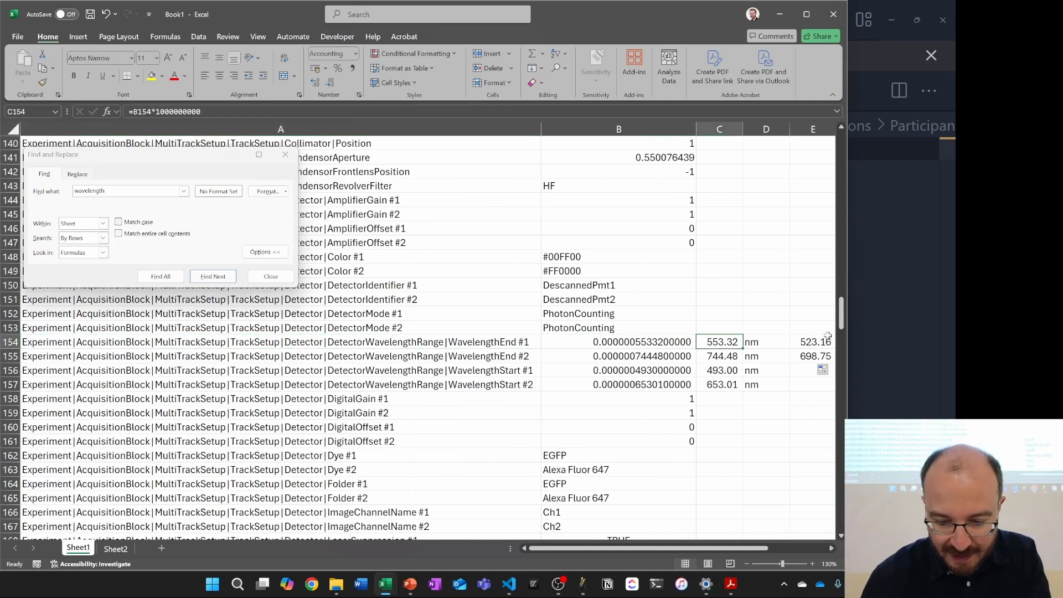
pyautogui.press('Right')
pyautogui.press('Right')
pyautogui.hotkey('shift', 'Down')
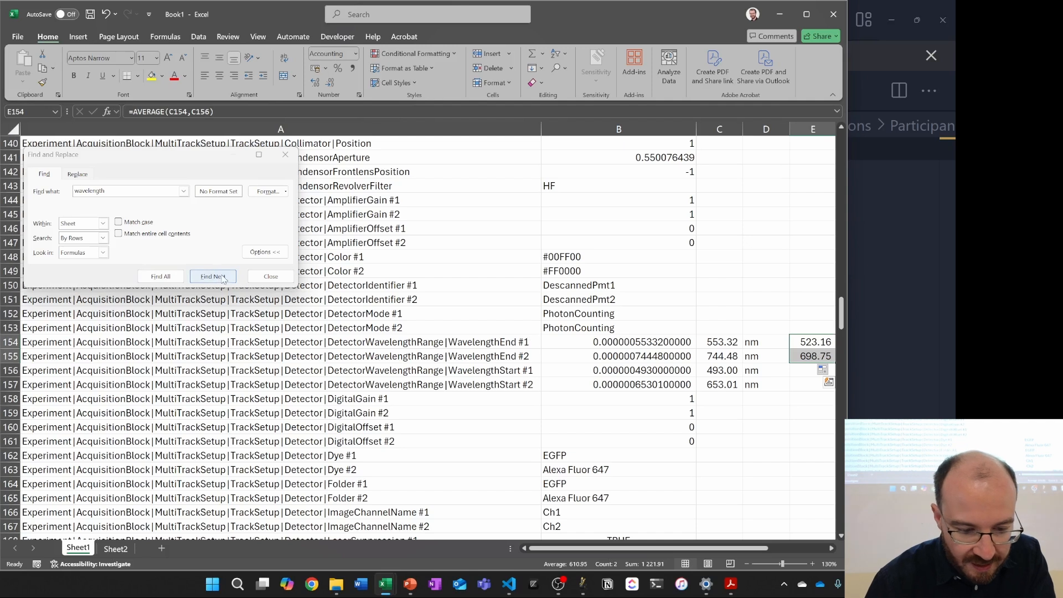
# Step: Search column A for further "wavelength" entries, continuing from the detector rows to the DetectionWavelength ranges
pyautogui.click(223, 282)
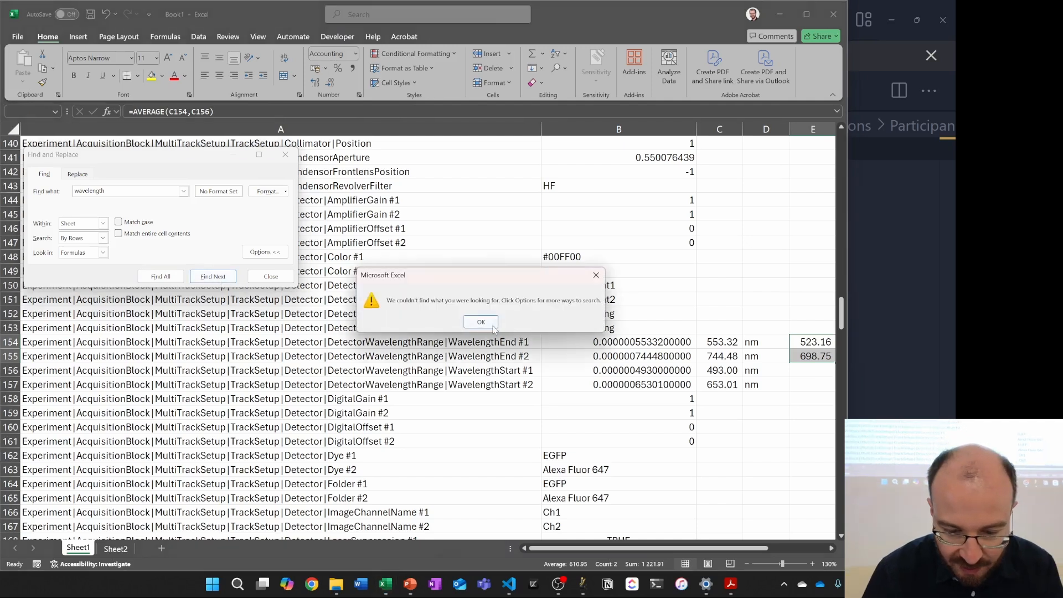
pyautogui.press('Return')
pyautogui.click(517, 289)
pyautogui.click(211, 262)
pyautogui.click(211, 262)
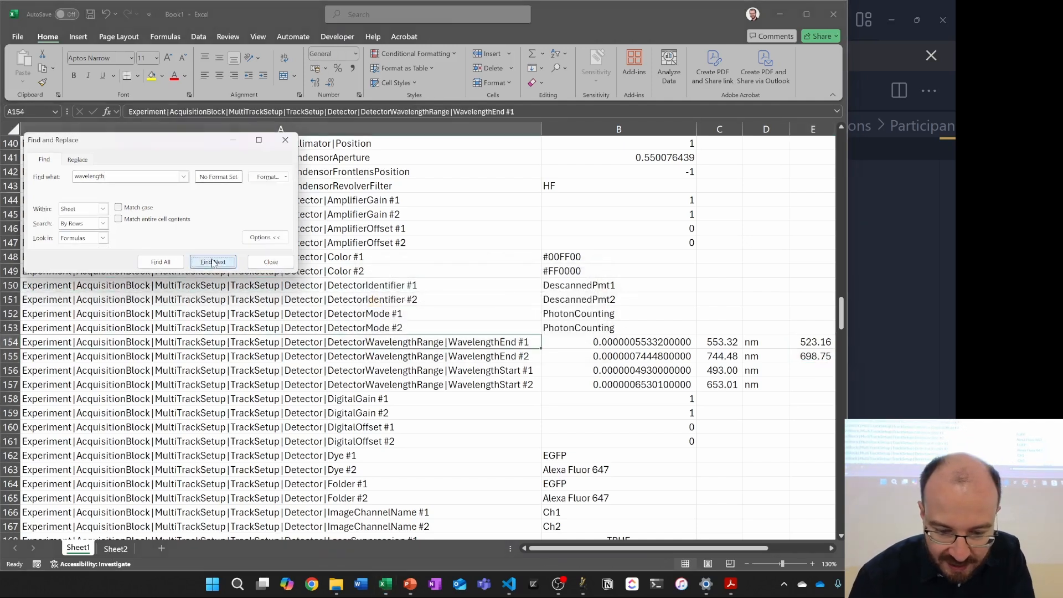
pyautogui.click(211, 263)
pyautogui.click(211, 263)
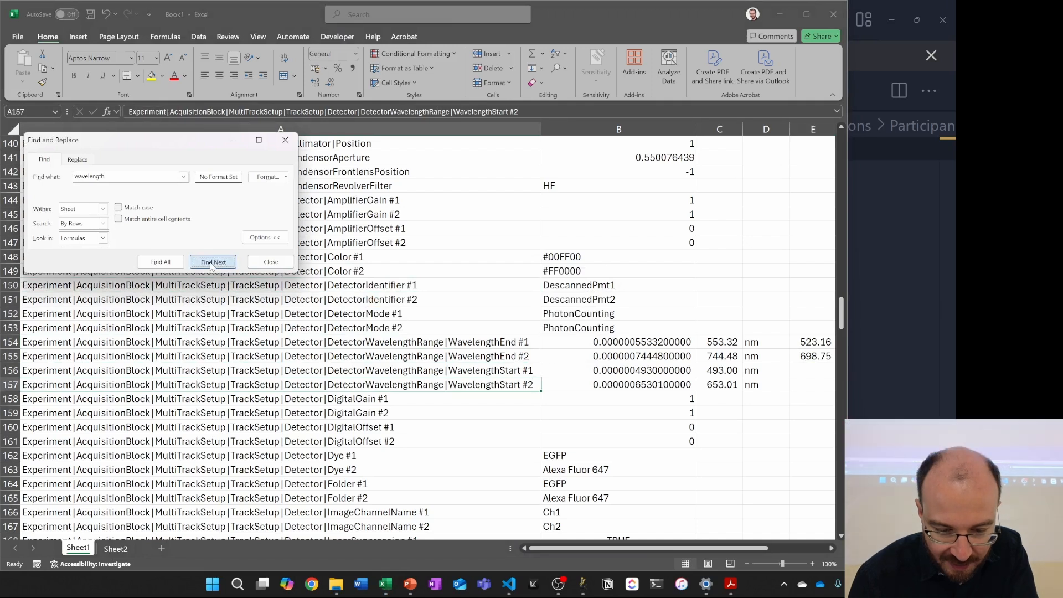
pyautogui.click(211, 262)
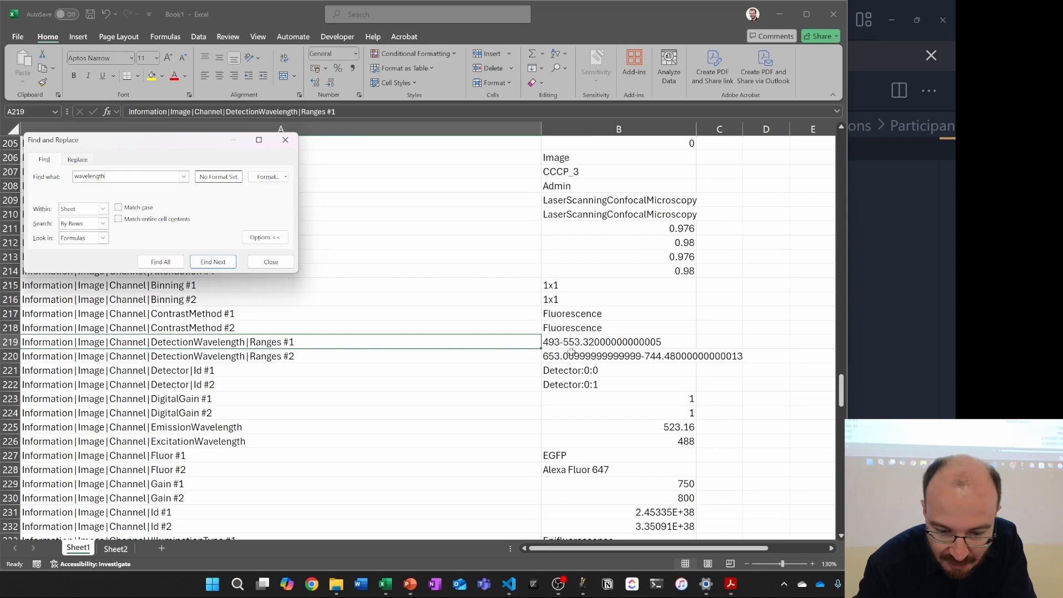
# Step: Examine the DetectionWavelength ranges in B219:B220, then continue the search to the EmissionWavelength and ExcitationWavelength rows
pyautogui.moveTo(573, 339); pyautogui.dragTo(577, 355)
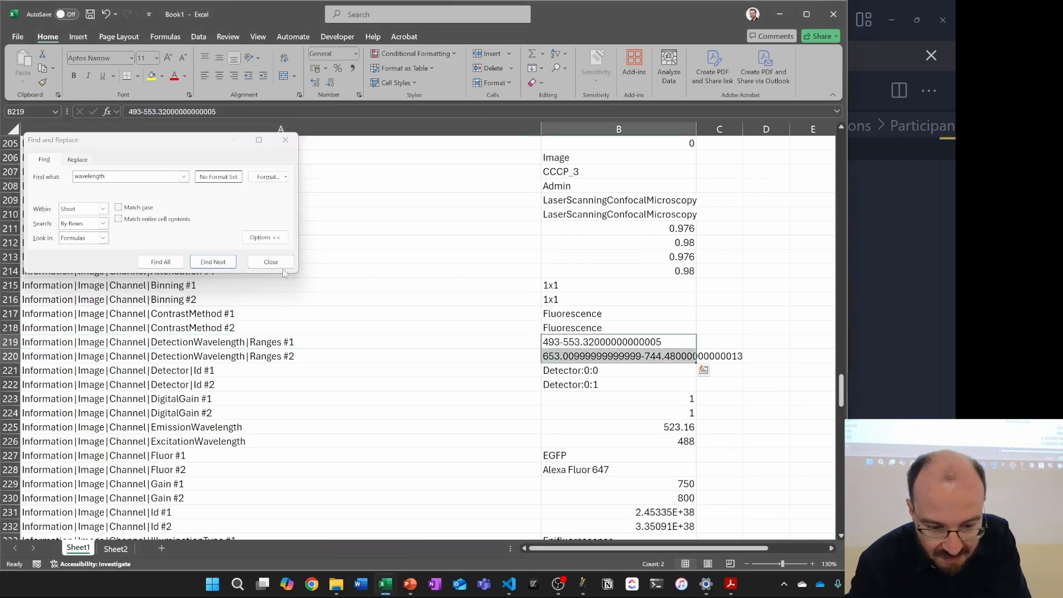
pyautogui.click(213, 261)
pyautogui.click(513, 336)
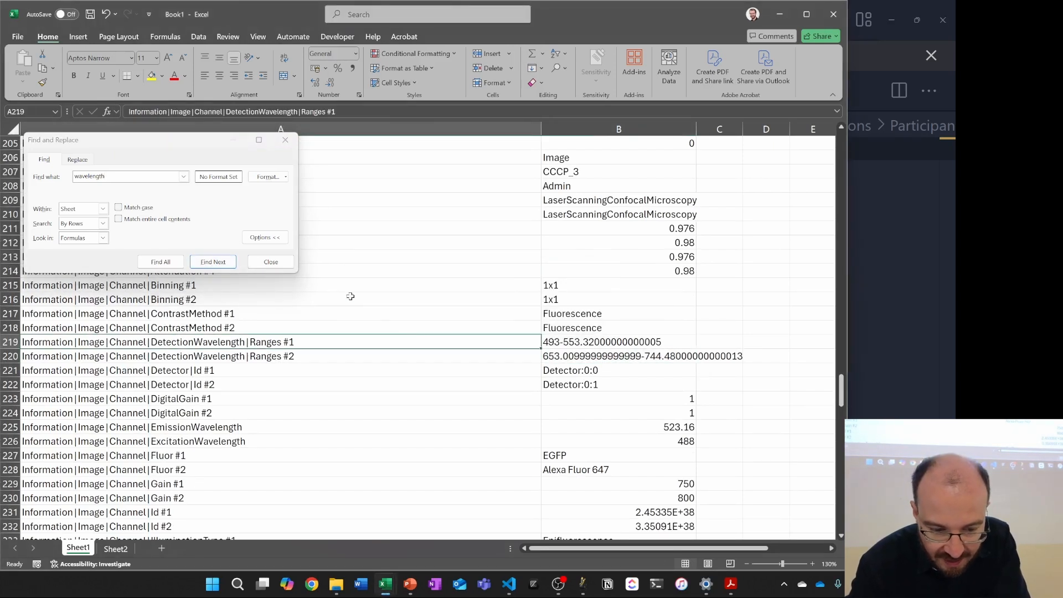
pyautogui.click(225, 262)
pyautogui.click(226, 262)
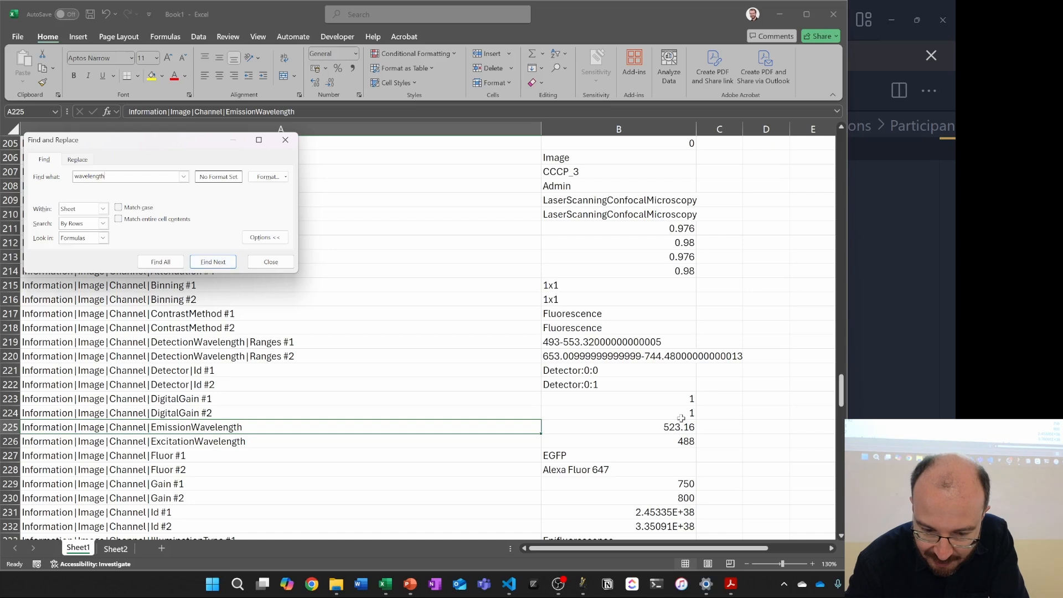
pyautogui.click(214, 262)
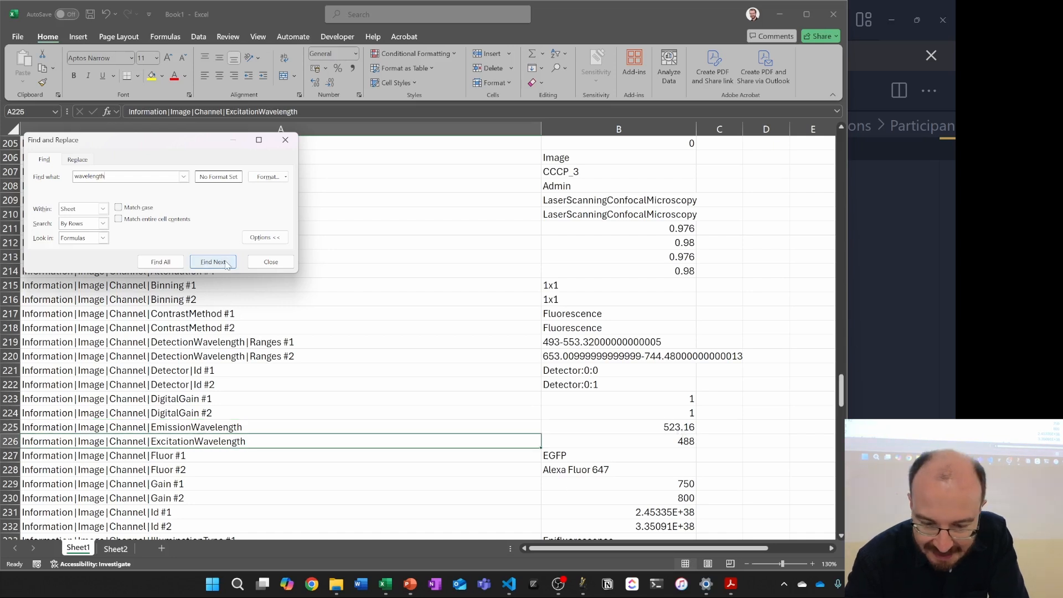
# Step: Go through the remaining "wavelength" matches, past the laser entries, until the search returns to the WavelengthEnd #1 row
pyautogui.click(224, 262)
pyautogui.click(224, 263)
pyautogui.click(224, 263)
pyautogui.click(224, 262)
pyautogui.click(225, 262)
pyautogui.click(225, 262)
pyautogui.click(224, 263)
pyautogui.click(224, 263)
pyautogui.click(225, 262)
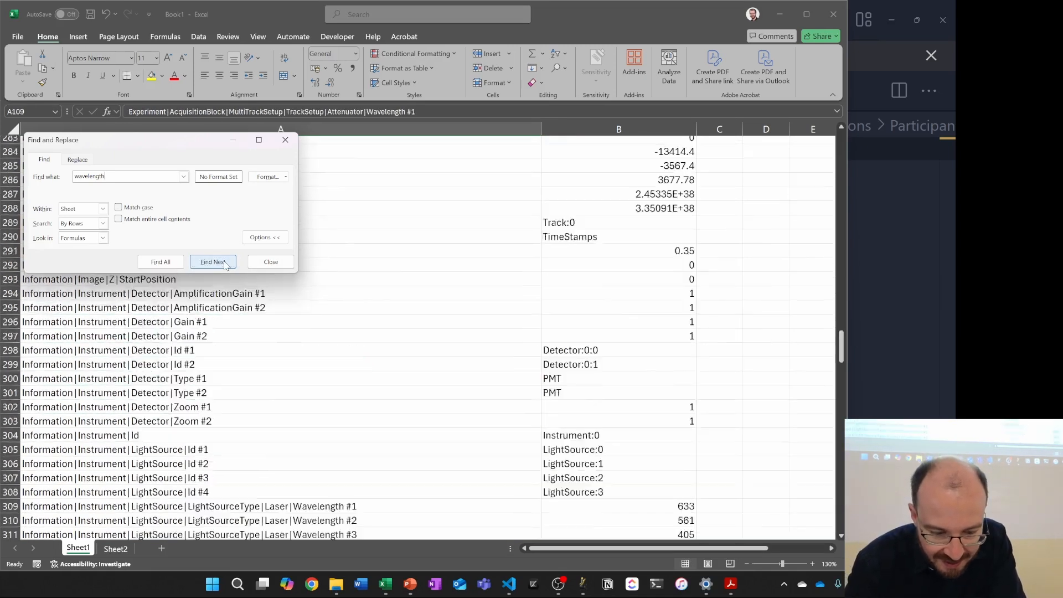
pyautogui.click(225, 262)
pyautogui.click(225, 263)
pyautogui.click(225, 262)
pyautogui.click(224, 262)
pyautogui.click(224, 263)
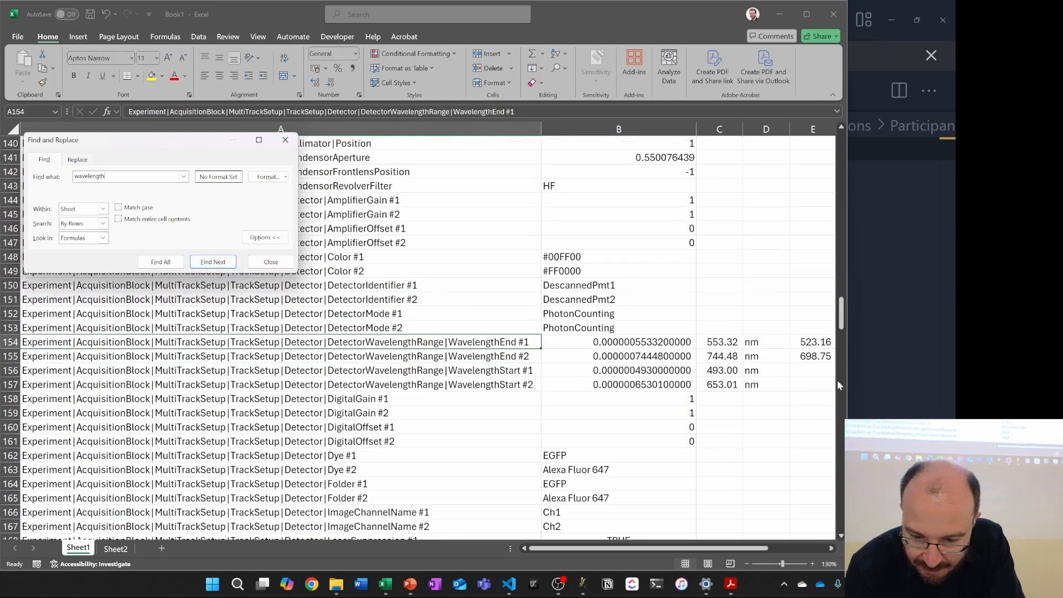
# Step: Copy the channel averages and labels from E154:F155 on Sheet1 into B5:C6 on Sheet2, pasted as values only
pyautogui.click(822, 341)
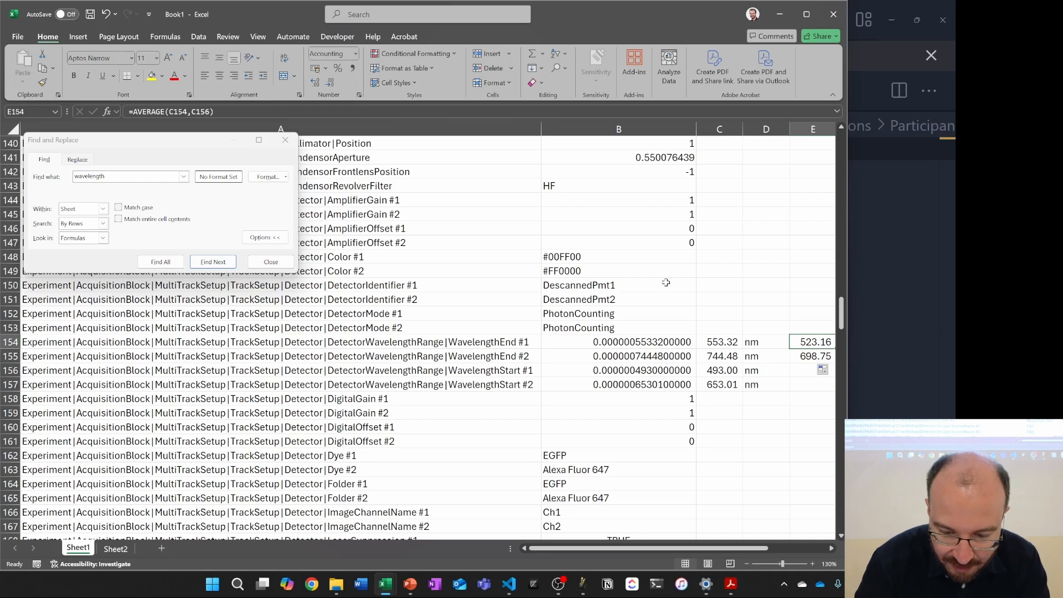
pyautogui.moveTo(814, 341); pyautogui.dragTo(328, 359)
pyautogui.hotkey('ctrl', 'c')
pyautogui.hotkey('ctrl', 'pagedown')
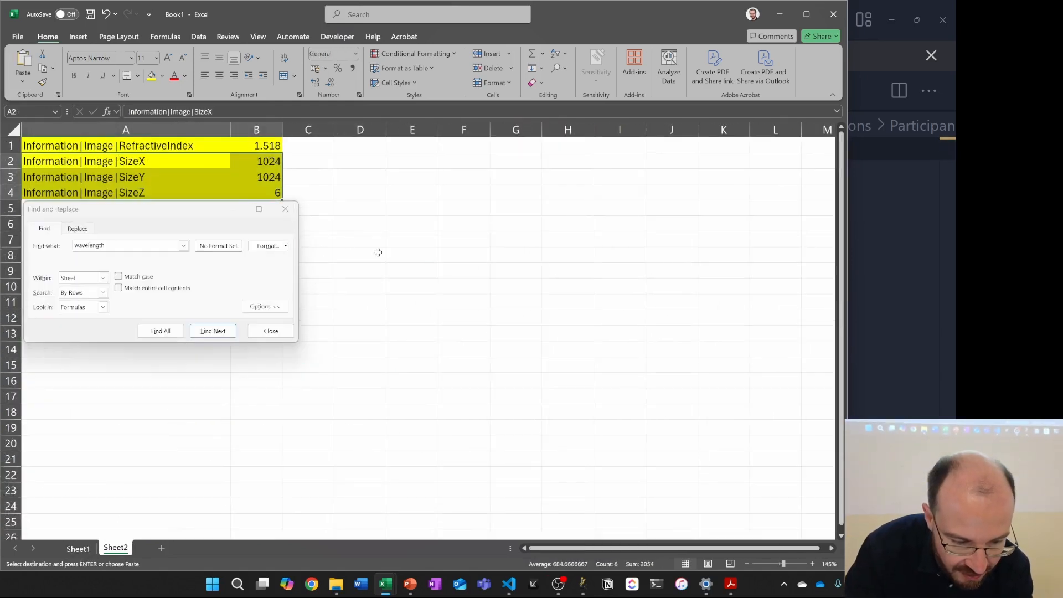
pyautogui.click(410, 254)
pyautogui.moveTo(213, 216); pyautogui.dragTo(381, 238)
pyautogui.click(444, 234)
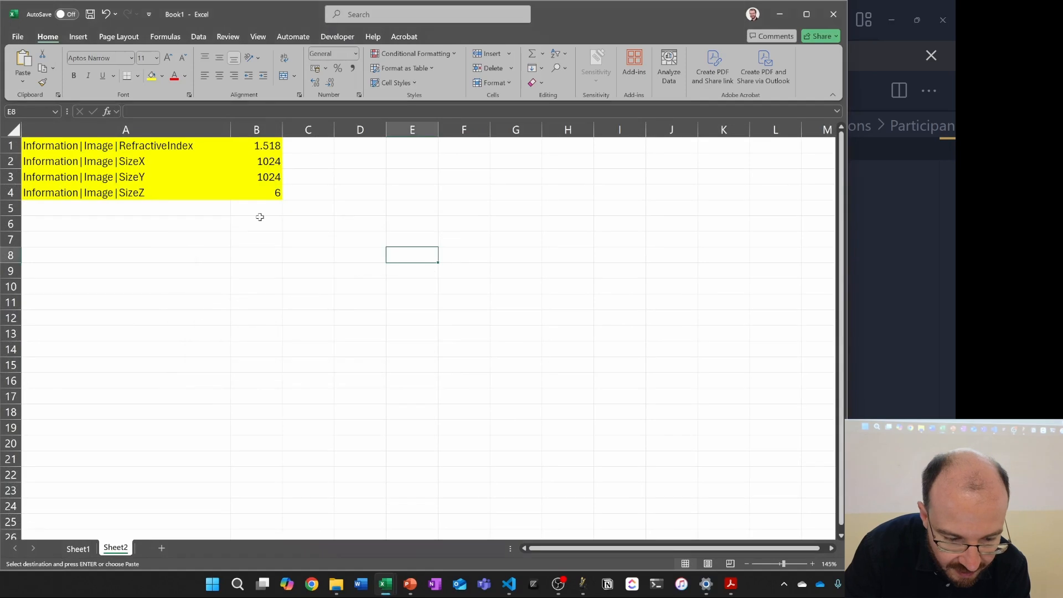
pyautogui.click(260, 216)
pyautogui.hotkey('ctrl', 'v')
pyautogui.click(353, 240)
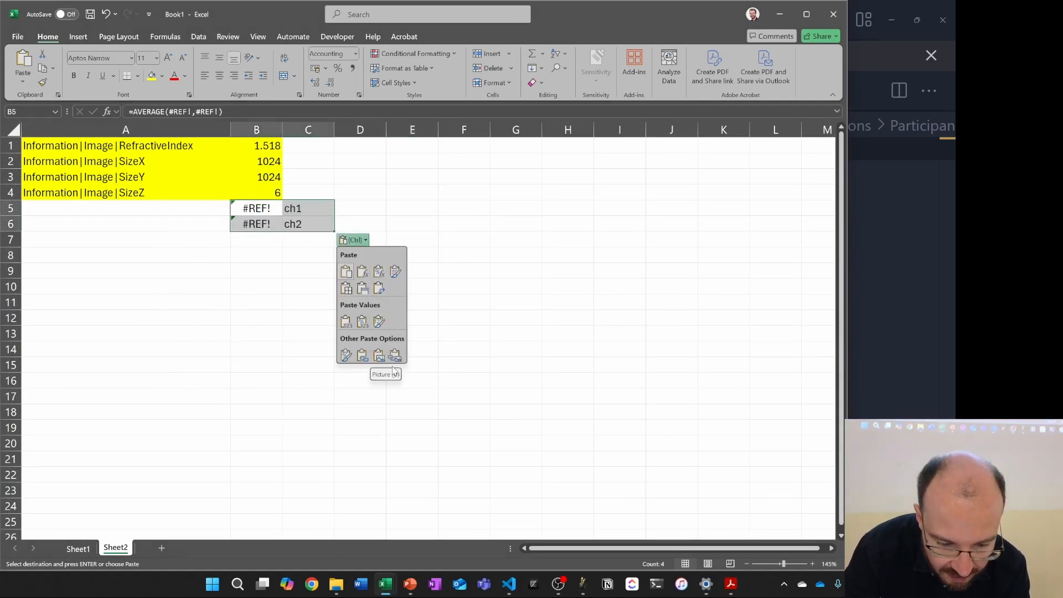
pyautogui.click(346, 321)
# Step: Label both A5 and A6 on Sheet2 as "Wavelength"
pyautogui.click(135, 218)
pyautogui.click(130, 209)
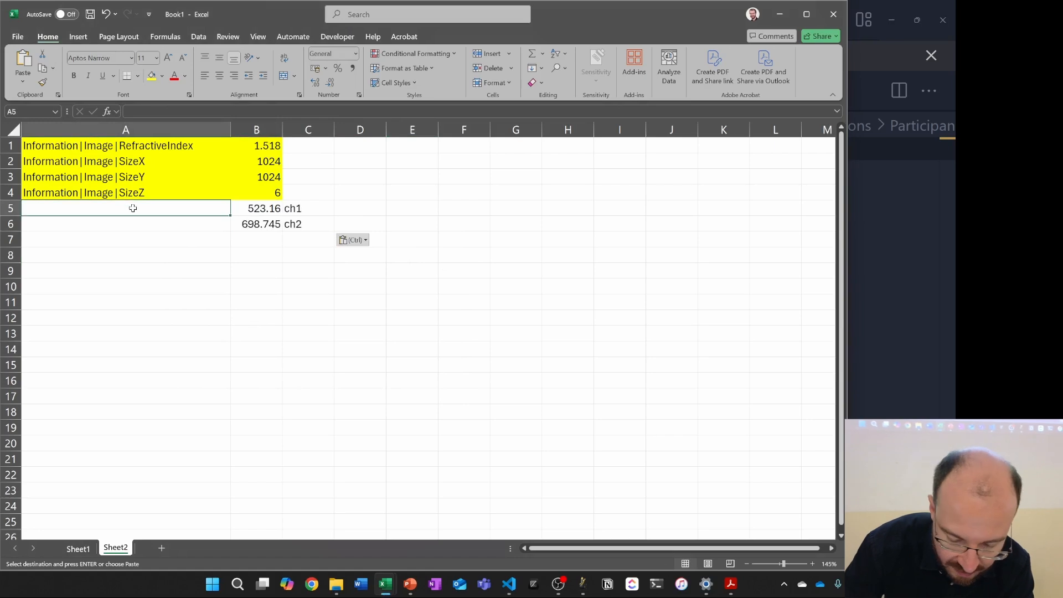
pyautogui.write('Wavelength')
pyautogui.press('Return')
pyautogui.click(133, 208)
pyautogui.hotkey('ctrl', 'c')
pyautogui.press('Down')
pyautogui.hotkey('ctrl', 'v')
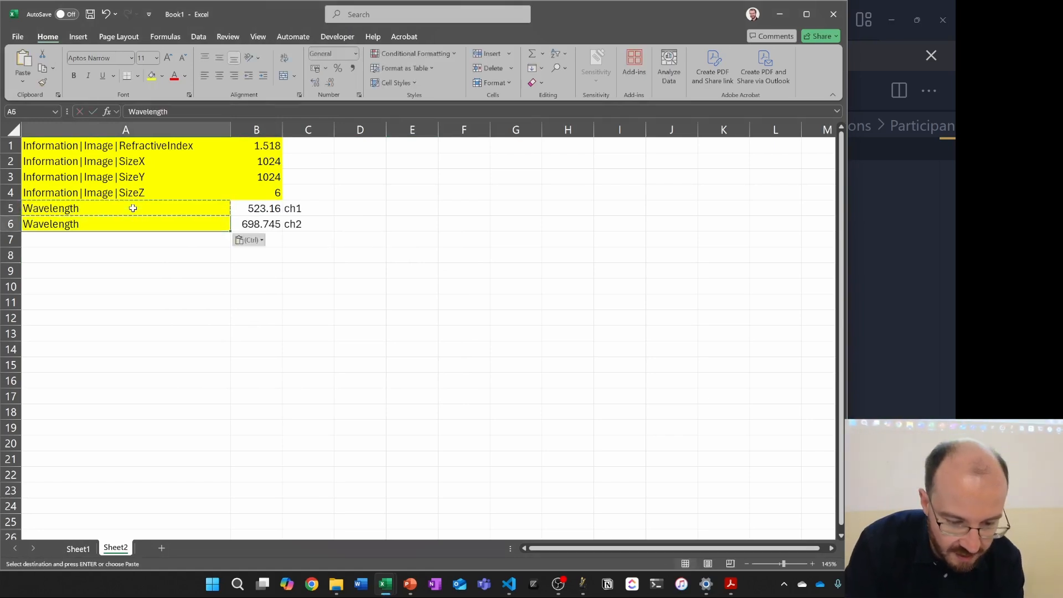
pyautogui.press('Down')
pyautogui.hotkey('ctrl', 's')
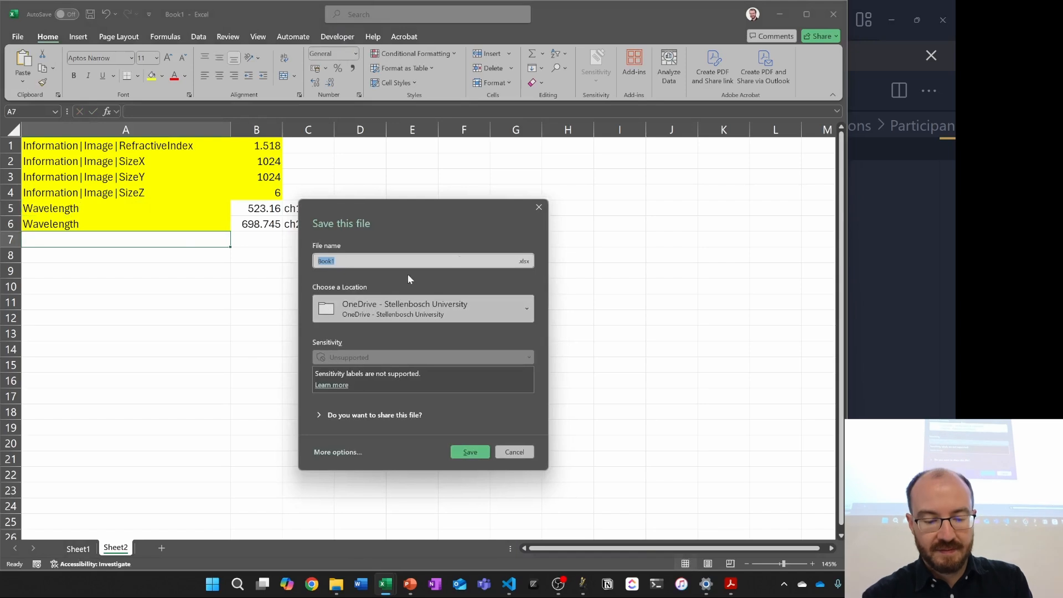
pyautogui.click(537, 208)
pyautogui.click(529, 215)
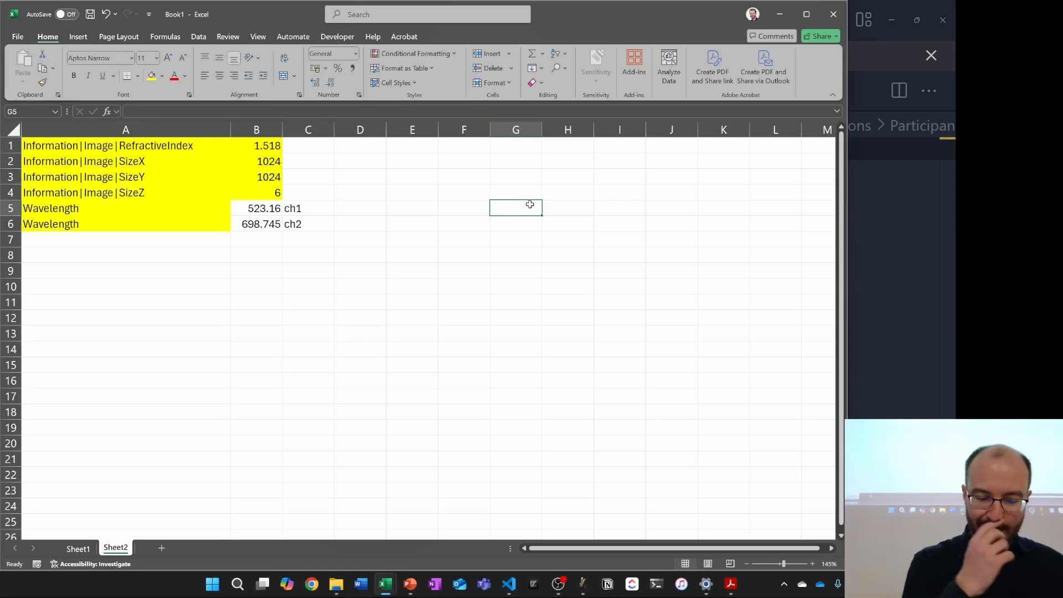
pyautogui.click(348, 206)
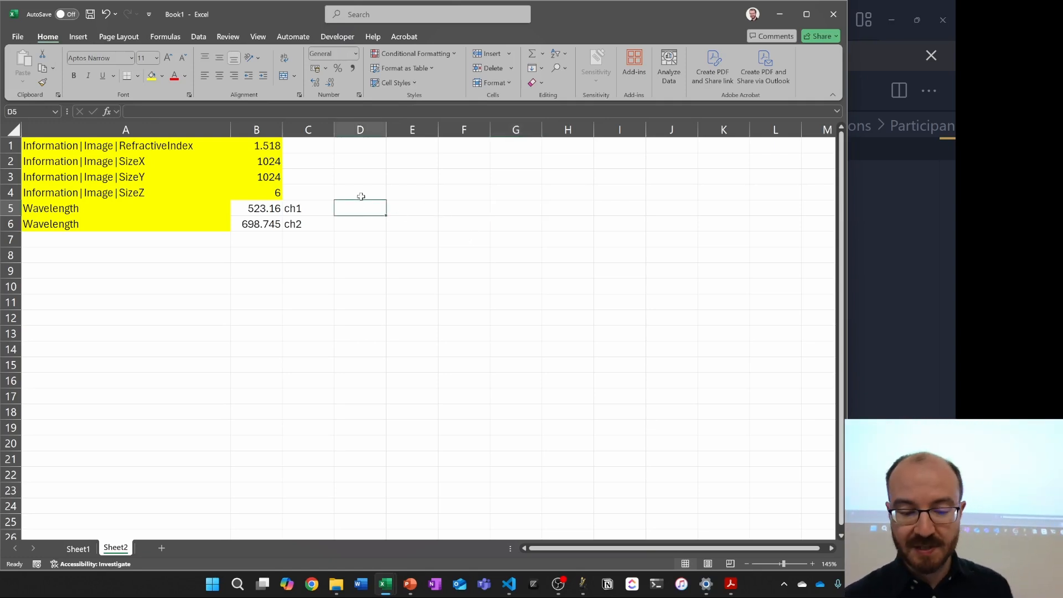
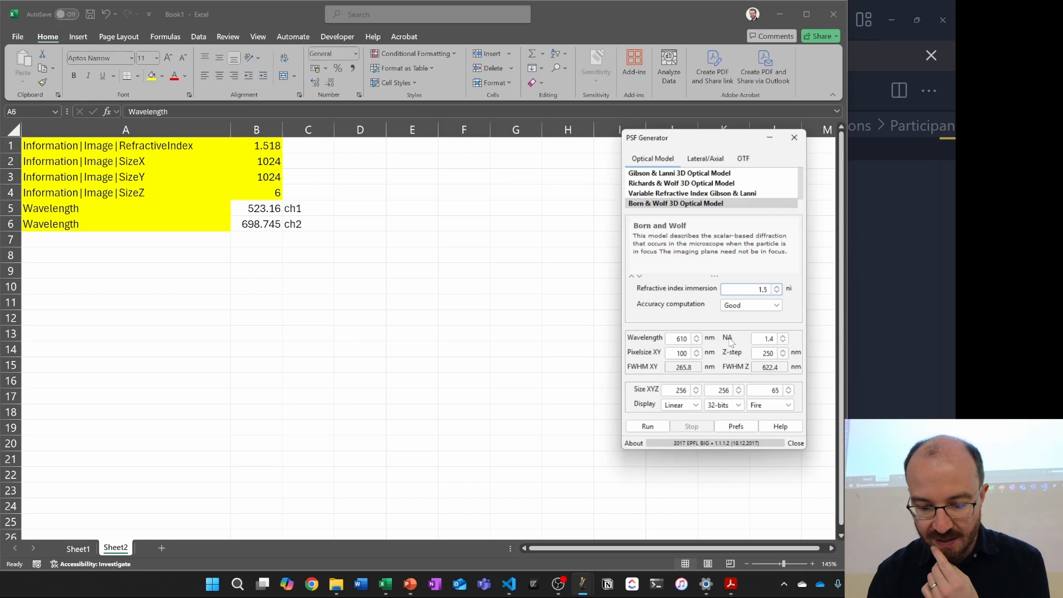
# Step: Search Sheet1 for the objective's numerical aperture entry, ending with the search term "LensNA"
pyautogui.click(77, 549)
pyautogui.click(77, 549)
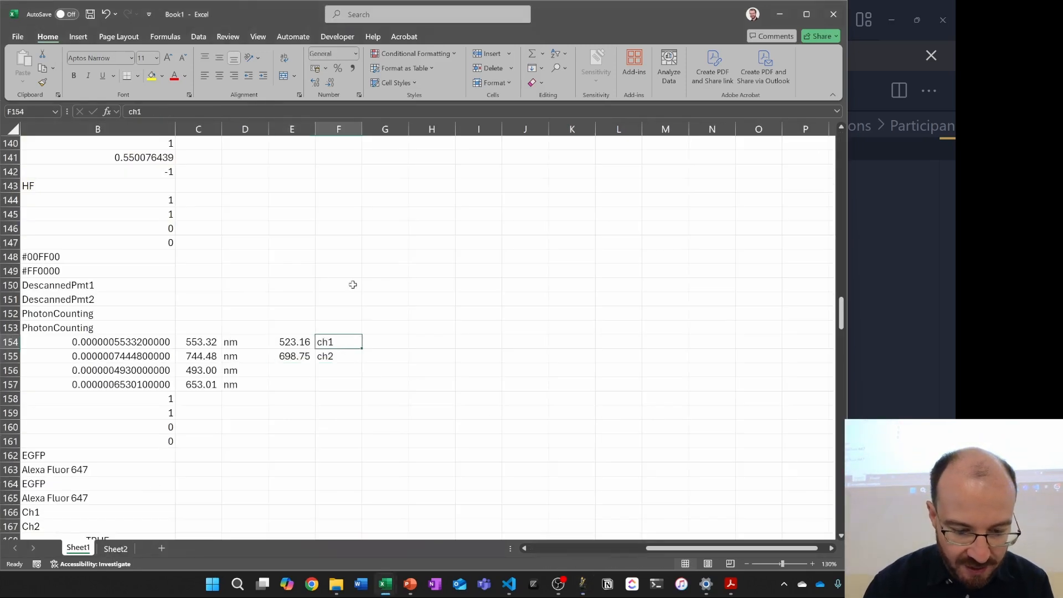
pyautogui.hotkey('ctrl', 'f')
pyautogui.write('Numeri')
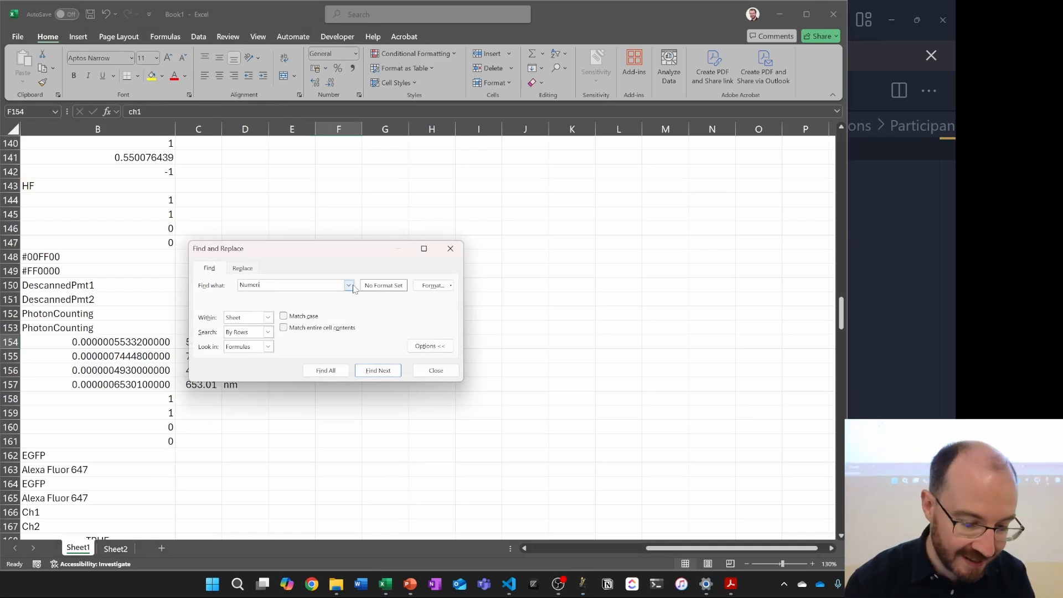
pyautogui.write('calNA')
pyautogui.press('Return')
pyautogui.press('Return')
pyautogui.write('Lens')
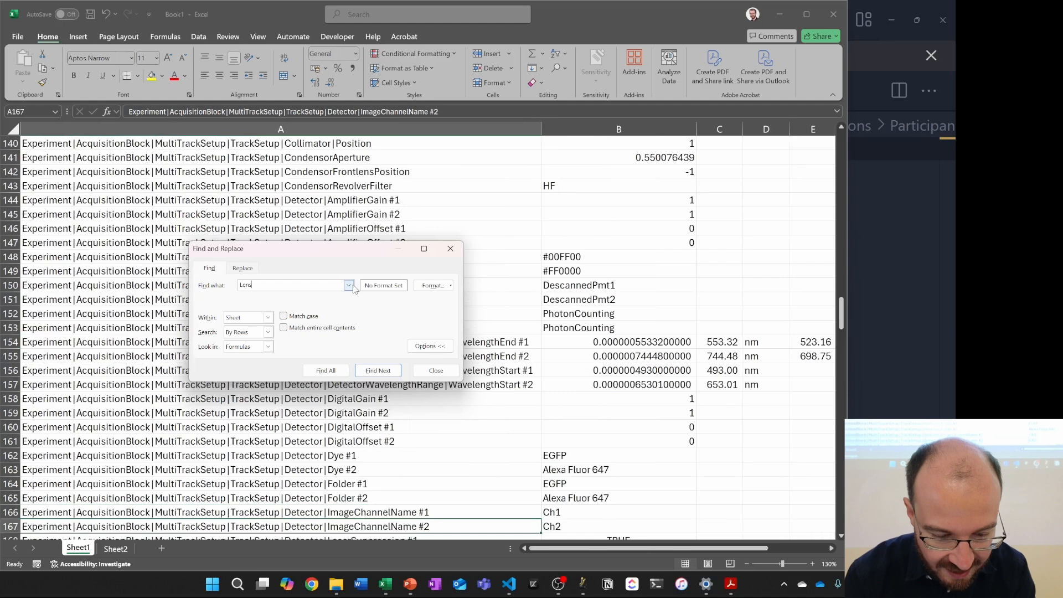
pyautogui.write('NA')
pyautogui.press('Return')
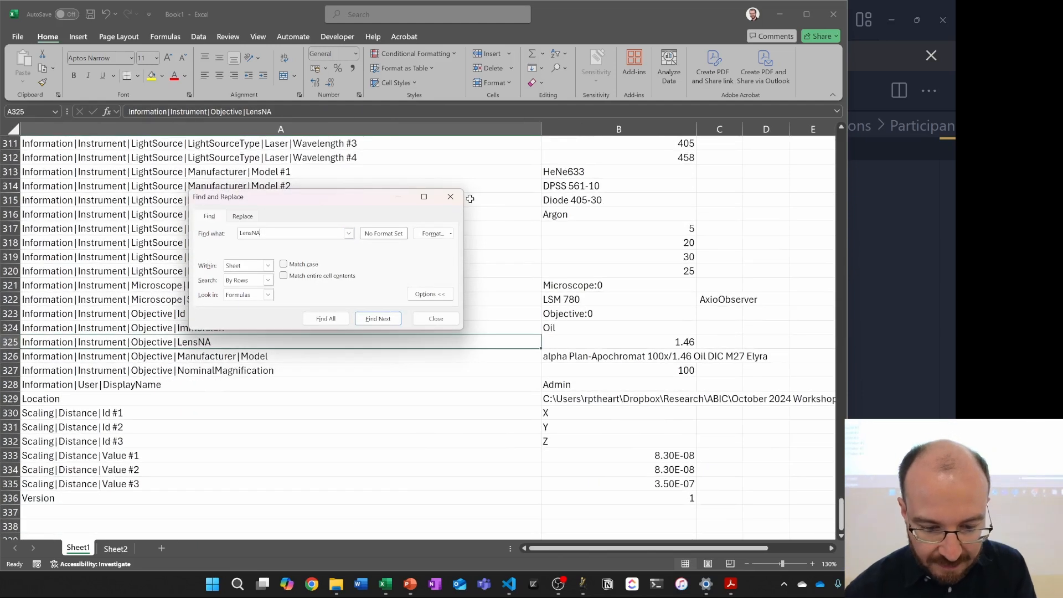
# Step: Close the search and highlight the whole LensNA row 325 in yellow
pyautogui.click(450, 196)
pyautogui.click(10, 342)
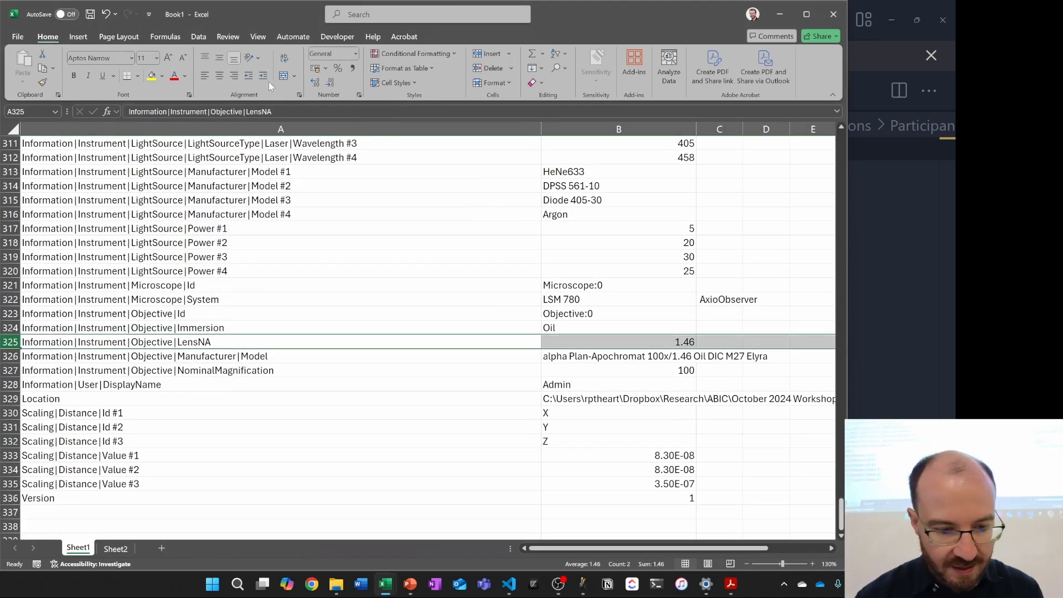
pyautogui.click(152, 75)
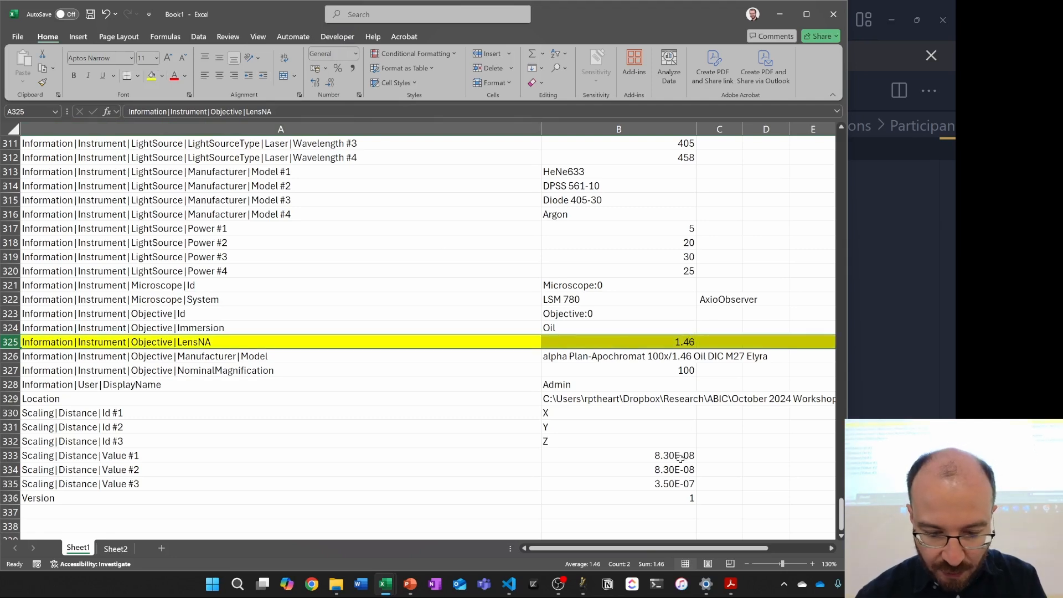
# Step: Copy the LensNA entry and its value from A325:B325 on Sheet1 to row 7 of Sheet2
pyautogui.moveTo(166, 341); pyautogui.dragTo(657, 342)
pyautogui.hotkey('ctrl', 'c')
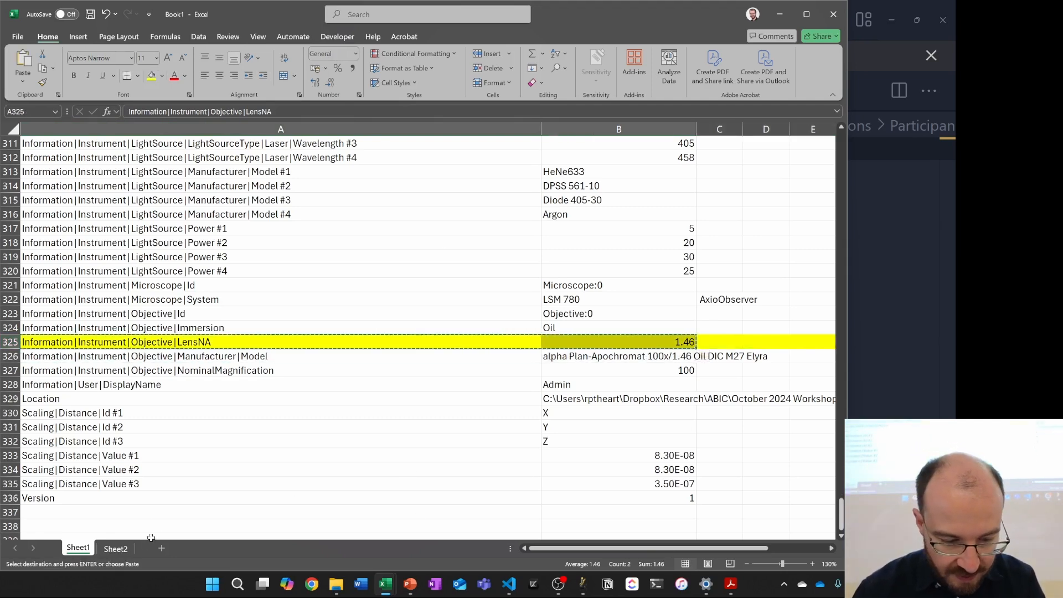
pyautogui.click(116, 548)
pyautogui.click(132, 237)
pyautogui.hotkey('ctrl', 'v')
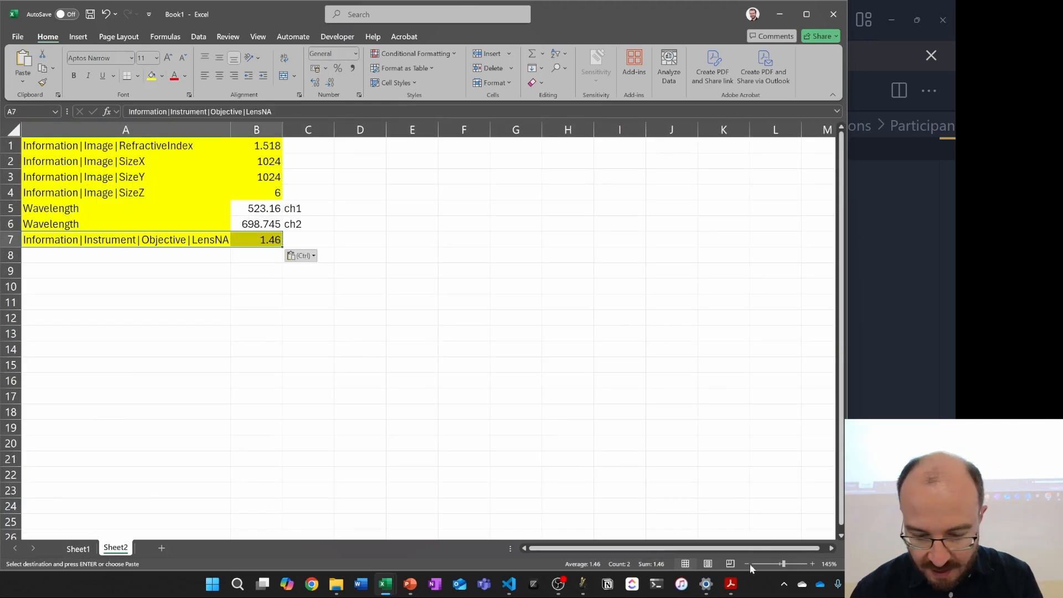
# Step: Check the pixel size and Z-step parameters in PSF Generator, then examine the Scaling Distance values in B333:B335 on Sheet1
pyautogui.click(585, 586)
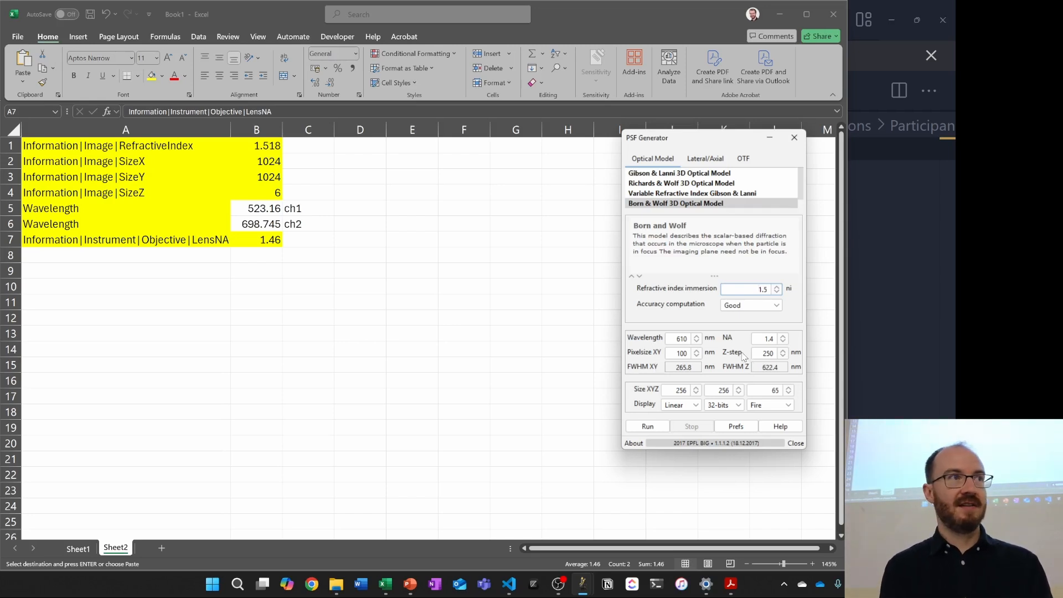
pyautogui.click(76, 548)
pyautogui.click(76, 548)
pyautogui.click(281, 302)
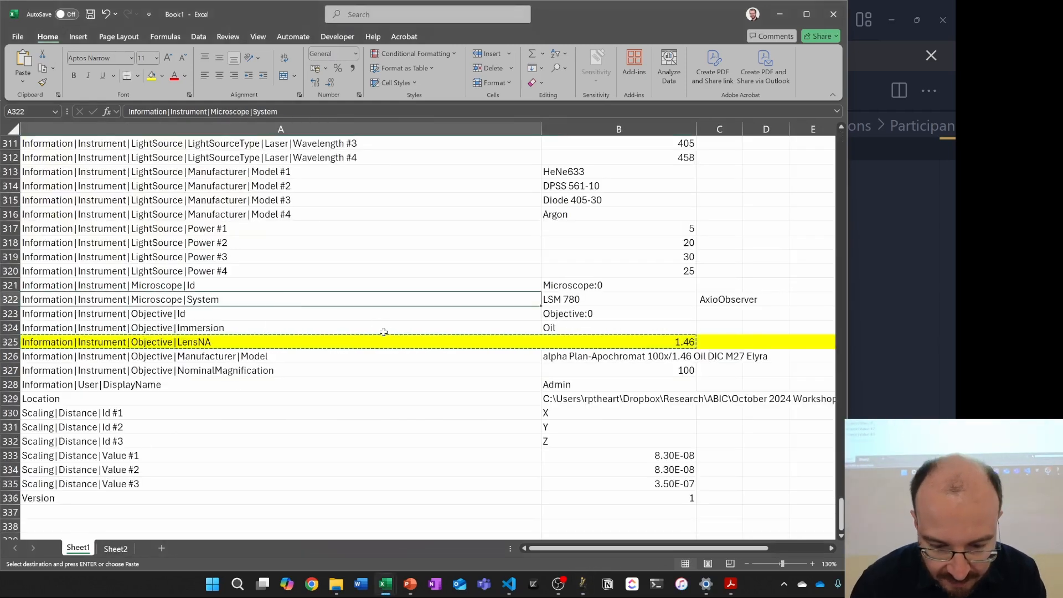
pyautogui.scroll(2, 388, 332)
pyautogui.scroll(-9, 377, 374)
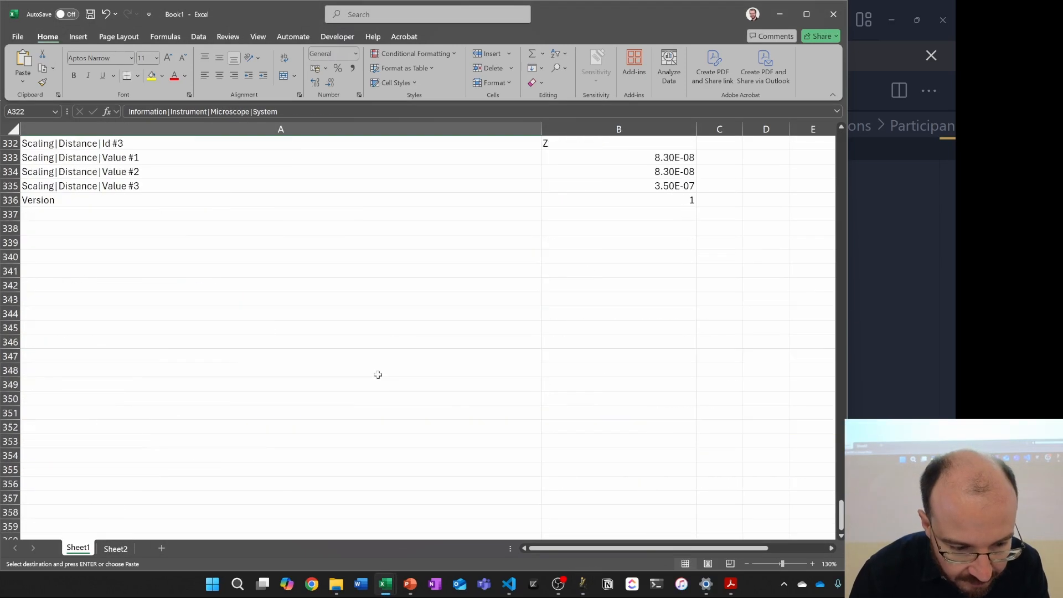
pyautogui.scroll(3, 418, 375)
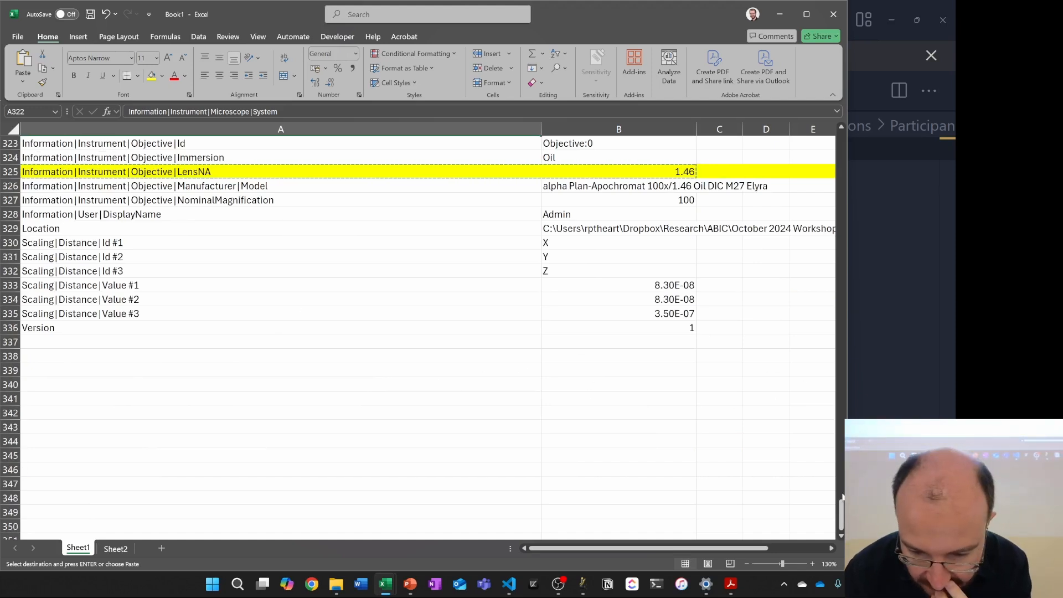
pyautogui.moveTo(663, 283); pyautogui.dragTo(667, 314)
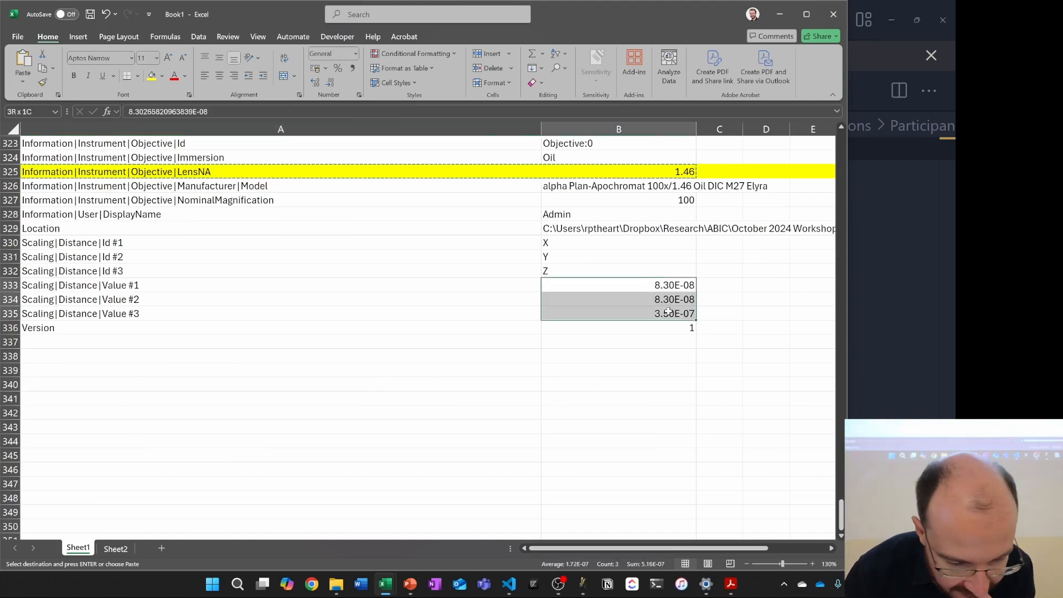
# Step: Highlight the ScalingX, ScalingY and ScalingZ entries in A84:B86 on Sheet1 in yellow
pyautogui.moveTo(843, 493); pyautogui.dragTo(795, 221)
pyautogui.moveTo(476, 376); pyautogui.dragTo(636, 404)
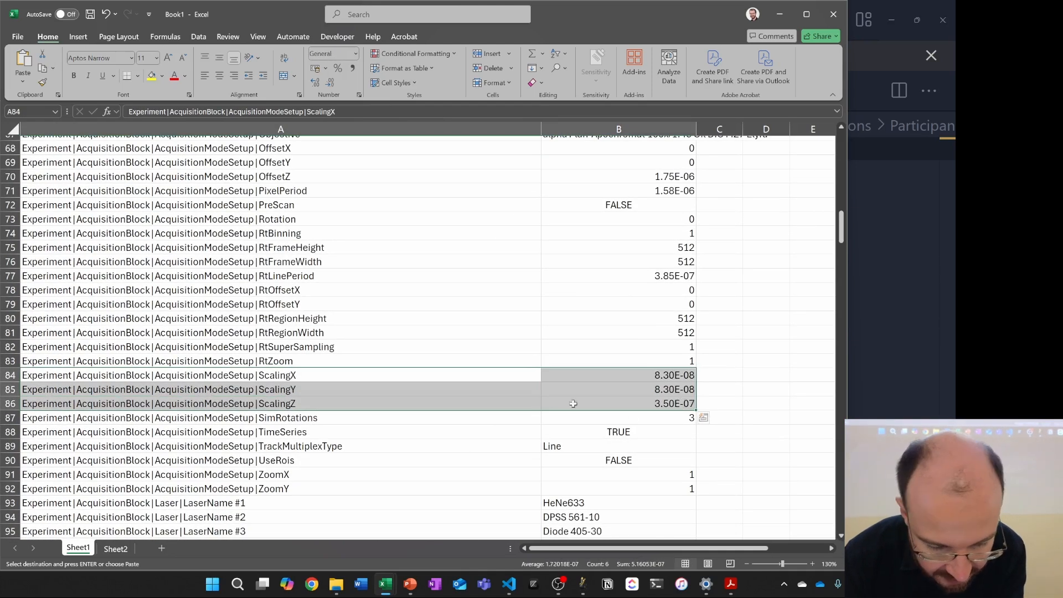
pyautogui.click(151, 76)
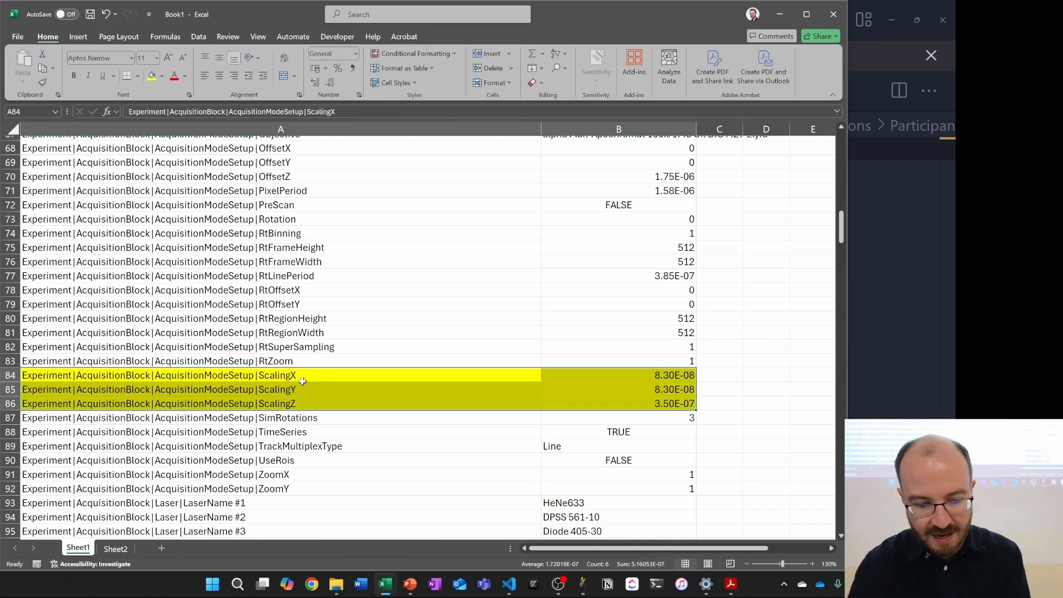
pyautogui.click(703, 372)
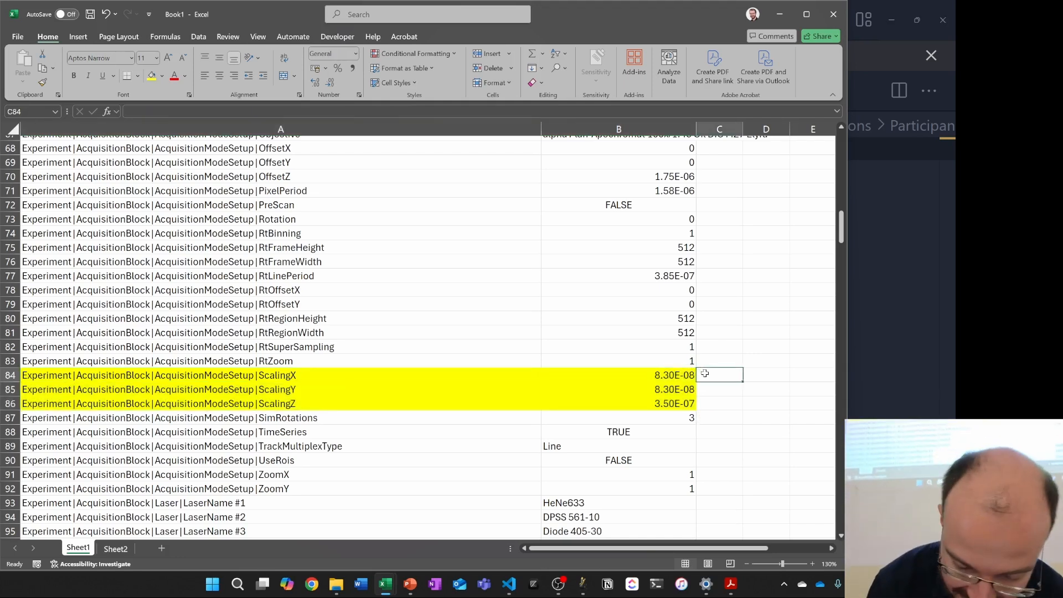
pyautogui.write('=')
pyautogui.press('Left')
pyautogui.write('*1000')
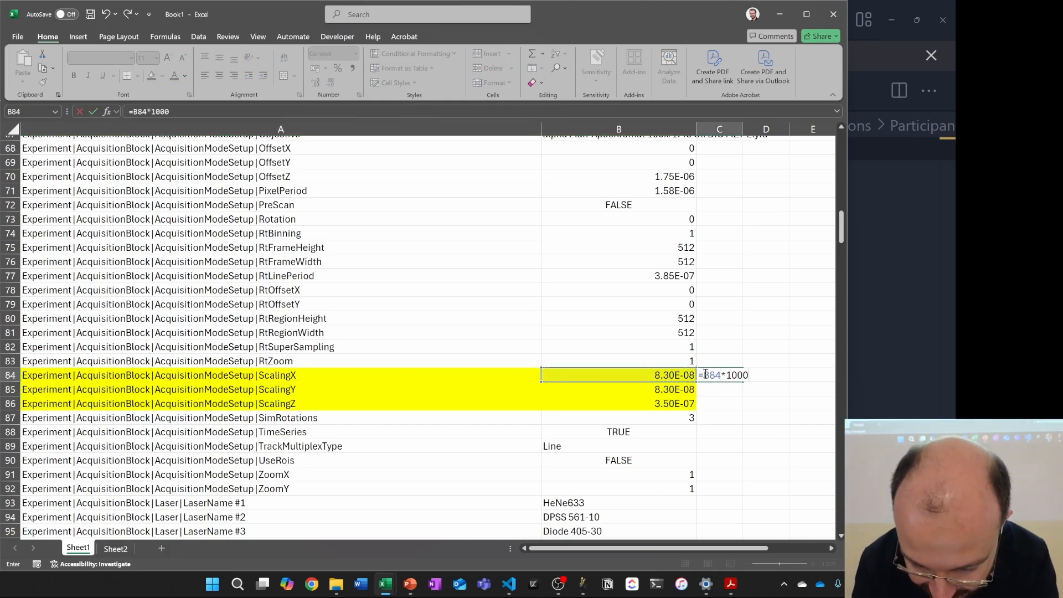
pyautogui.write('000000')
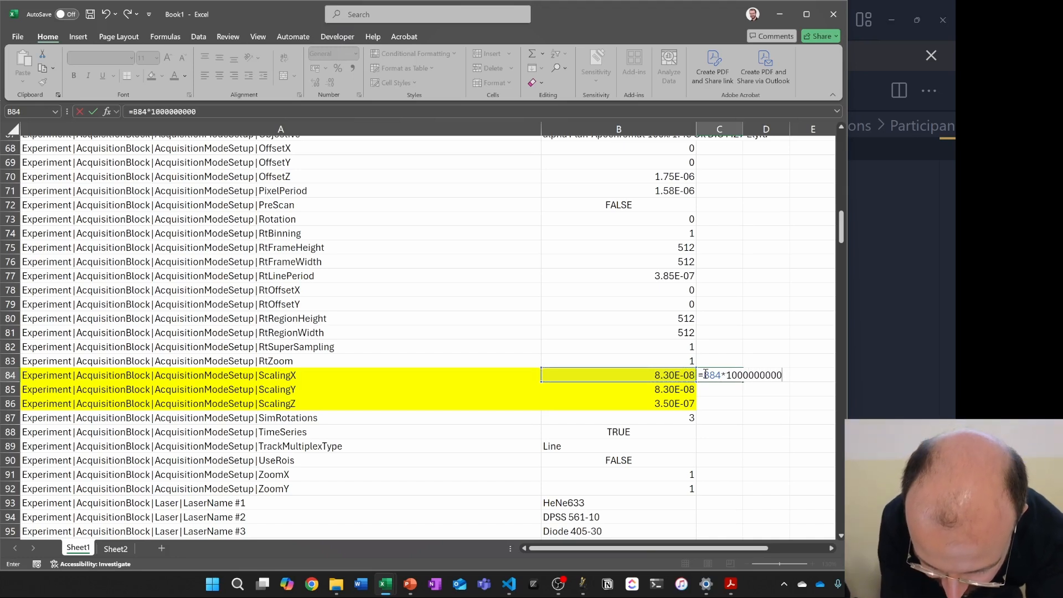
pyautogui.press('Return')
# Step: Format C84 as a two-decimal accounting number and fill its formula down to C86
pyautogui.click(725, 376)
pyautogui.click(353, 68)
pyautogui.moveTo(743, 382); pyautogui.dragTo(232, 400)
# Step: Copy the ScalingX, ScalingY and ScalingZ rows with their nanometre conversions from A84:C86 to Sheet2 starting at A8
pyautogui.click(763, 347)
pyautogui.click(754, 379)
pyautogui.hotkey('ctrl', 'c')
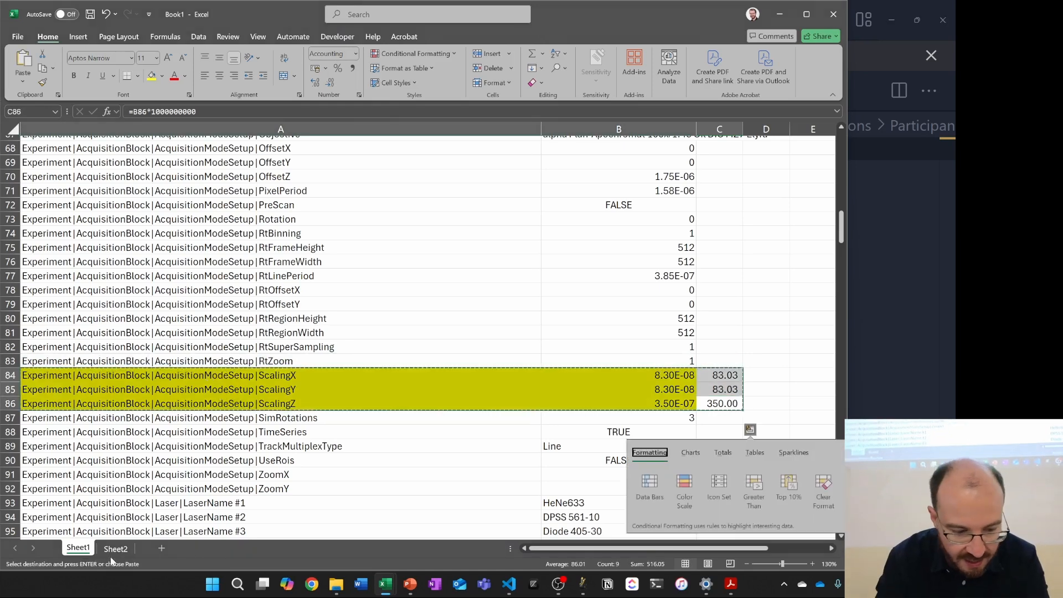
pyautogui.click(115, 549)
pyautogui.click(119, 268)
pyautogui.click(111, 254)
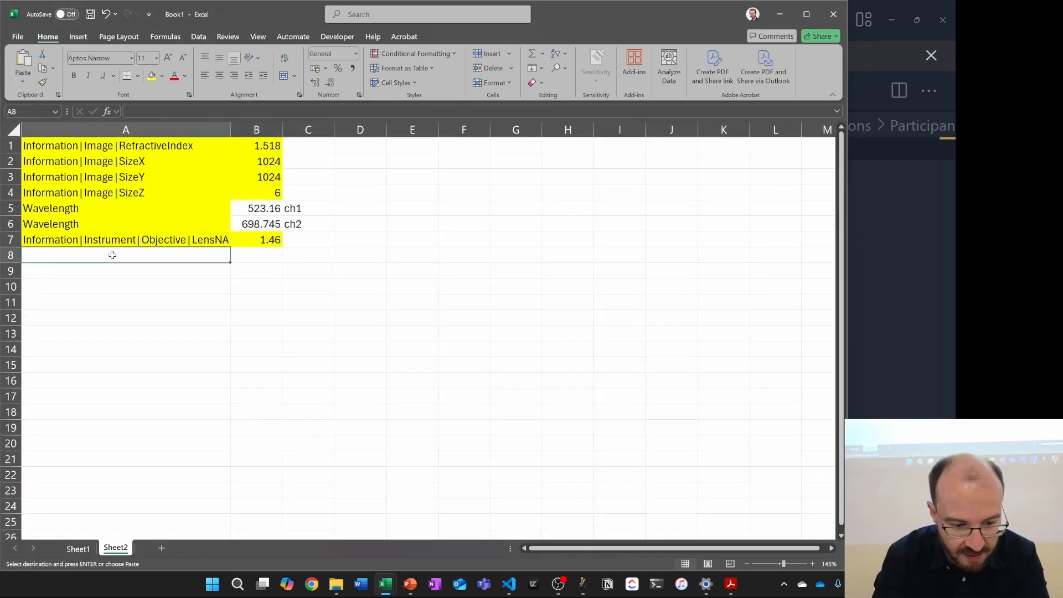
pyautogui.hotkey('ctrl', 'v')
pyautogui.click(340, 399)
pyautogui.click(259, 249)
pyautogui.moveTo(259, 250); pyautogui.dragTo(307, 288)
pyautogui.click(321, 331)
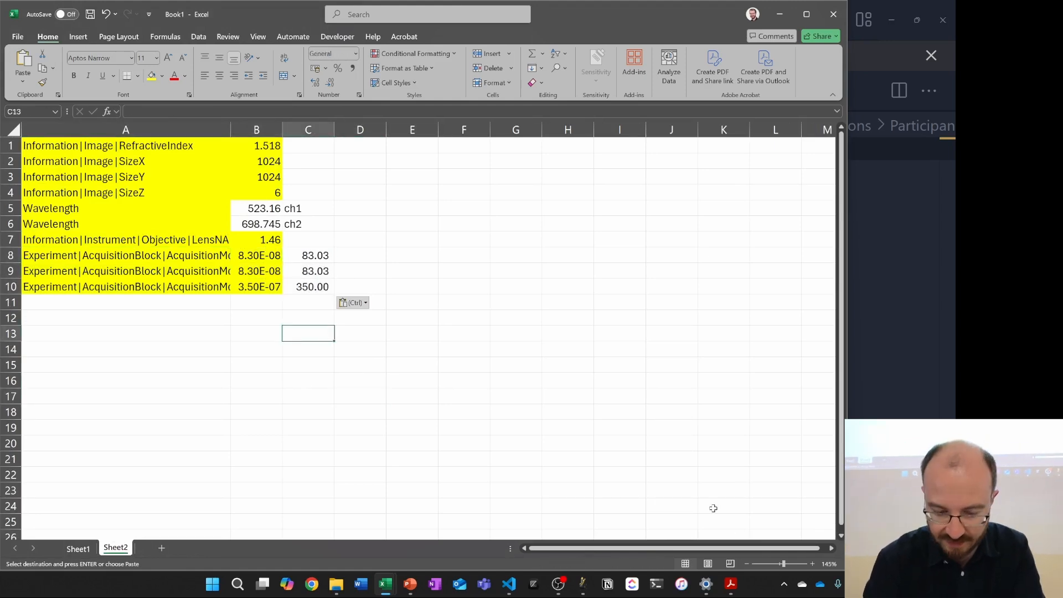
# Step: Narrow the Excel window to sit beside PSF Generator, then set the immersion refractive index there to 1.518
pyautogui.moveTo(850, 342); pyautogui.dragTo(459, 335)
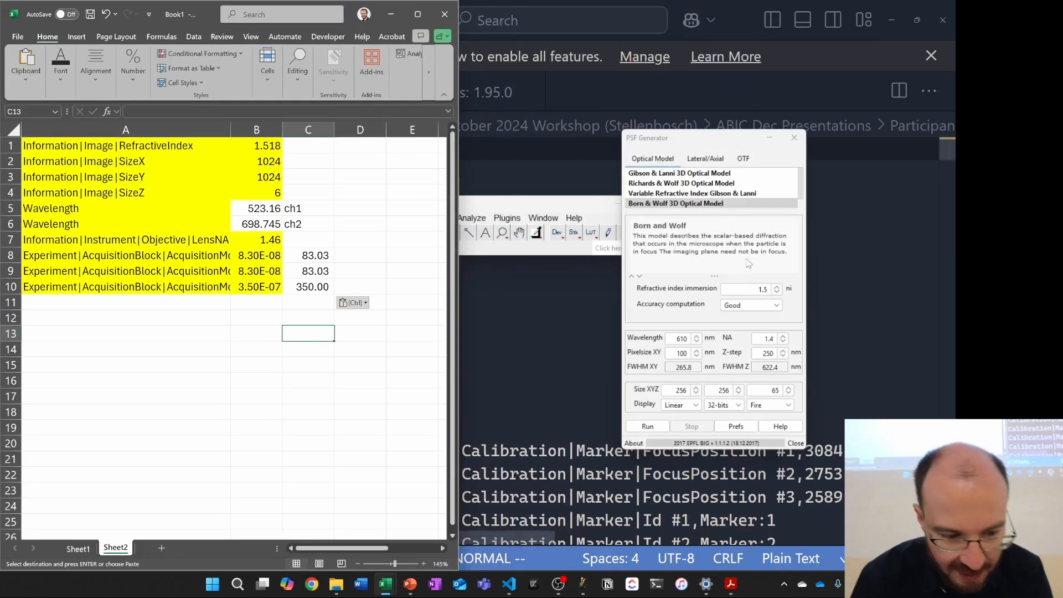
pyautogui.click(799, 331)
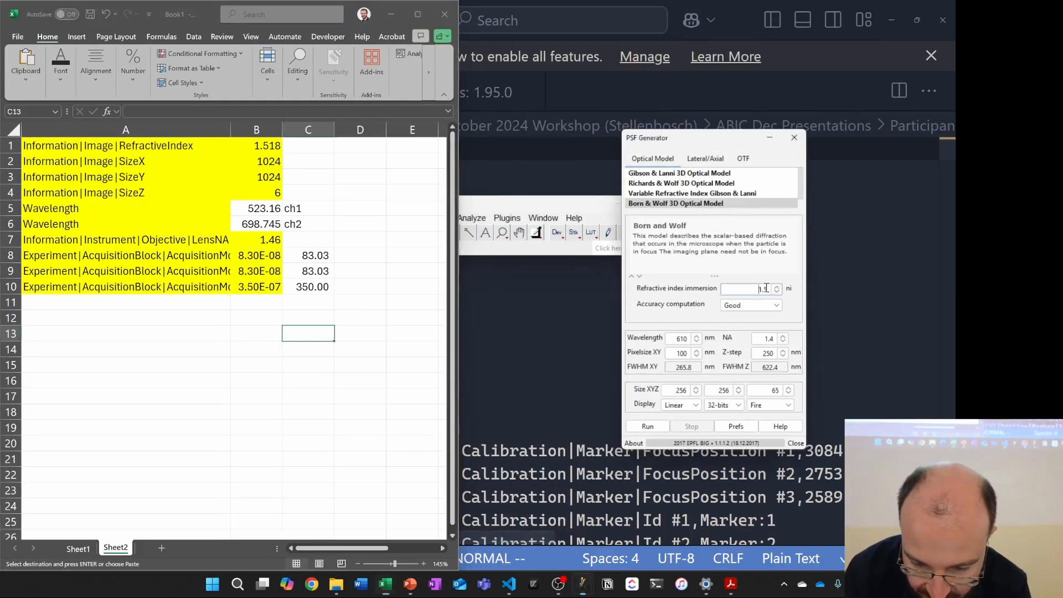
pyautogui.write('16')
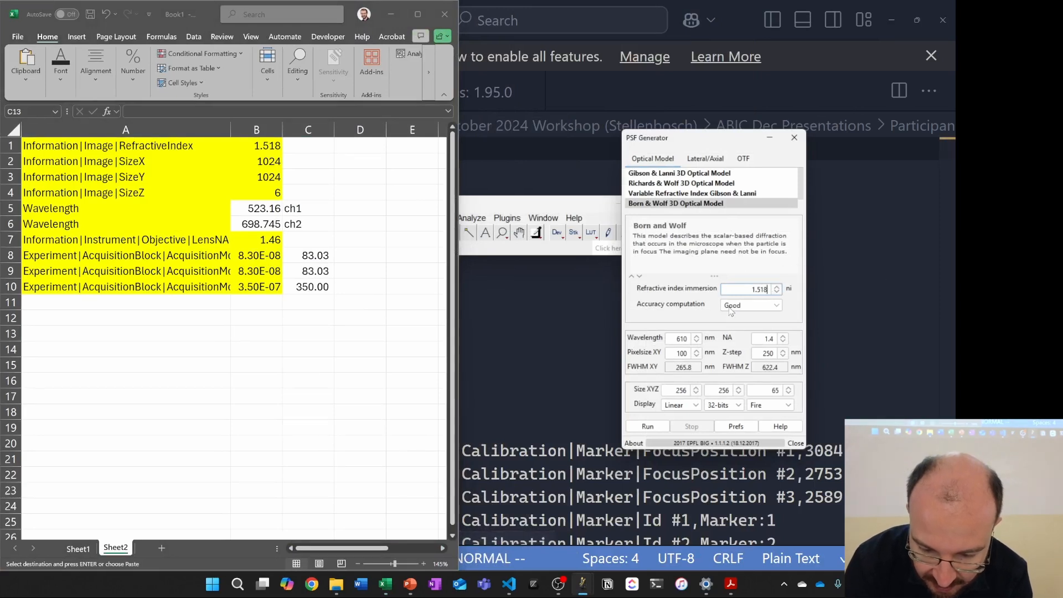
# Step: Set the accuracy computation to Better and the wavelength to 523 nm for channel 1
pyautogui.click(751, 305)
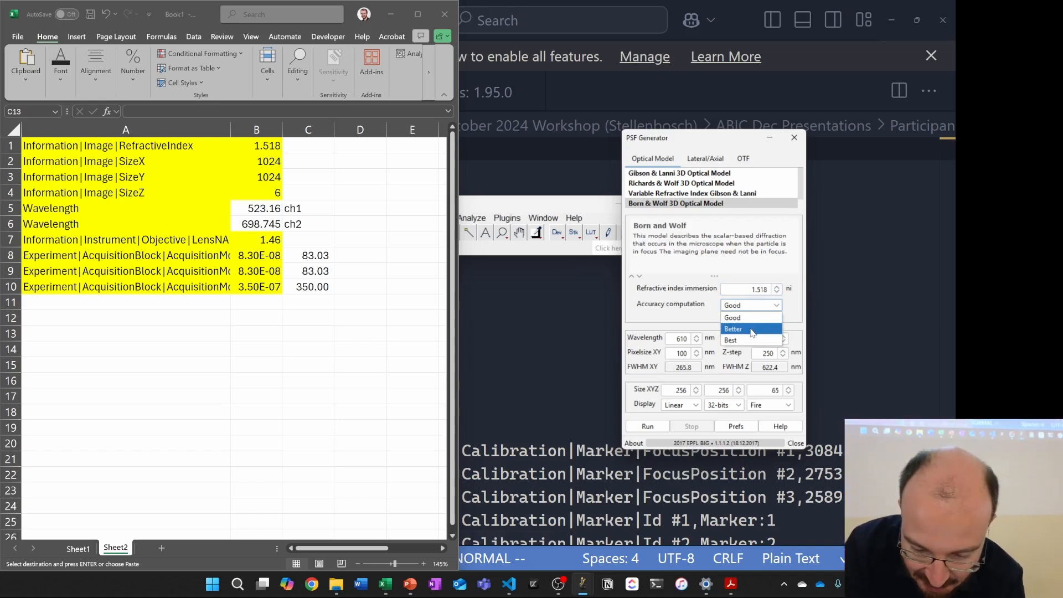
pyautogui.click(750, 330)
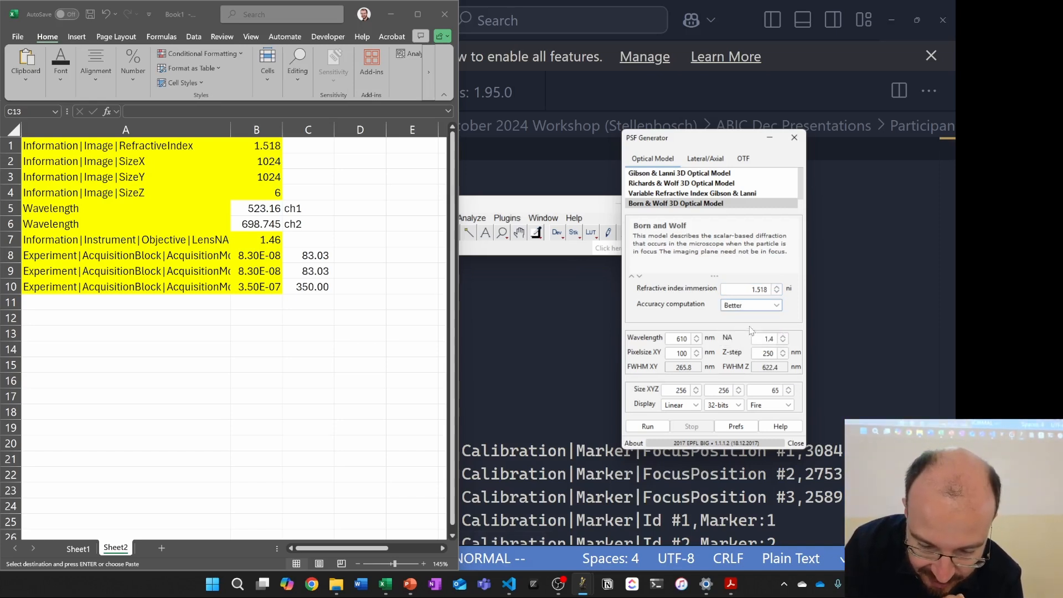
pyautogui.click(678, 338)
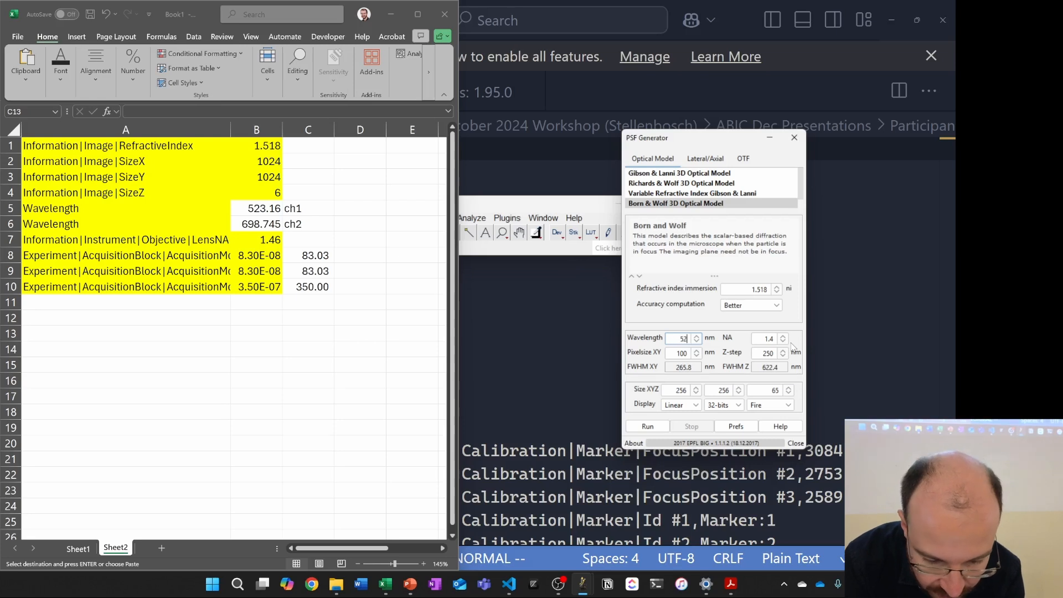
# Step: Set the NA to 1.46, the XY pixel size to 83 nm and the Z-step to 350 nm
pyautogui.click(774, 338)
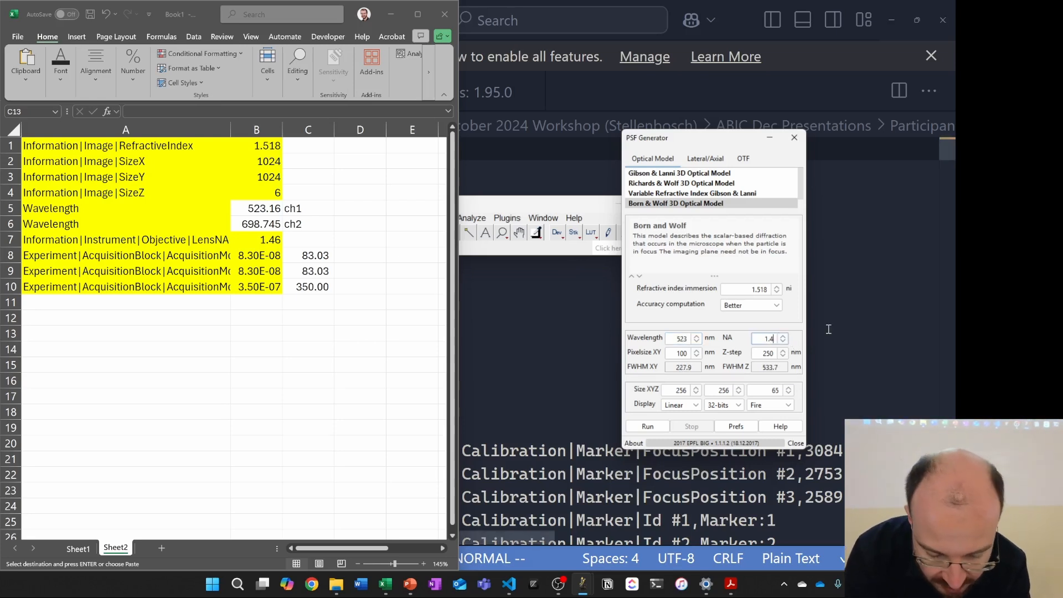
pyautogui.click(680, 352)
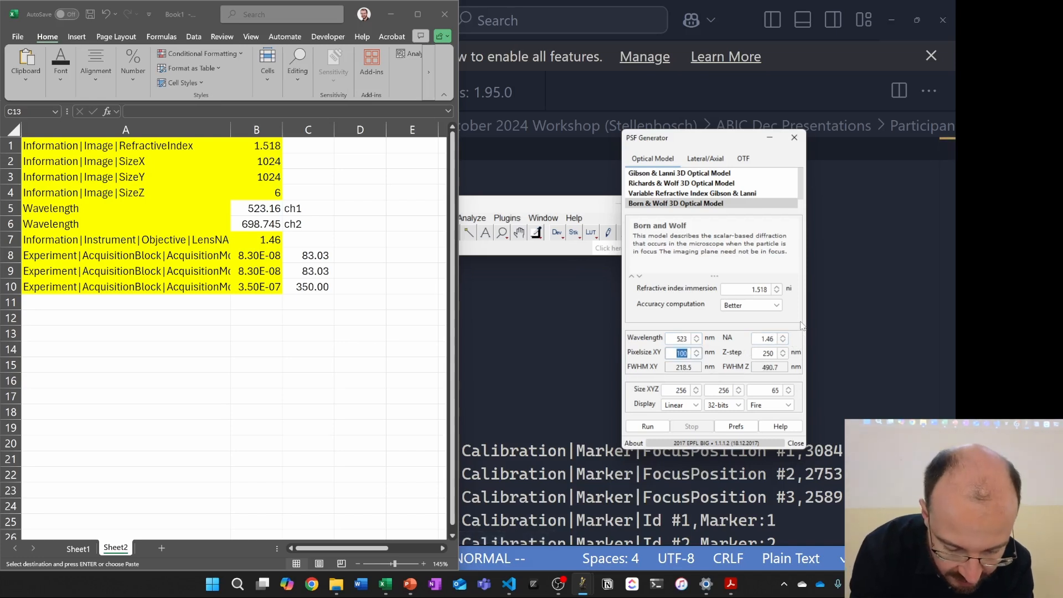
pyautogui.doubleClick(771, 353)
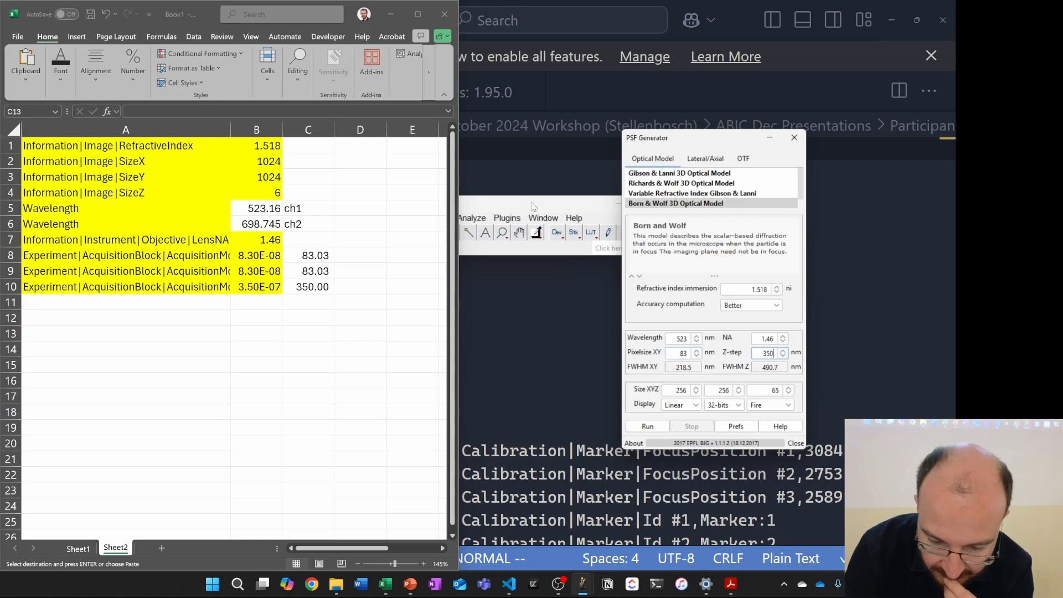
pyautogui.write('350')
pyautogui.press('Tab')
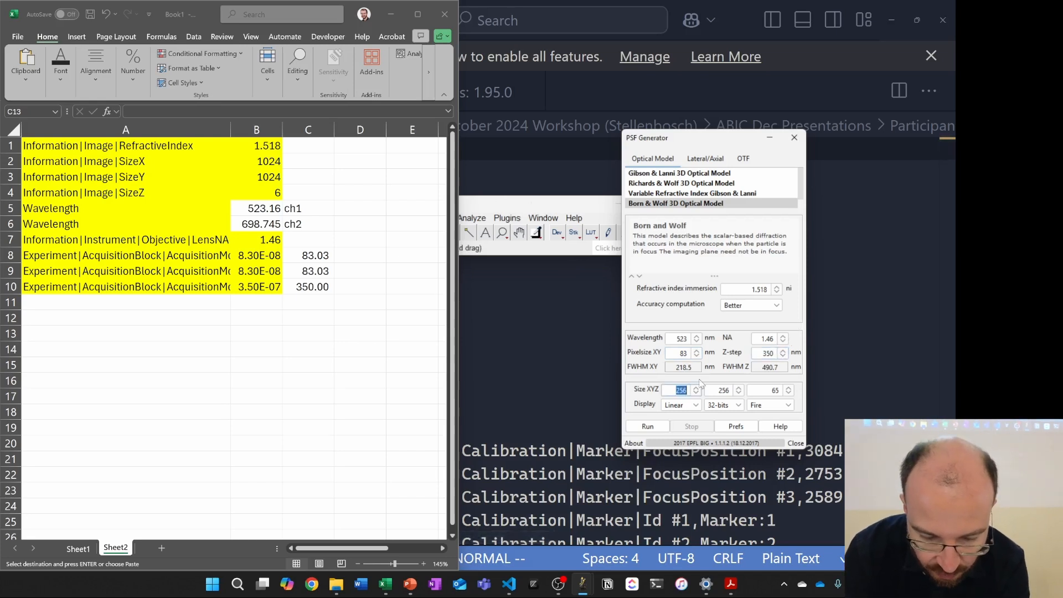
# Step: Set the PSF size to 1024 in X, 1024 in Y and 6 in Z
pyautogui.write('1024')
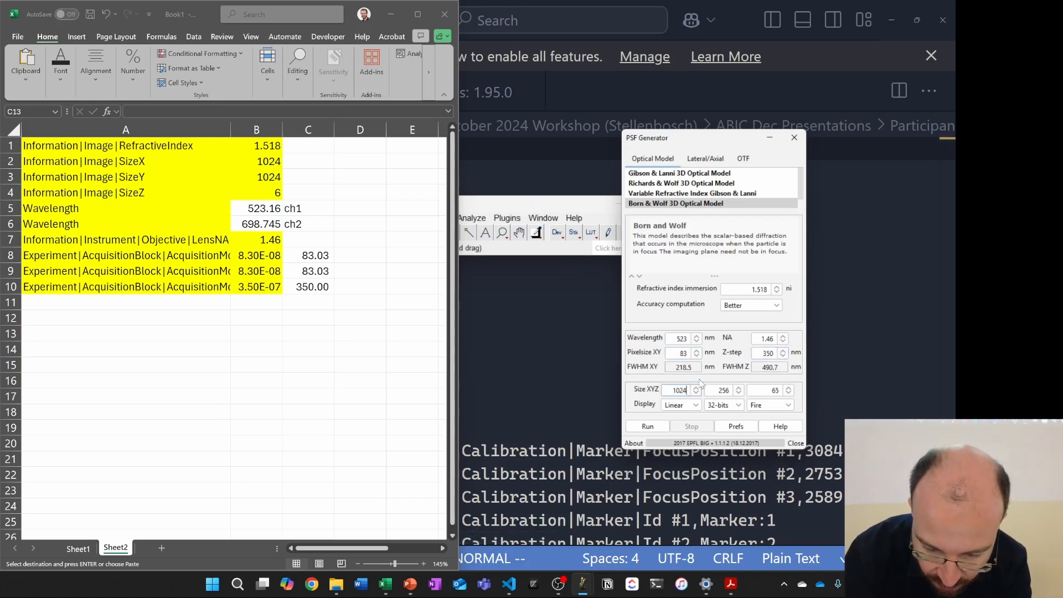
pyautogui.click(723, 394)
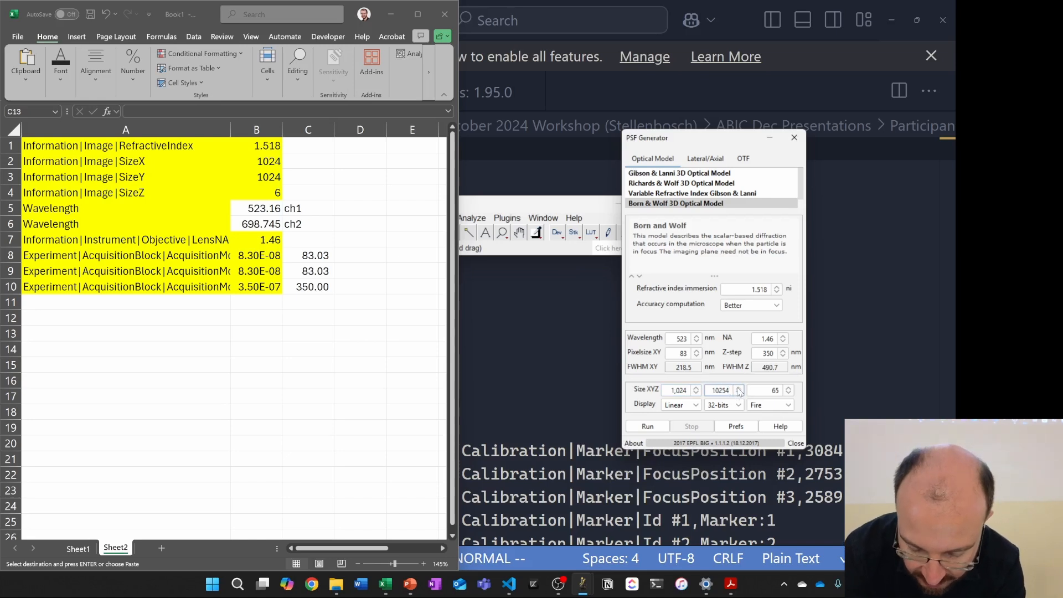
pyautogui.press('Tab')
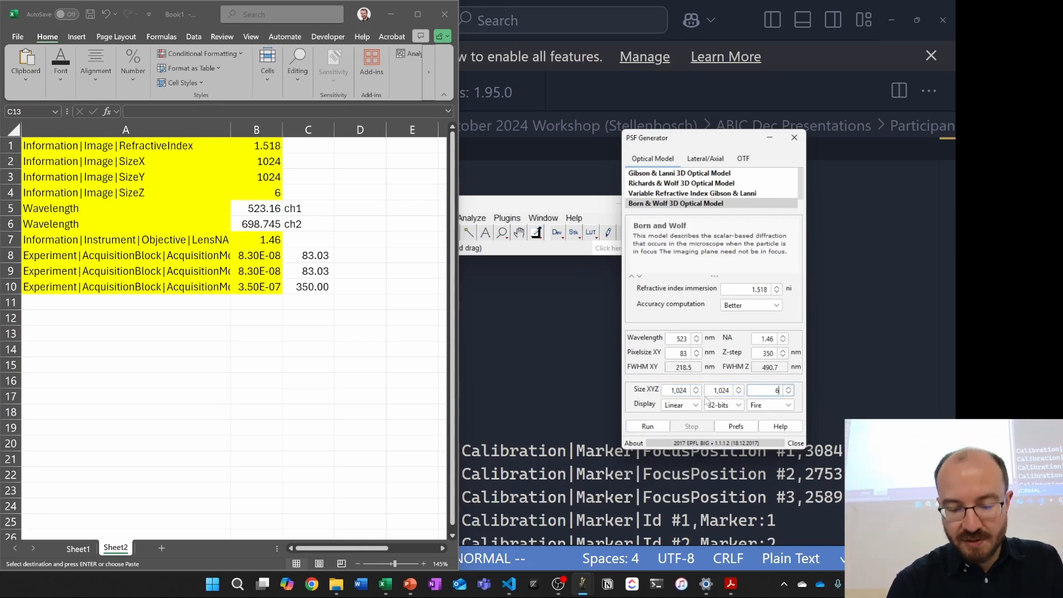
# Step: Generate the channel 1 PSF with the Born & Wolf model and step through its slices
pyautogui.click(652, 427)
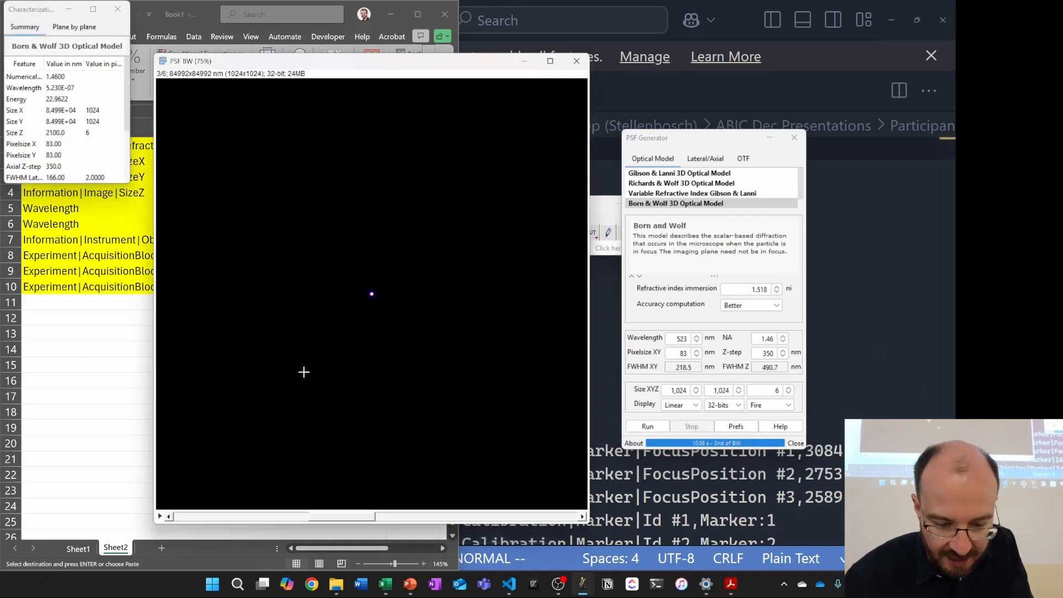
pyautogui.moveTo(343, 520); pyautogui.dragTo(287, 481)
pyautogui.scroll(5, 363, 290)
pyautogui.scroll(-3, 340, 341)
pyautogui.scroll(-2, 341, 340)
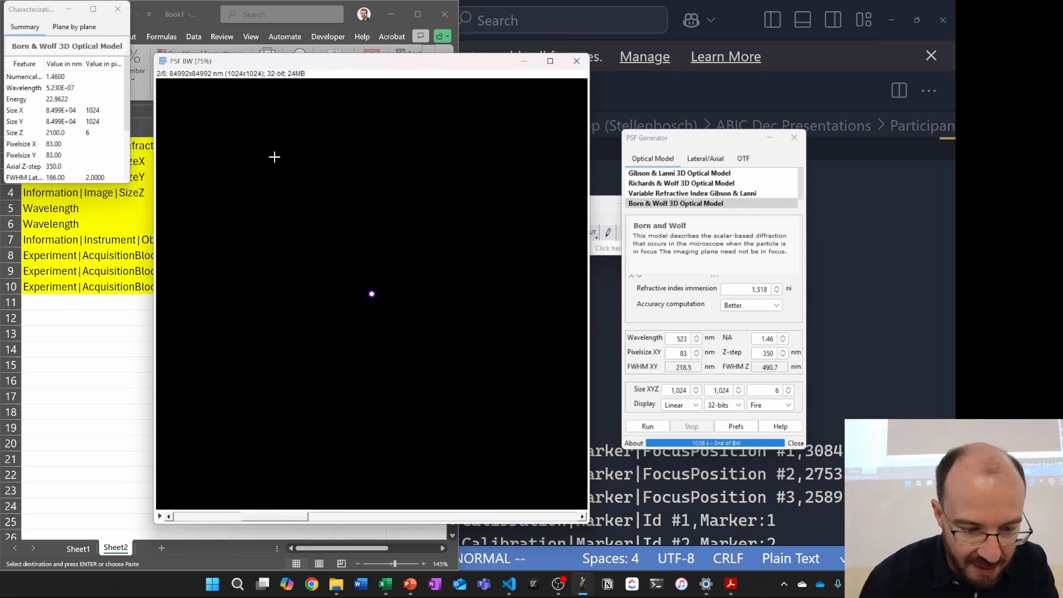
# Step: Save the generated PSF as the TIFF file PSF BW_ch1.tif in the 2_Deconvolution folder and close its image
pyautogui.moveTo(271, 66); pyautogui.dragTo(450, 78)
pyautogui.moveTo(583, 584)
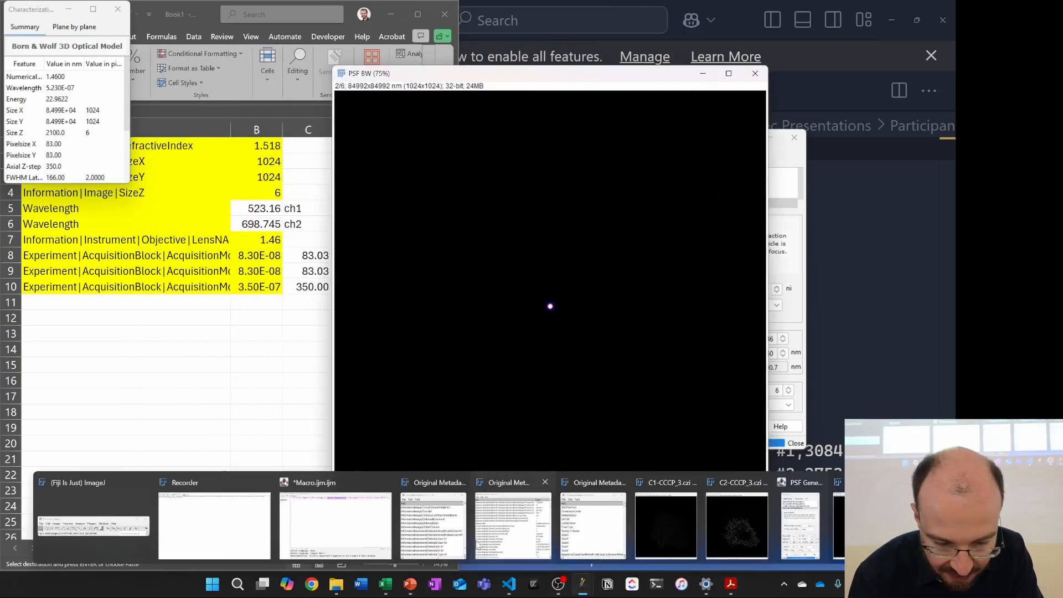
pyautogui.click(125, 504)
pyautogui.moveTo(415, 204); pyautogui.dragTo(68, 161)
pyautogui.click(28, 175)
pyautogui.moveTo(71, 342)
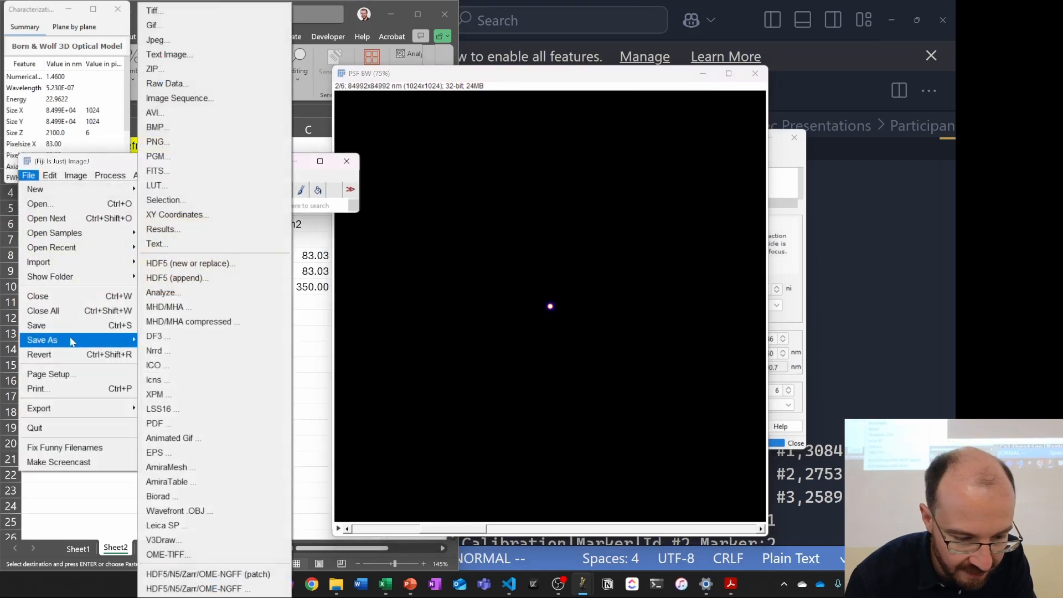
pyautogui.click(208, 20)
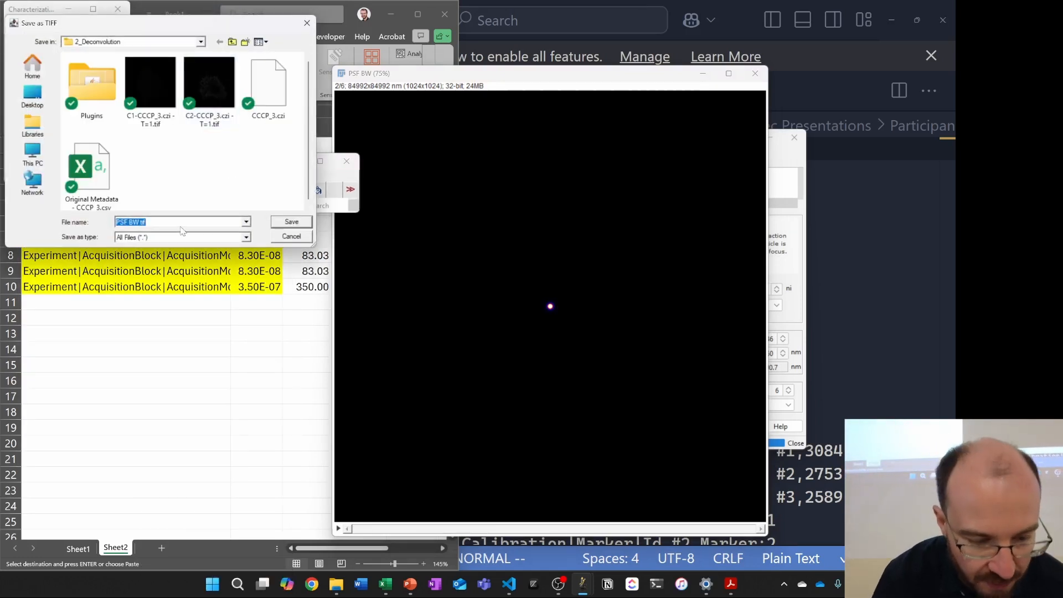
pyautogui.click(202, 221)
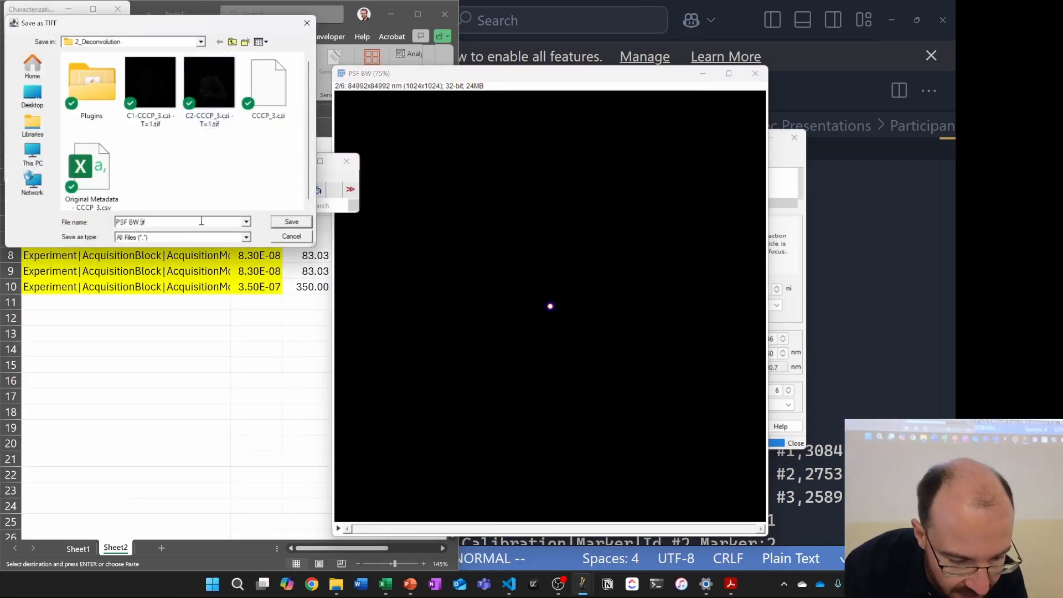
pyautogui.write('_ch1')
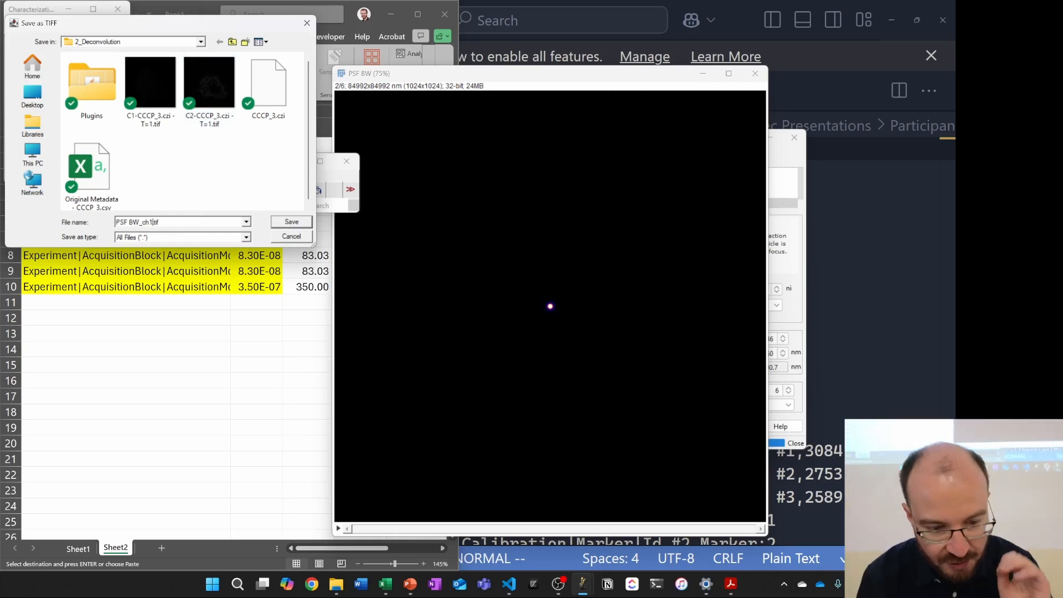
pyautogui.press('Return')
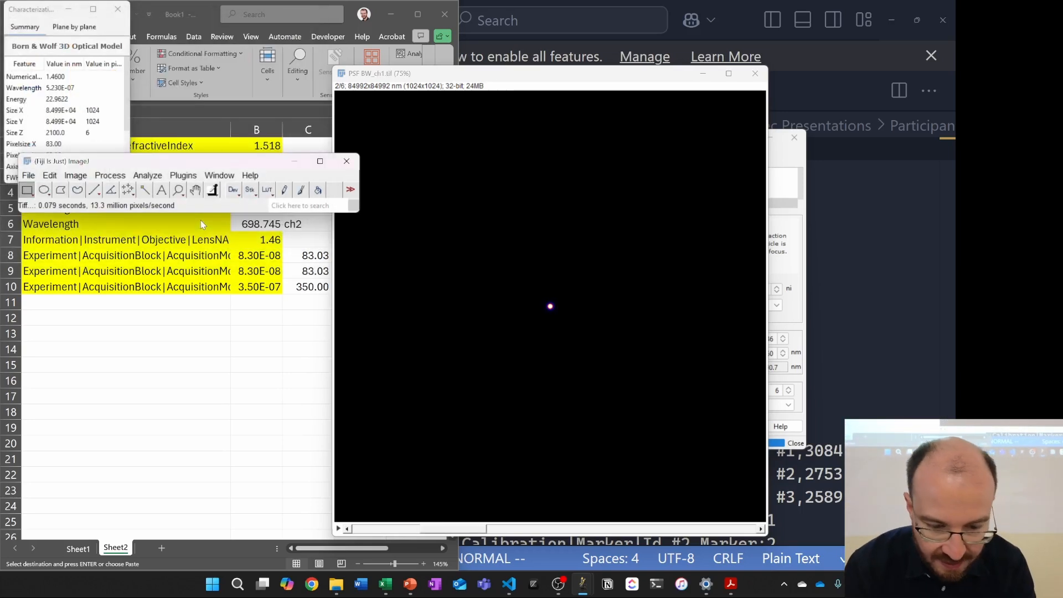
pyautogui.click(756, 74)
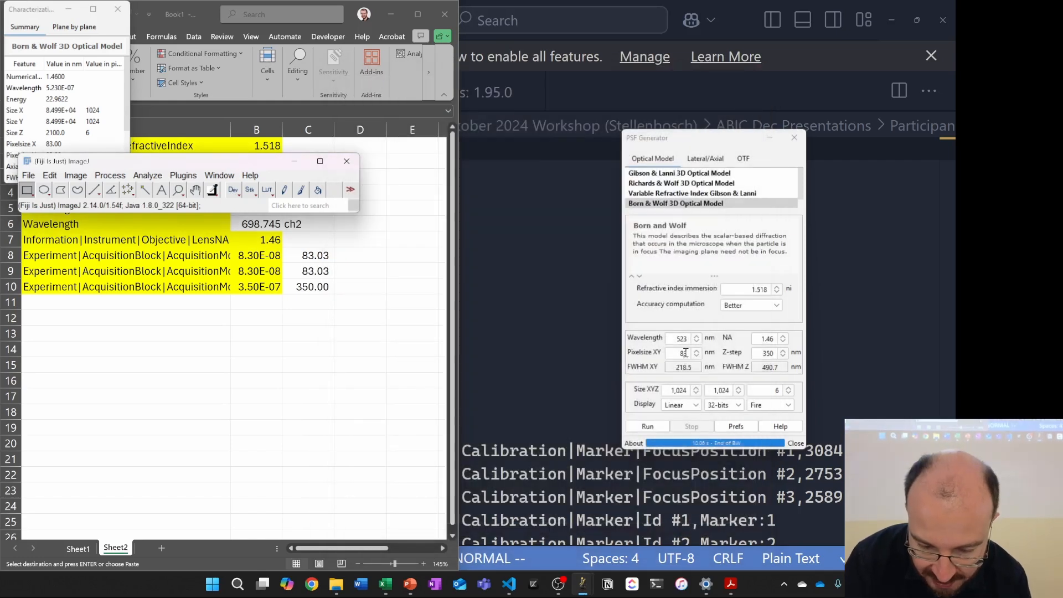
# Step: Set the wavelength to 698.7 nm, generate the channel 2 PSF and step through its slices
pyautogui.hotkey('ctrl', 'a')
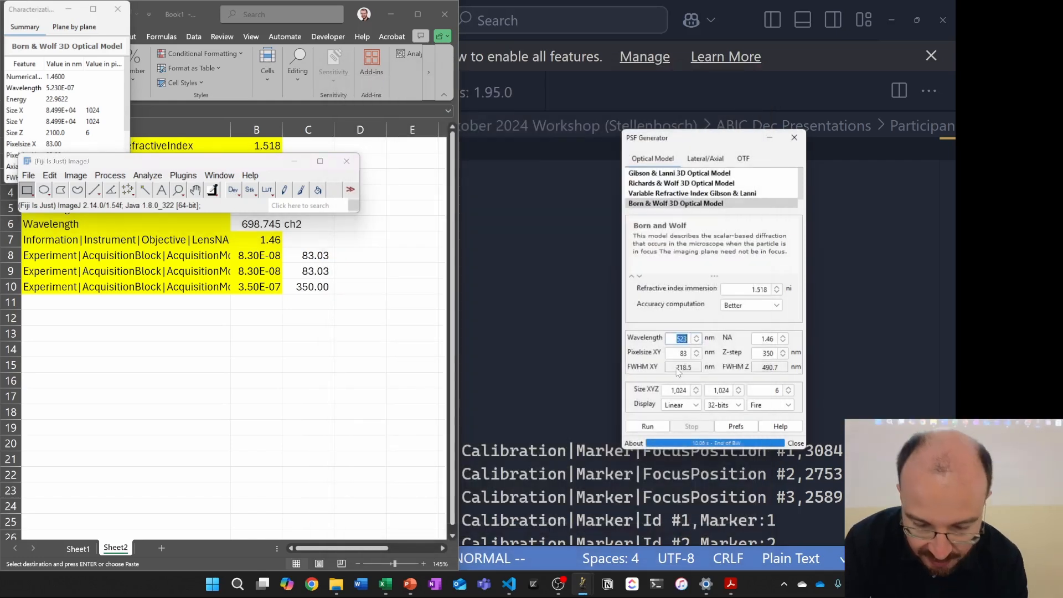
pyautogui.write('698')
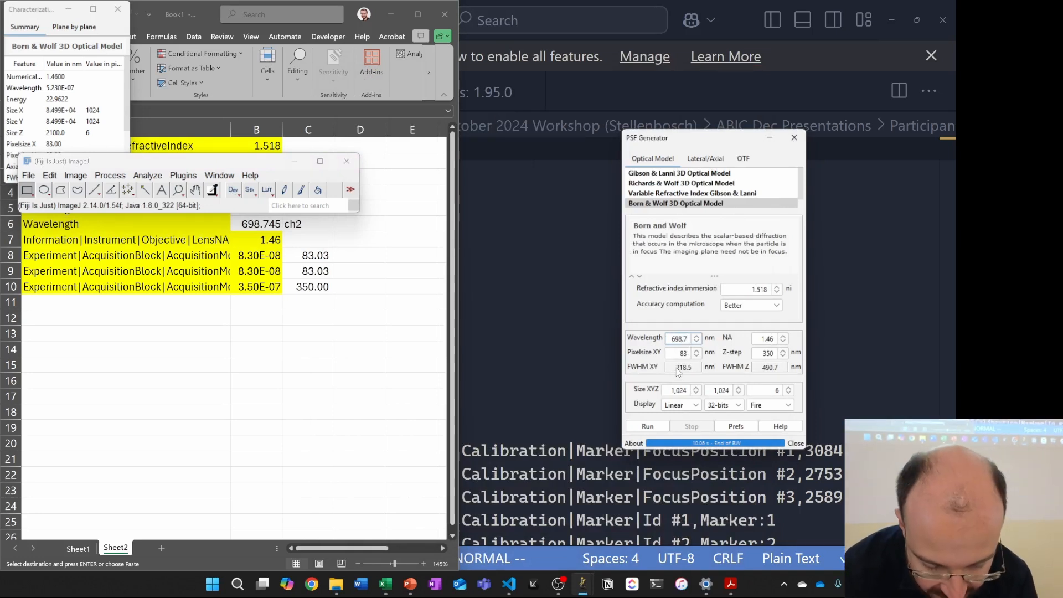
pyautogui.write('.7')
pyautogui.click(763, 353)
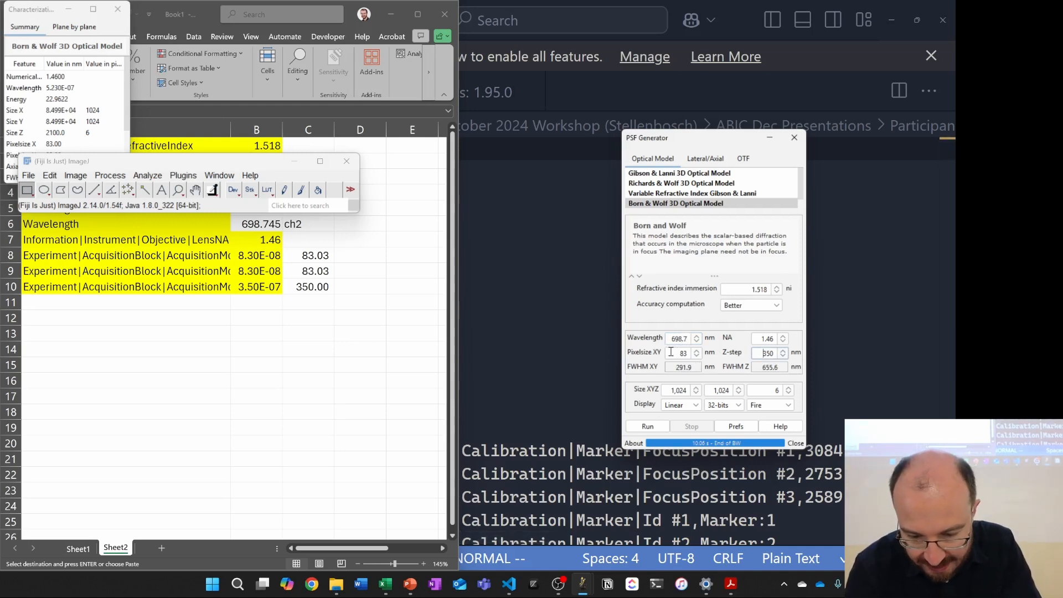
pyautogui.click(648, 427)
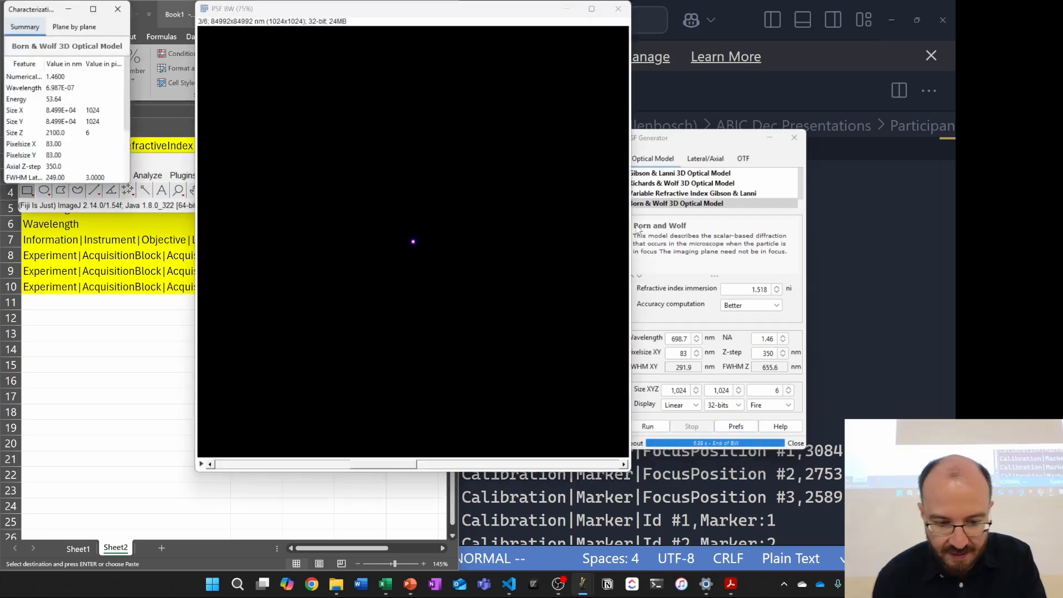
pyautogui.moveTo(384, 465); pyautogui.dragTo(455, 449)
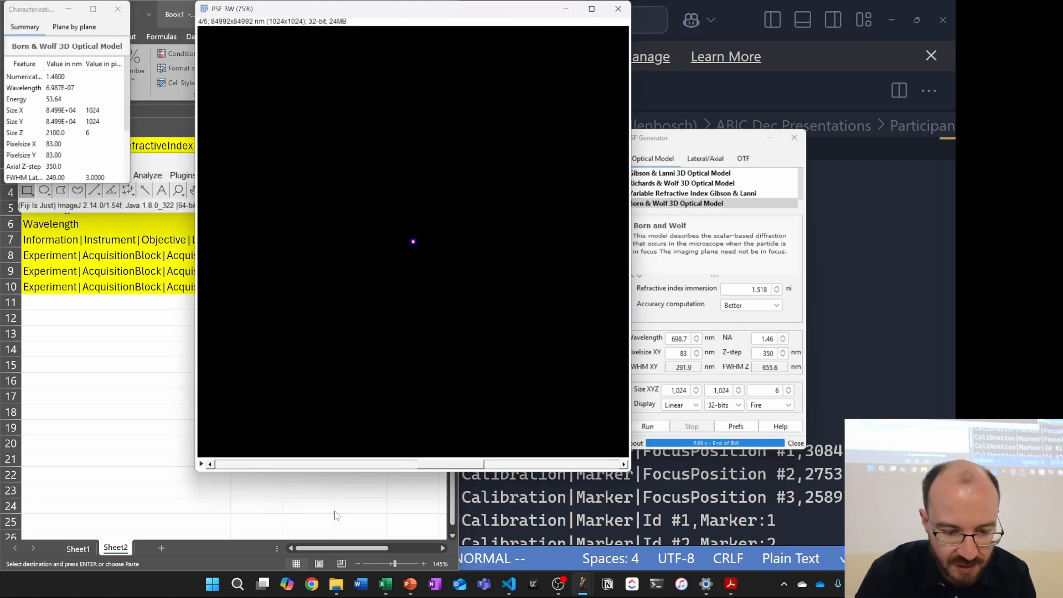
# Step: Save the channel 2 PSF as the TIFF file PSF BW_ch2.tif in the 2_Deconvolution folder
pyautogui.moveTo(231, 11); pyautogui.dragTo(371, 40)
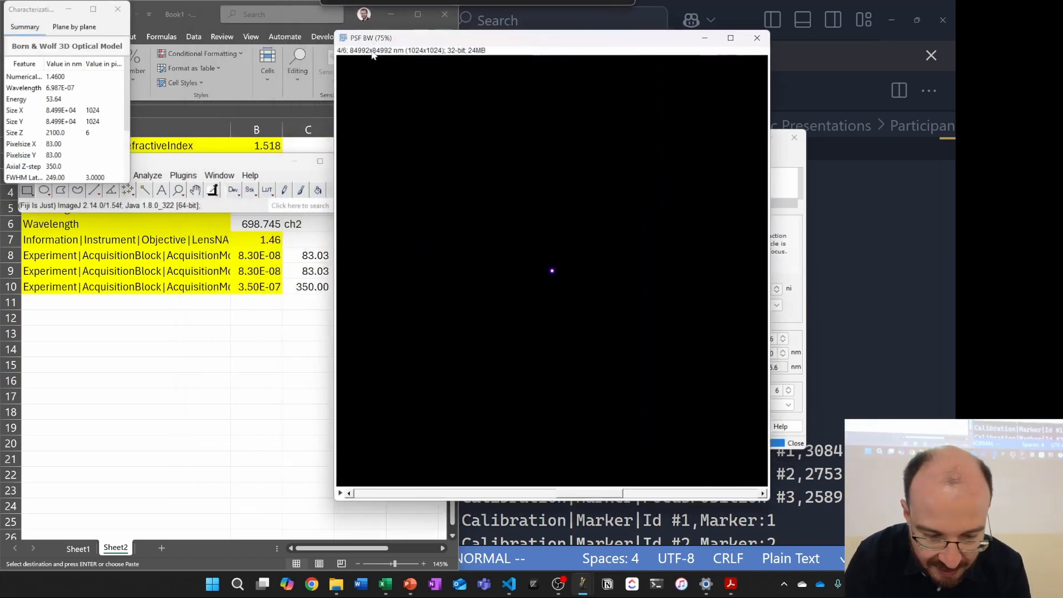
pyautogui.click(219, 166)
pyautogui.click(28, 175)
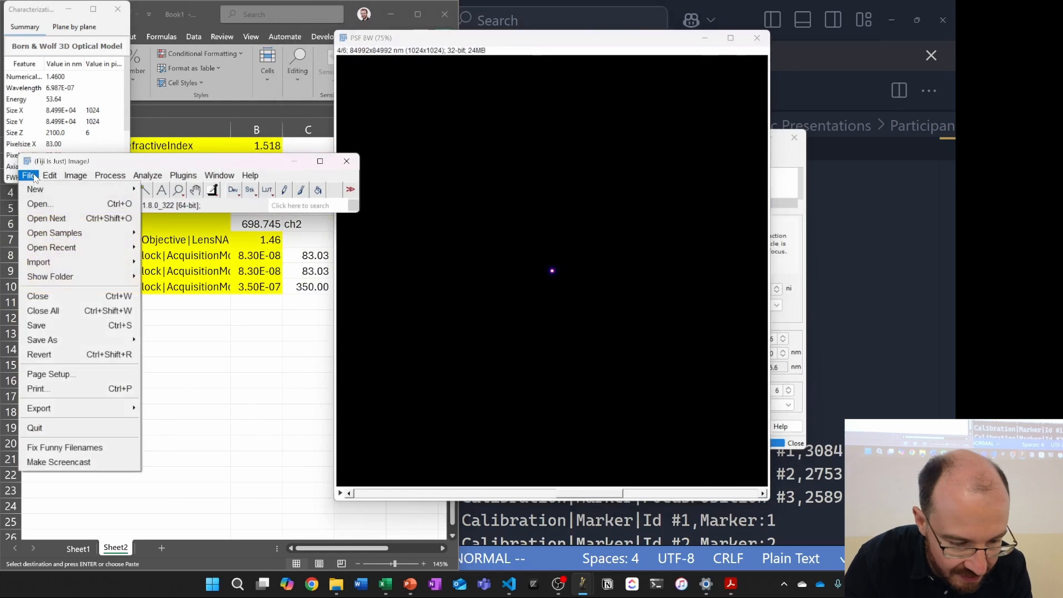
pyautogui.moveTo(101, 347)
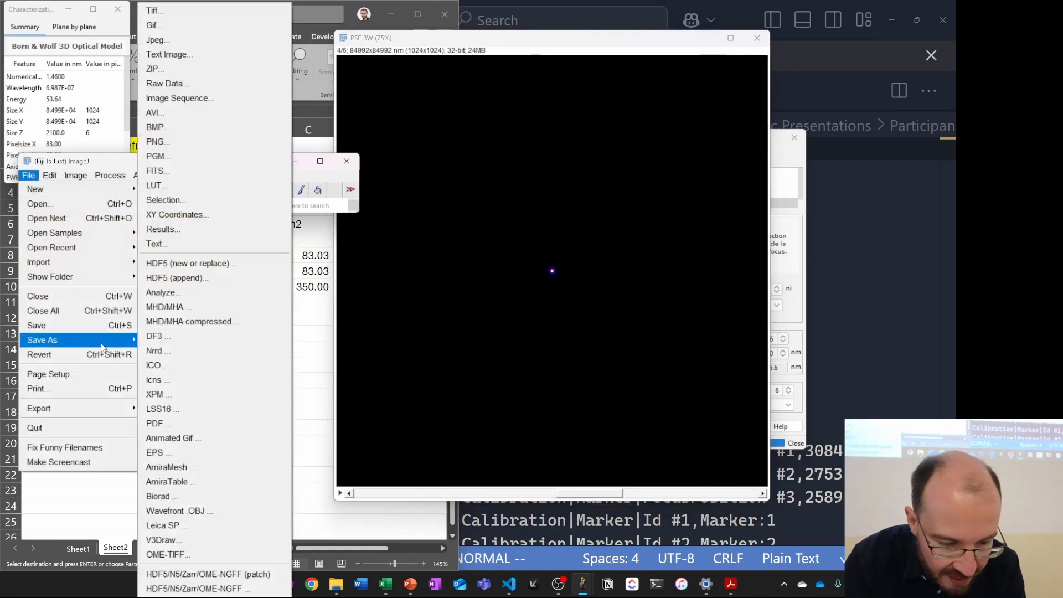
pyautogui.click(216, 11)
pyautogui.click(142, 224)
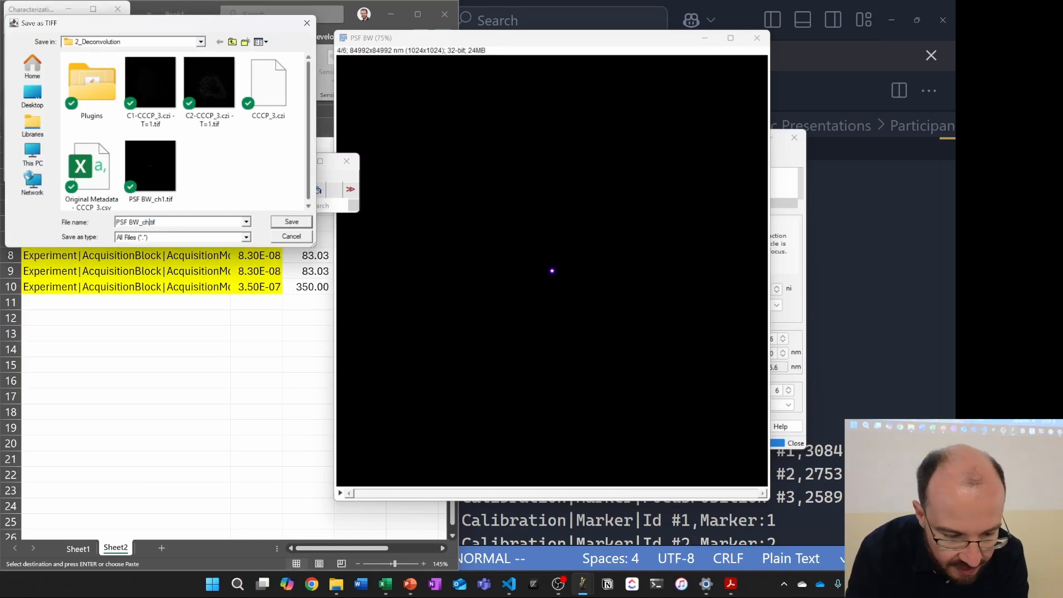
pyautogui.press('Return')
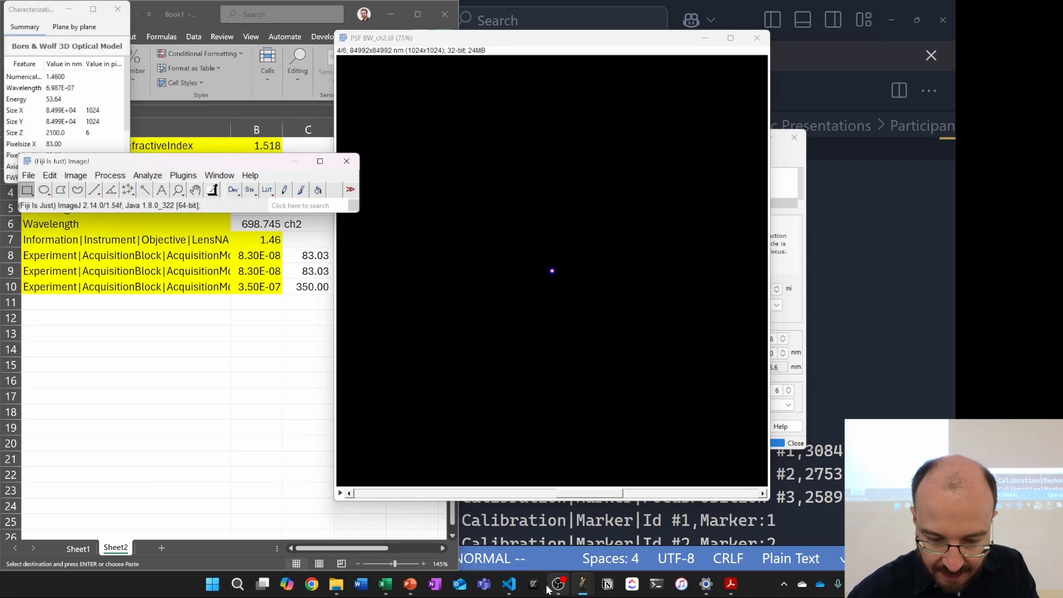
# Step: Close the Recorder, the macro editor without saving its changes, the PSF BW_ch2.tif image and PSF Generator
pyautogui.moveTo(579, 588)
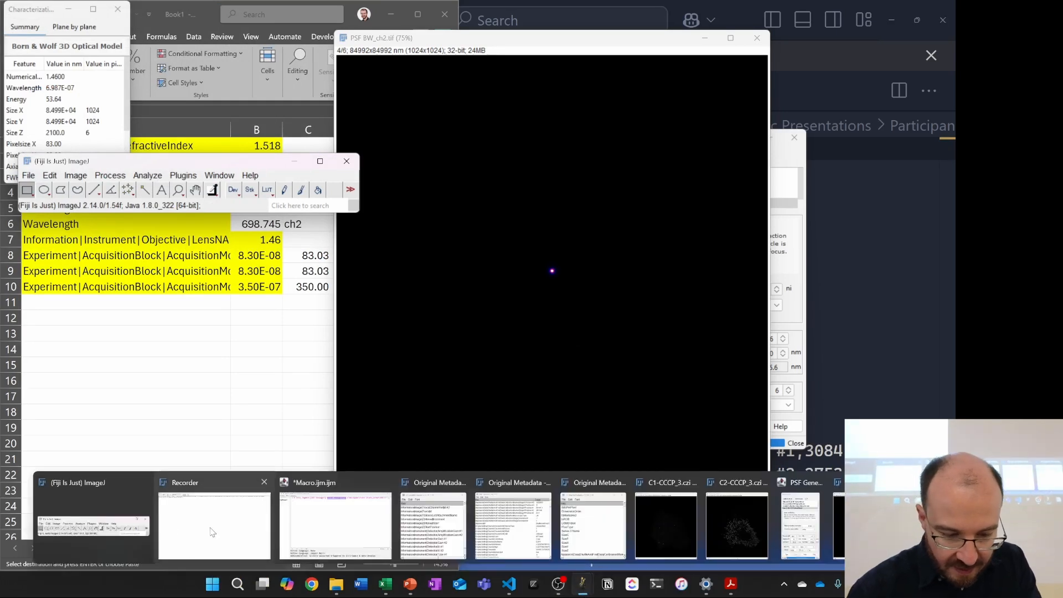
pyautogui.click(264, 482)
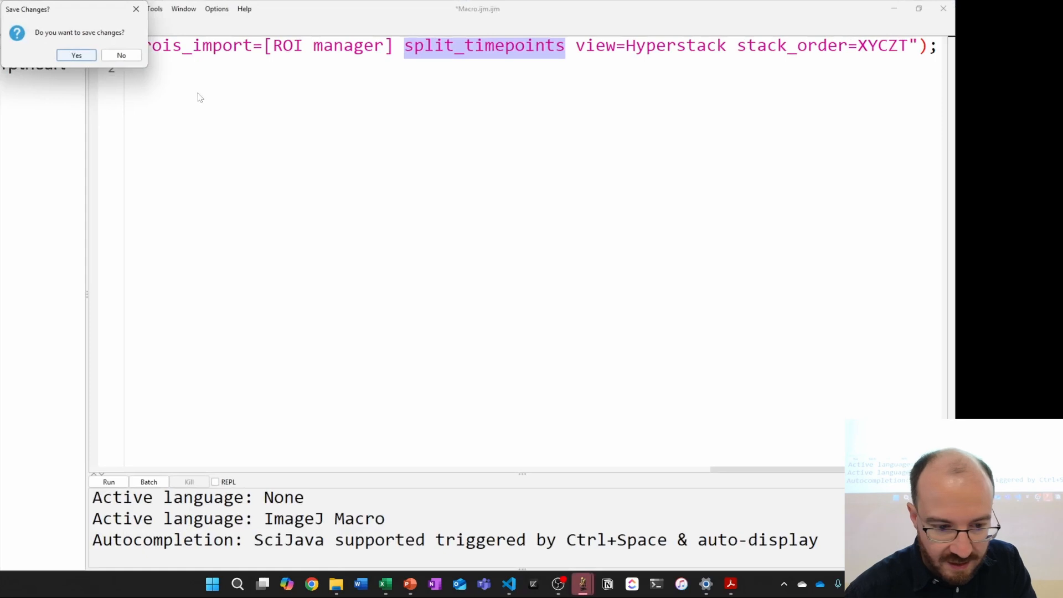
pyautogui.click(121, 56)
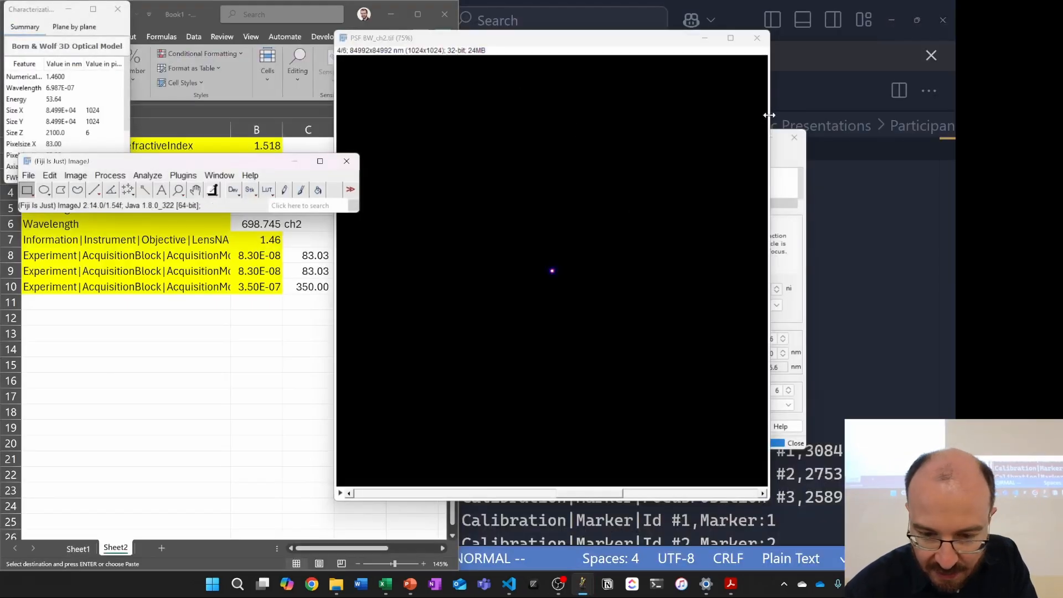
pyautogui.click(758, 39)
pyautogui.click(793, 137)
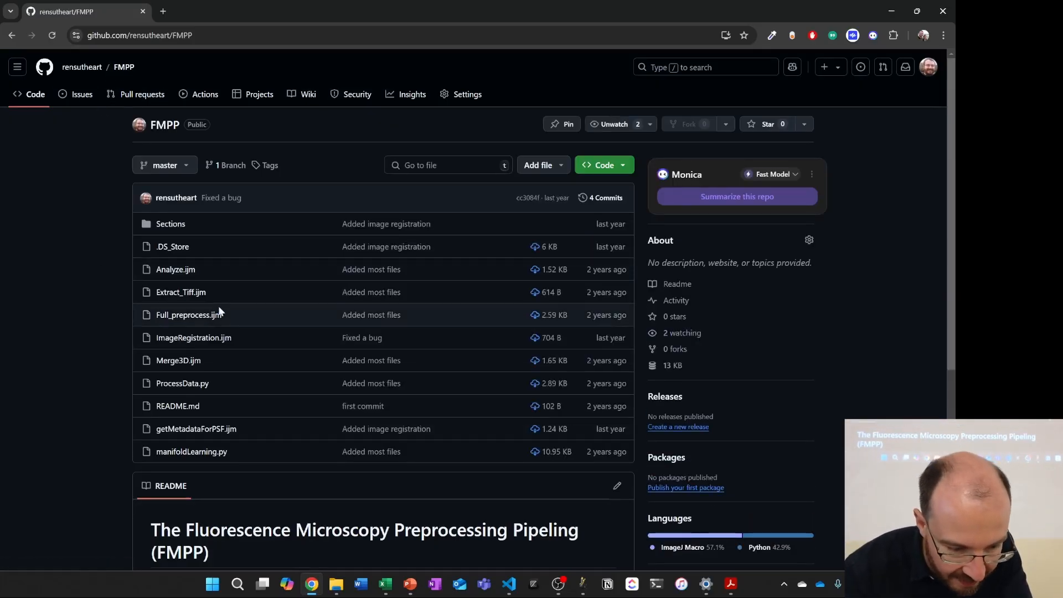
# Step: Look through the Sections folder of the FMPP repository on GitHub and return to the repository root
pyautogui.click(178, 231)
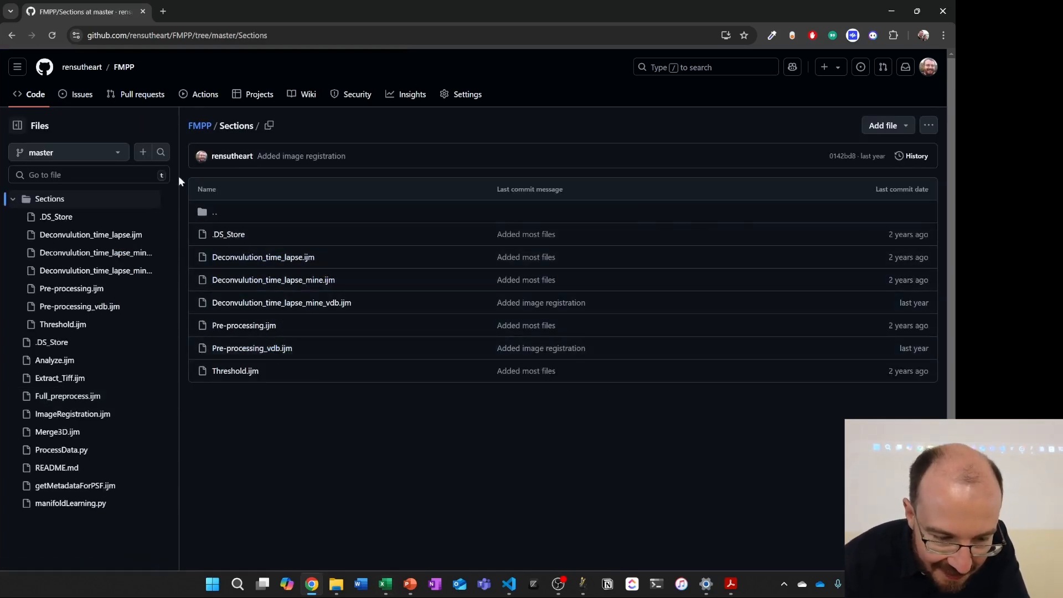
pyautogui.click(202, 128)
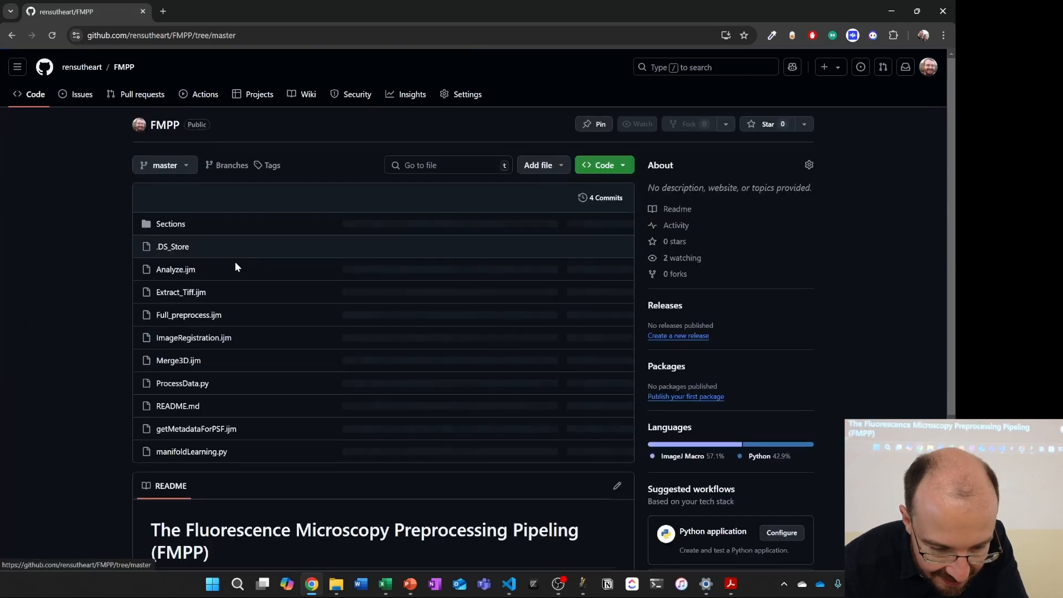
# Step: Open getMetadataForPSF.ijm in the FMPP repository, enlarge the page and examine its metadata-reading calls and print statements
pyautogui.click(226, 435)
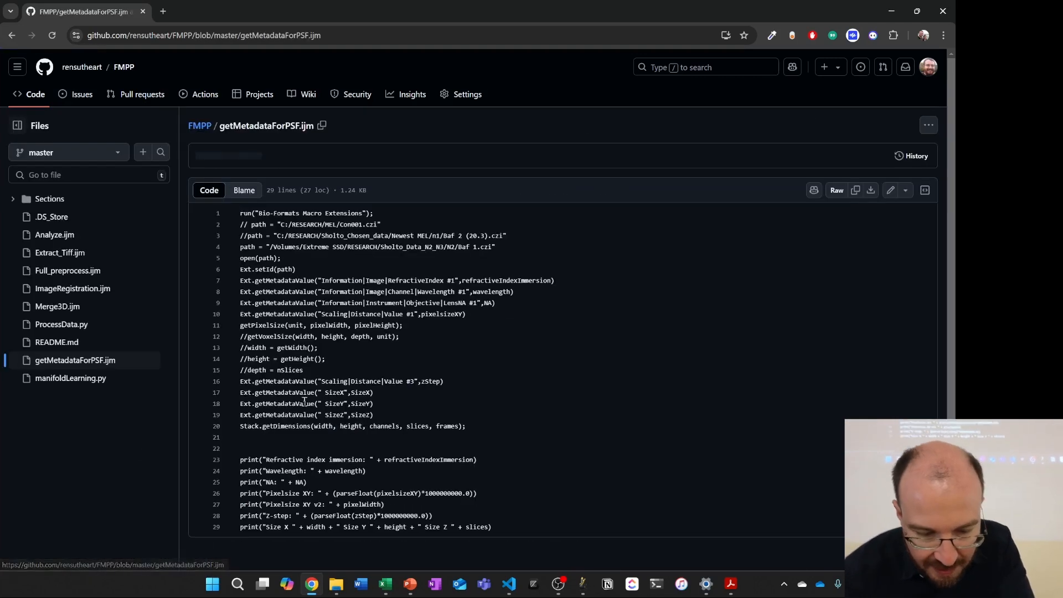
pyautogui.scroll(-1, 387, 370)
pyautogui.hotkey('ctrl', '+')
pyautogui.hotkey('ctrl', '+')
pyautogui.hotkey('ctrl', '+')
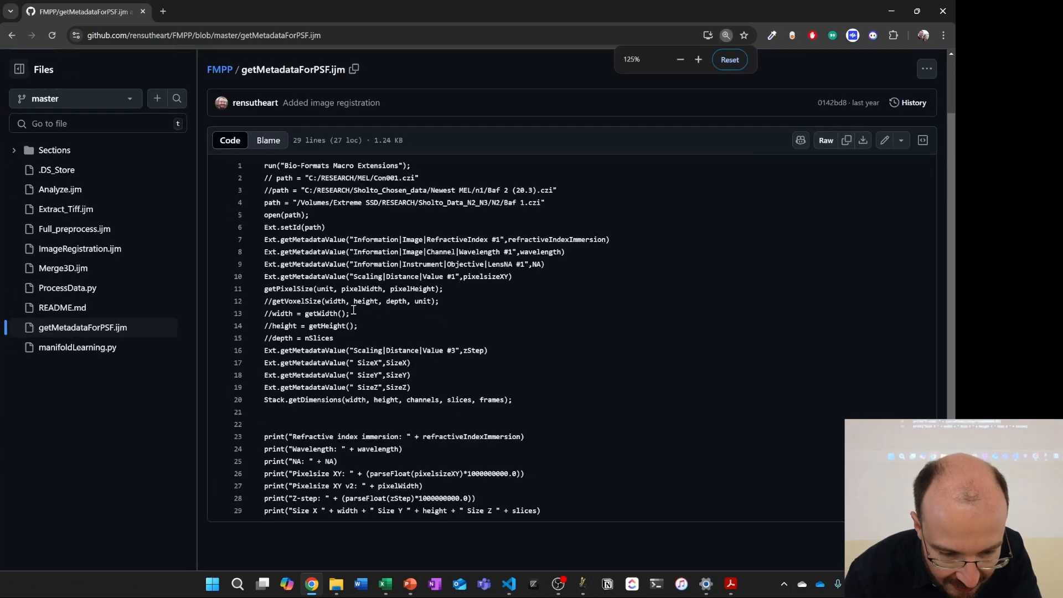
pyautogui.scroll(-3, 521, 286)
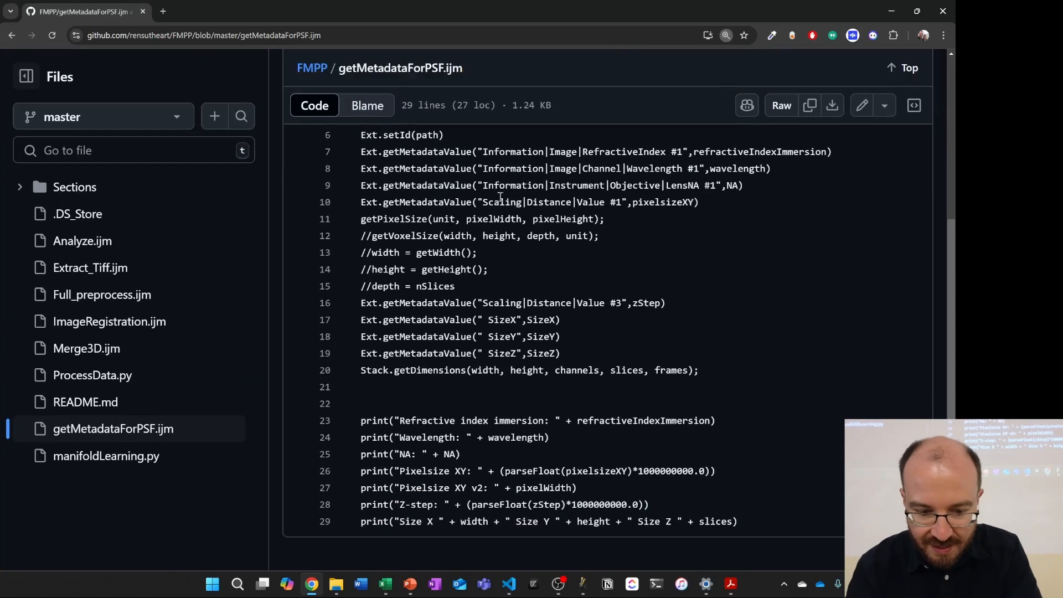
pyautogui.moveTo(479, 151); pyautogui.dragTo(684, 155)
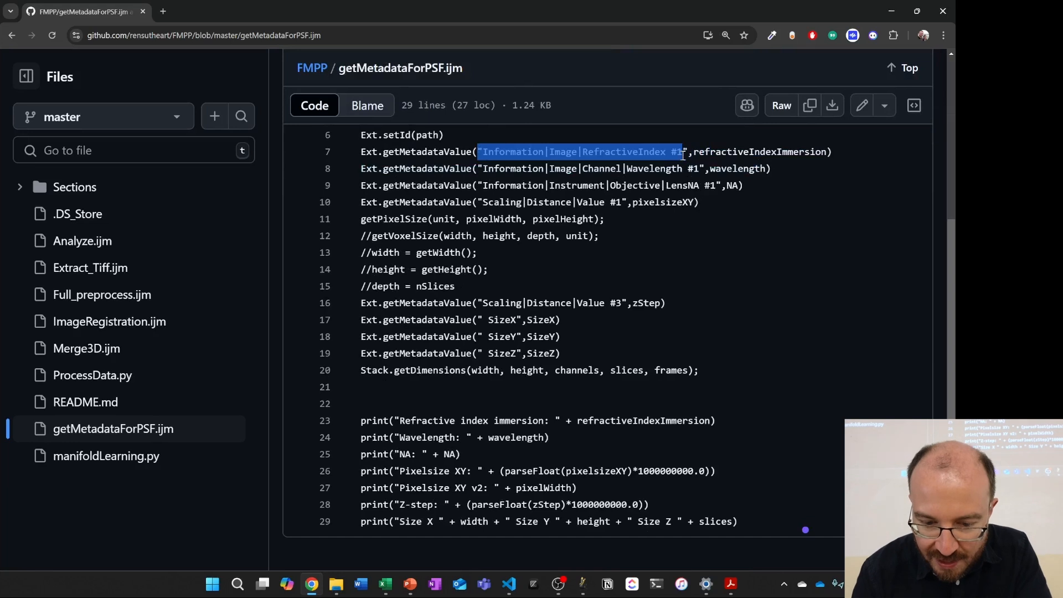
pyautogui.click(734, 154)
pyautogui.moveTo(363, 425); pyautogui.dragTo(773, 518)
pyautogui.hotkey('ctrl', 'c')
pyautogui.click(699, 253)
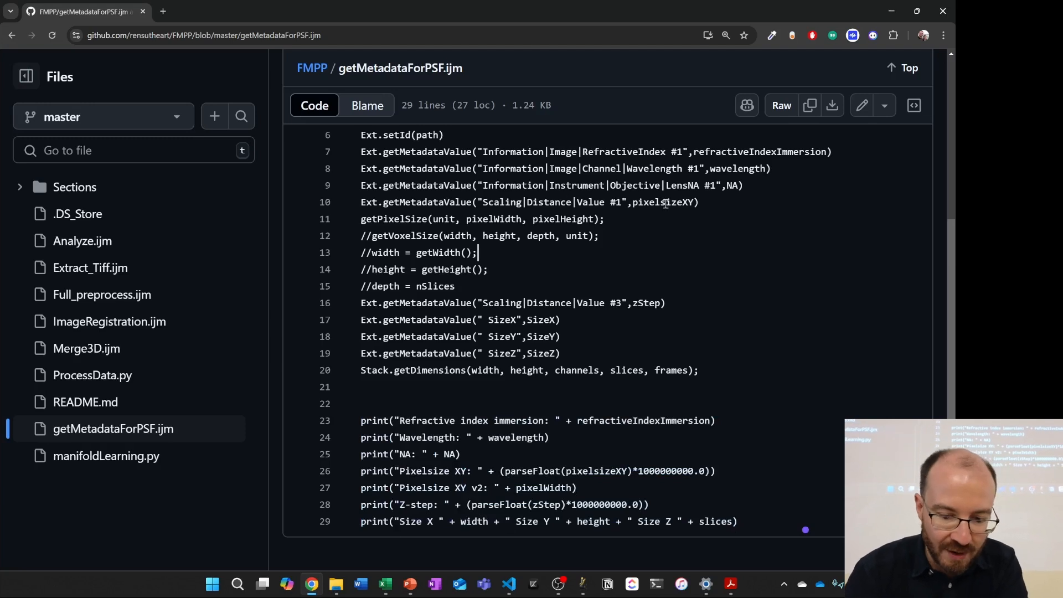
pyautogui.moveTo(715, 185); pyautogui.dragTo(483, 186)
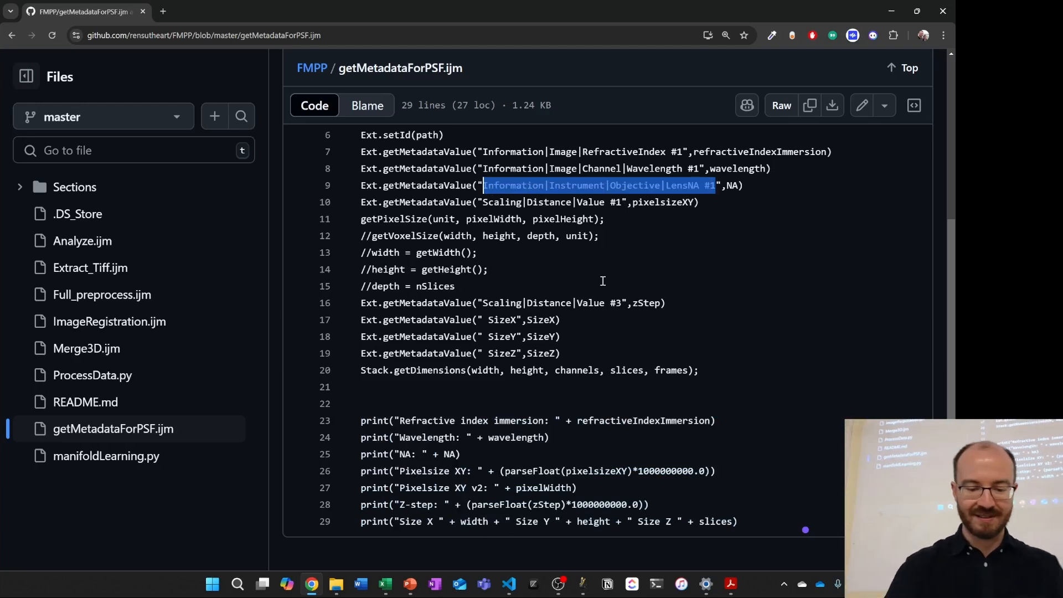
# Step: Return to the repository root and open Deconvulution_time_lapse_mine_vdb.ijm from the Sections folder
pyautogui.click(313, 67)
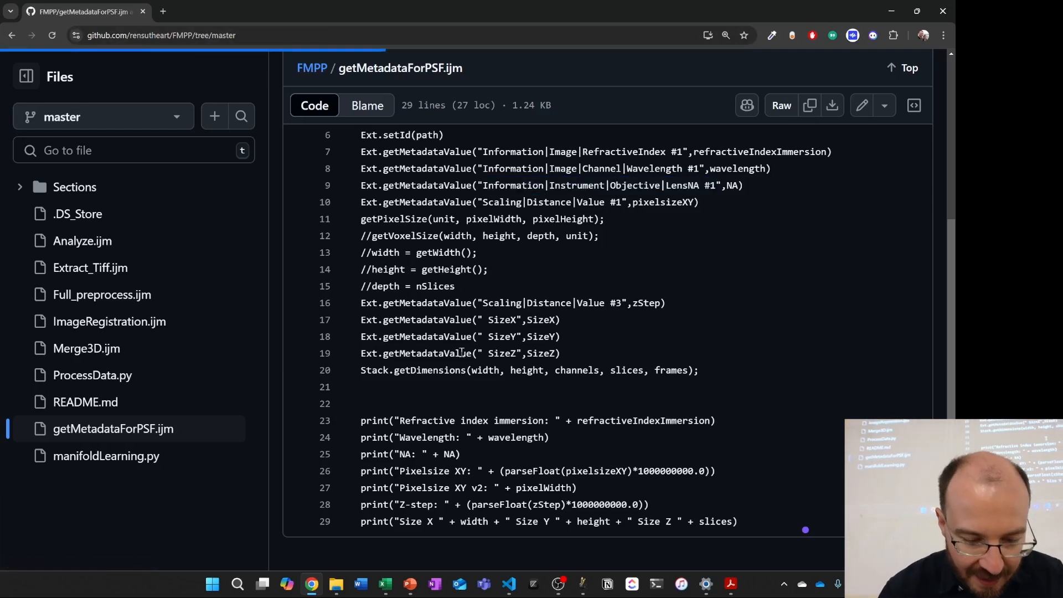
pyautogui.scroll(-3, 190, 370)
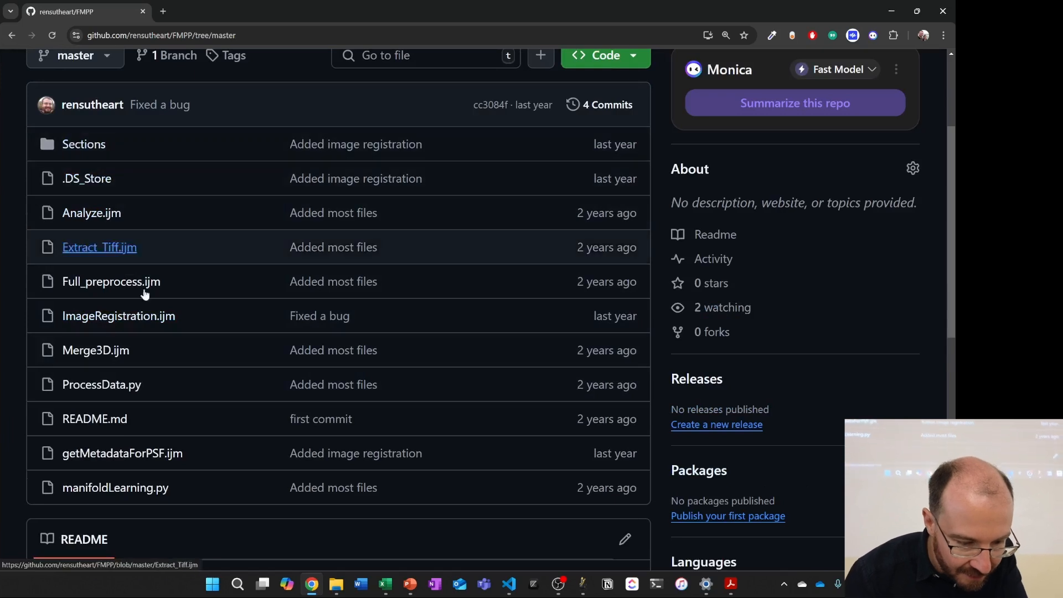
pyautogui.click(90, 145)
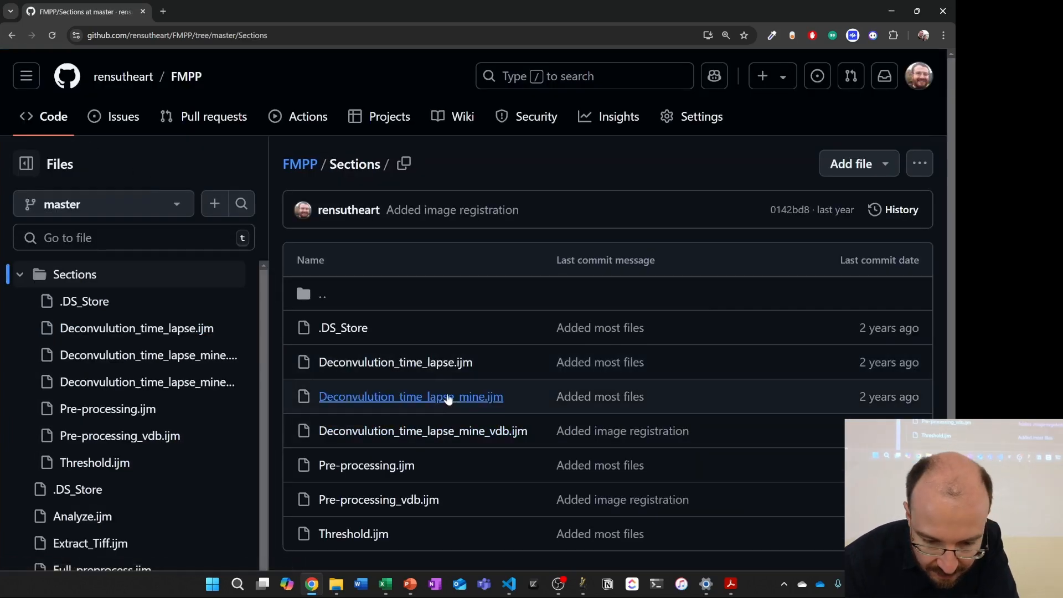
pyautogui.click(512, 433)
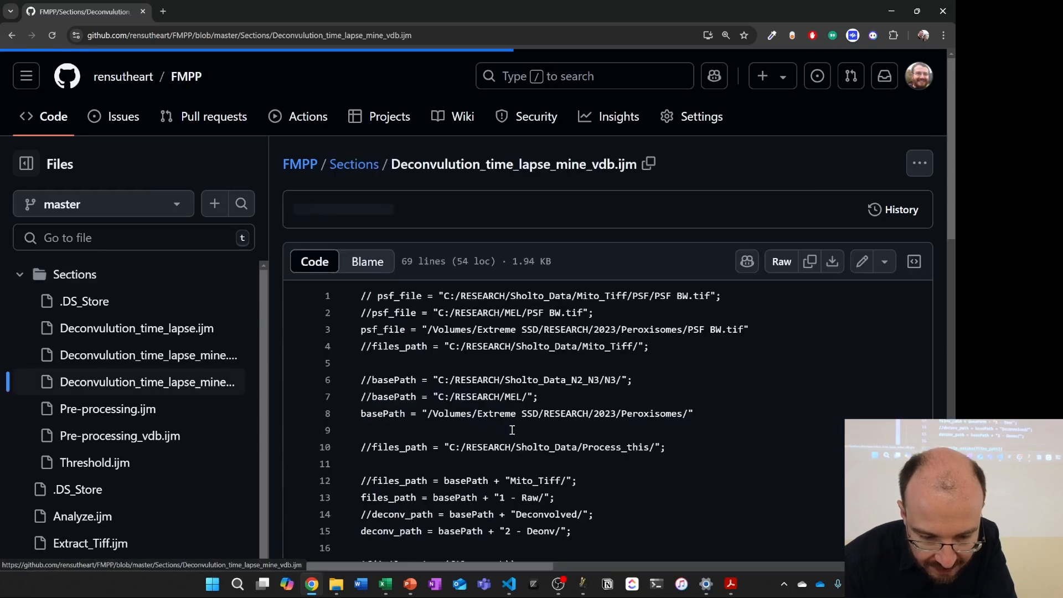
pyautogui.scroll(-2, 511, 427)
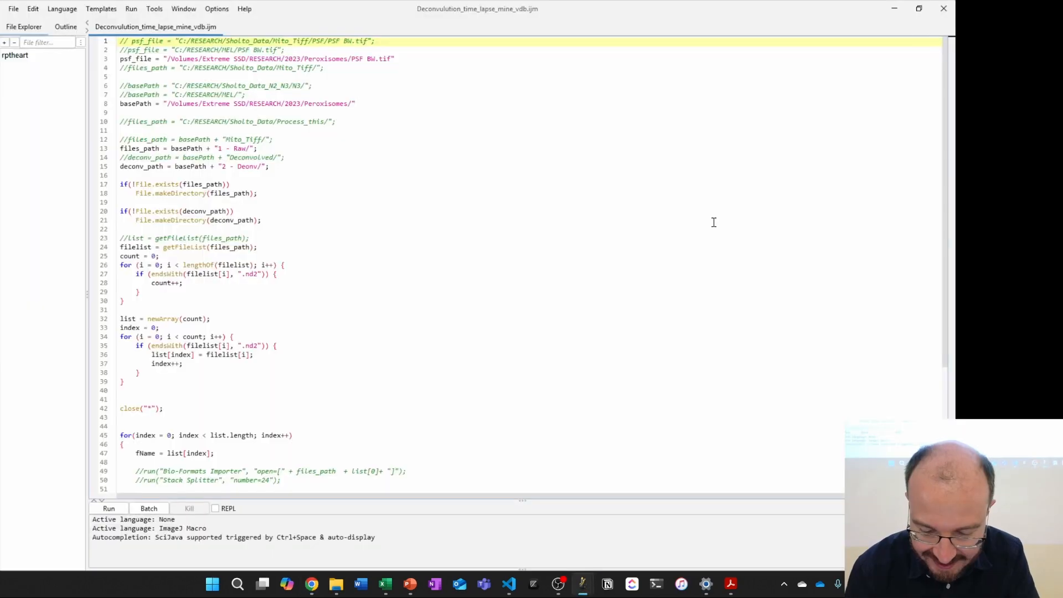
# Step: Enlarge the macro text in Fiji's script editor and examine the psf_file, basePath, files_path and deconv_path definitions
pyautogui.hotkey('ctrl', '+')
pyautogui.hotkey('ctrl', '+')
pyautogui.hotkey('ctrl', '+')
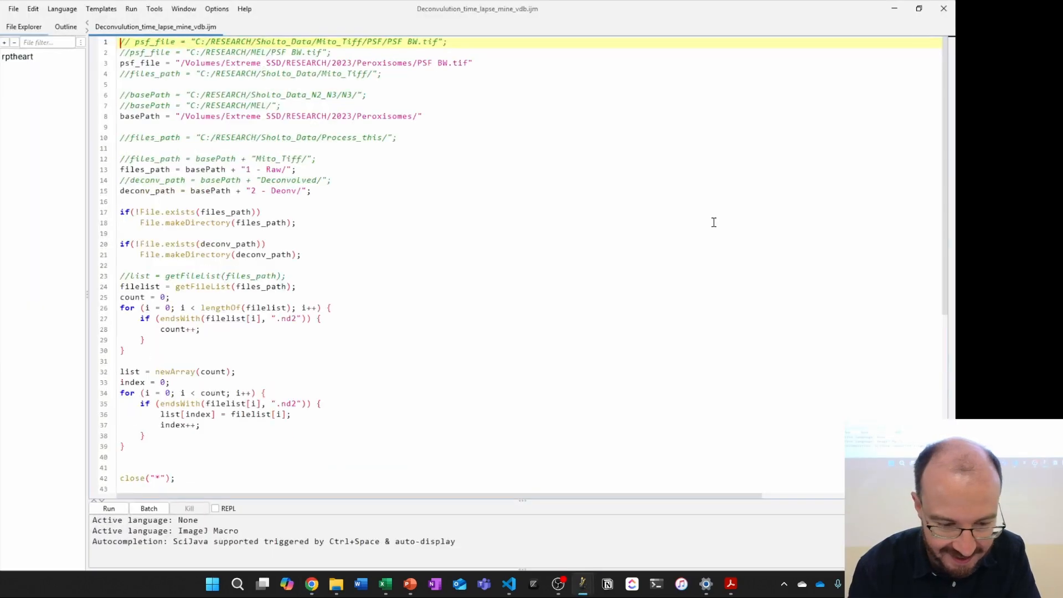
pyautogui.moveTo(137, 75)
pyautogui.mouseDown()
pyautogui.moveTo(587, 74)
pyautogui.moveTo(120, 74)
pyautogui.mouseUp()
pyautogui.click(618, 77)
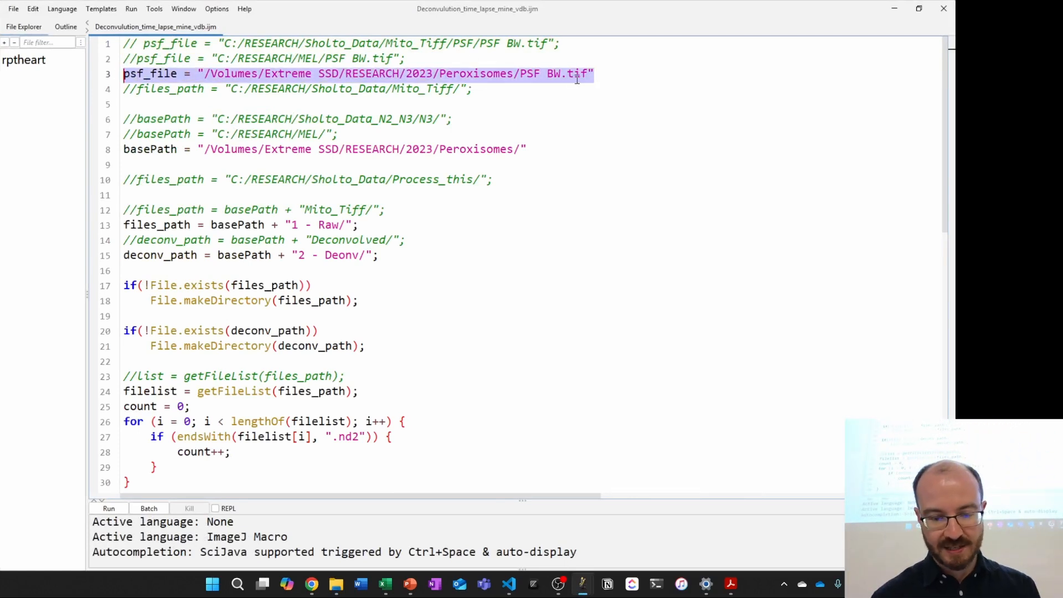
pyautogui.click(534, 150)
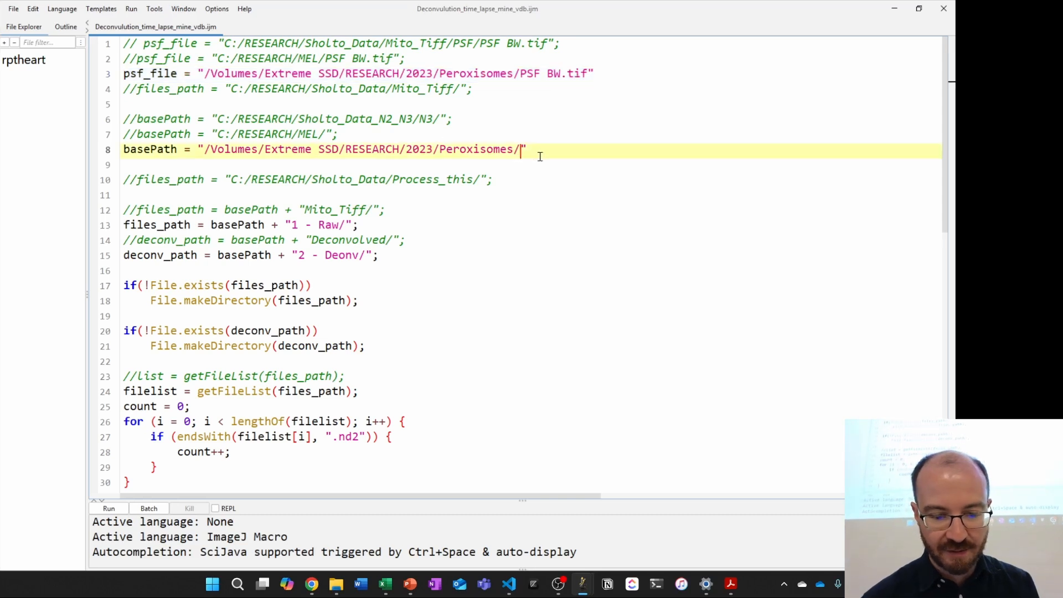
pyautogui.moveTo(533, 150); pyautogui.dragTo(69, 159)
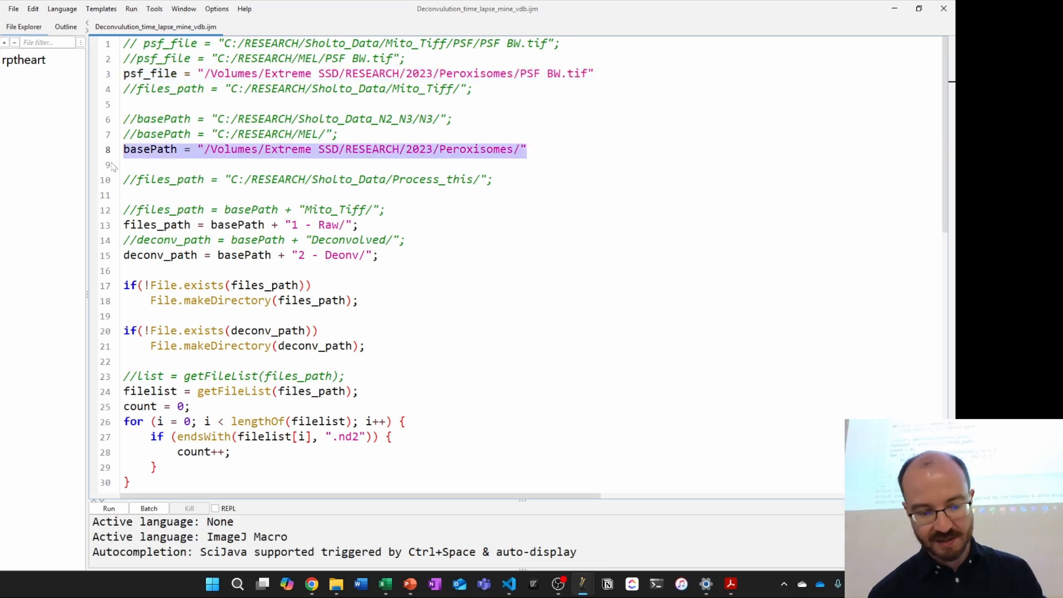
pyautogui.click(186, 225)
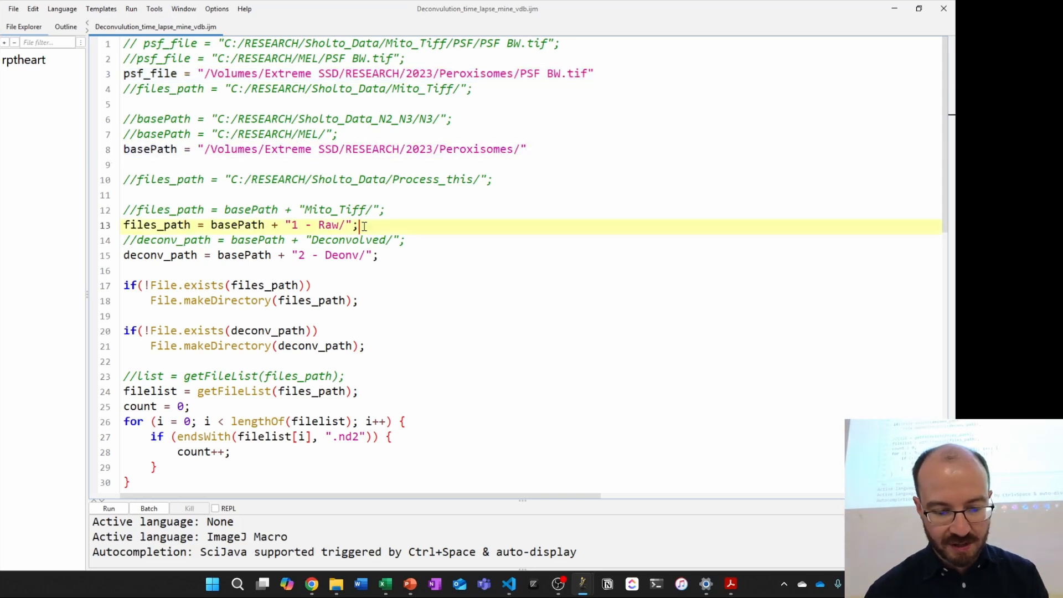
pyautogui.moveTo(364, 226); pyautogui.dragTo(93, 225)
pyautogui.moveTo(384, 256); pyautogui.dragTo(119, 256)
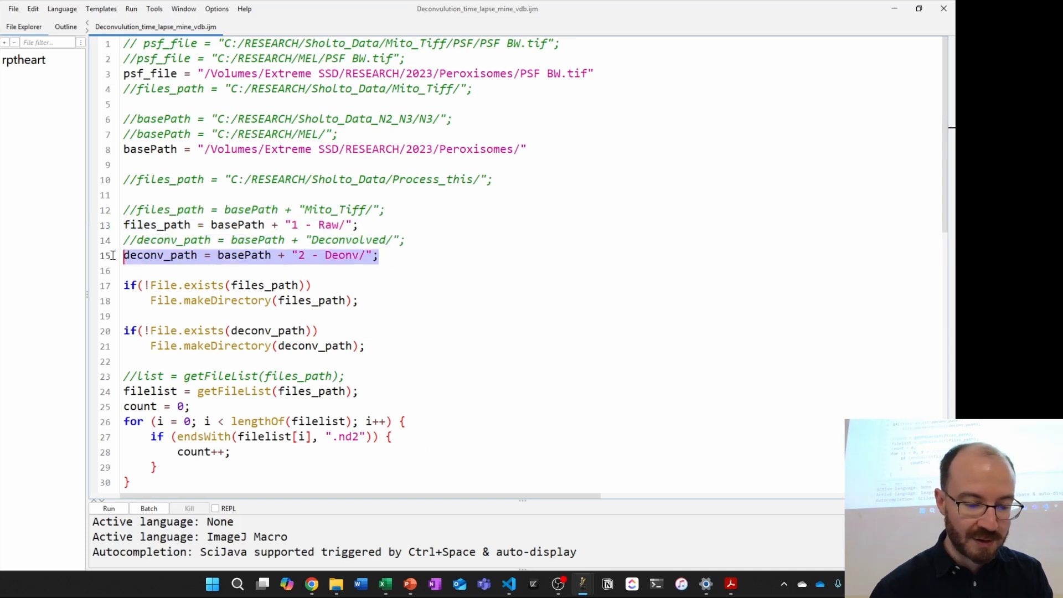
# Step: Examine the macro's folder-creation checks and the getFileList line that fills filelist
pyautogui.scroll(-1, 254, 237)
pyautogui.moveTo(365, 302); pyautogui.dragTo(67, 199)
pyautogui.scroll(-1, 337, 323)
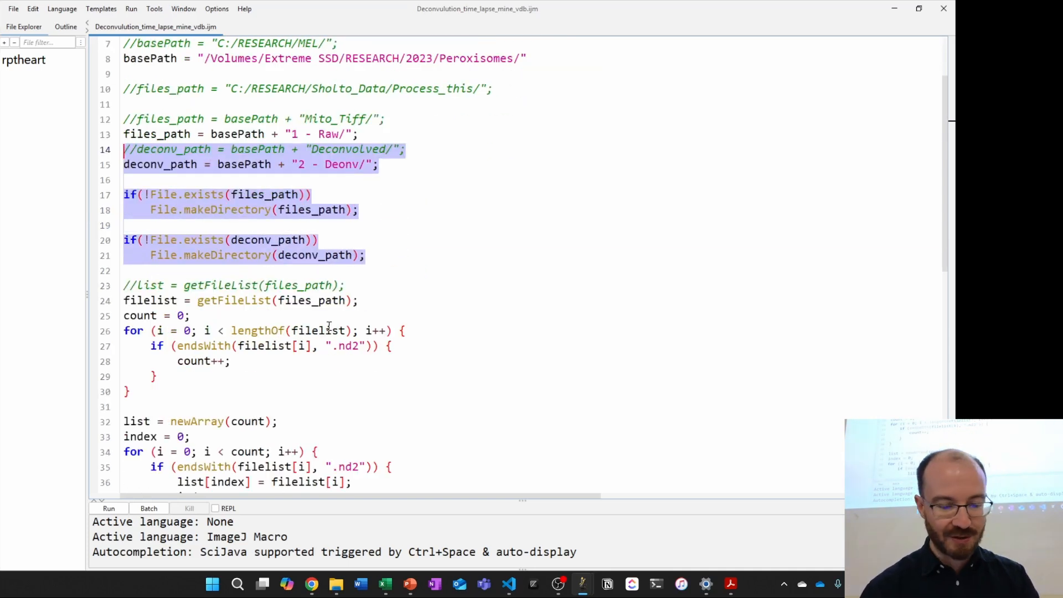
pyautogui.scroll(-3, 329, 327)
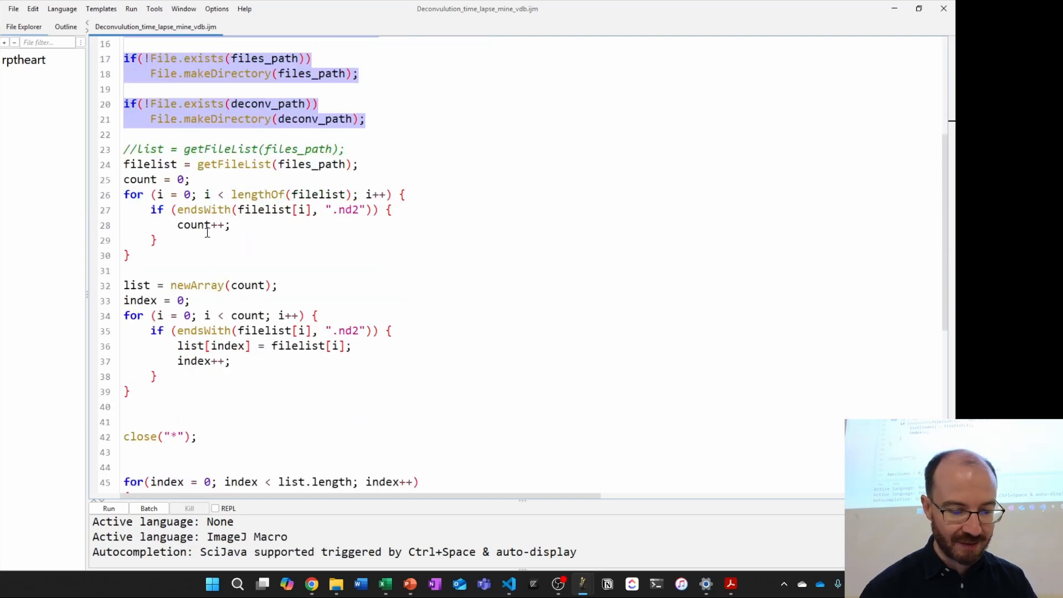
pyautogui.moveTo(197, 169); pyautogui.dragTo(362, 164)
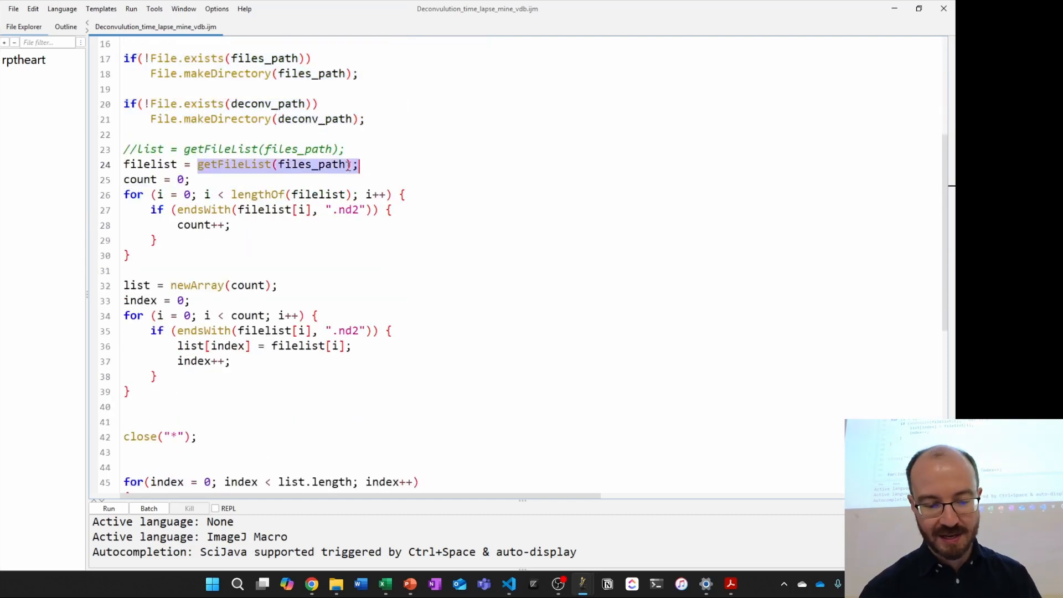
pyautogui.doubleClick(153, 166)
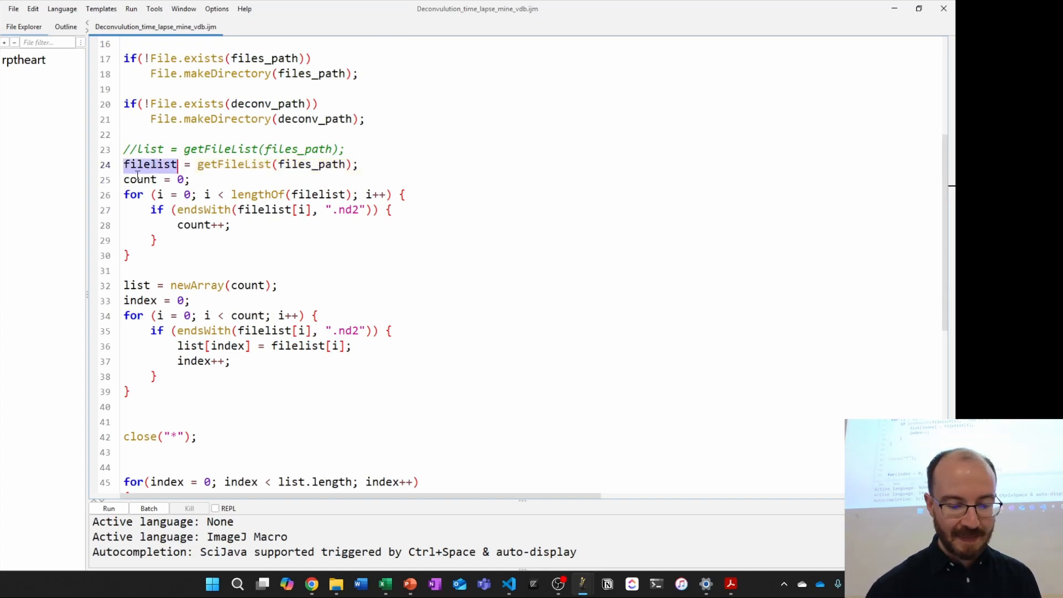
# Step: Examine the Bio-Formats import call, its file path and import options, and the numFrames loop
pyautogui.scroll(-8, 144, 170)
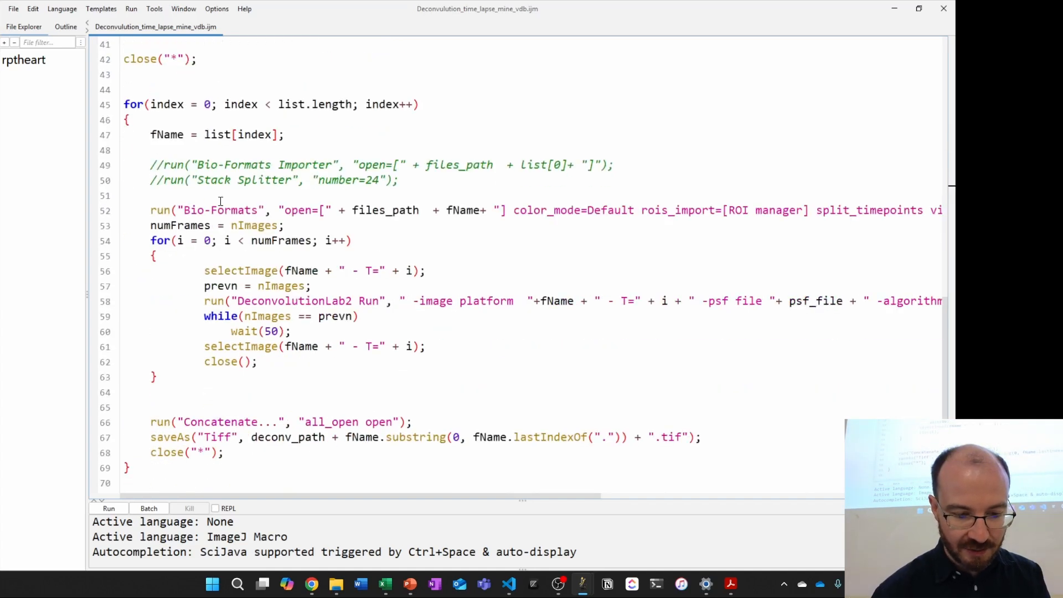
pyautogui.moveTo(178, 211); pyautogui.dragTo(322, 211)
pyautogui.click(347, 210)
pyautogui.doubleClick(388, 215)
pyautogui.doubleClick(465, 210)
pyautogui.moveTo(494, 211); pyautogui.dragTo(347, 210)
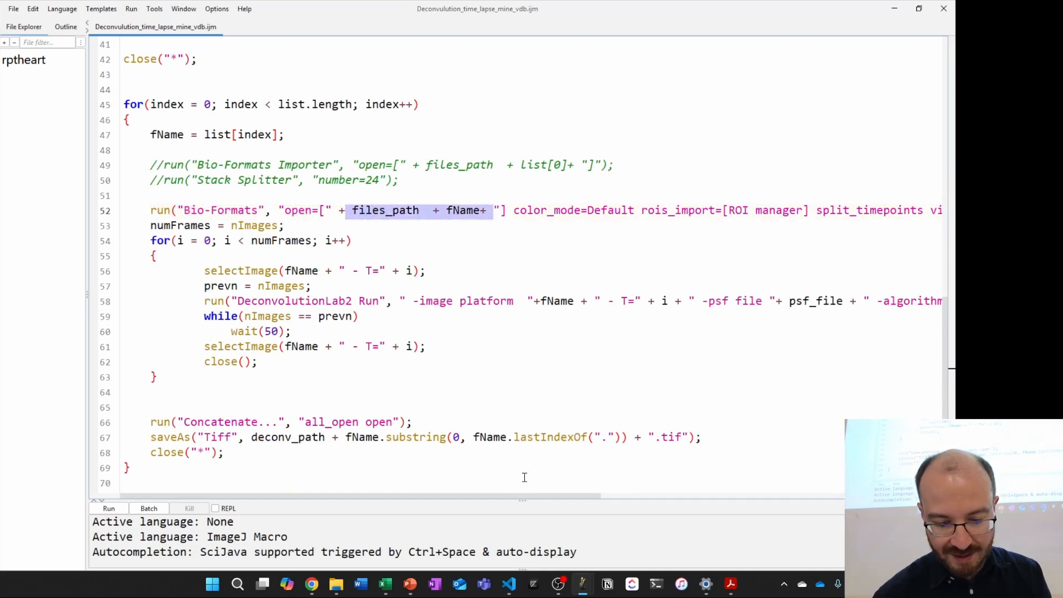
pyautogui.moveTo(526, 496); pyautogui.dragTo(717, 493)
pyautogui.moveTo(492, 212); pyautogui.dragTo(606, 212)
pyautogui.moveTo(570, 496); pyautogui.dragTo(377, 492)
pyautogui.doubleClick(280, 239)
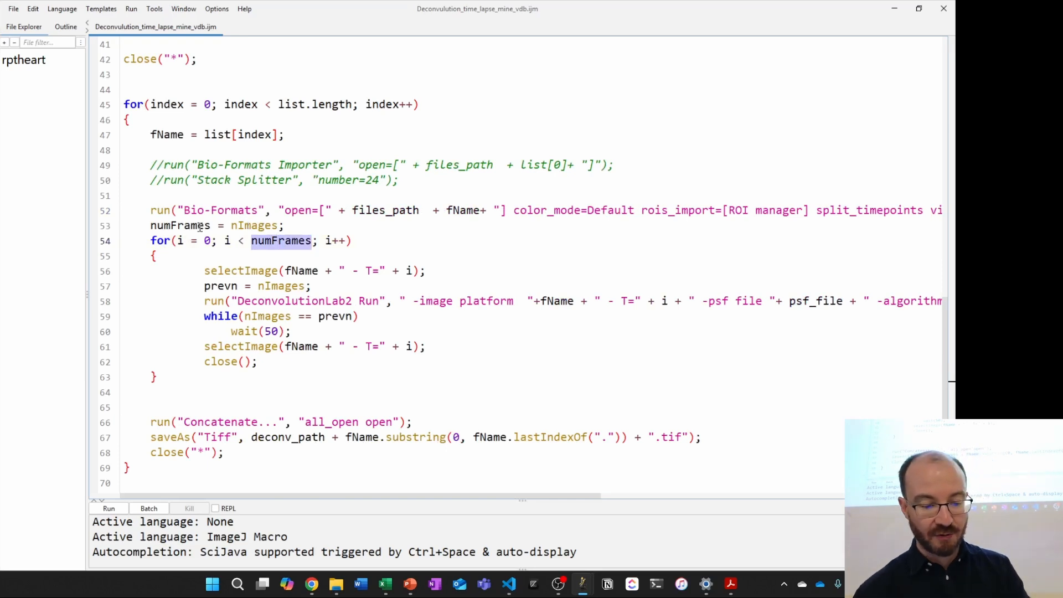
pyautogui.doubleClick(178, 224)
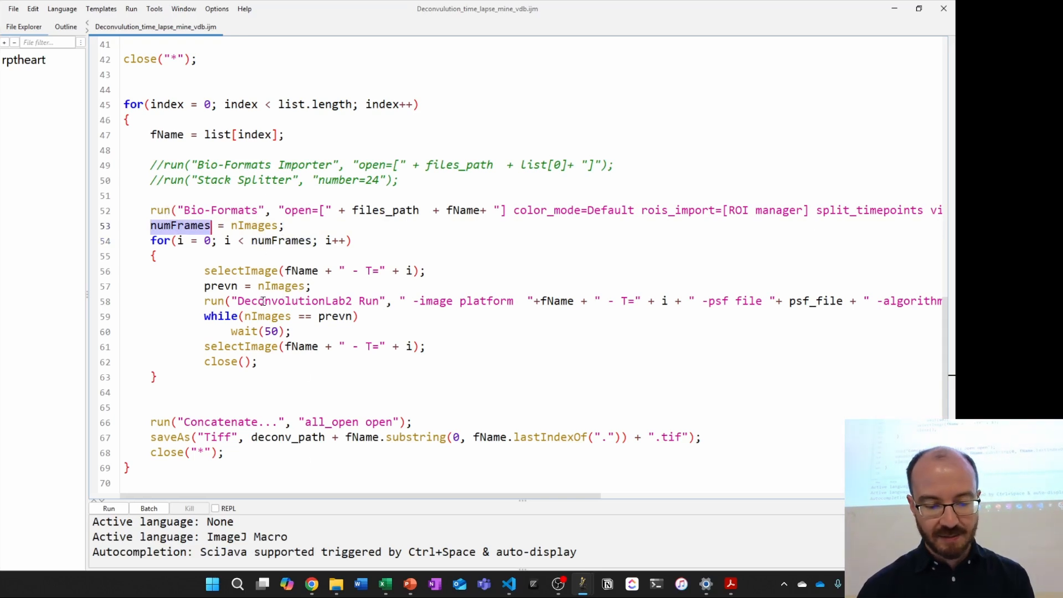
# Step: Examine the DeconvolutionLab2 Run call with its image, PSF and RL 10 algorithm arguments, plus the Concatenate line
pyautogui.doubleClick(281, 304)
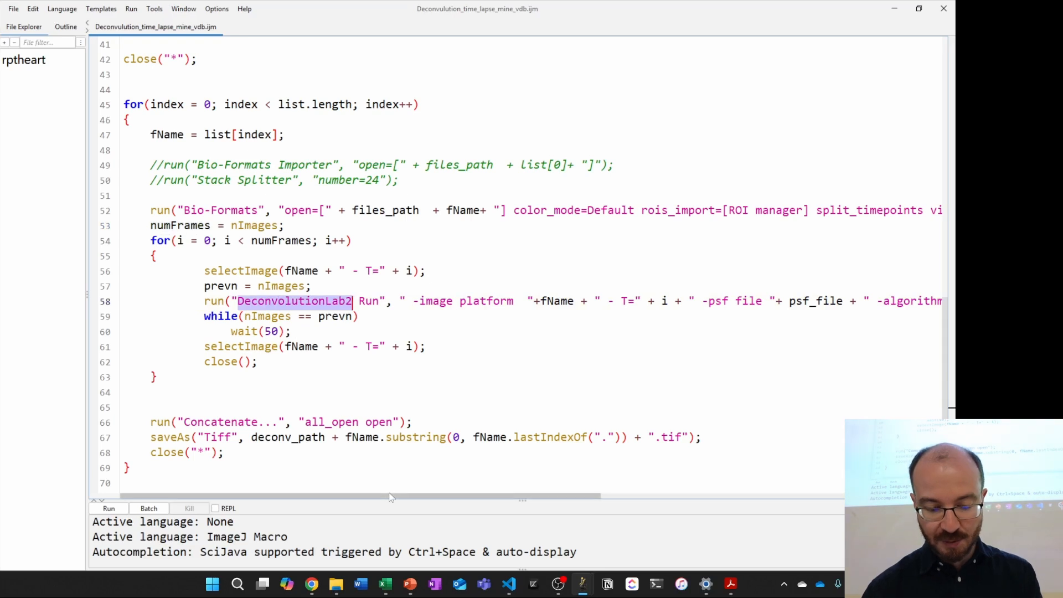
pyautogui.moveTo(393, 497); pyautogui.dragTo(463, 499)
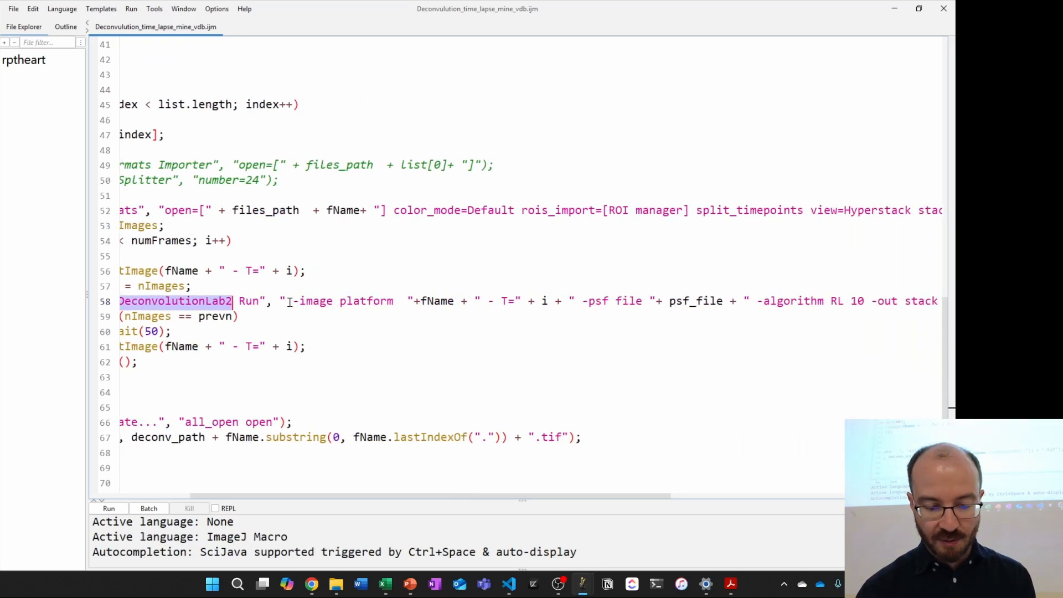
pyautogui.moveTo(285, 301); pyautogui.dragTo(481, 301)
pyautogui.moveTo(603, 301); pyautogui.dragTo(744, 301)
pyautogui.moveTo(629, 500); pyautogui.dragTo(765, 498)
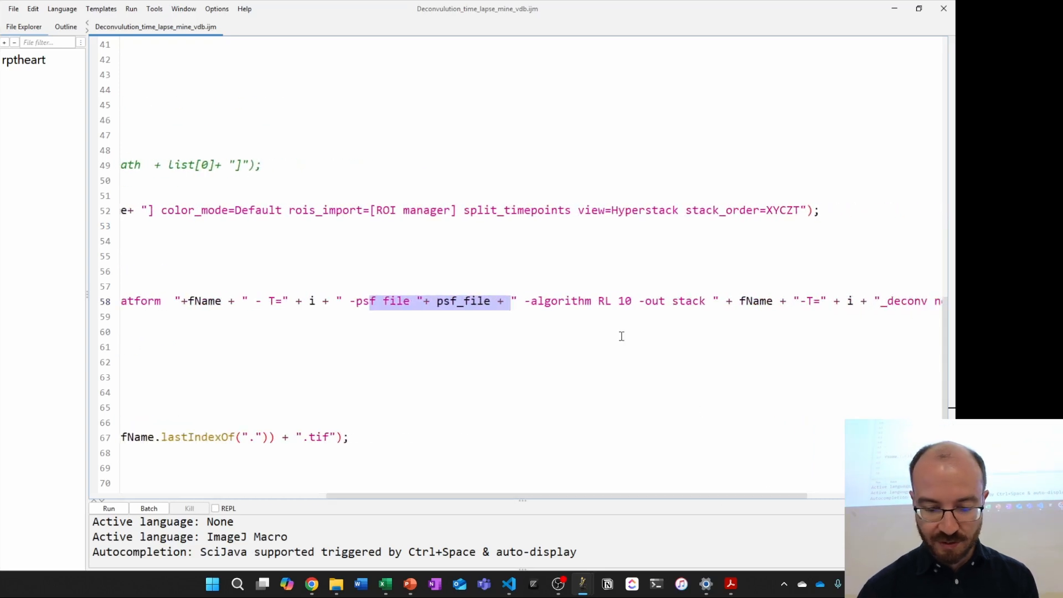
pyautogui.doubleClick(605, 301)
pyautogui.moveTo(613, 301); pyautogui.dragTo(634, 302)
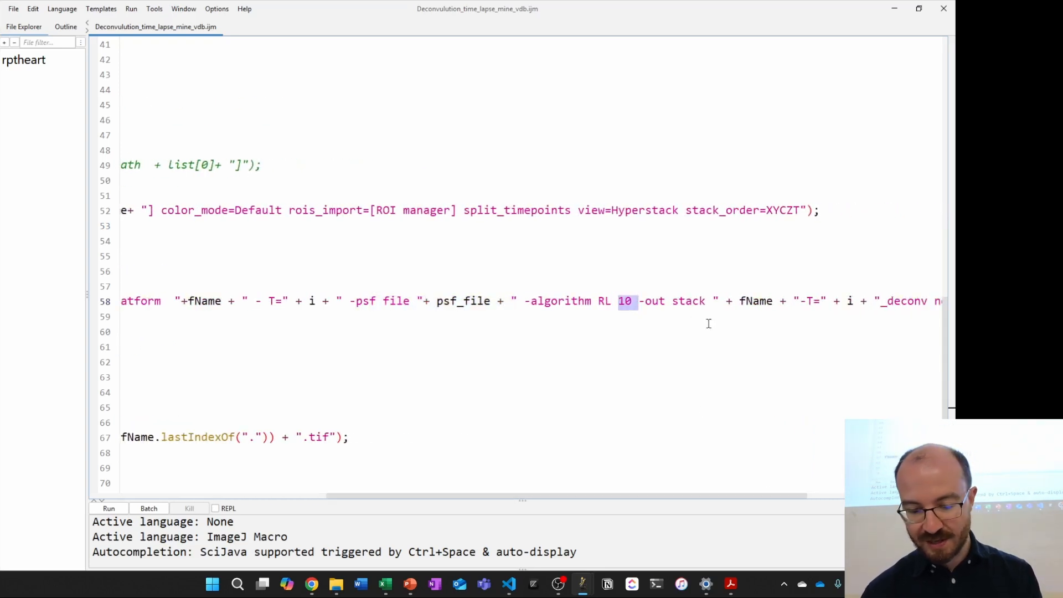
pyautogui.moveTo(676, 499); pyautogui.dragTo(766, 468)
pyautogui.moveTo(841, 304); pyautogui.dragTo(107, 303)
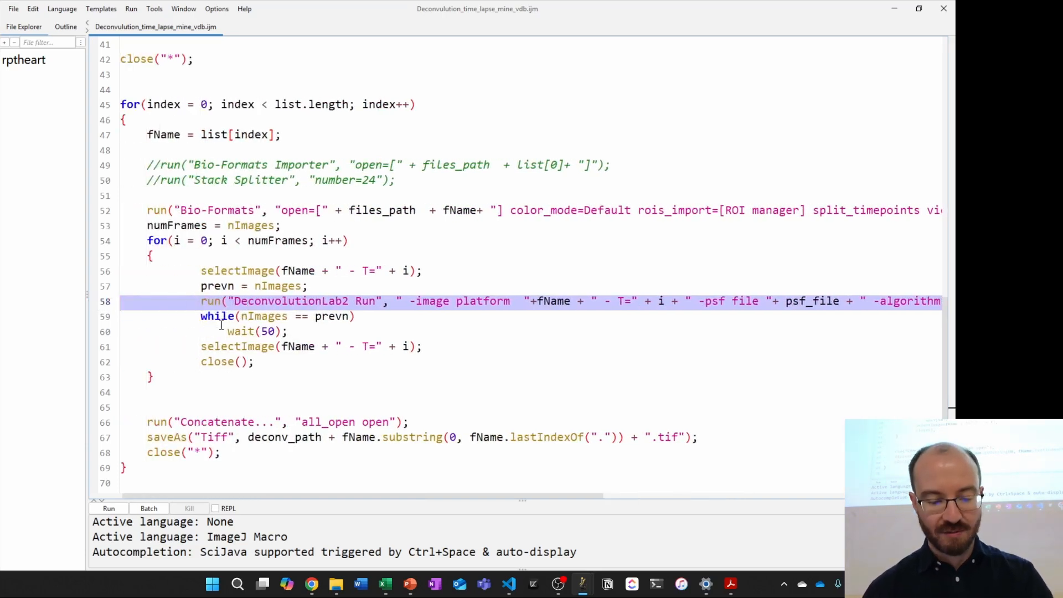
pyautogui.moveTo(410, 422); pyautogui.dragTo(147, 422)
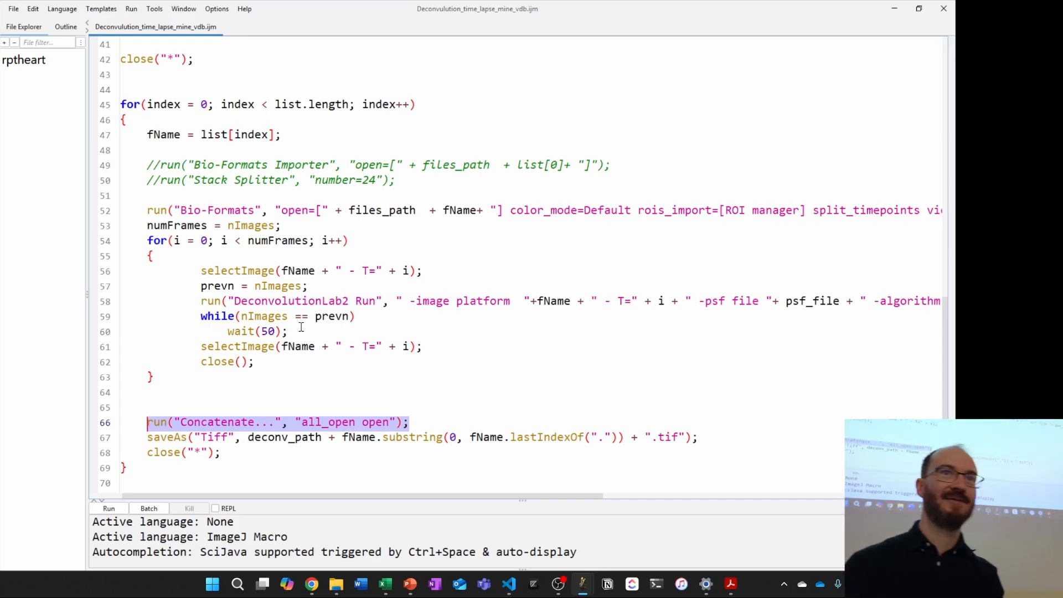
# Step: Minimize the macro editor and the browser, open the 2_Deconvolution folder in File Explorer and bring Fiji's main window forward
pyautogui.click(894, 8)
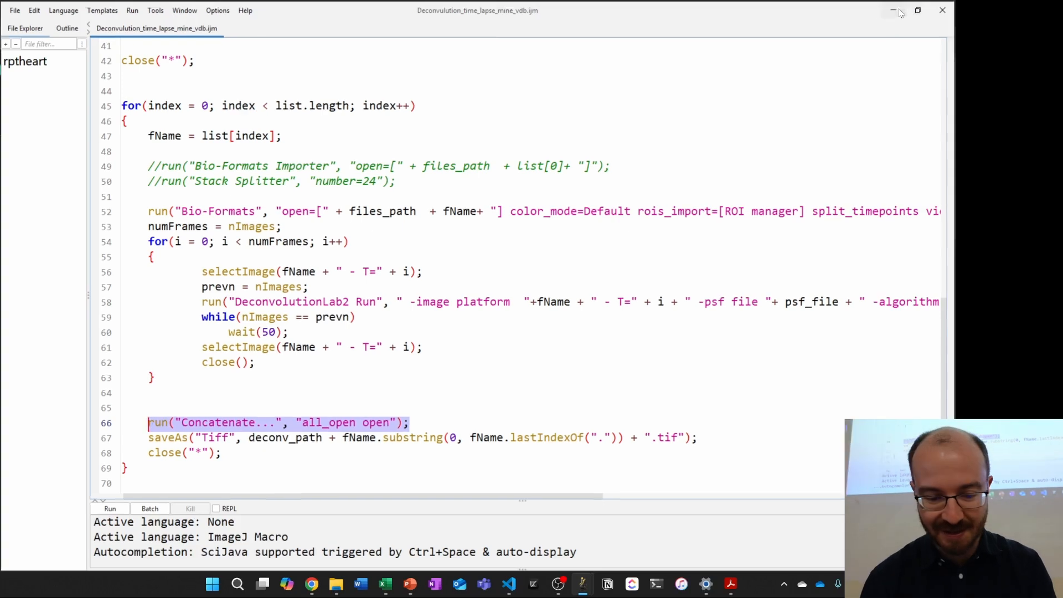
pyautogui.click(890, 11)
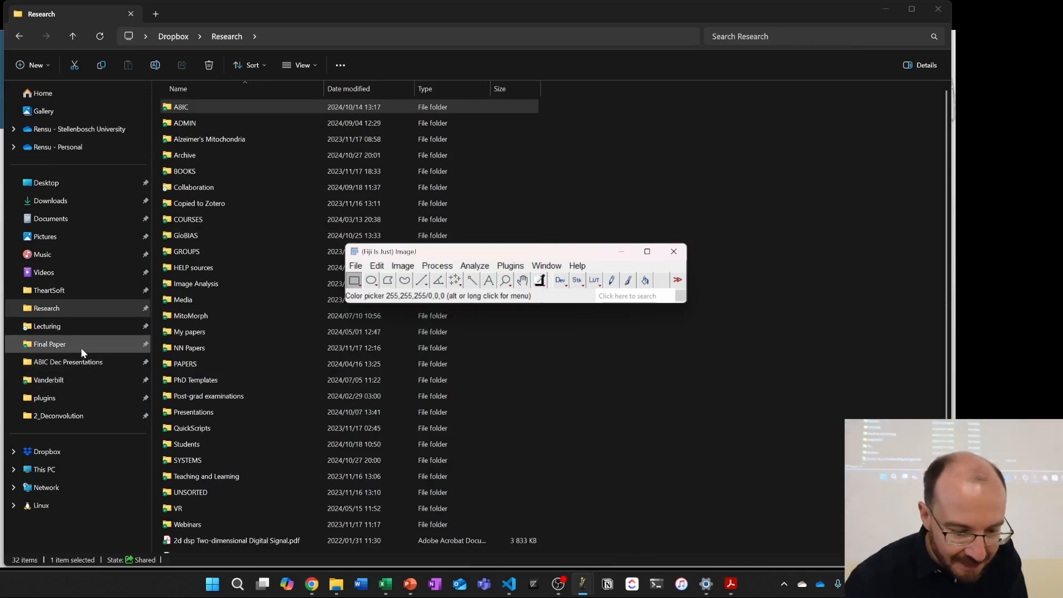
pyautogui.click(78, 416)
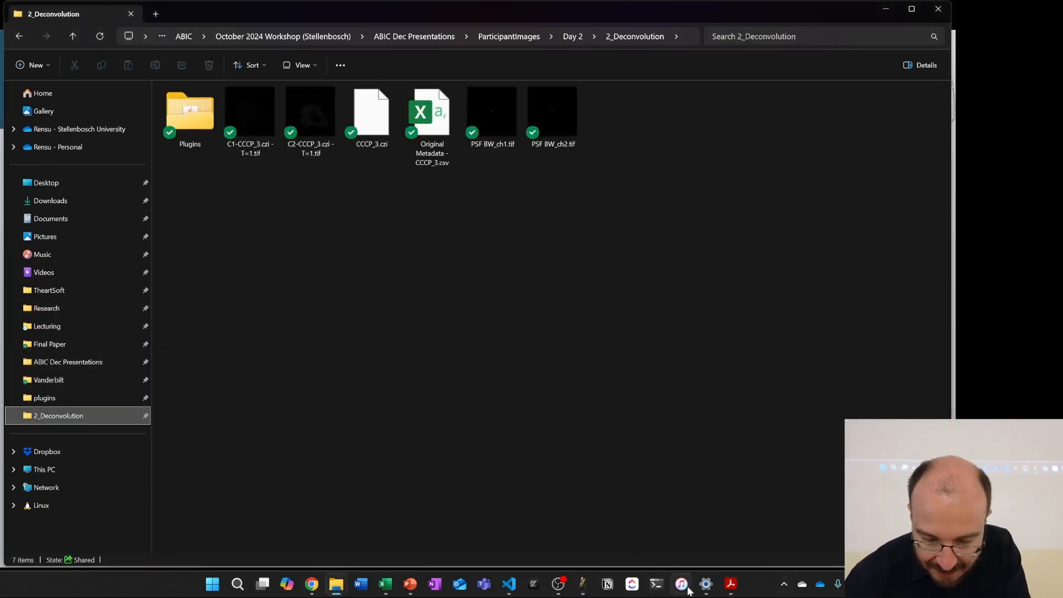
pyautogui.moveTo(583, 584)
pyautogui.click(567, 533)
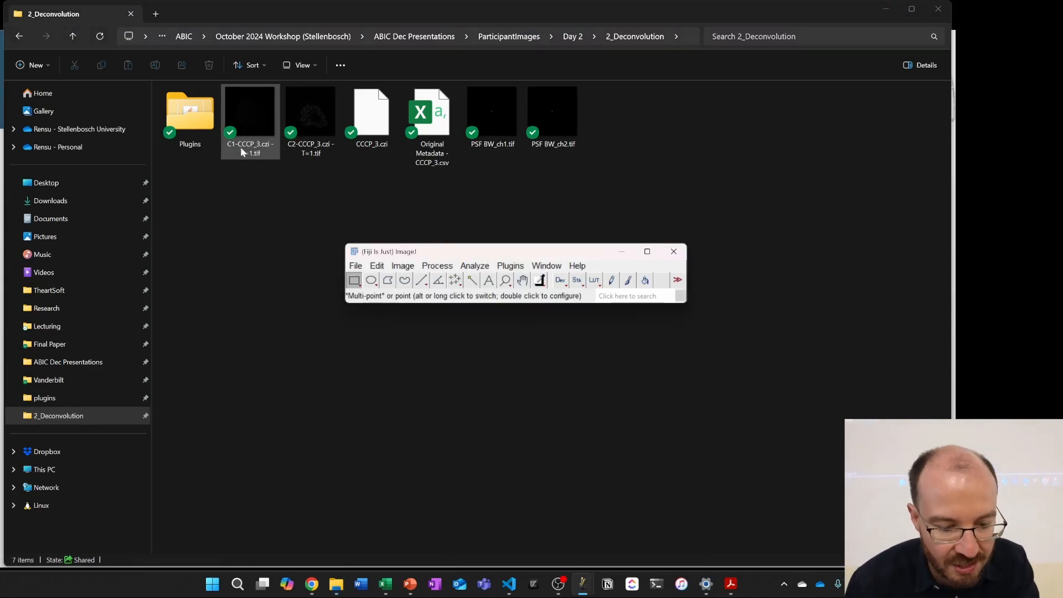
# Step: Open C1-CCCP_3.czi - T=1.tif and PSF BW_ch1.tif from the 2_Deconvolution folder in Fiji and arrange both image windows side by side
pyautogui.click(252, 125)
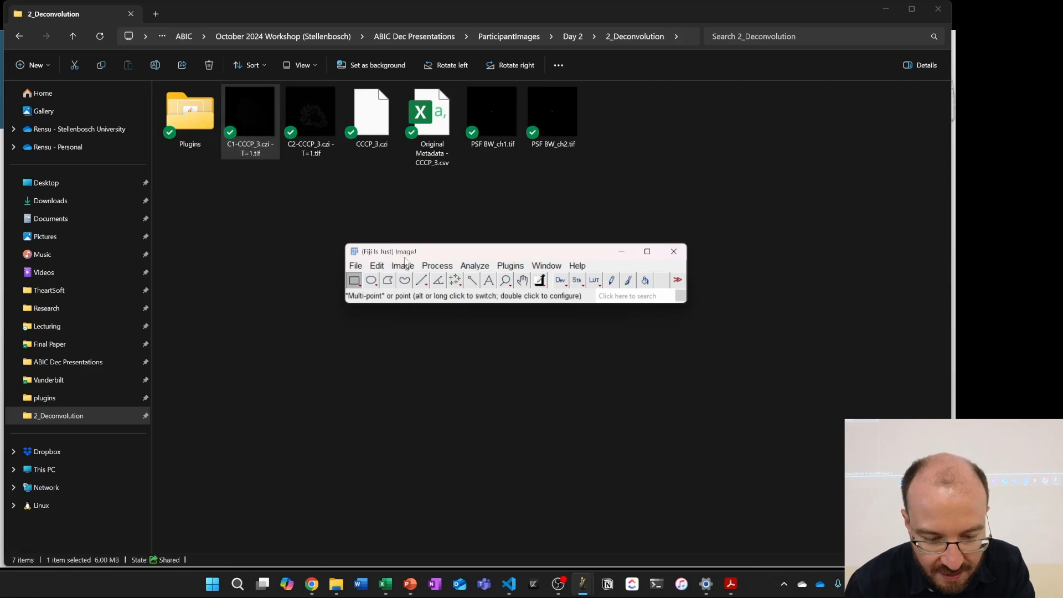
pyautogui.moveTo(412, 269); pyautogui.dragTo(413, 266)
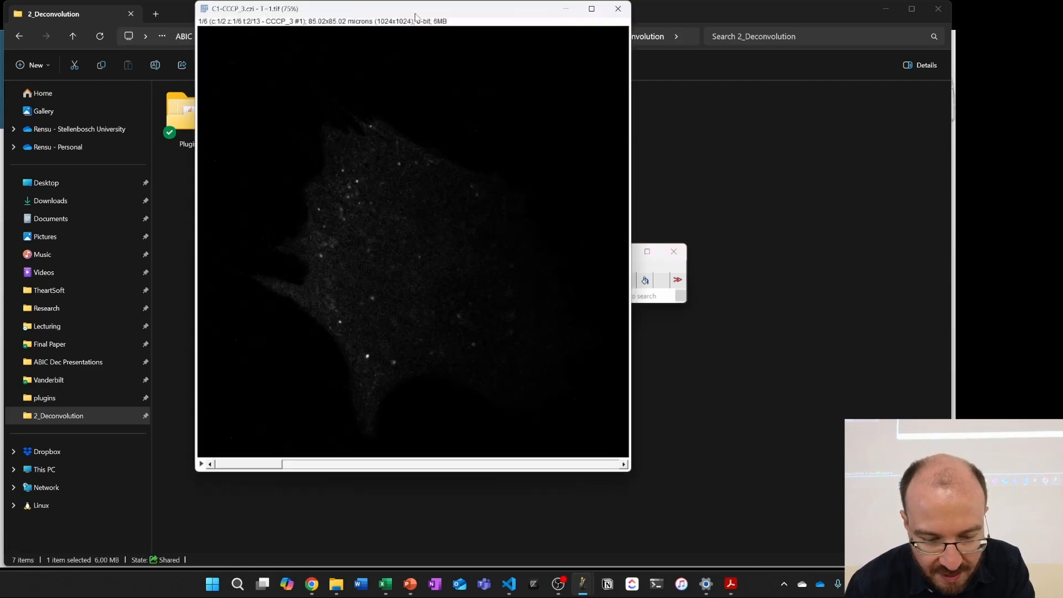
pyautogui.moveTo(415, 13); pyautogui.dragTo(283, 161)
pyautogui.click(487, 117)
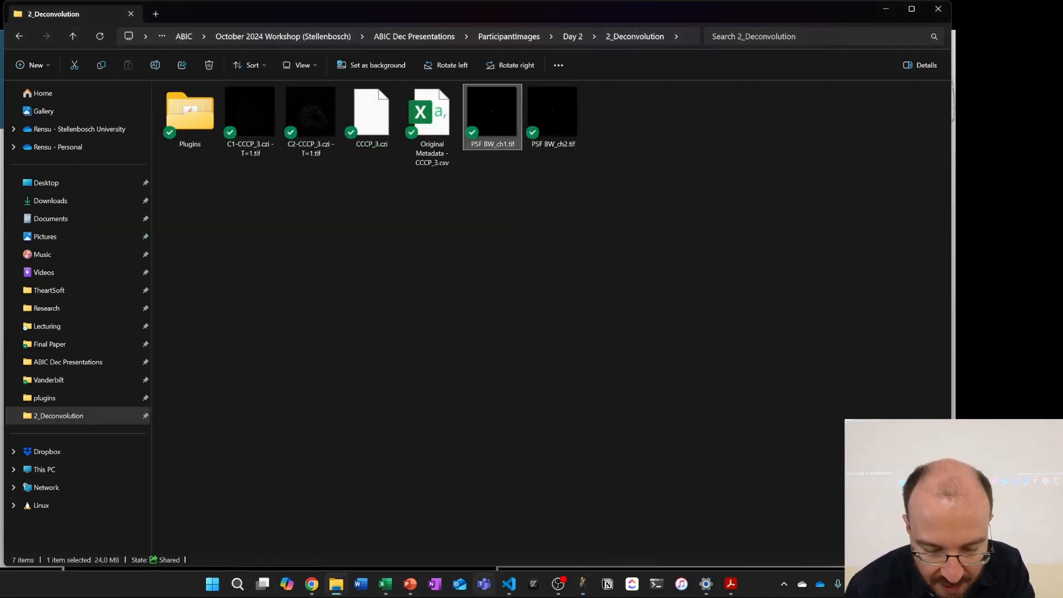
pyautogui.moveTo(579, 587)
pyautogui.click(487, 518)
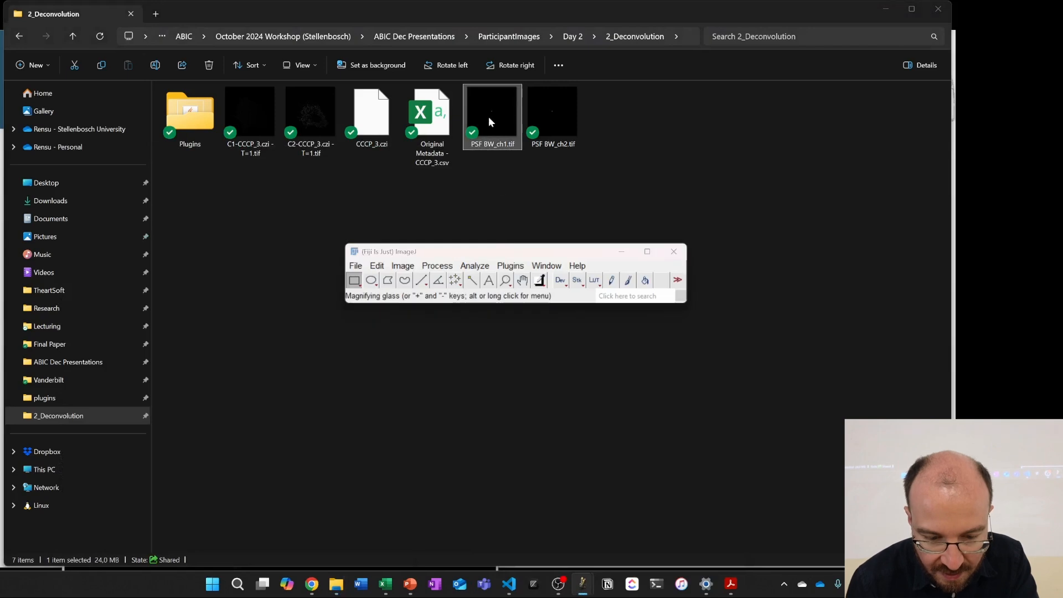
pyautogui.moveTo(522, 279); pyautogui.dragTo(521, 274)
pyautogui.moveTo(463, 13); pyautogui.dragTo(776, 50)
pyautogui.moveTo(583, 585)
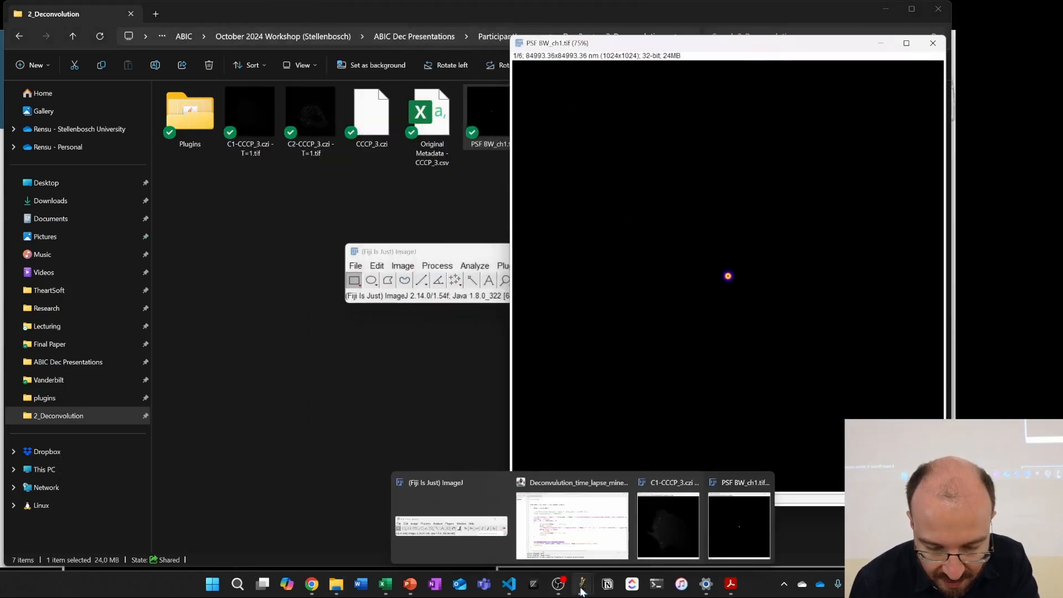
pyautogui.click(665, 526)
# Step: Examine the C1 image up to slice 3 and the channel 1 PSF spot at up to 600% magnification
pyautogui.press('+')
pyautogui.press('+')
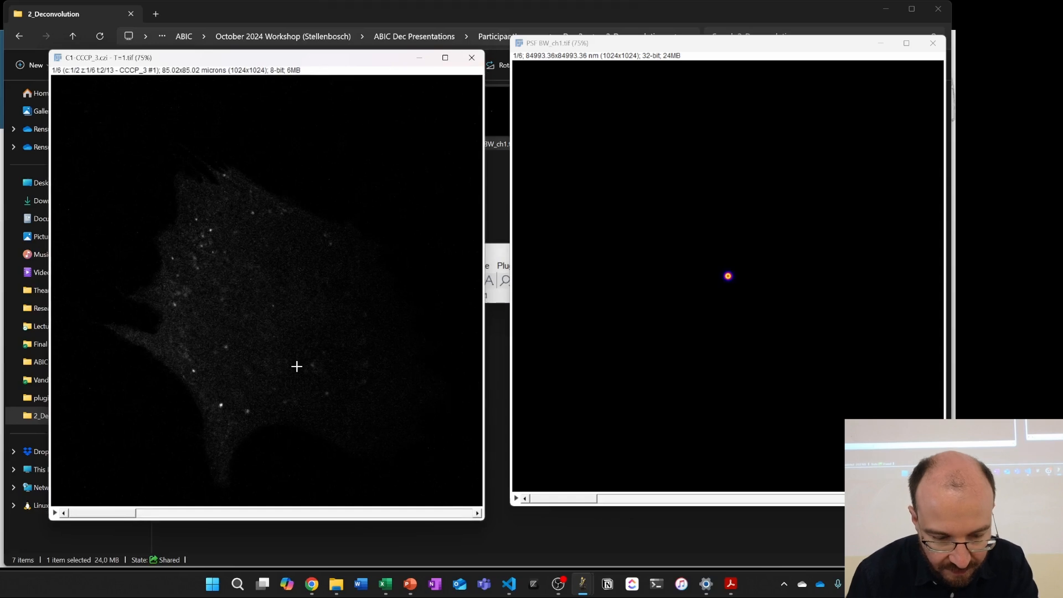
pyautogui.press('-')
pyautogui.press('-')
pyautogui.scroll(-2, 293, 353)
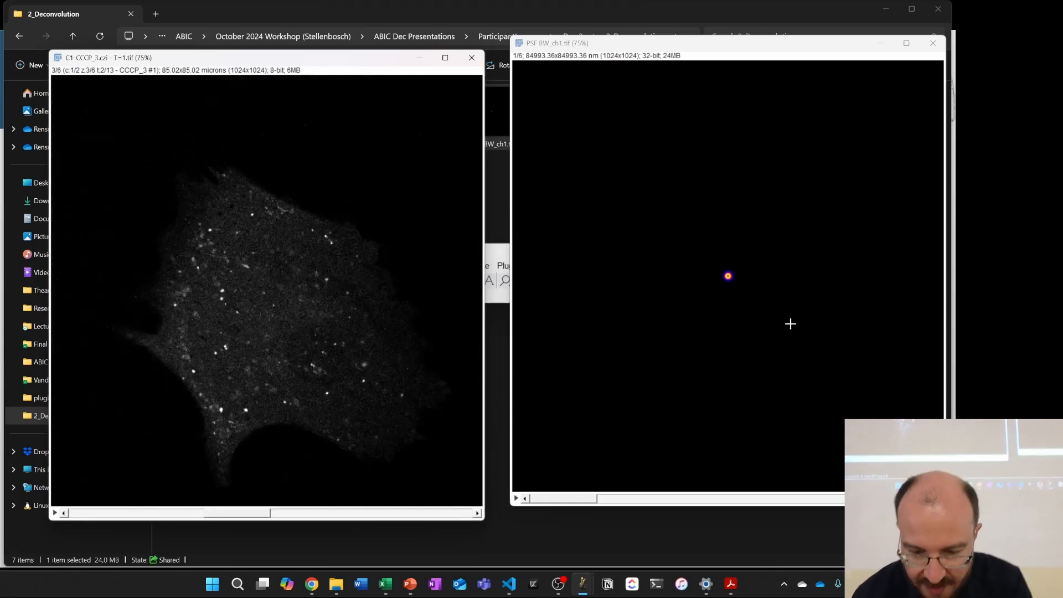
pyautogui.press('+')
pyautogui.press('+')
pyautogui.press('+')
pyautogui.press('+')
pyautogui.press('+')
pyautogui.press('+')
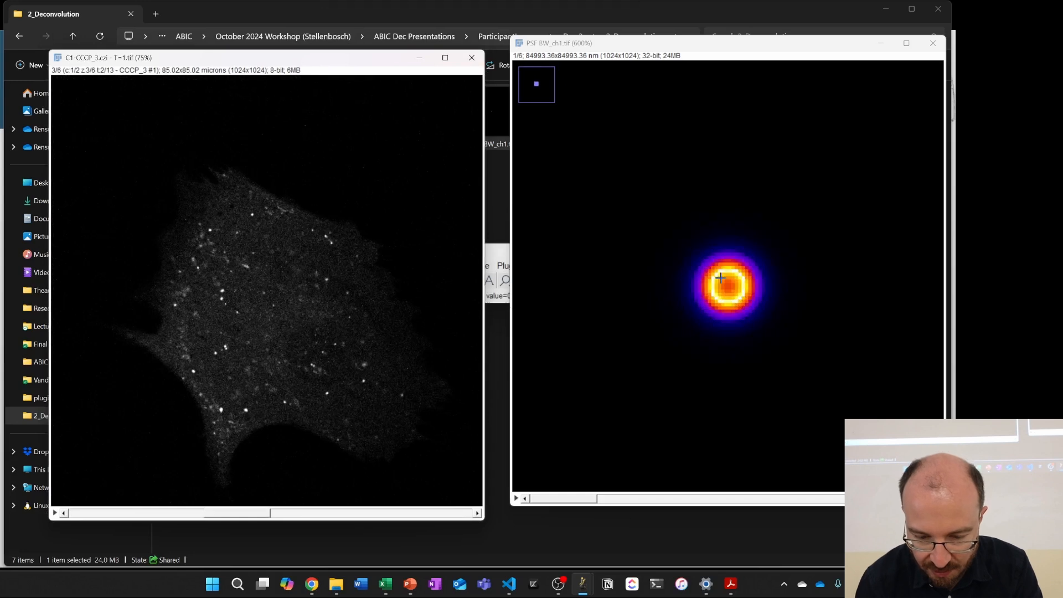
pyautogui.press('-')
pyautogui.press('-')
pyautogui.press('-')
pyautogui.press('-')
pyautogui.press('-')
pyautogui.press('-')
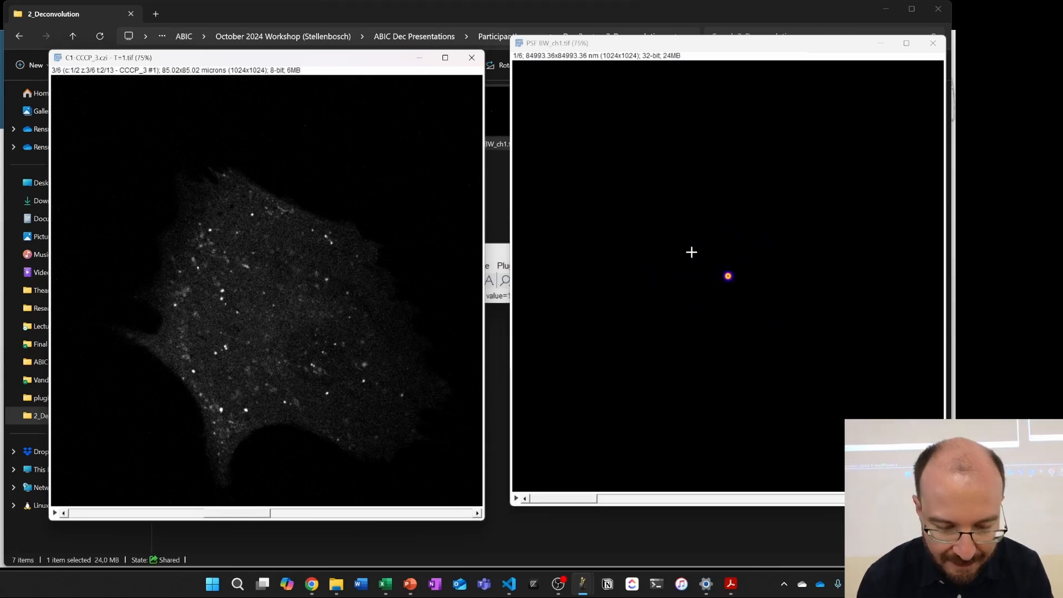
# Step: Move Fiji's main window above the images, start the macro Recorder and place its window over the C1 image's edge
pyautogui.moveTo(498, 250); pyautogui.dragTo(501, 99)
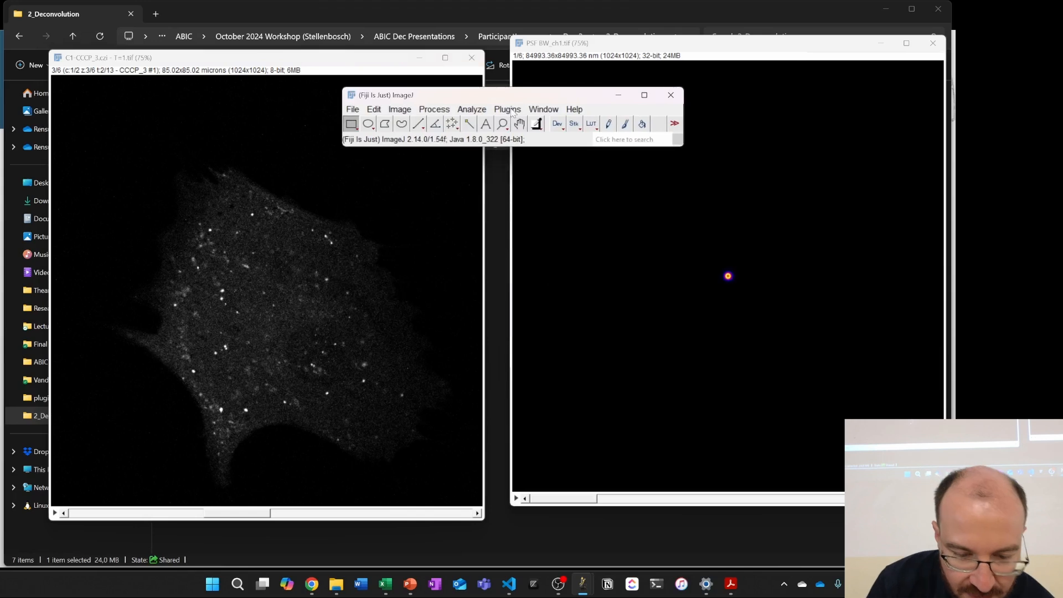
pyautogui.click(512, 110)
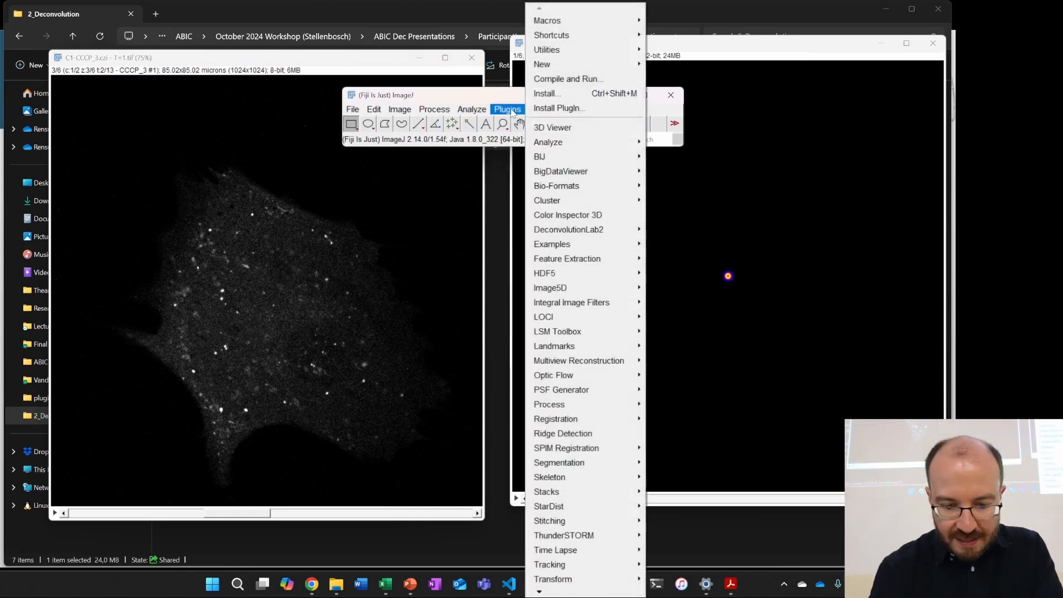
pyautogui.moveTo(592, 237)
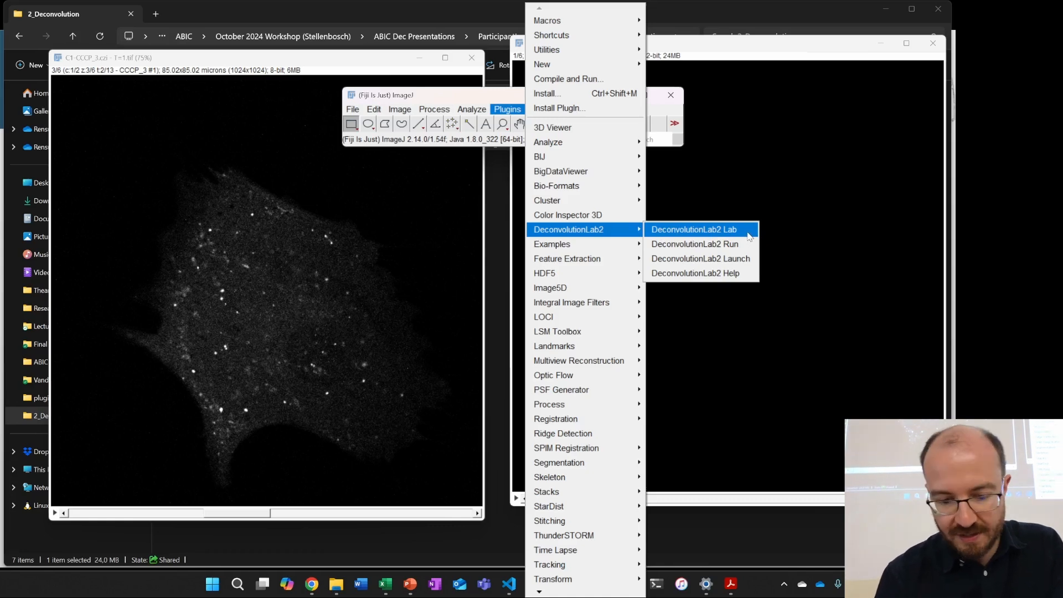
pyautogui.click(499, 100)
pyautogui.click(536, 107)
pyautogui.moveTo(509, 111)
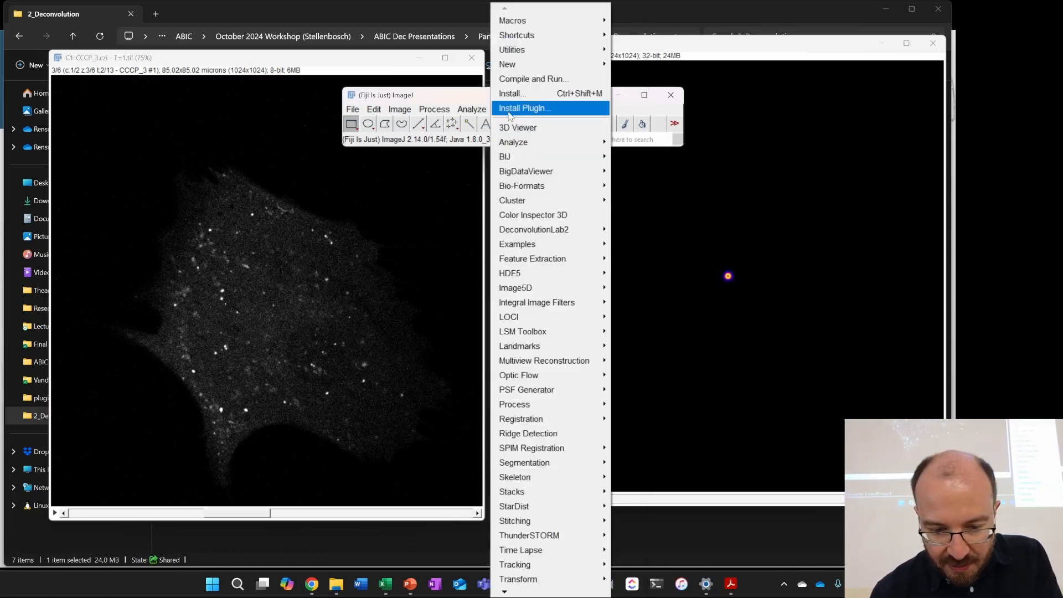
pyautogui.moveTo(562, 22)
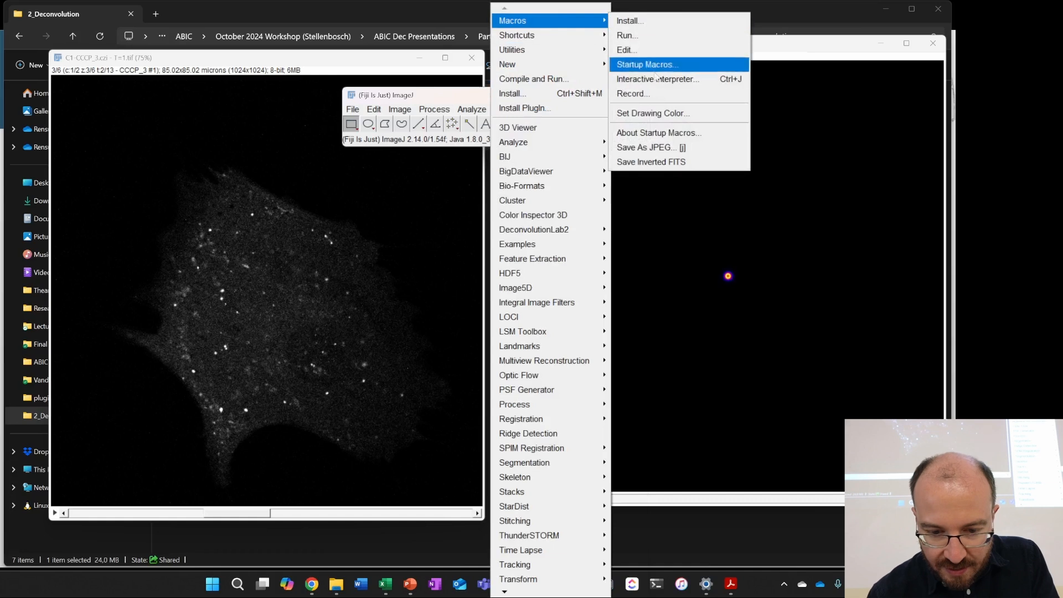
pyautogui.click(633, 94)
pyautogui.moveTo(498, 95); pyautogui.dragTo(94, 213)
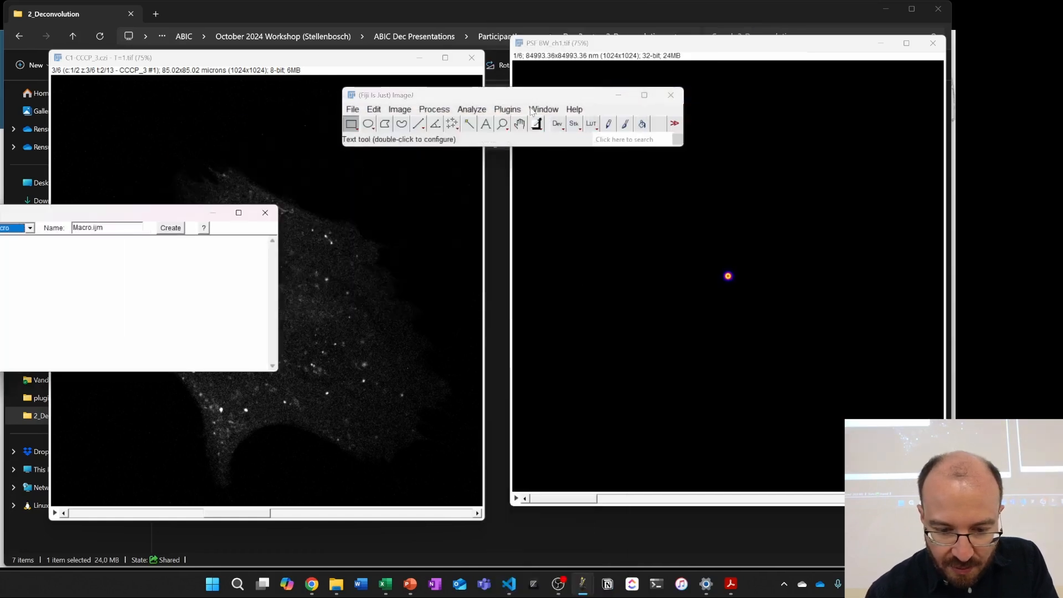
# Step: Launch DeconvolutionLab2 Lab and place its window between the two images, below Fiji's main window
pyautogui.click(530, 110)
pyautogui.moveTo(507, 109)
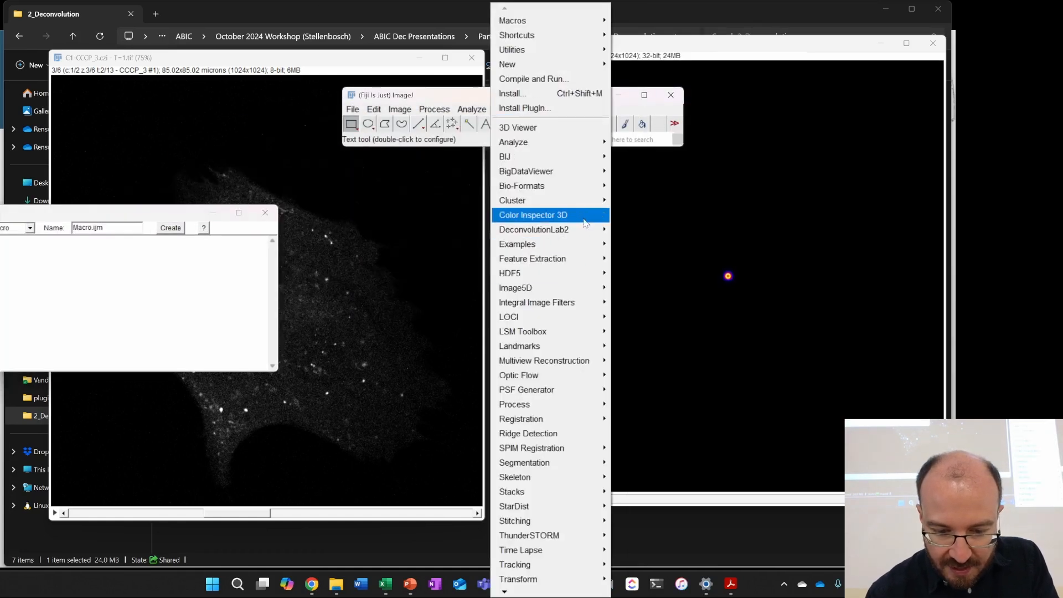
pyautogui.moveTo(588, 229)
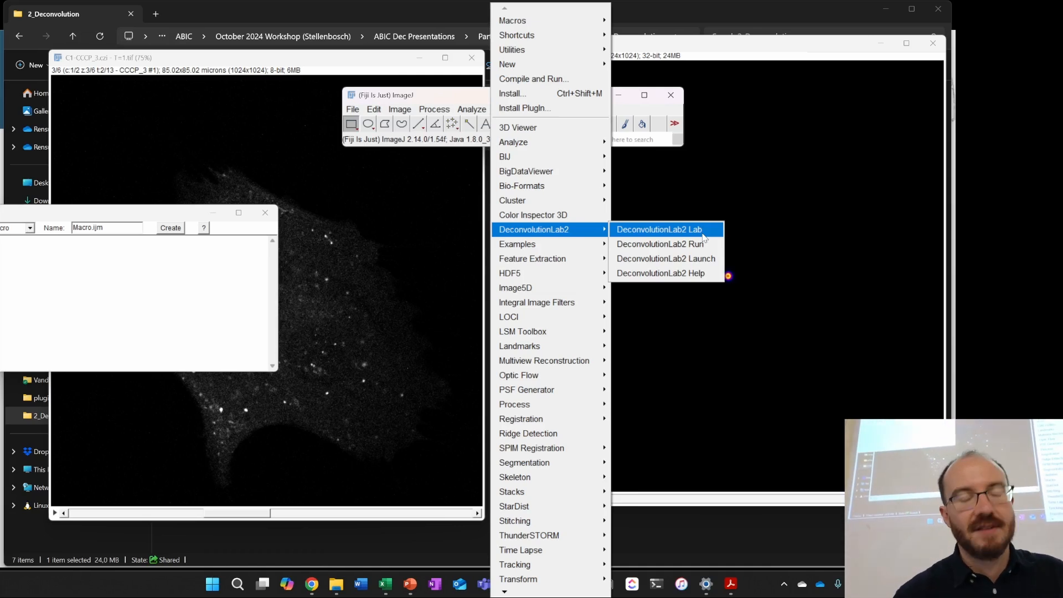
pyautogui.click(702, 232)
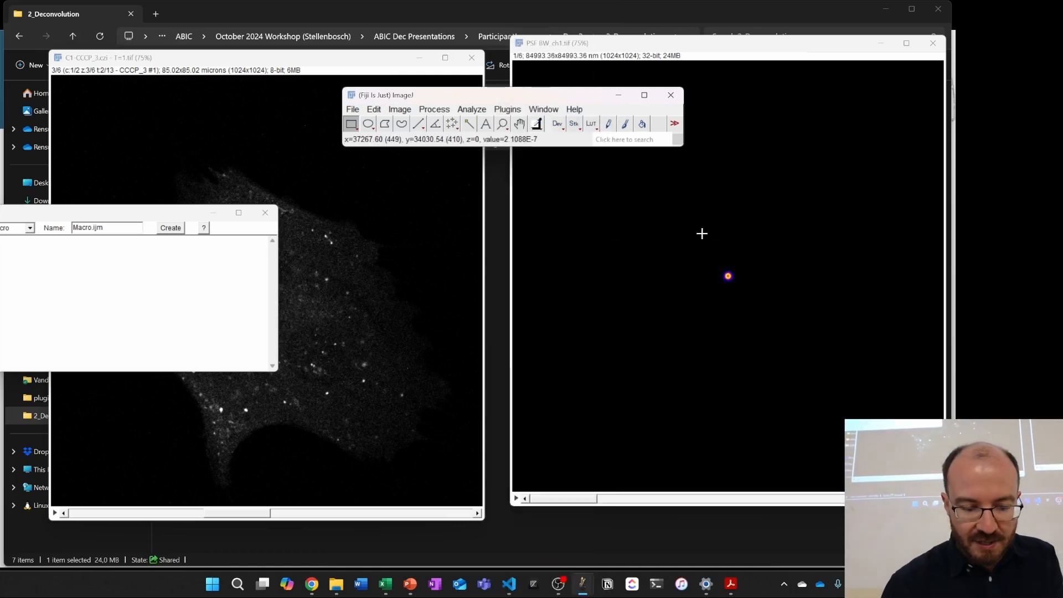
pyautogui.moveTo(157, 11); pyautogui.dragTo(484, 184)
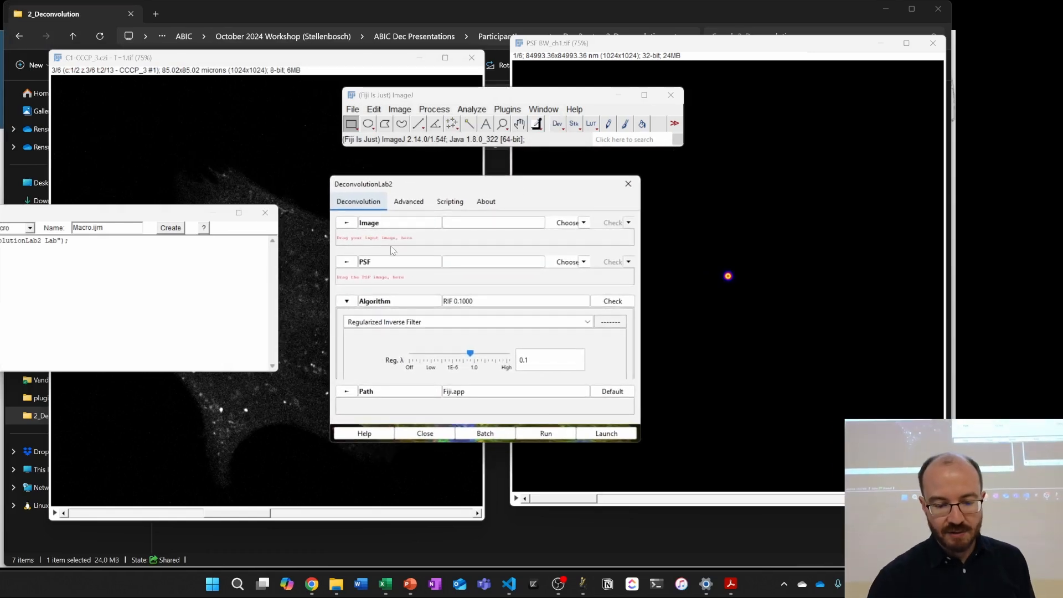
# Step: Set the DeconvolutionLab2 input image to C1-CCCP_3.czi - T=1.tif, taken from the images open on the platform
pyautogui.click(578, 224)
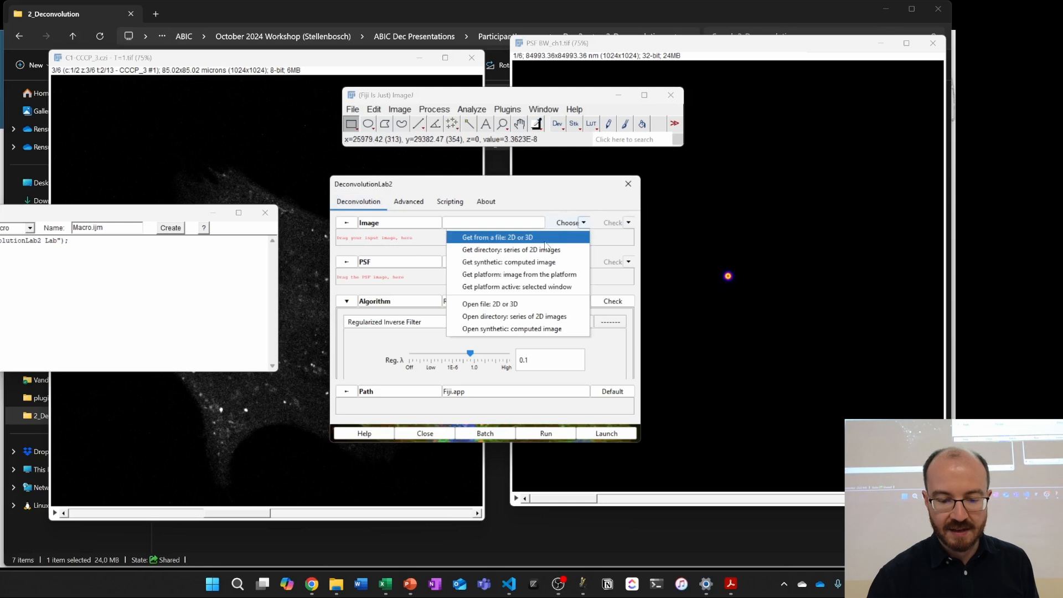
pyautogui.click(577, 276)
pyautogui.click(443, 150)
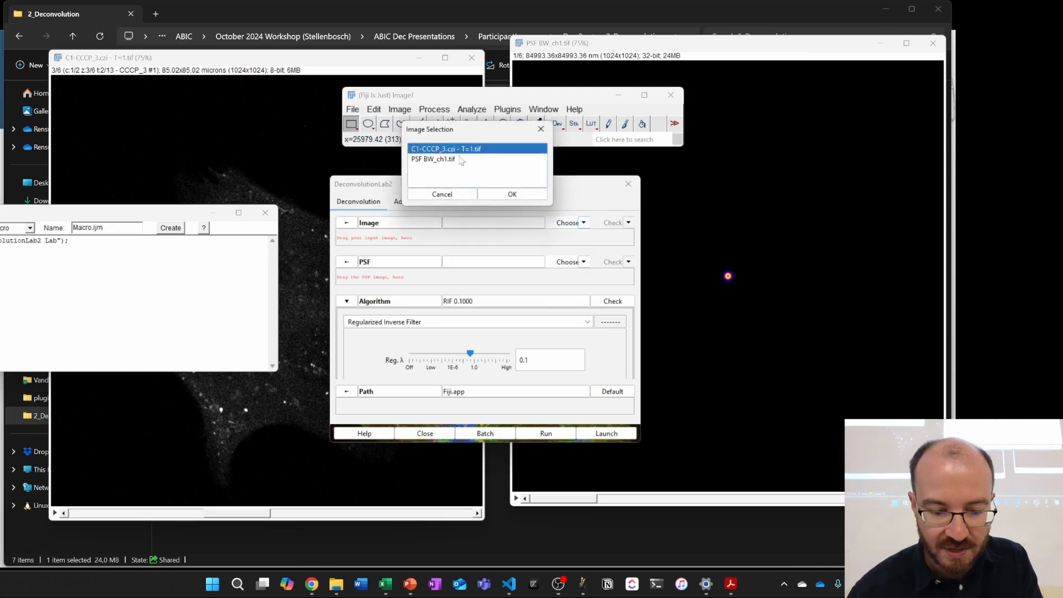
pyautogui.click(443, 159)
pyautogui.click(450, 149)
pyautogui.press('Down')
pyautogui.press('Up')
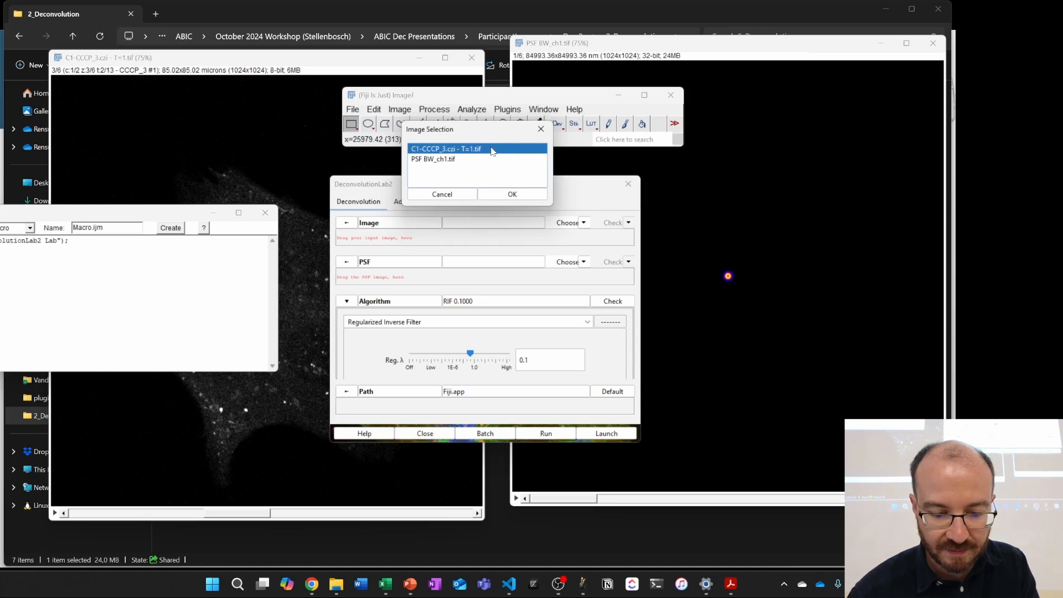
pyautogui.click(510, 194)
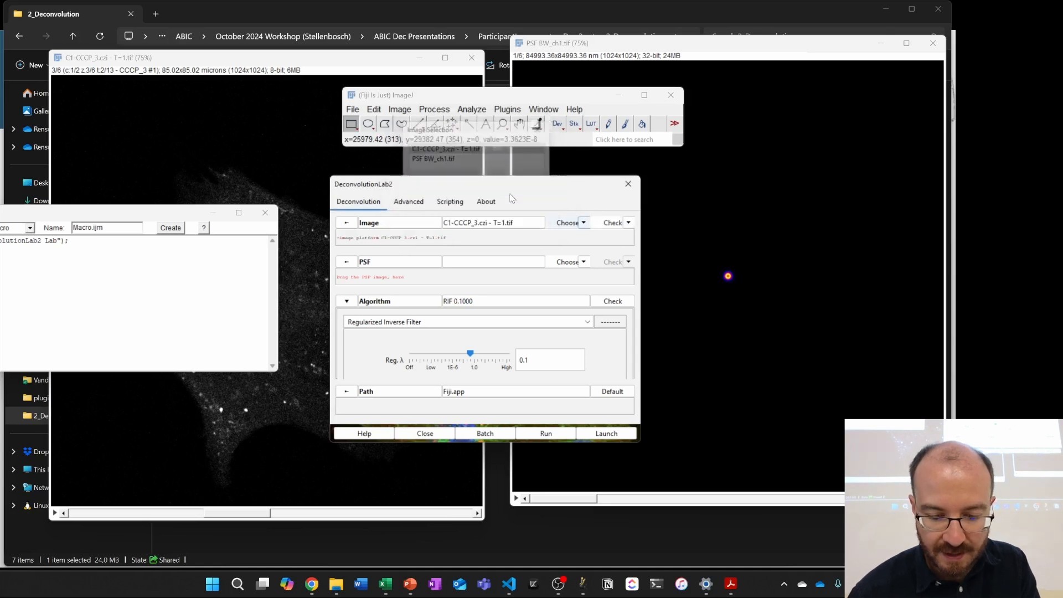
# Step: Set the PSF to the open PSF BW_ch1.tif platform image and move the macro Recorder fully into view
pyautogui.click(571, 266)
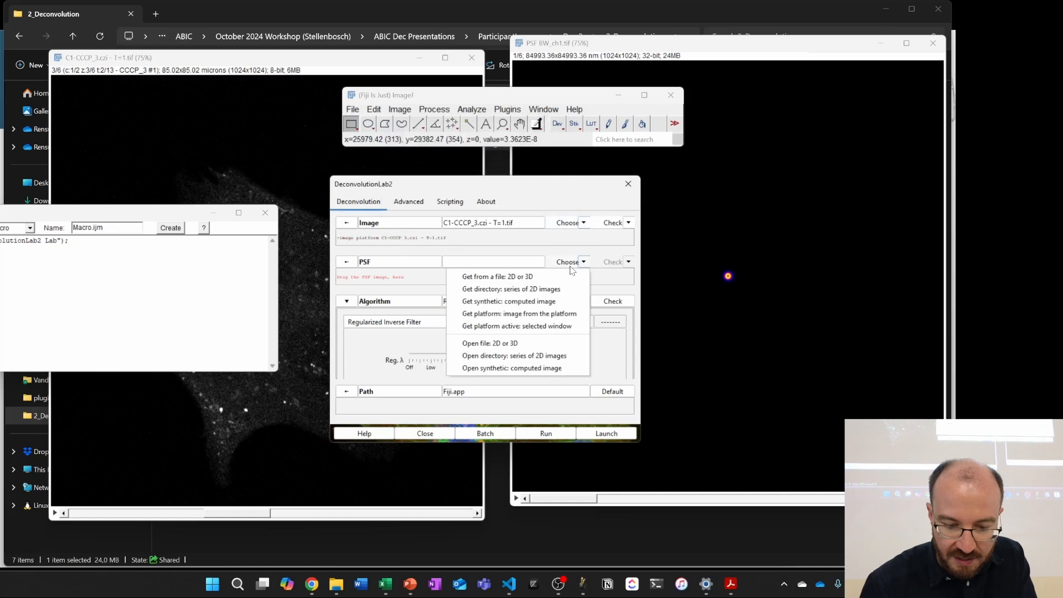
pyautogui.click(545, 316)
pyautogui.click(449, 160)
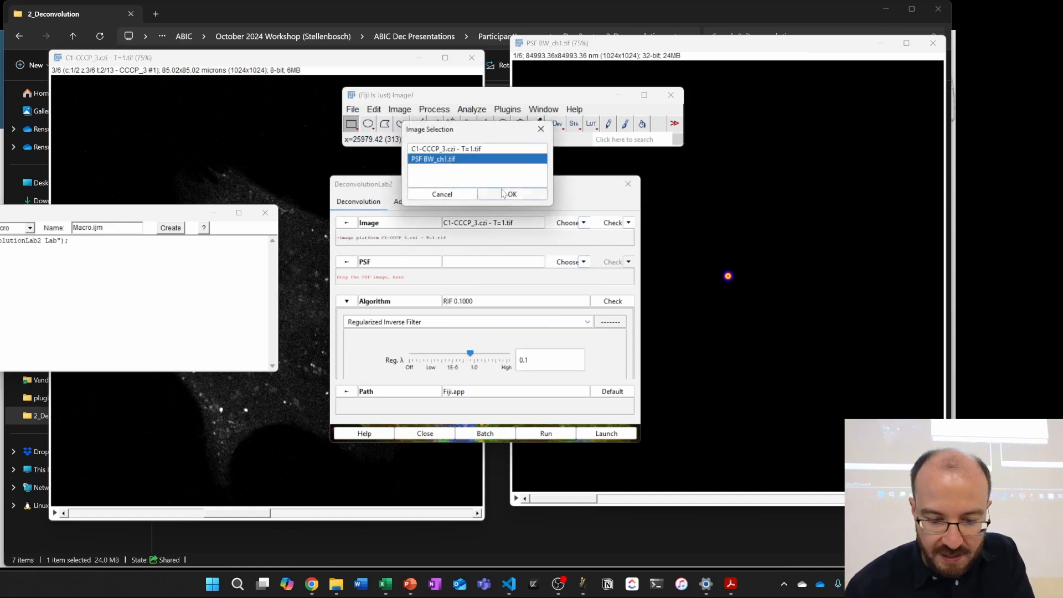
pyautogui.click(507, 195)
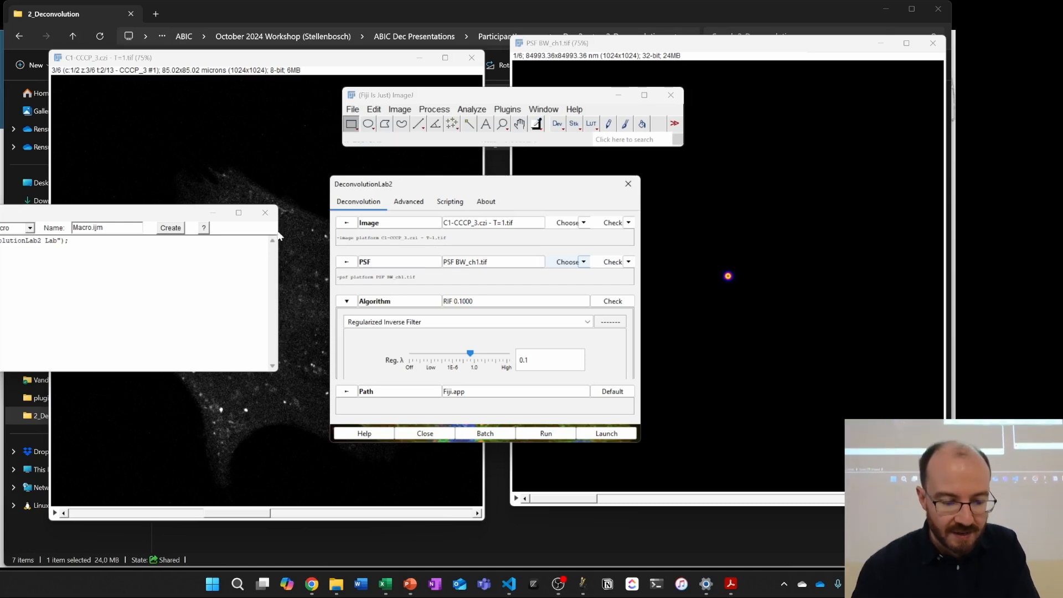
pyautogui.moveTo(123, 213); pyautogui.dragTo(168, 209)
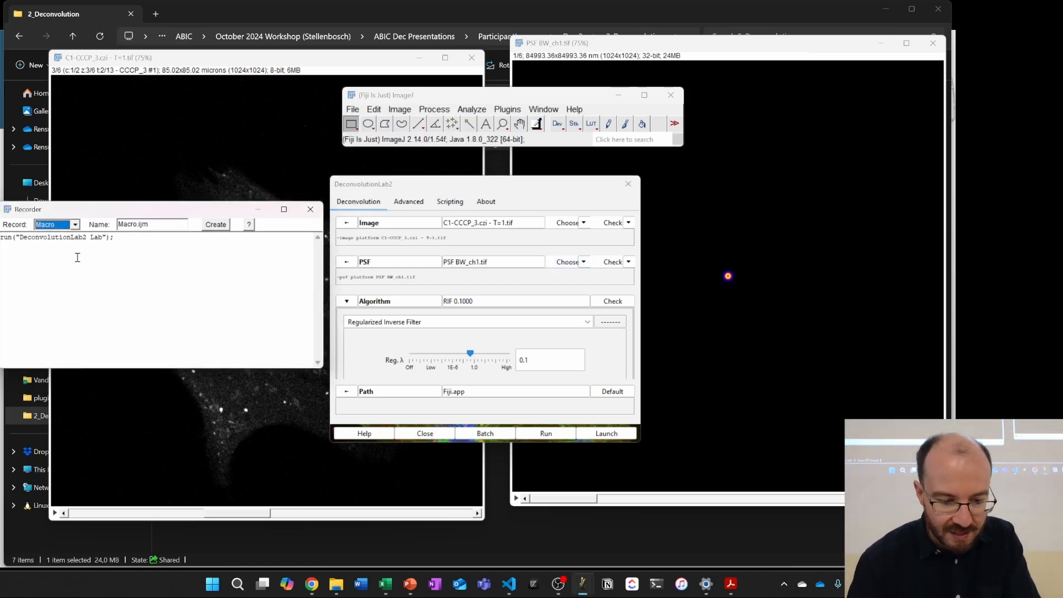
pyautogui.click(522, 185)
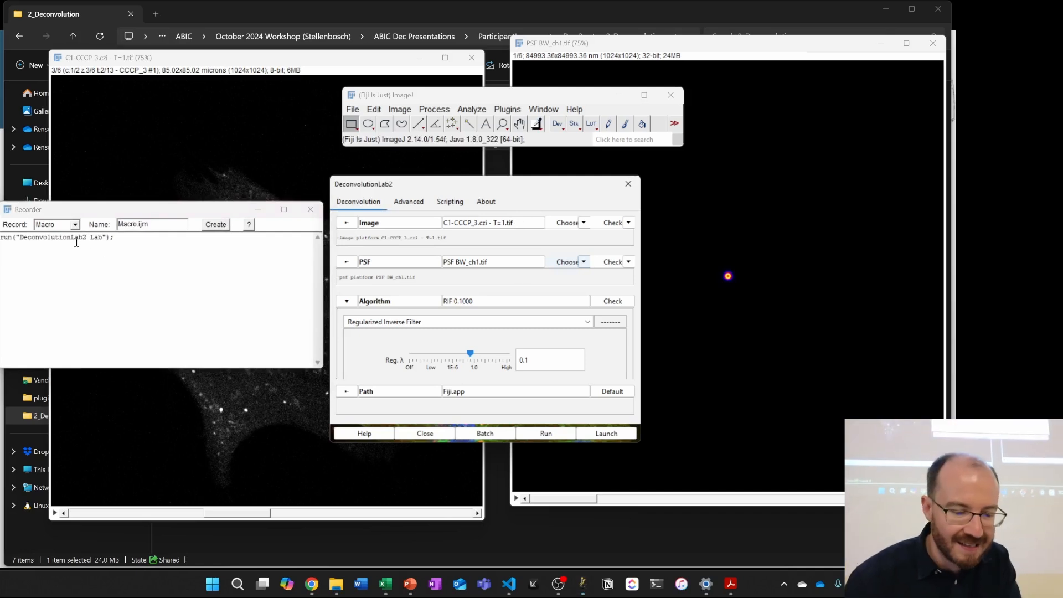
# Step: Choose the Richardson-Lucy Total Variation algorithm and set its regularization λ to 1.000E-04
pyautogui.click(458, 304)
pyautogui.click(458, 304)
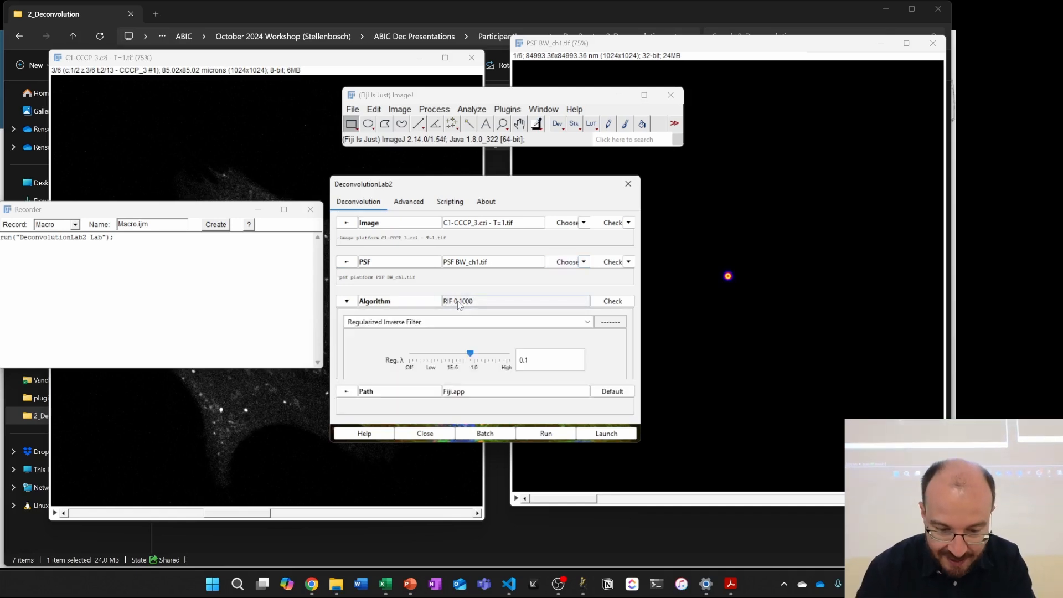
pyautogui.click(459, 323)
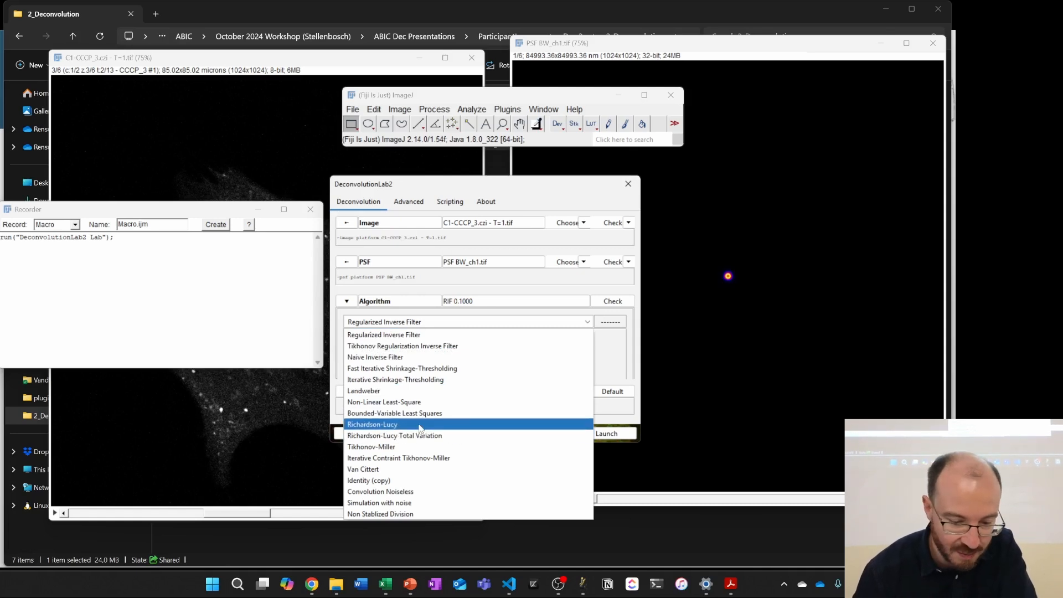
pyautogui.click(468, 437)
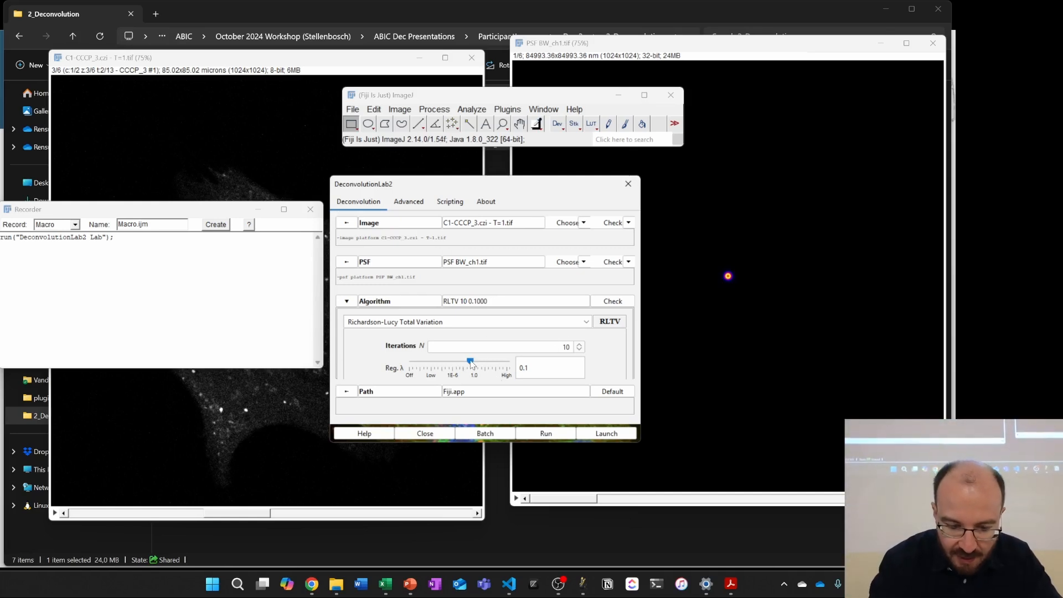
pyautogui.moveTo(471, 363); pyautogui.dragTo(461, 366)
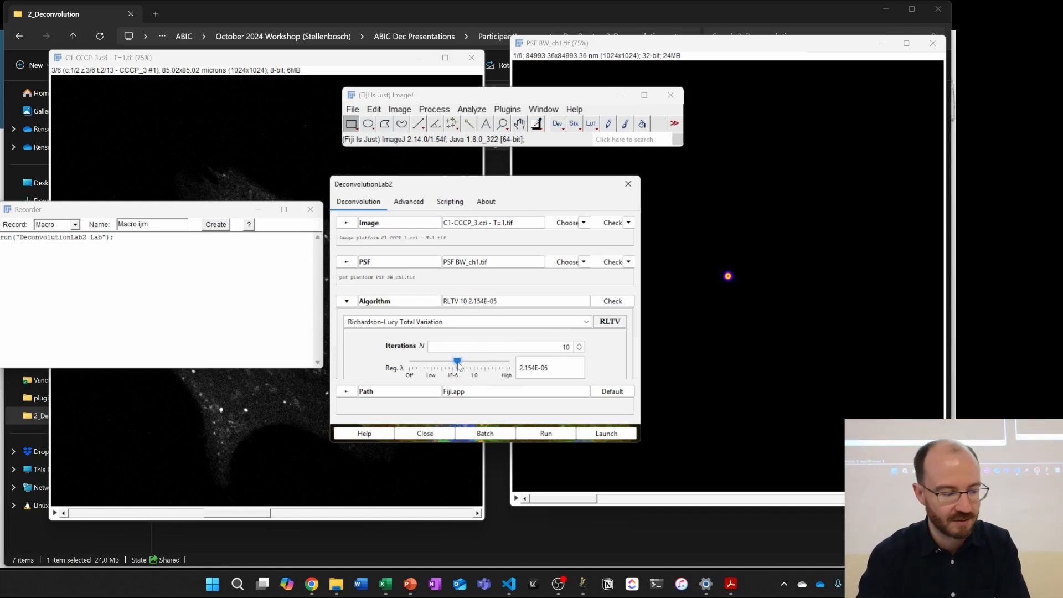
pyautogui.moveTo(460, 364); pyautogui.dragTo(458, 364)
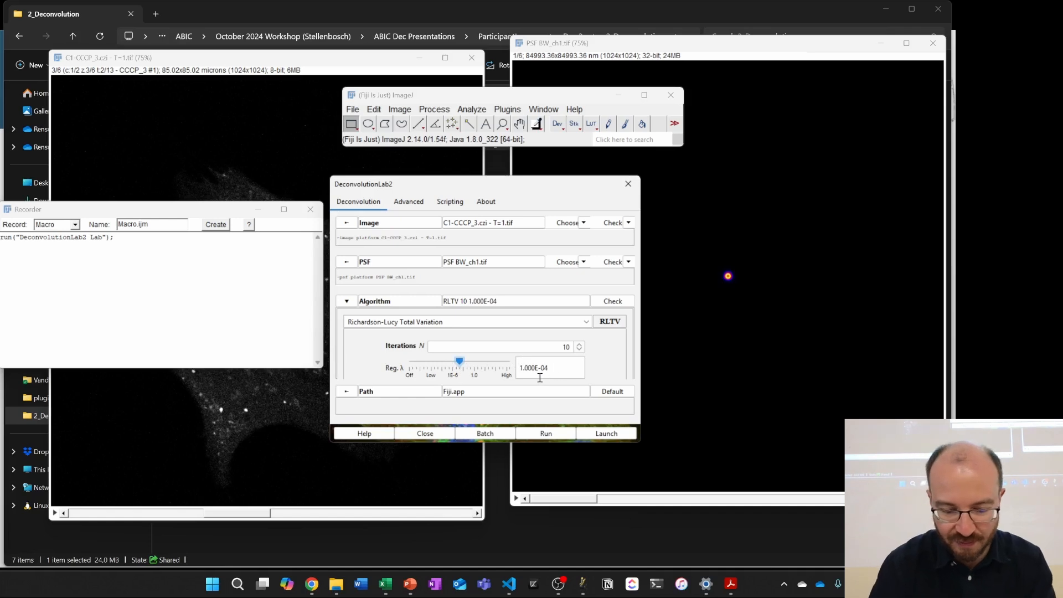
pyautogui.tripleClick(548, 368)
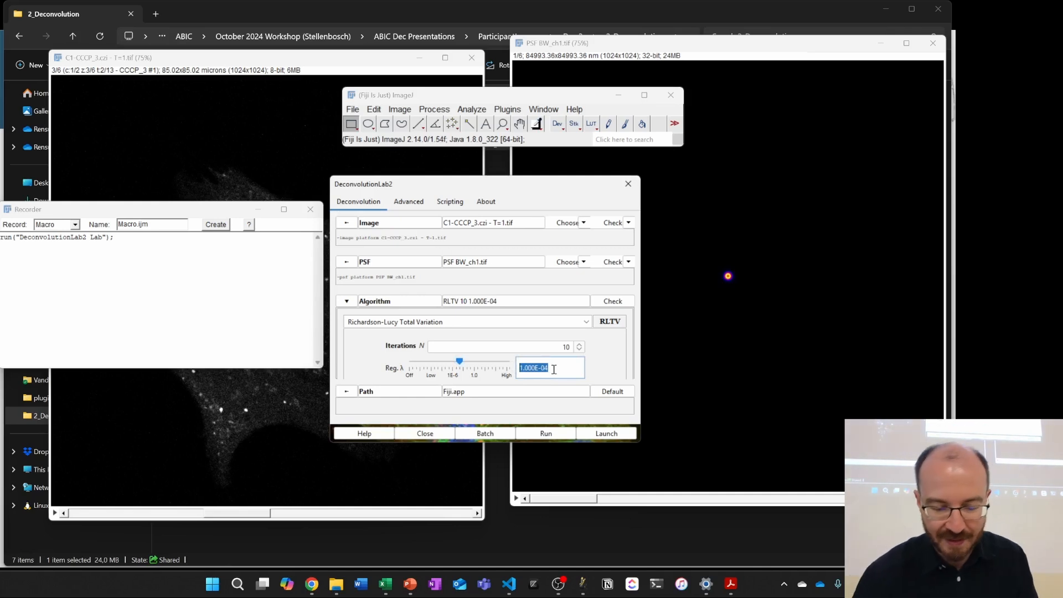
pyautogui.press('End')
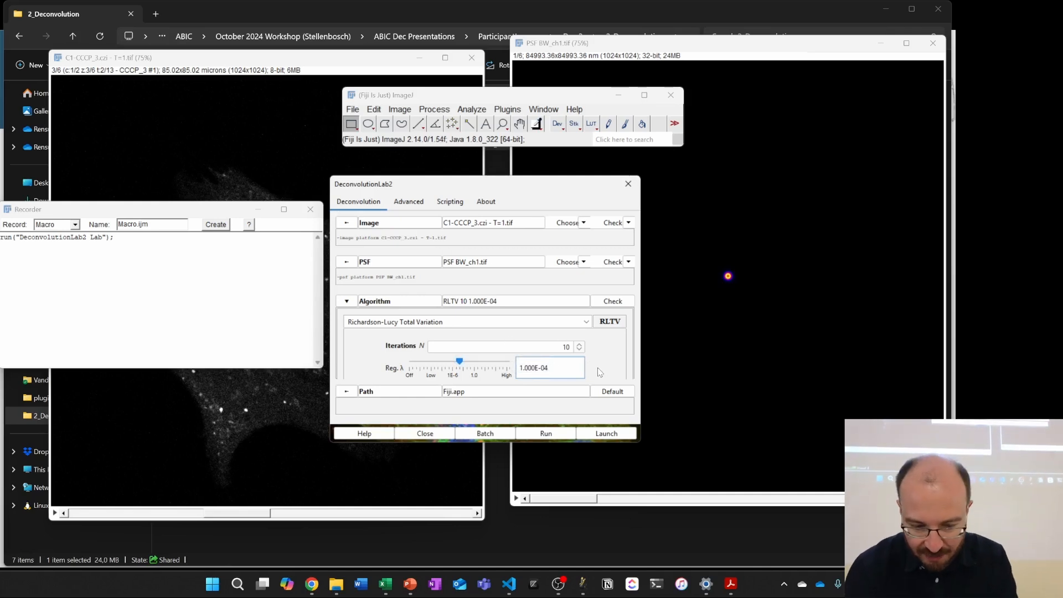
# Step: Run the Richardson-Lucy Total Variation deconvolution and arrange the Final Display of RLTV beside the original C1-CCCP_3.czi image
pyautogui.click(559, 436)
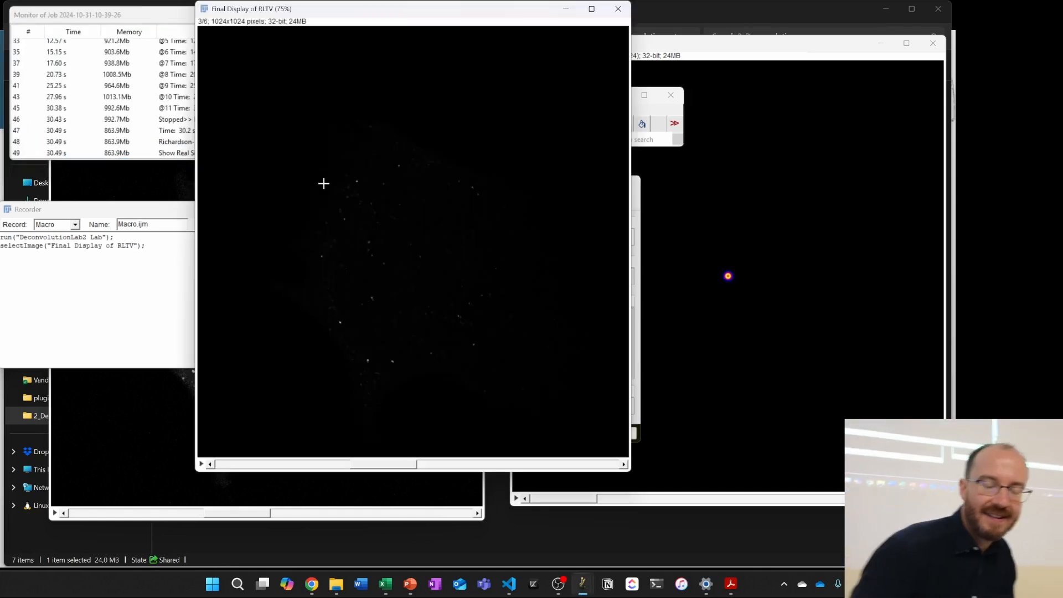
pyautogui.moveTo(334, 14); pyautogui.dragTo(561, 50)
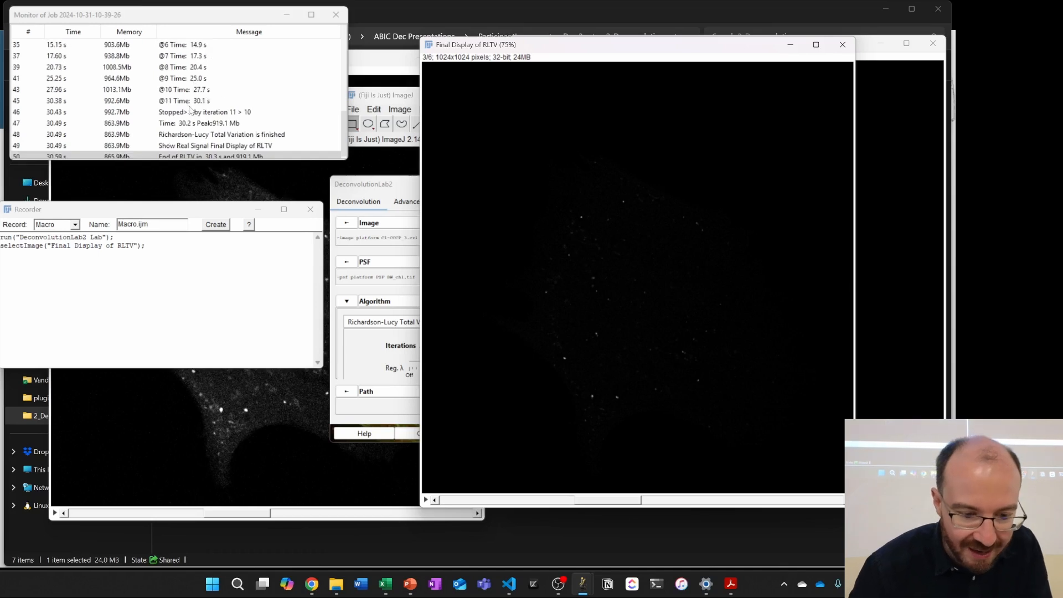
pyautogui.click(203, 101)
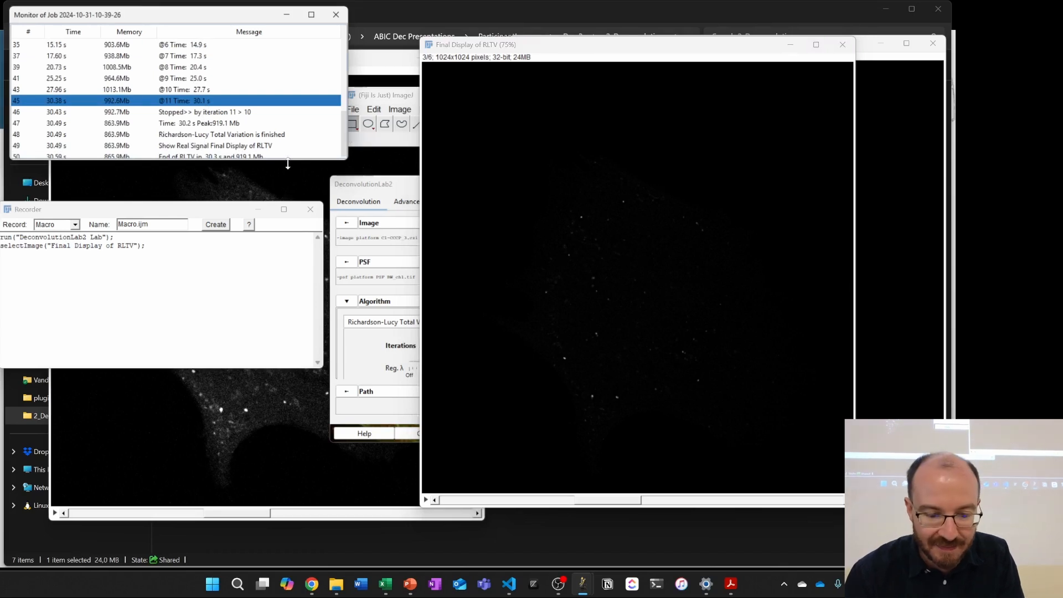
pyautogui.moveTo(371, 70); pyautogui.dragTo(340, 77)
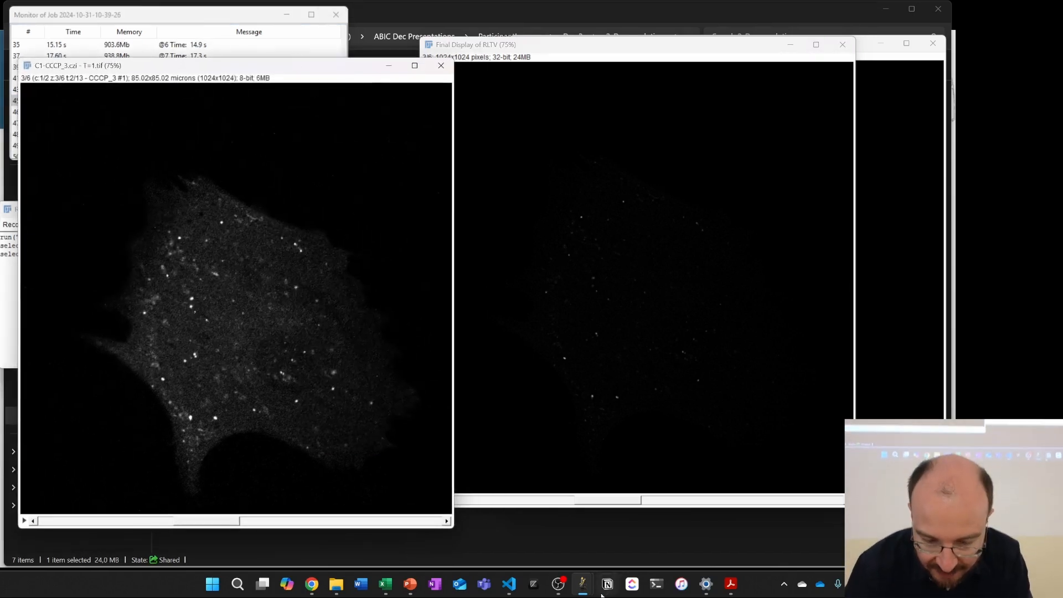
# Step: Apply the mpl-viridis lookup table to both the original C1-CCCP_3.czi image and the Final Display of RLTV
pyautogui.moveTo(582, 584)
pyautogui.click(270, 532)
pyautogui.click(589, 124)
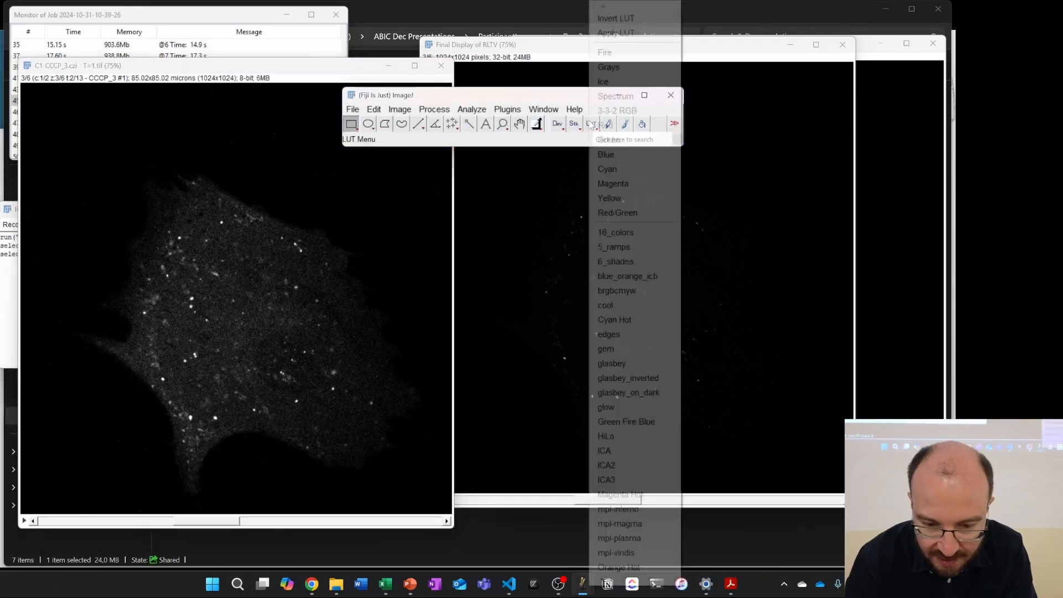
pyautogui.click(665, 552)
pyautogui.click(600, 102)
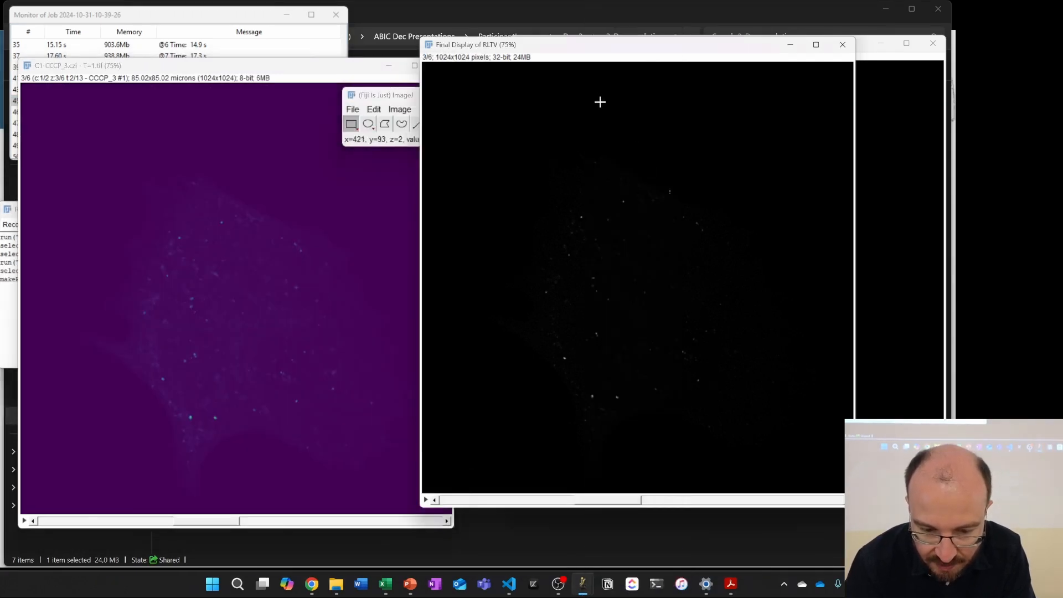
pyautogui.click(391, 93)
pyautogui.click(592, 123)
pyautogui.click(650, 554)
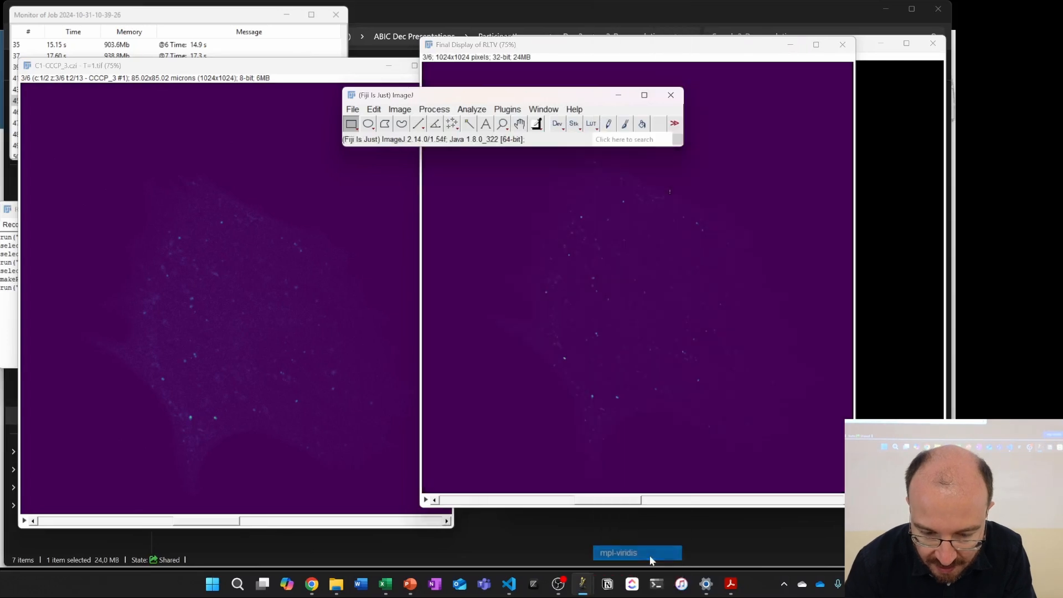
# Step: Synchronize all open image windows with the Synchronize Windows tool, keeping cursor, channels, z-slices, t-frames and image coordinates linked
pyautogui.click(639, 296)
pyautogui.press('+')
pyautogui.scroll(-1, 636, 301)
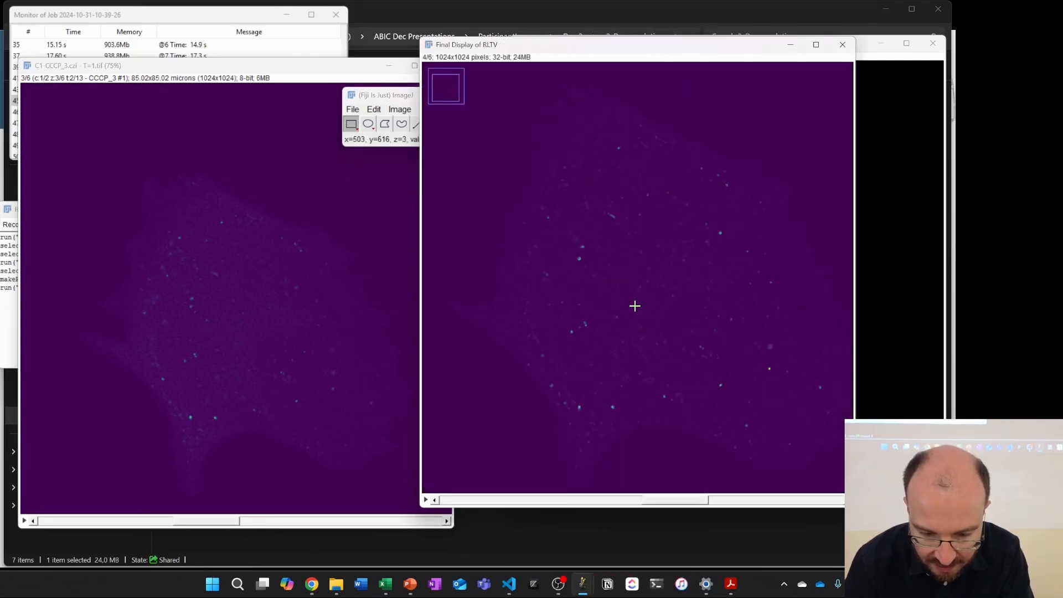
pyautogui.click(397, 102)
pyautogui.click(472, 110)
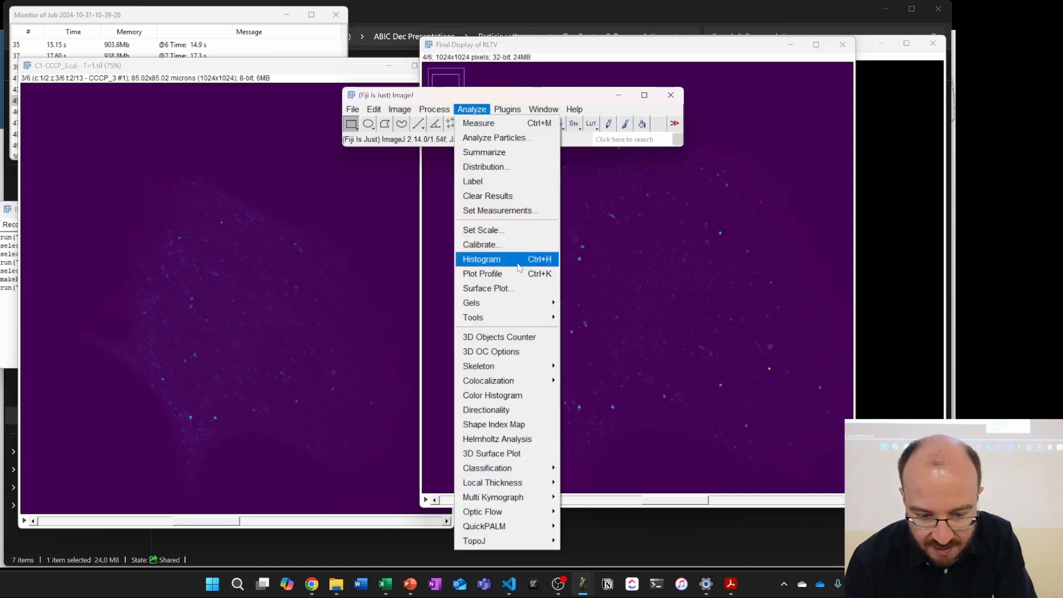
pyautogui.moveTo(529, 318)
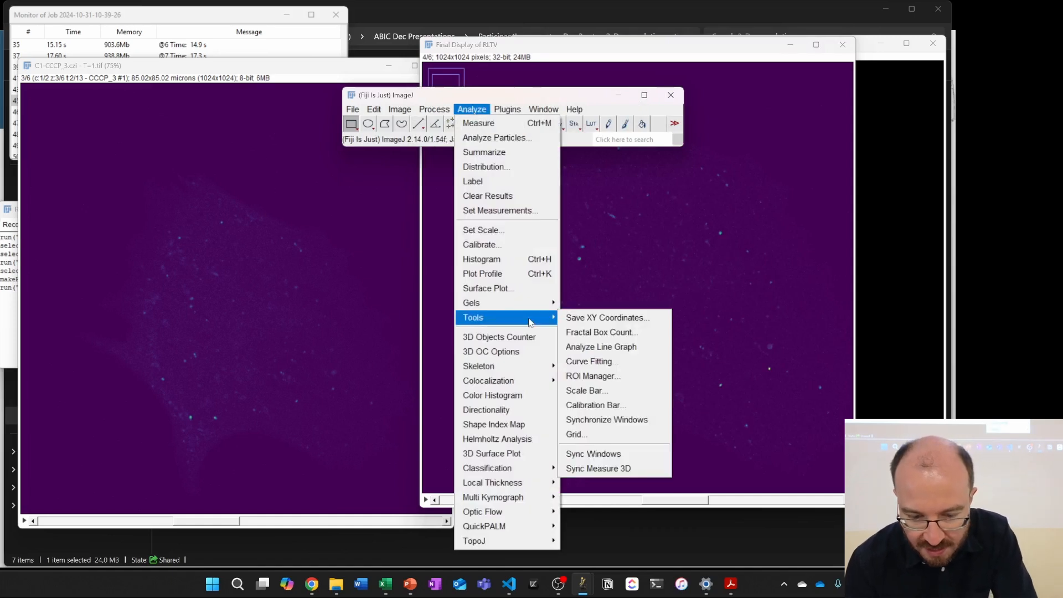
pyautogui.click(657, 425)
pyautogui.click(15, 98)
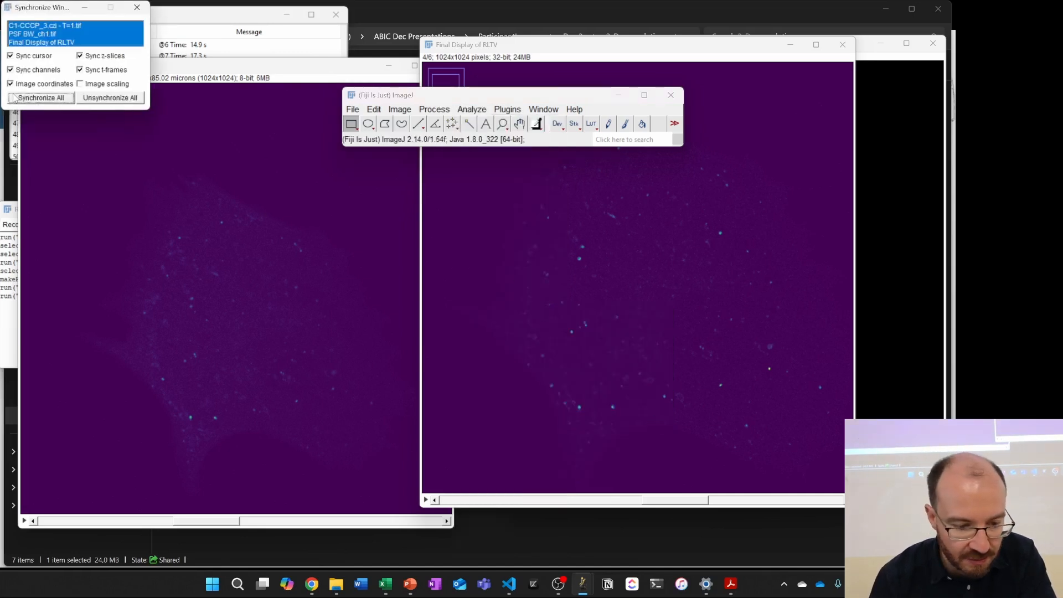
# Step: Move the deconvolved image clear of the original and compare slices 4 and 3 in the synchronized windows
pyautogui.click(210, 158)
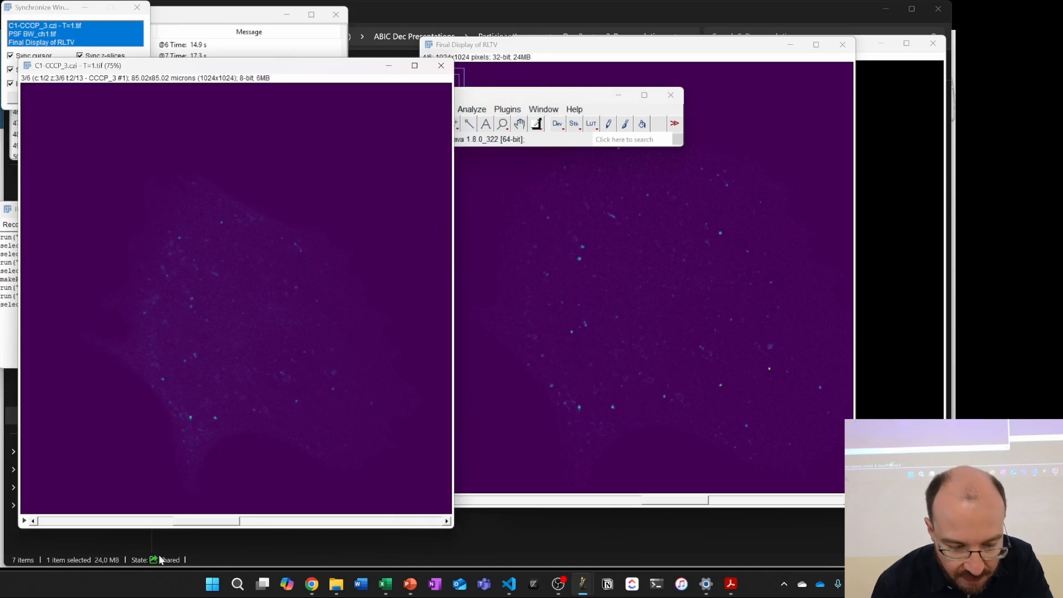
pyautogui.moveTo(206, 521); pyautogui.dragTo(298, 487)
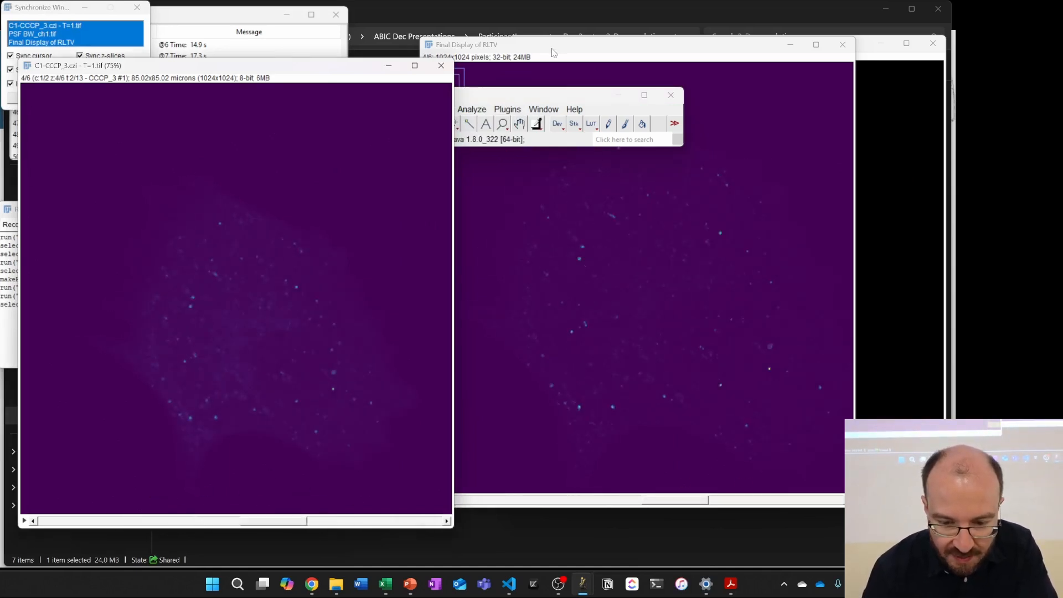
pyautogui.moveTo(552, 53); pyautogui.dragTo(596, 56)
pyautogui.moveTo(274, 520); pyautogui.dragTo(227, 498)
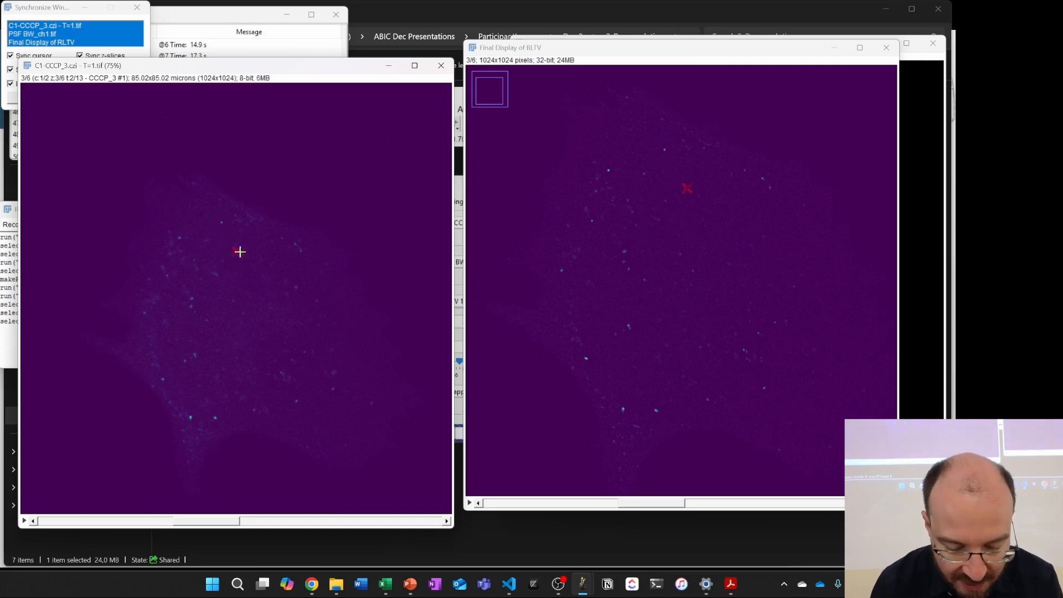
# Step: Auto-adjust the brightness and contrast of the original image and of the deconvolved result
pyautogui.hotkey('ctrl', 'shift', 'c')
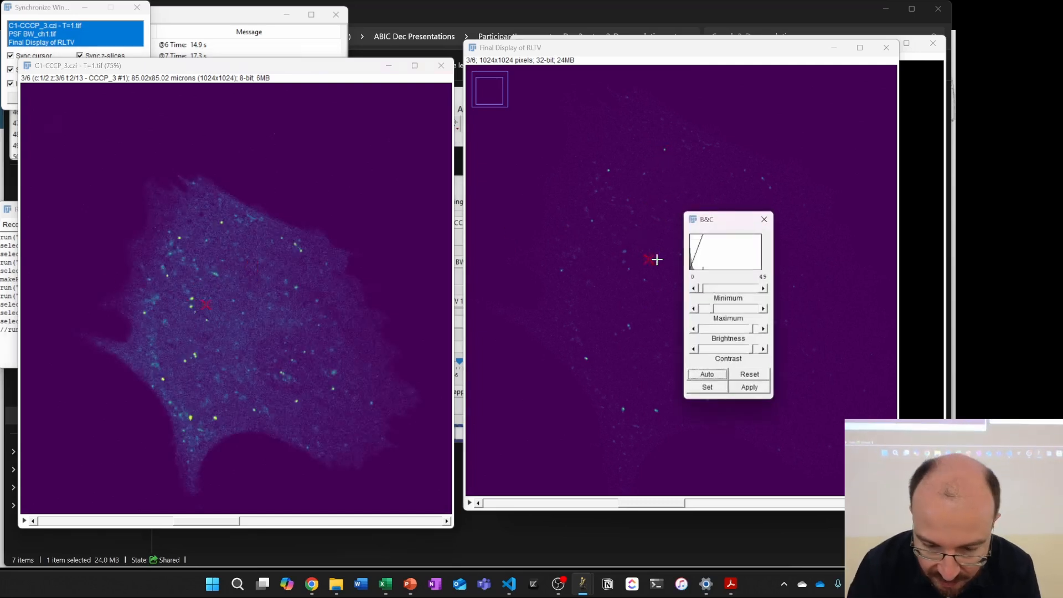
pyautogui.click(531, 207)
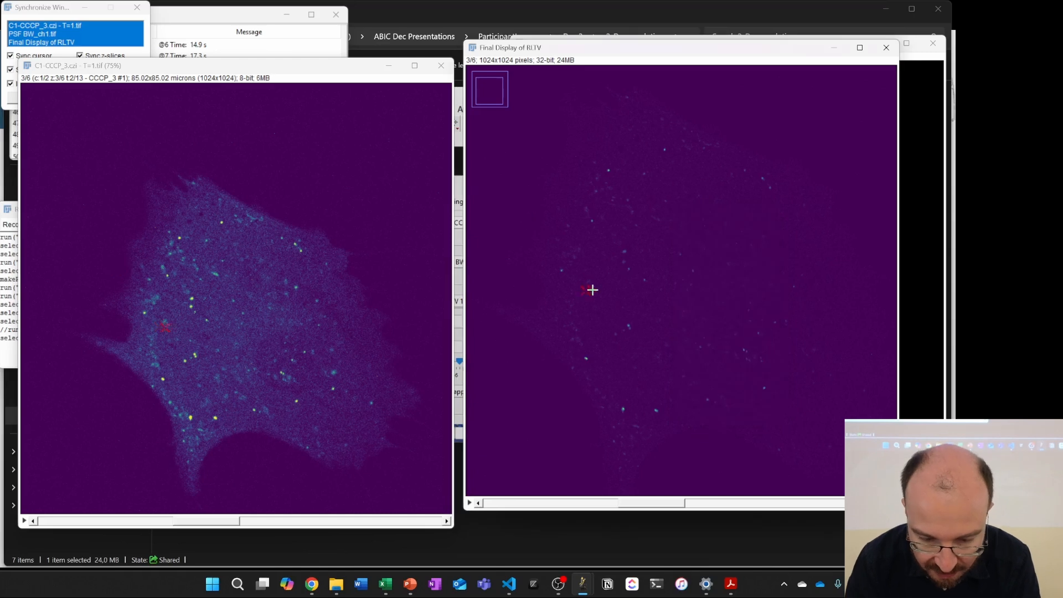
pyautogui.hotkey('ctrl', 'shift', 'c')
pyautogui.click(705, 373)
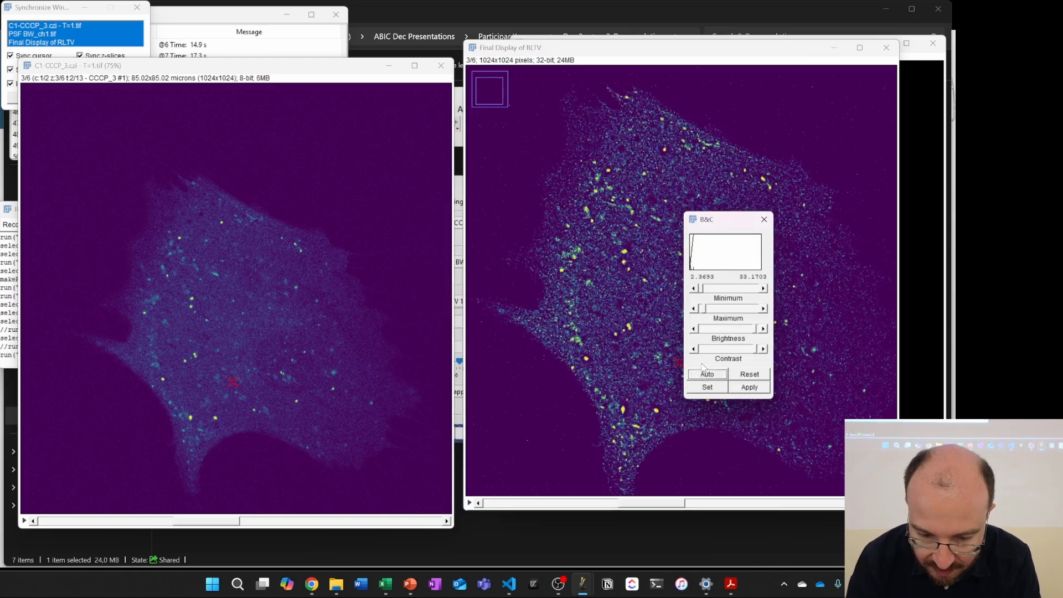
# Step: Raise the display maximum of the deconvolved result, and do the same for the original image
pyautogui.moveTo(703, 309); pyautogui.dragTo(739, 311)
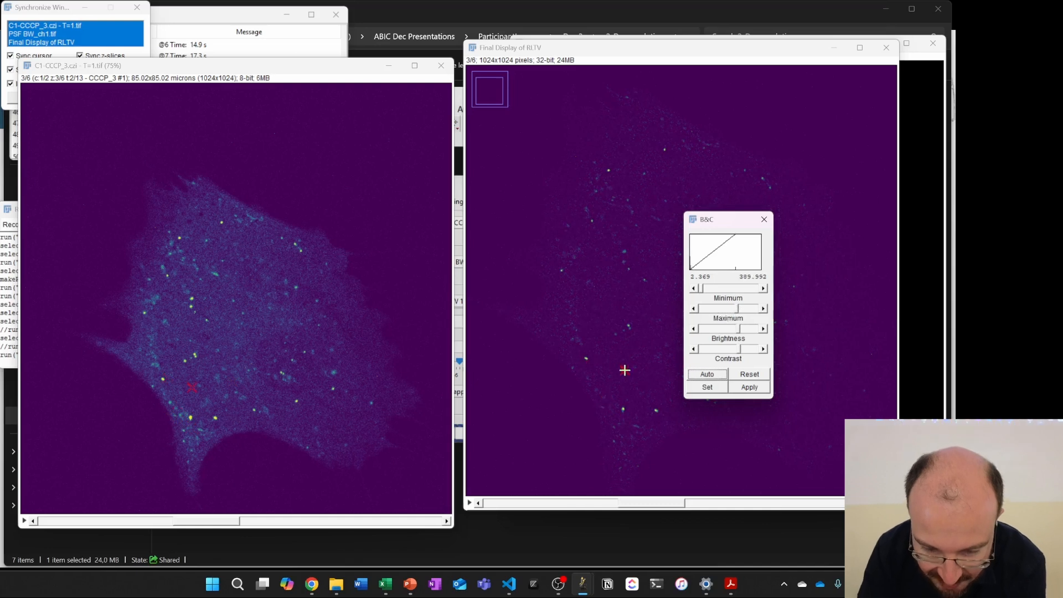
pyautogui.moveTo(737, 311); pyautogui.dragTo(715, 308)
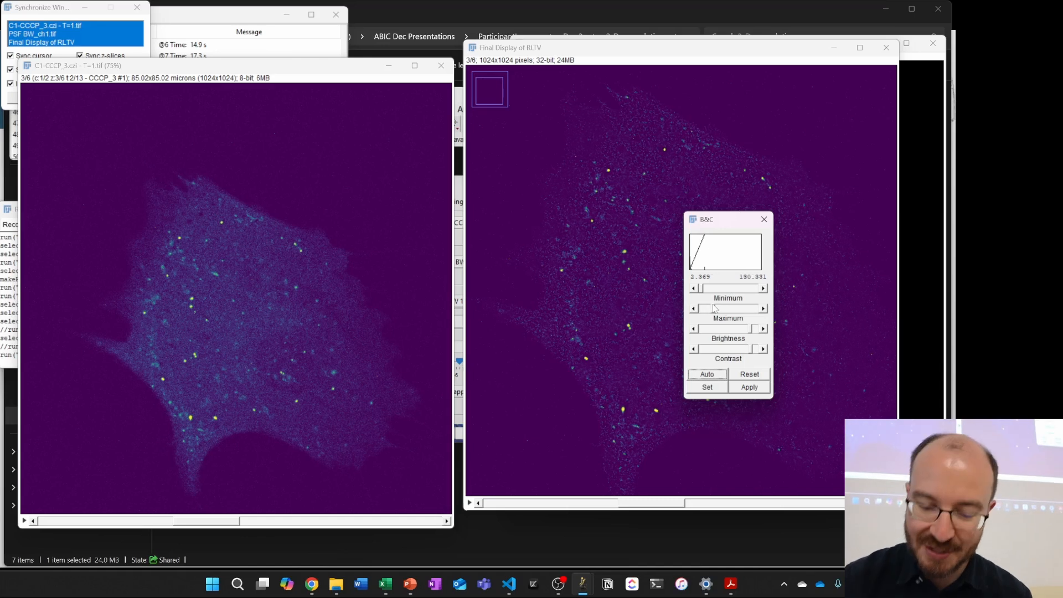
pyautogui.moveTo(715, 308); pyautogui.dragTo(742, 304)
pyautogui.click(616, 233)
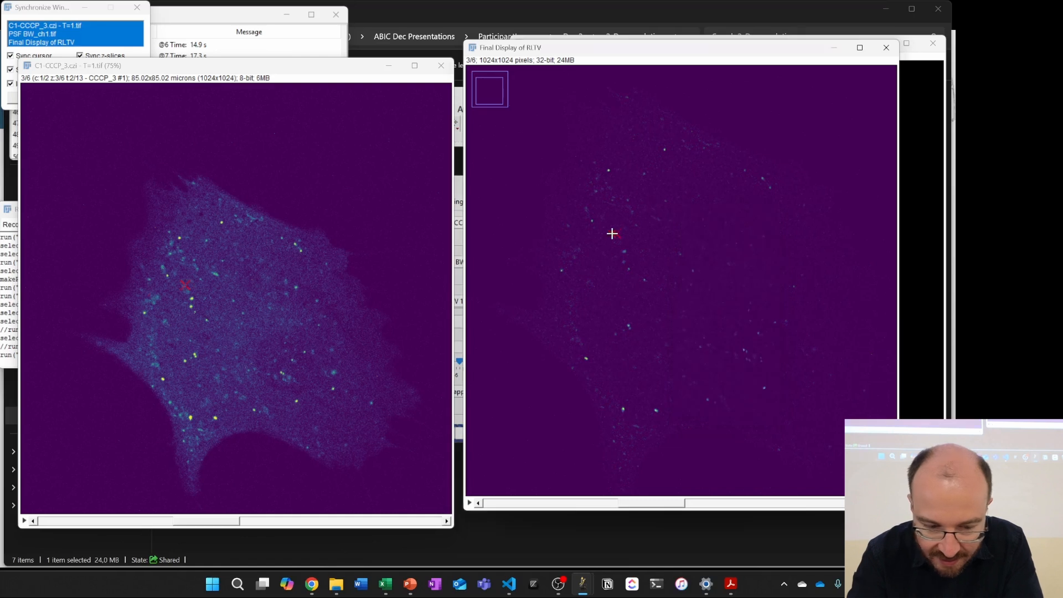
pyautogui.click(247, 323)
pyautogui.hotkey('ctrl', 'shift', 'c')
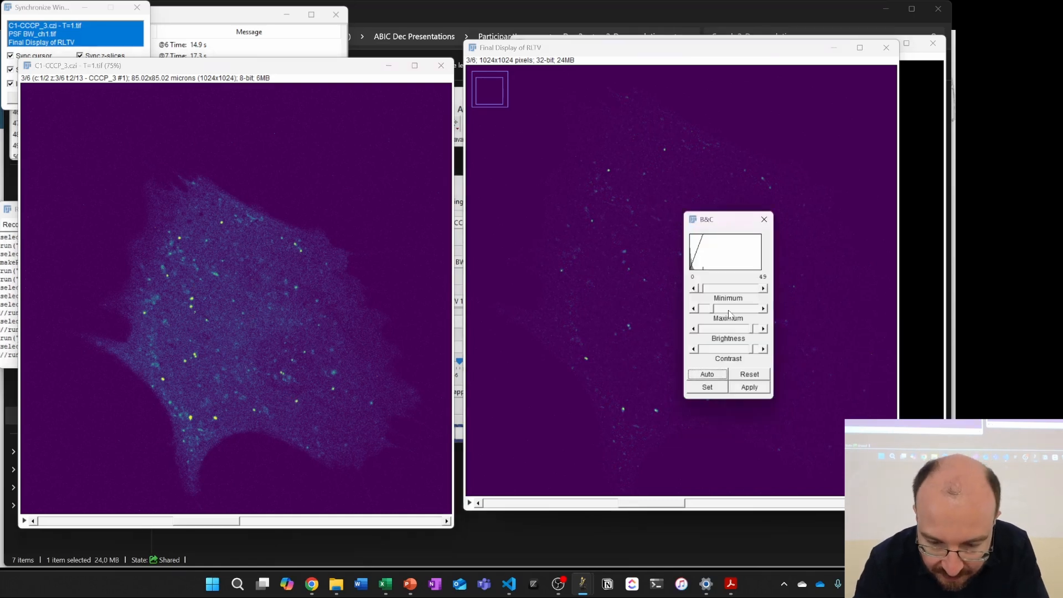
pyautogui.moveTo(714, 309); pyautogui.dragTo(735, 314)
# Step: Lower the display maximum of both images, to about 74 for the deconvolved one, and compare the same bright spots magnified
pyautogui.click(593, 289)
pyautogui.scroll(1, 228, 296)
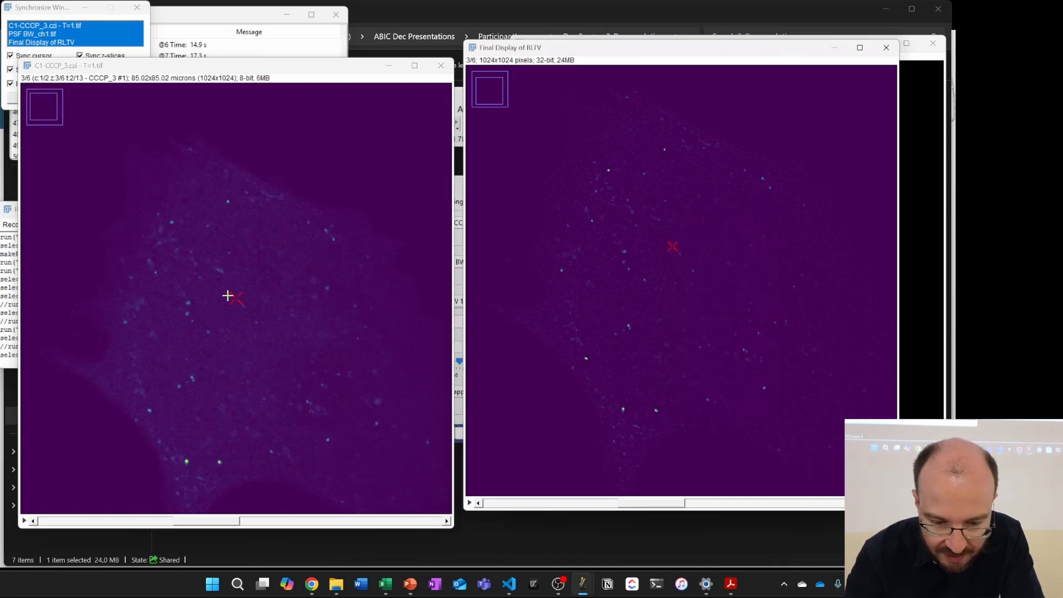
pyautogui.scroll(1, 683, 297)
pyautogui.moveTo(593, 262)
pyautogui.mouseDown()
pyautogui.moveTo(650, 294)
pyautogui.moveTo(619, 216)
pyautogui.mouseUp()
pyautogui.click(621, 179)
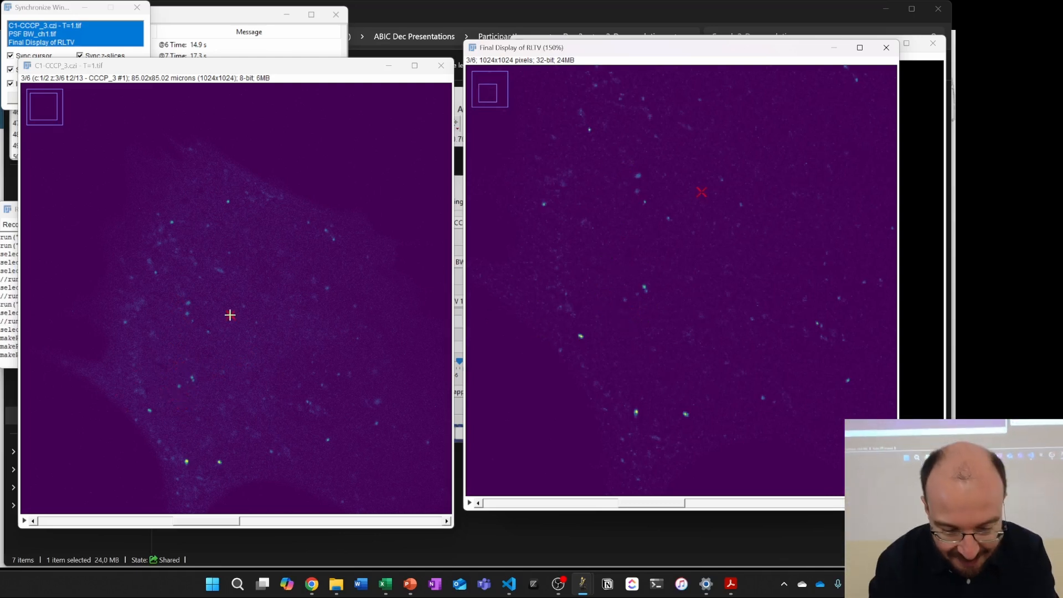
pyautogui.hotkey('ctrl', 'shift', 'c')
pyautogui.moveTo(741, 308); pyautogui.dragTo(709, 312)
pyautogui.hotkey('ctrl', 'shift', 'c')
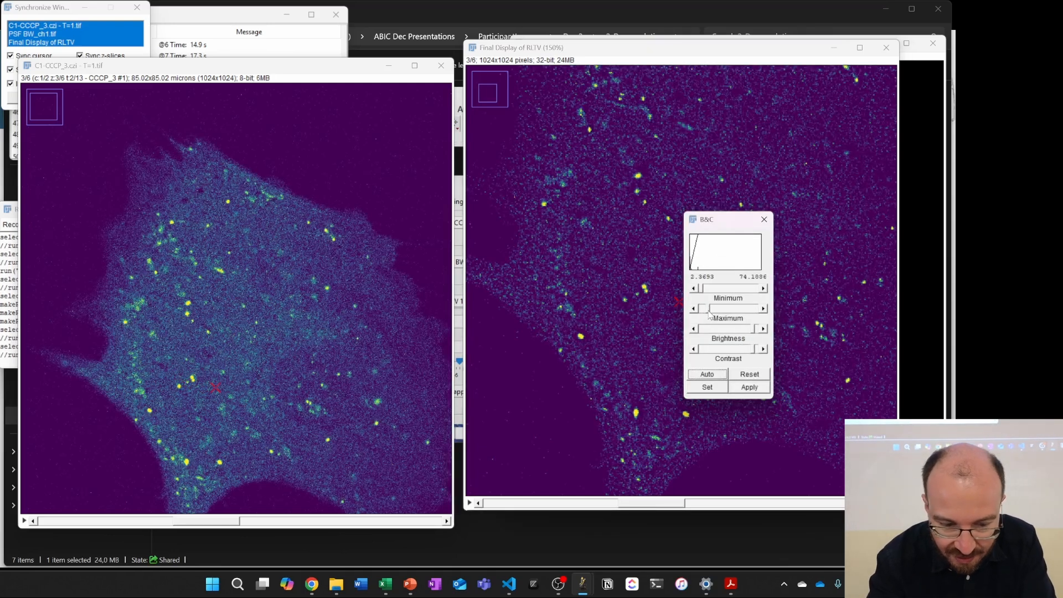
pyautogui.click(574, 354)
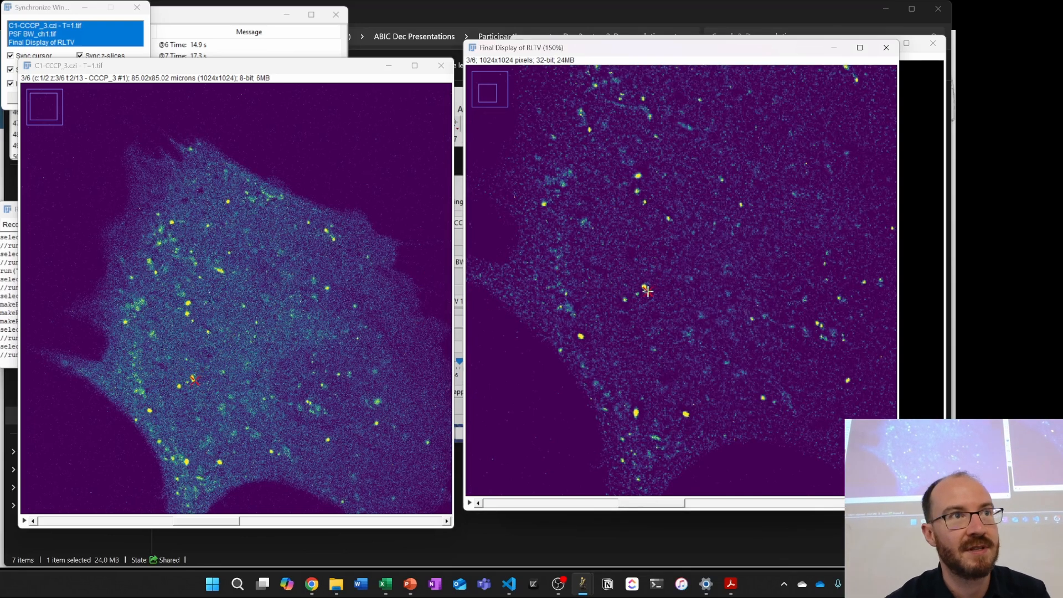
# Step: Close the original C1 image, the deconvolved result and the DeconvolutionLab2 window
pyautogui.click(441, 66)
pyautogui.hotkey('ctrl', 'w')
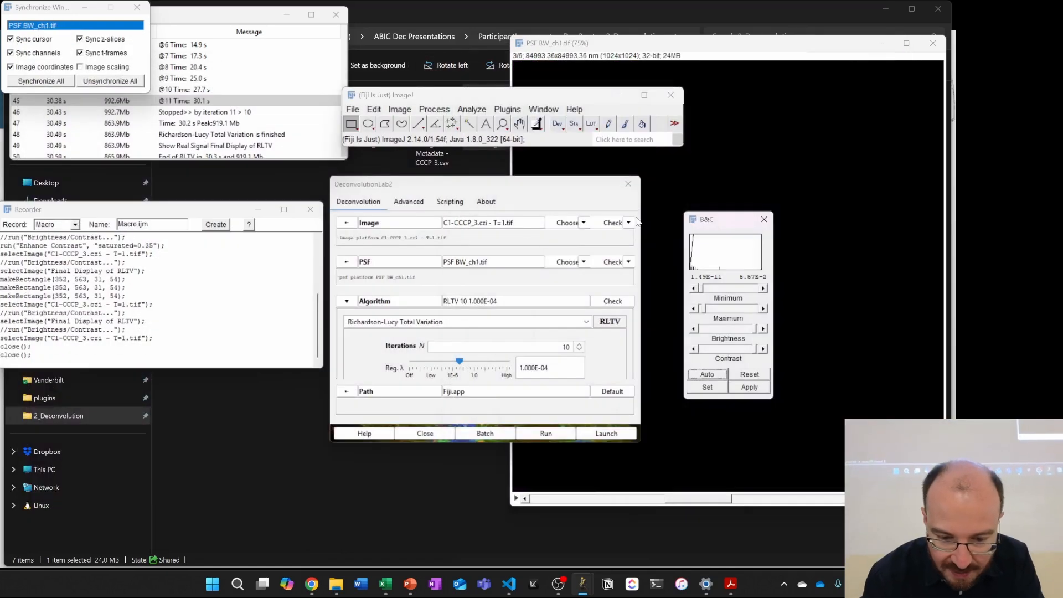
pyautogui.click(628, 184)
pyautogui.click(507, 109)
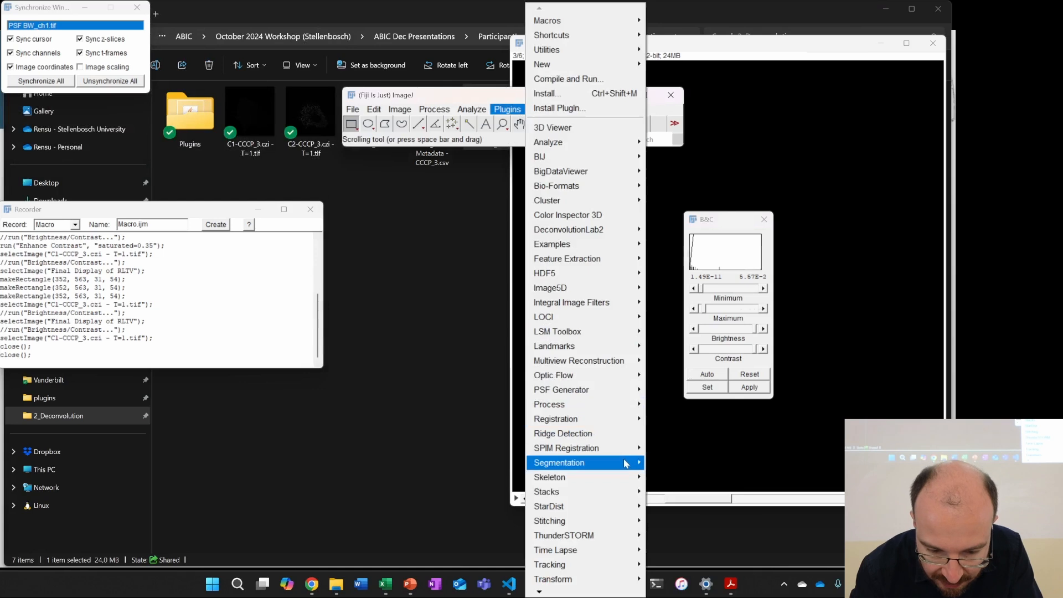
pyautogui.moveTo(620, 236)
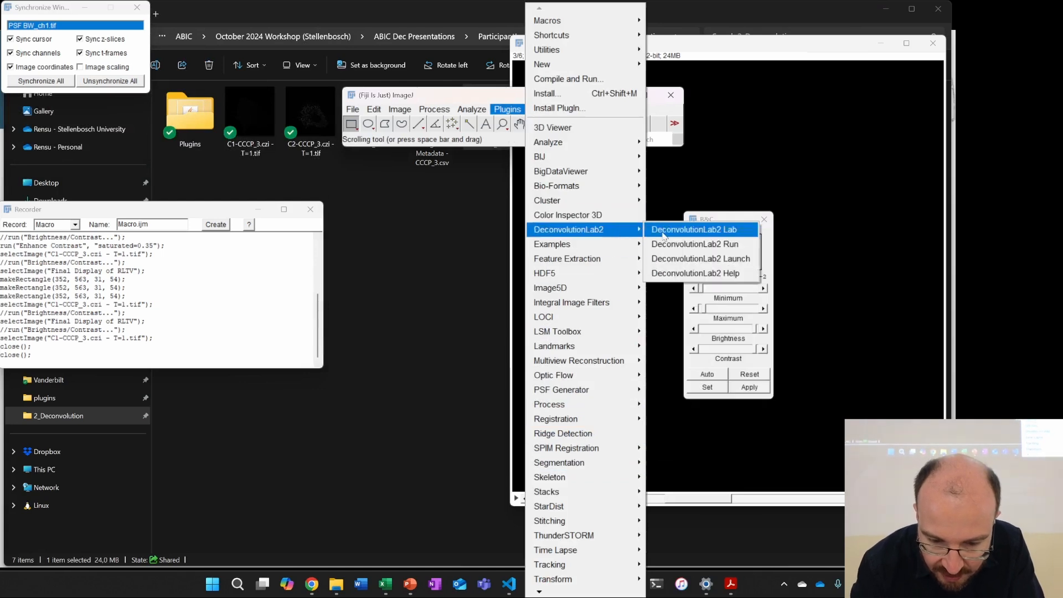
pyautogui.click(687, 244)
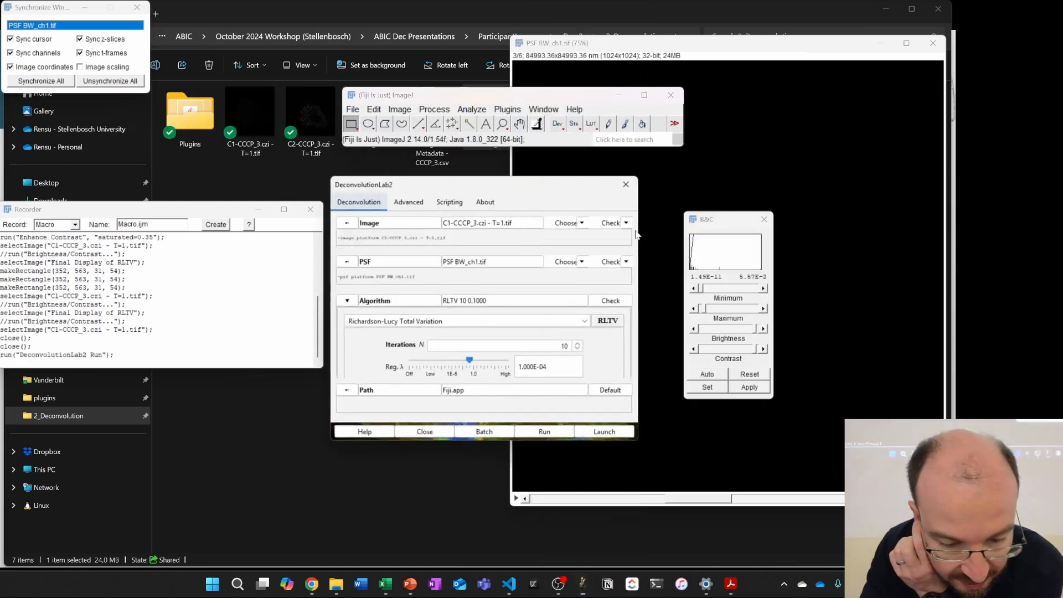
pyautogui.click(526, 225)
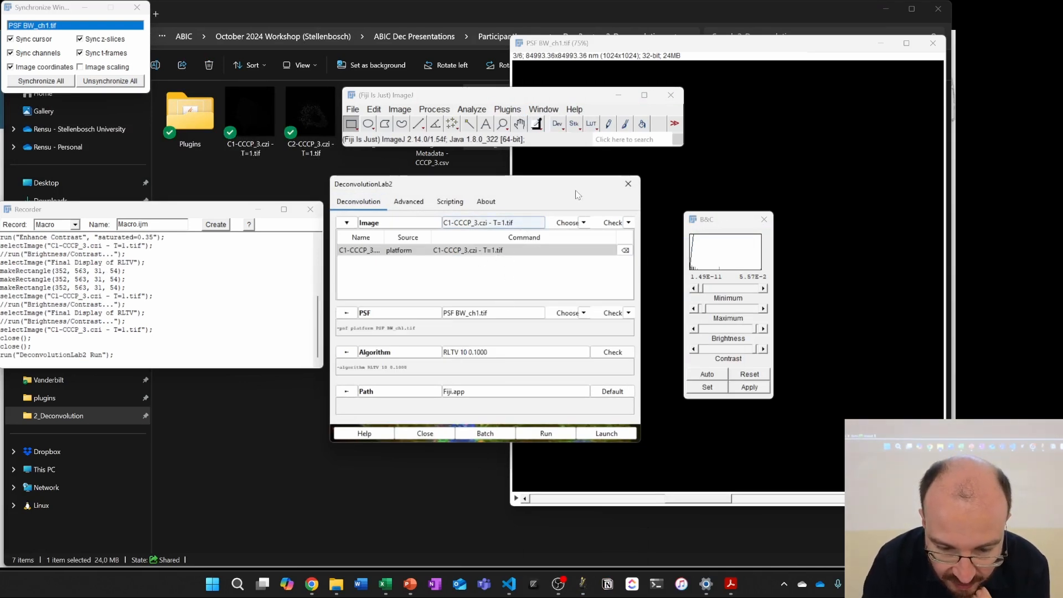
pyautogui.click(628, 184)
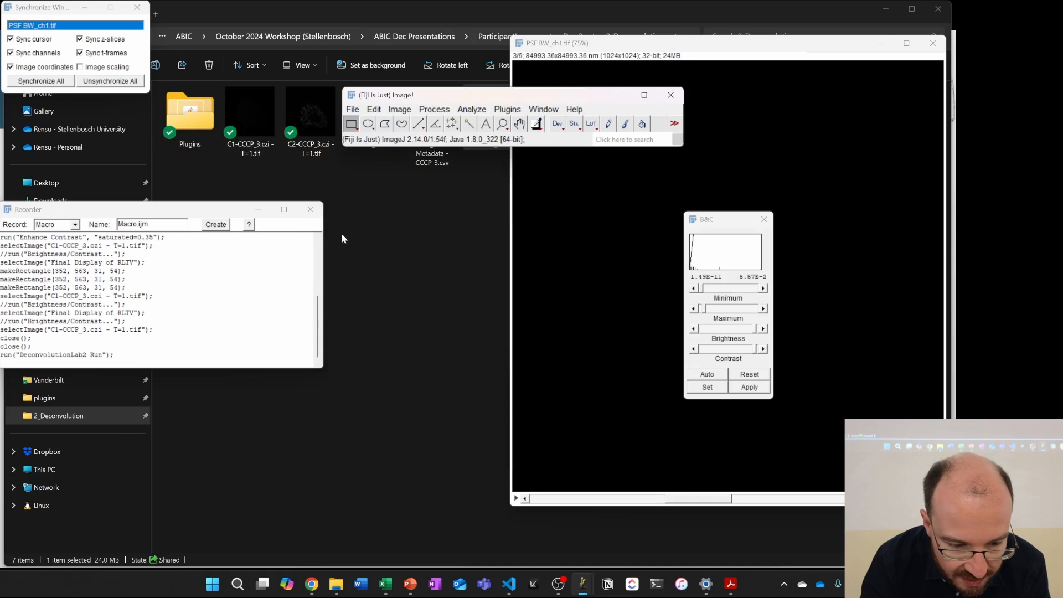
# Step: Switch to File Explorer and open C2-CCCP_3.czi - T=1.tif together with PSF BW_ch2.tif from the 2_Deconvolution folder in Fiji
pyautogui.click(375, 190)
pyautogui.click(311, 124)
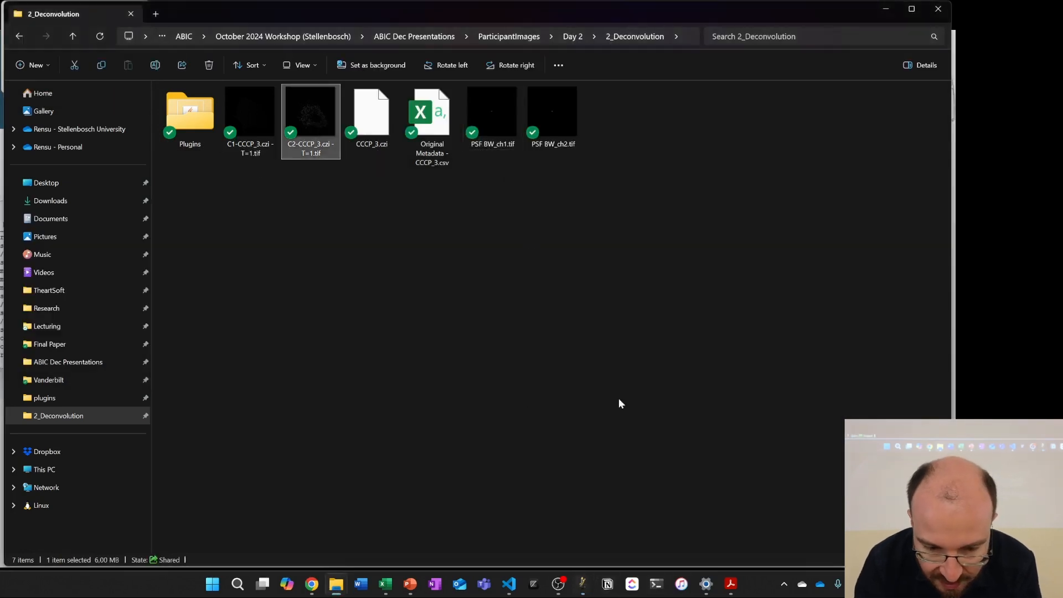
pyautogui.rightClick(559, 105)
pyautogui.click(501, 180)
pyautogui.click(535, 133)
pyautogui.keyDown('ctrl'); pyautogui.click(336, 124); pyautogui.keyUp('ctrl')
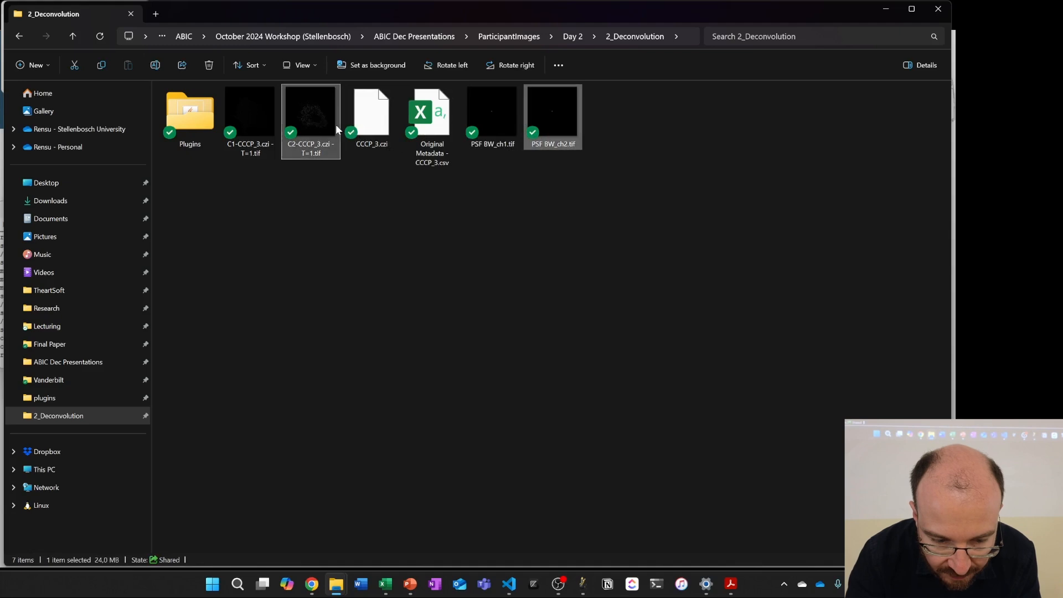
pyautogui.press('Return')
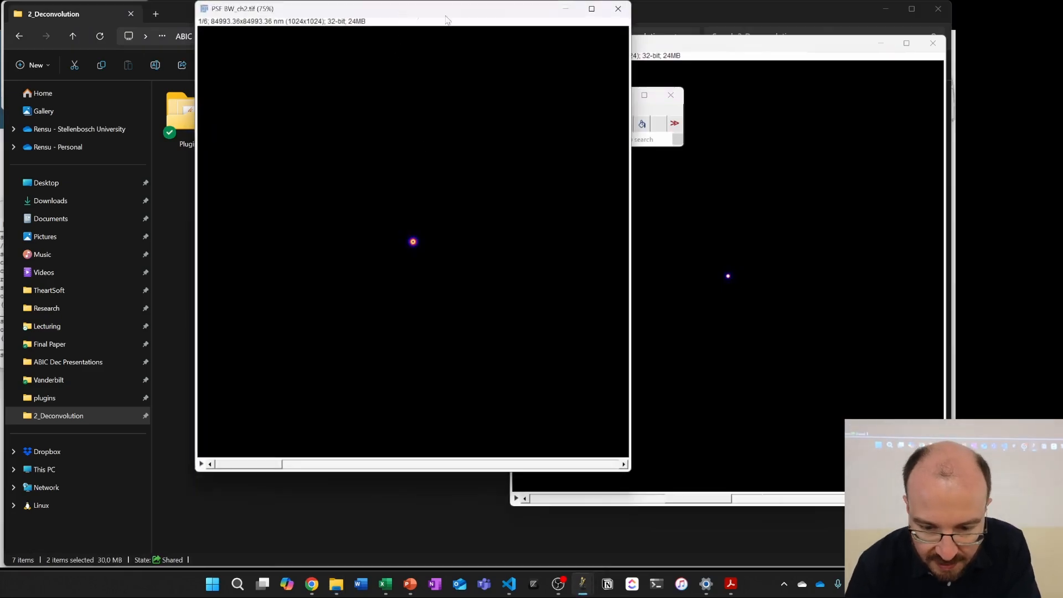
# Step: Close the PSF BW_ch1.tif image and move PSF BW_ch2.tif aside to uncover the channel 2 image
pyautogui.click(933, 43)
pyautogui.moveTo(481, 12); pyautogui.dragTo(778, 71)
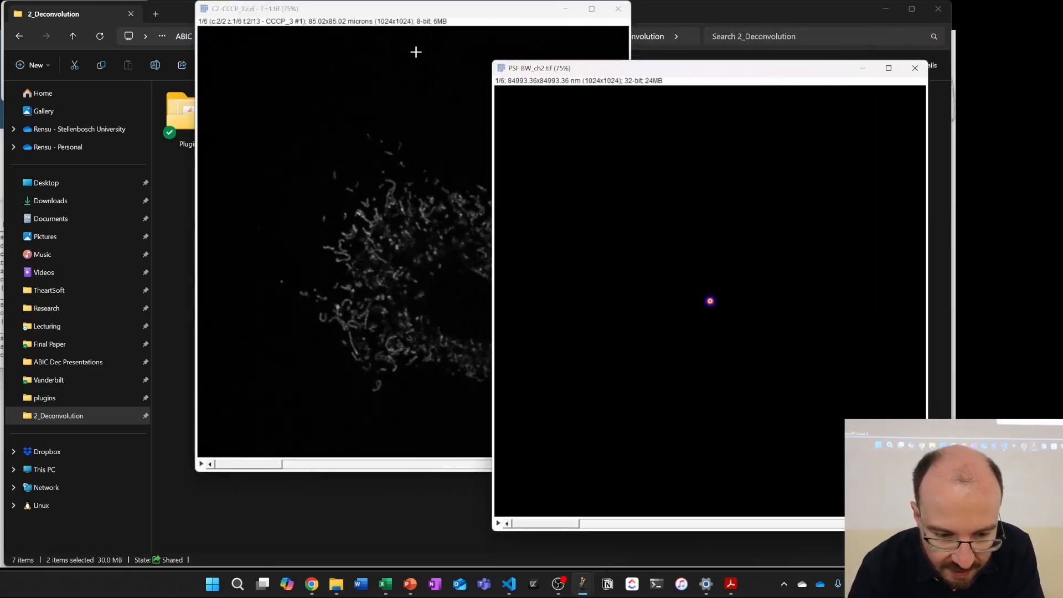
# Step: Place the channel 2 image beside PSF BW_ch2.tif without overlap and launch DeconvolutionLab2
pyautogui.moveTo(331, 9); pyautogui.dragTo(181, 80)
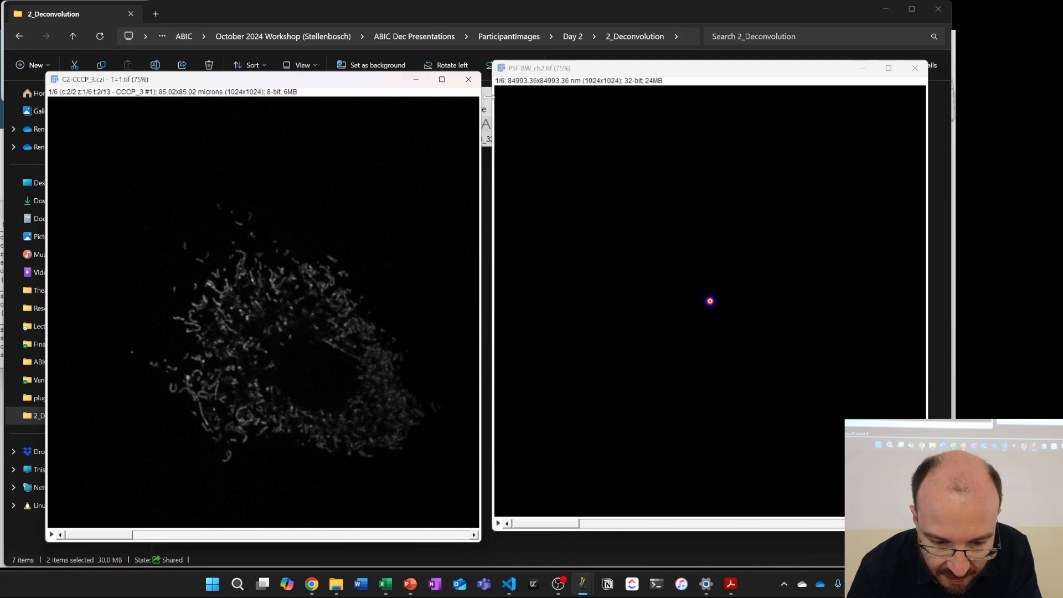
pyautogui.moveTo(403, 80); pyautogui.dragTo(371, 83)
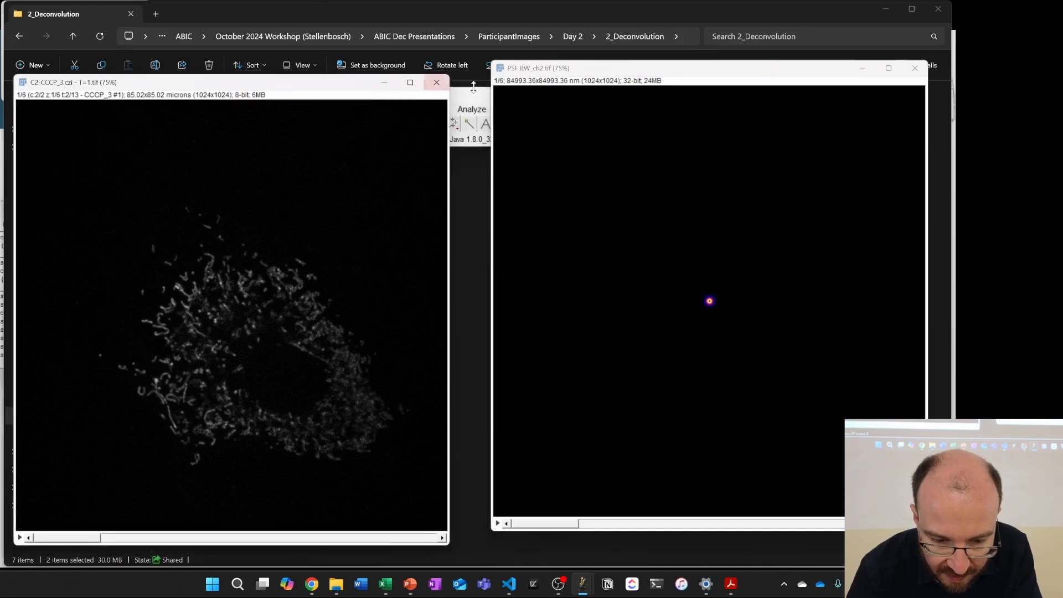
pyautogui.click(472, 98)
pyautogui.click(506, 109)
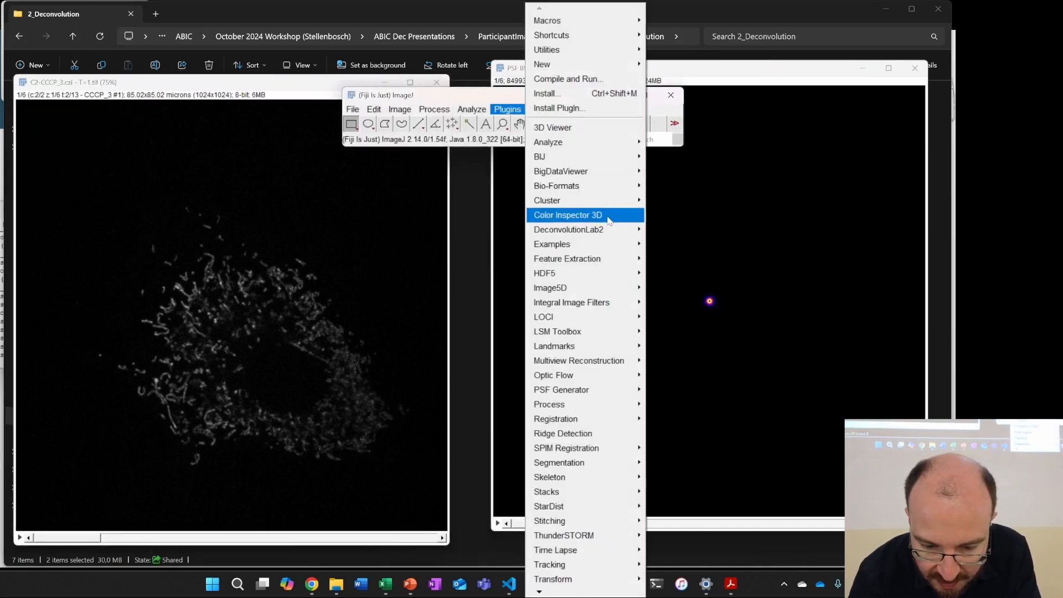
pyautogui.moveTo(623, 230)
pyautogui.click(686, 245)
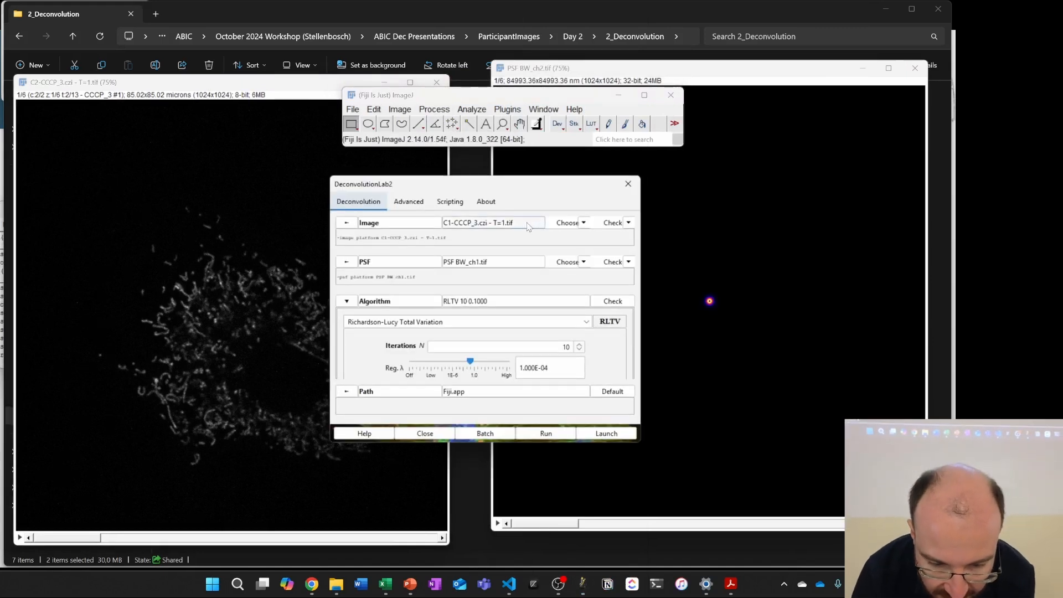
# Step: Replace the DeconvolutionLab2 input image with the open C2-CCCP_3.czi - T=1.tif from the platform
pyautogui.click(528, 223)
pyautogui.click(620, 251)
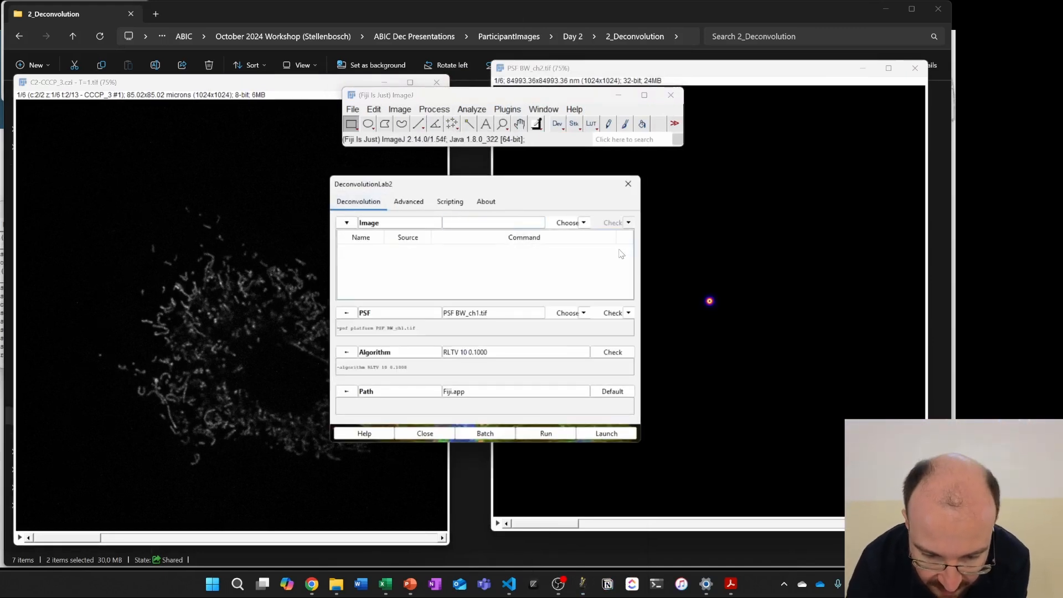
pyautogui.click(583, 222)
pyautogui.click(564, 275)
pyautogui.click(475, 151)
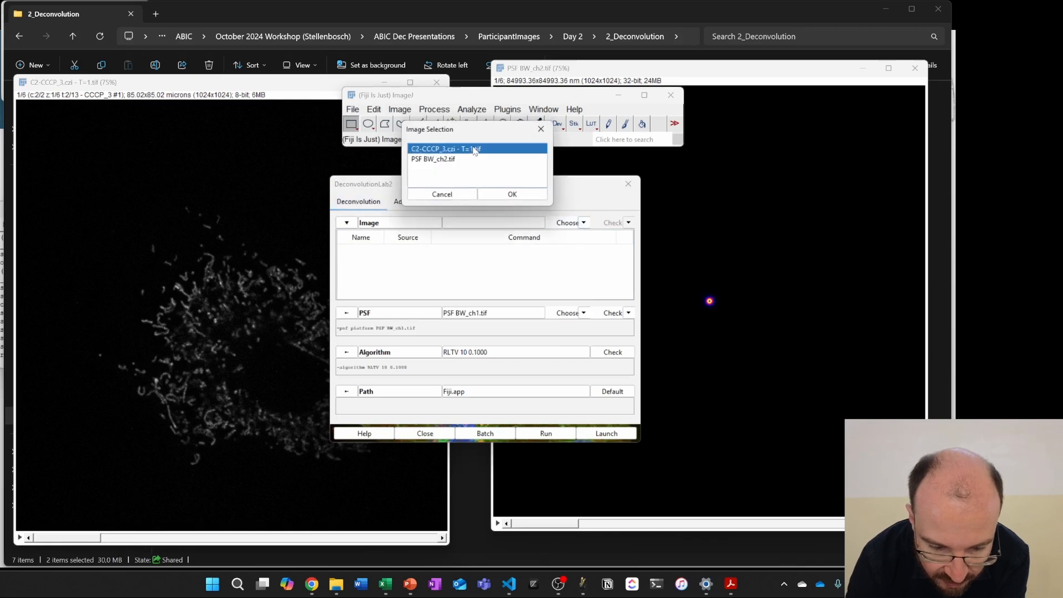
pyautogui.click(500, 193)
# Step: Replace the PSF with the open PSF BW_ch2.tif and run Richardson-Lucy Total Variation deconvolution with 10 iterations
pyautogui.click(570, 314)
pyautogui.click(524, 314)
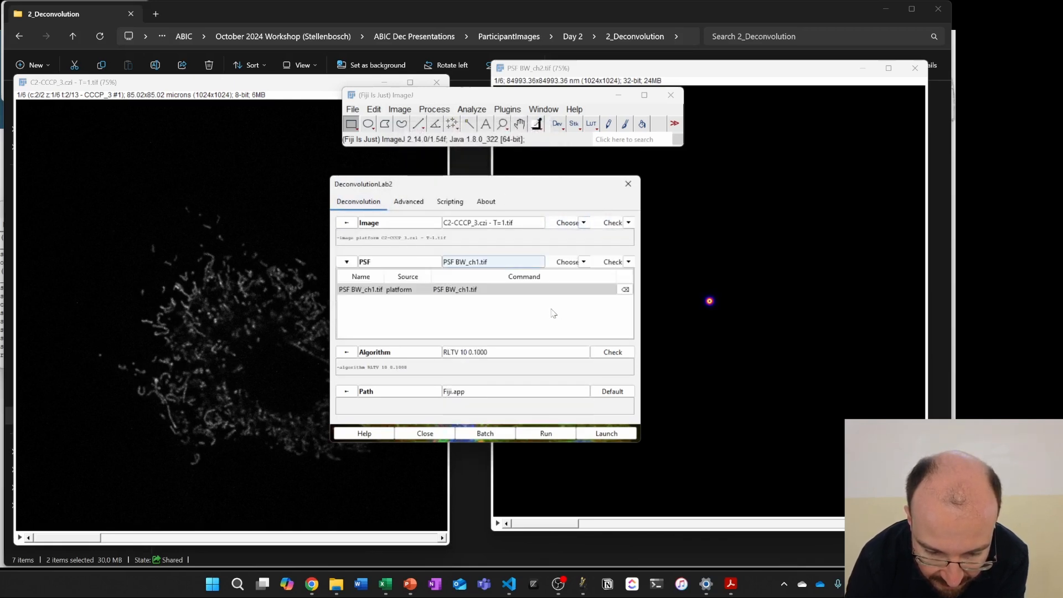
pyautogui.click(625, 290)
pyautogui.click(582, 261)
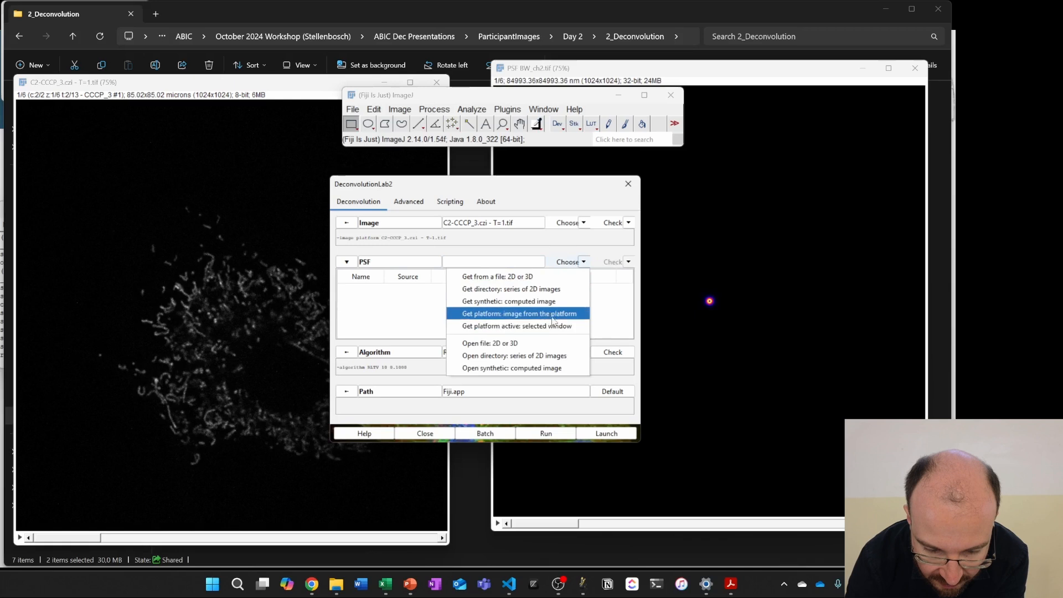
pyautogui.click(574, 314)
pyautogui.click(441, 161)
pyautogui.click(505, 192)
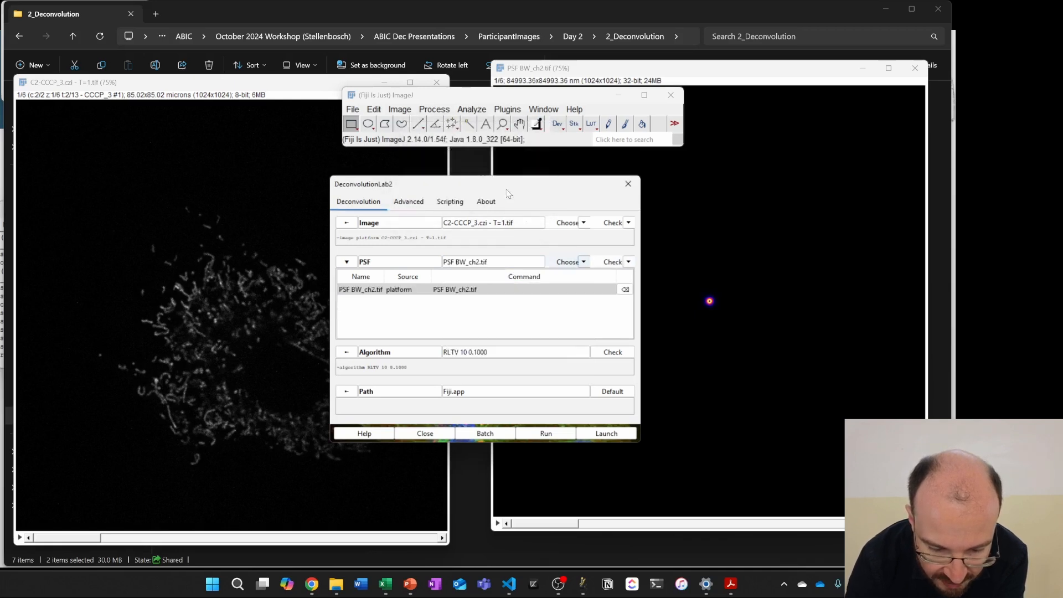
pyautogui.click(528, 353)
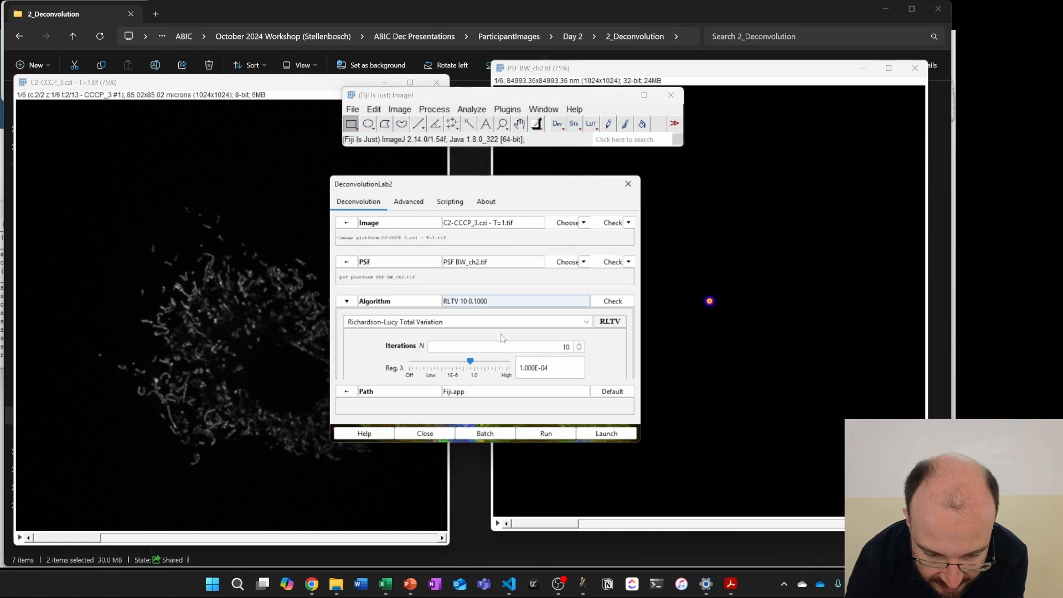
pyautogui.click(549, 434)
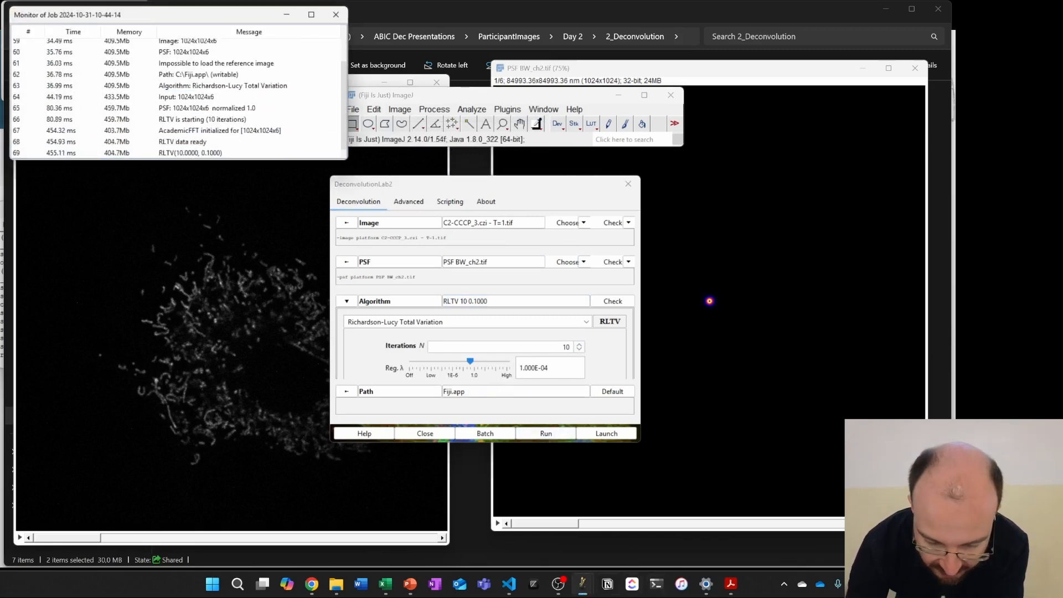
# Step: Check the macro Recorder for the command recorded for the DeconvolutionLab2 run
pyautogui.moveTo(585, 594)
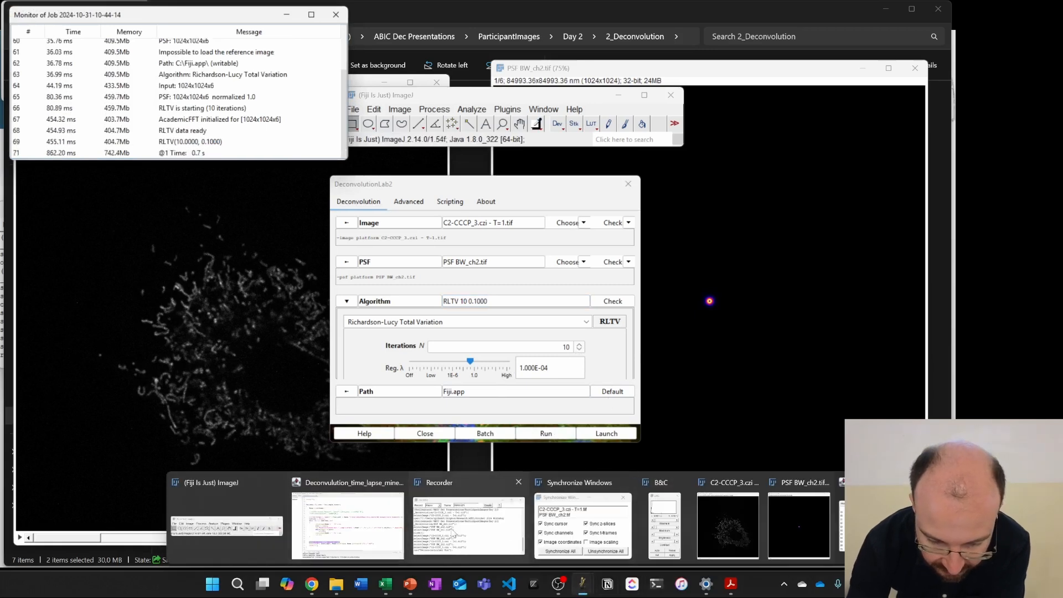
pyautogui.click(468, 521)
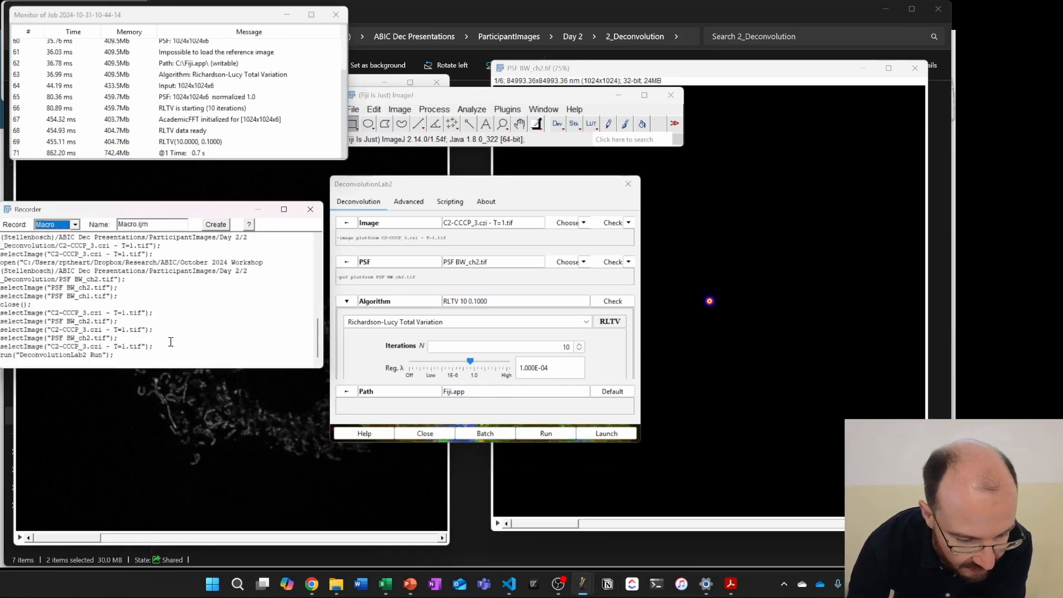
pyautogui.moveTo(129, 355); pyautogui.dragTo(2, 347)
pyautogui.click(140, 353)
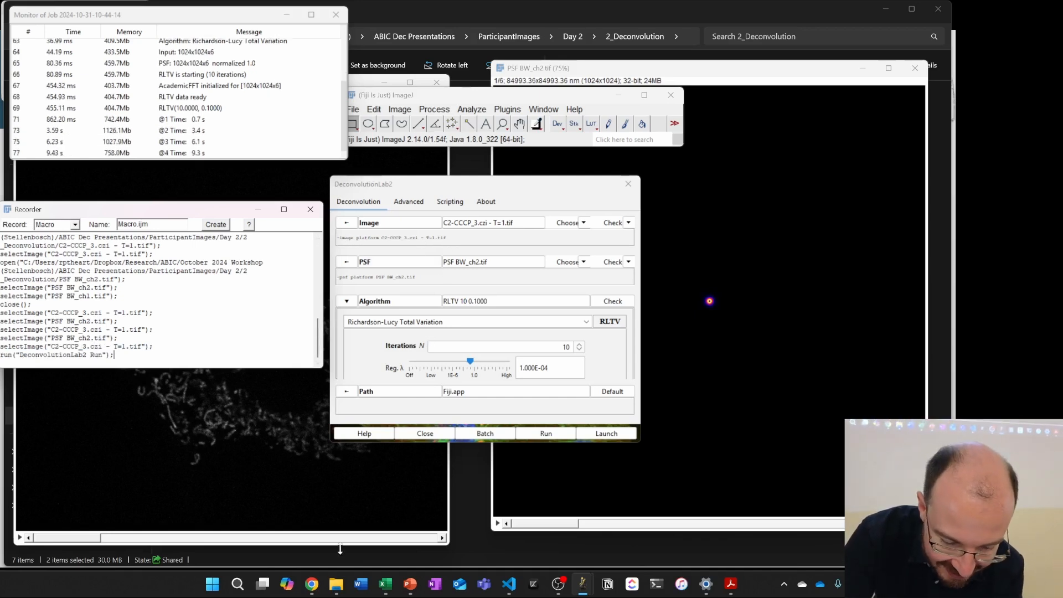
# Step: Review Deconvulution_time_lapse_mine_vdb.ijm on GitHub and in Fiji's script editor, examining the PSF and algorithm arguments of its DeconvolutionLab2 call
pyautogui.moveTo(302, 593)
pyautogui.click(310, 534)
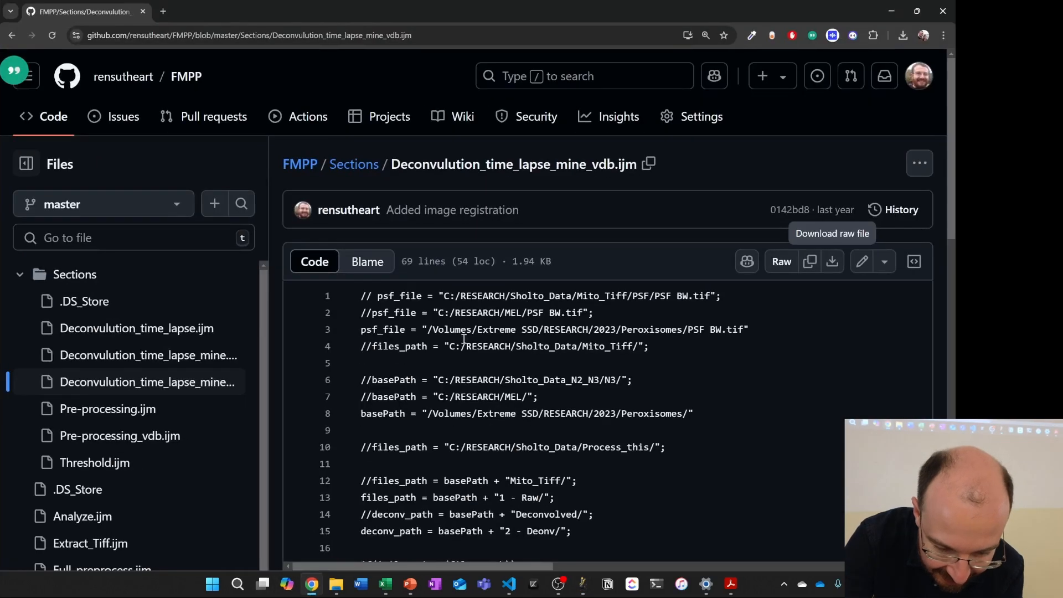
pyautogui.scroll(-4, 573, 474)
pyautogui.moveTo(584, 586)
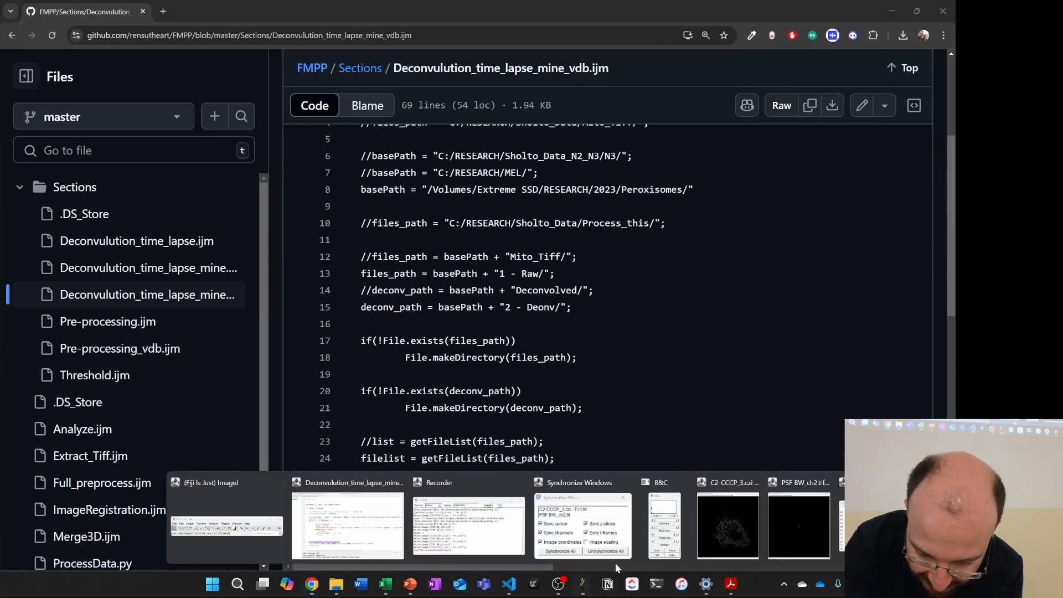
pyautogui.click(348, 526)
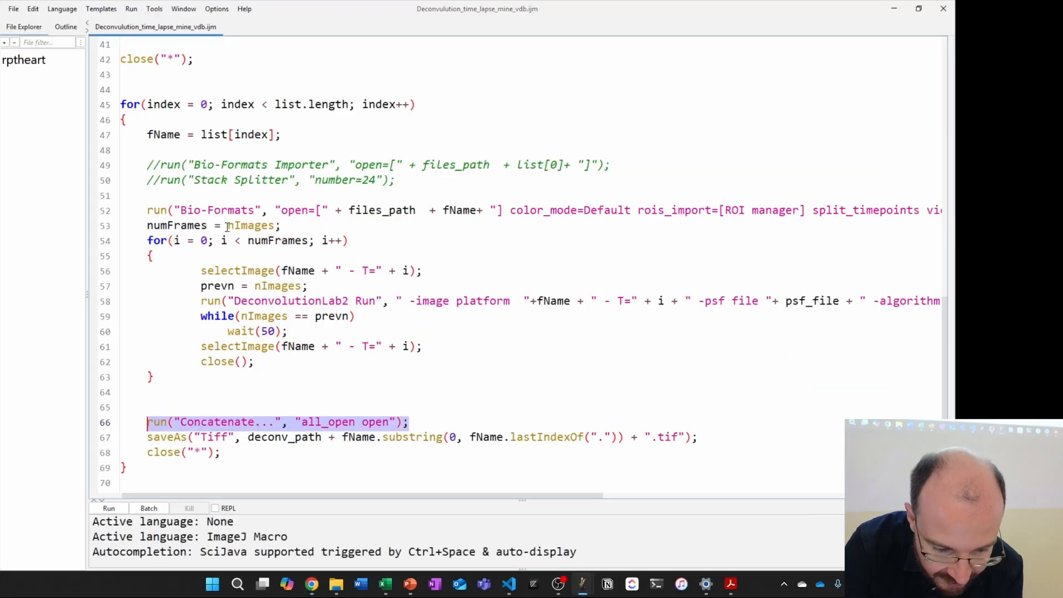
pyautogui.moveTo(239, 308); pyautogui.dragTo(615, 295)
pyautogui.moveTo(698, 302); pyautogui.dragTo(754, 301)
pyautogui.click(562, 486)
pyautogui.moveTo(563, 498); pyautogui.dragTo(746, 457)
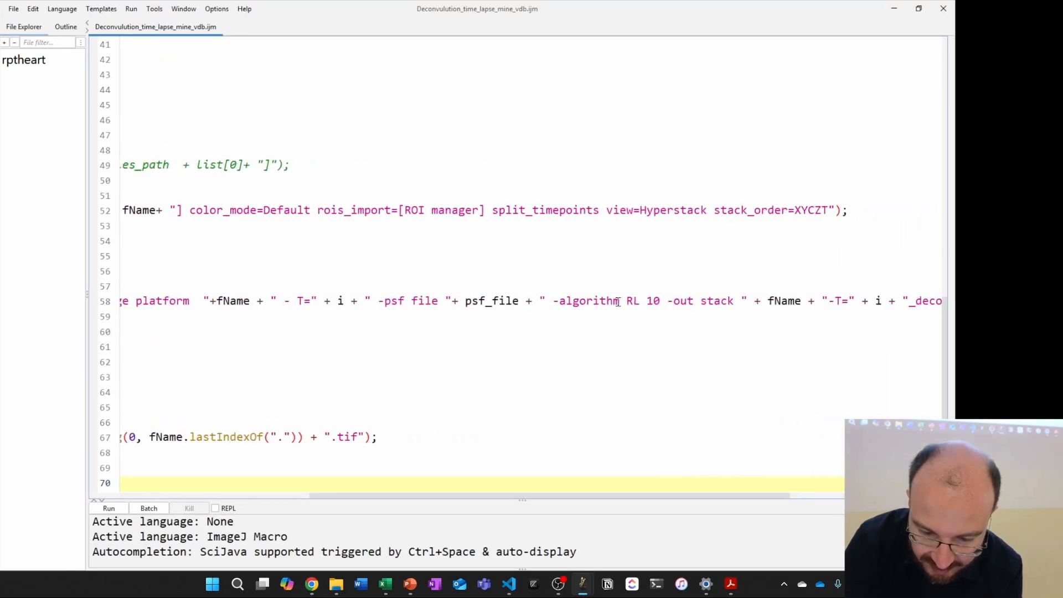
pyautogui.moveTo(559, 301); pyautogui.dragTo(692, 304)
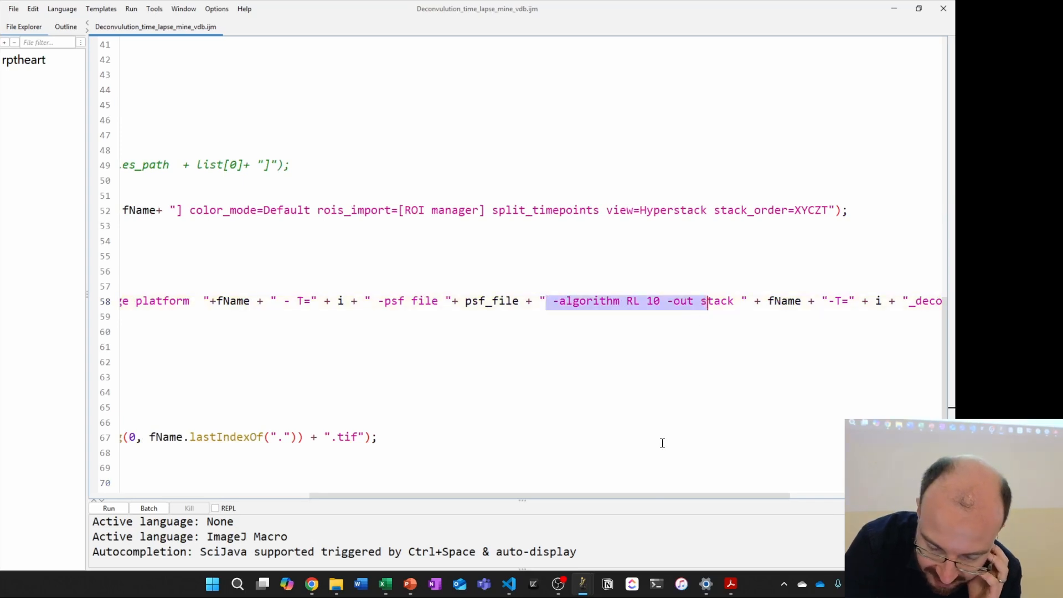
# Step: Apply the mpl-viridis lookup table to both the deconvolved RLTV result and the original C2 image
pyautogui.moveTo(589, 585)
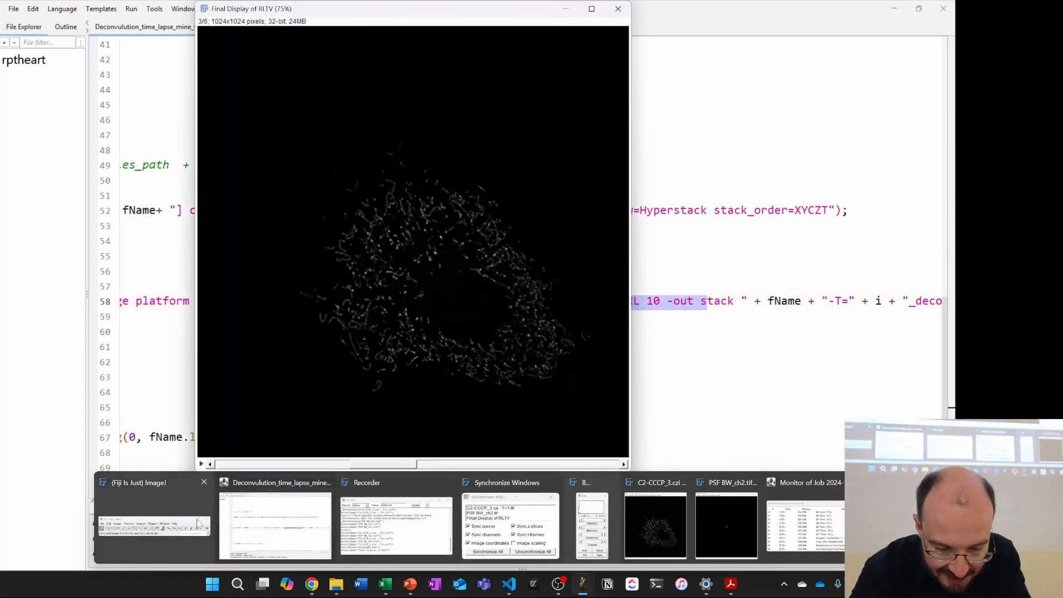
pyautogui.click(138, 545)
pyautogui.click(583, 132)
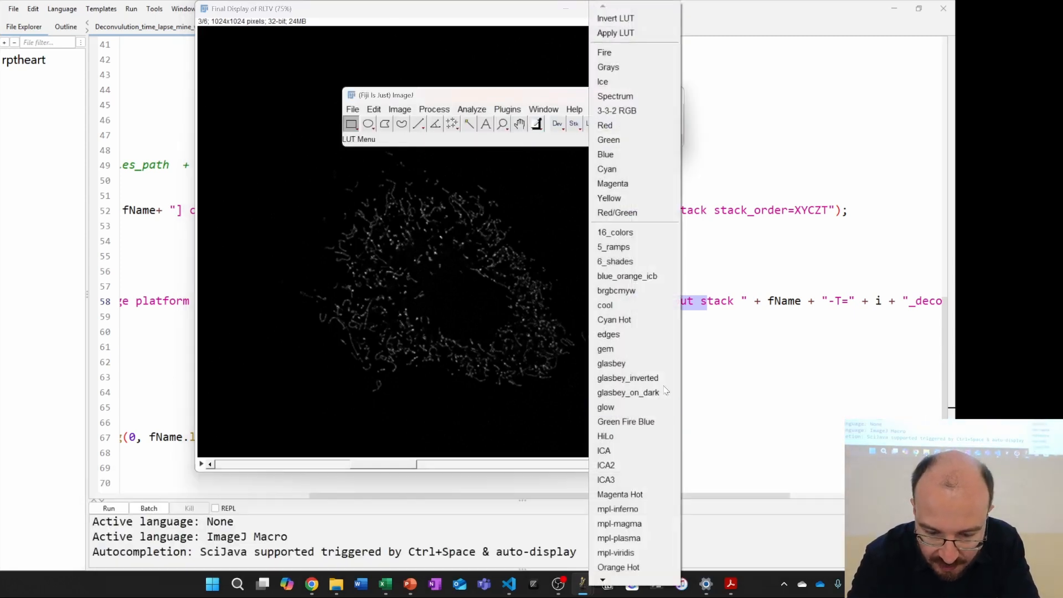
pyautogui.click(642, 552)
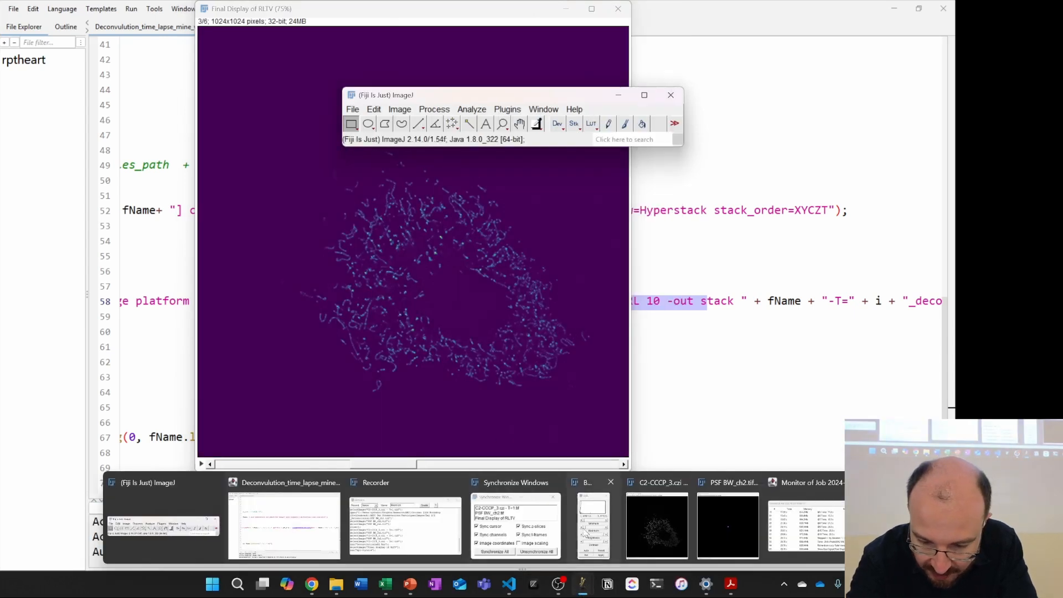
pyautogui.click(636, 530)
pyautogui.click(602, 125)
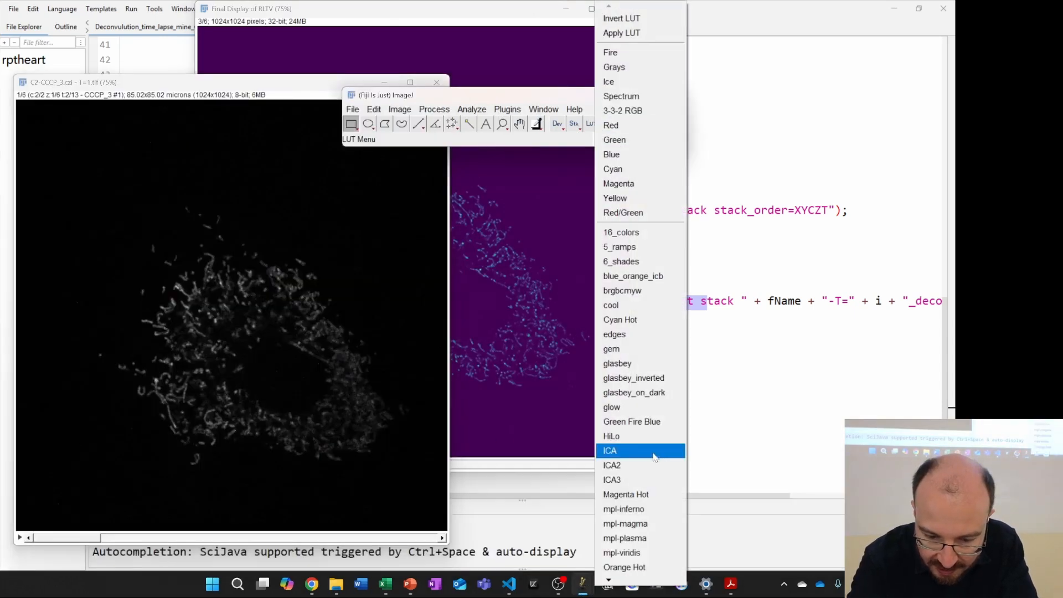
pyautogui.click(663, 552)
# Step: Place the deconvolved result beside the original C2 image and synchronize all open image windows
pyautogui.moveTo(419, 9); pyautogui.dragTo(695, 107)
pyautogui.moveTo(462, 97); pyautogui.dragTo(472, 32)
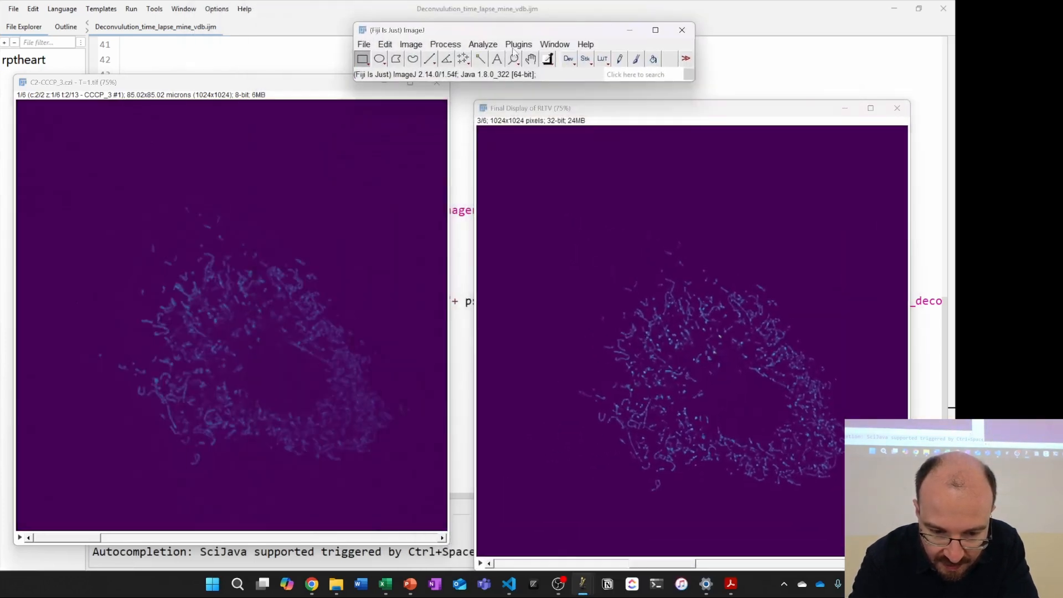
pyautogui.click(519, 44)
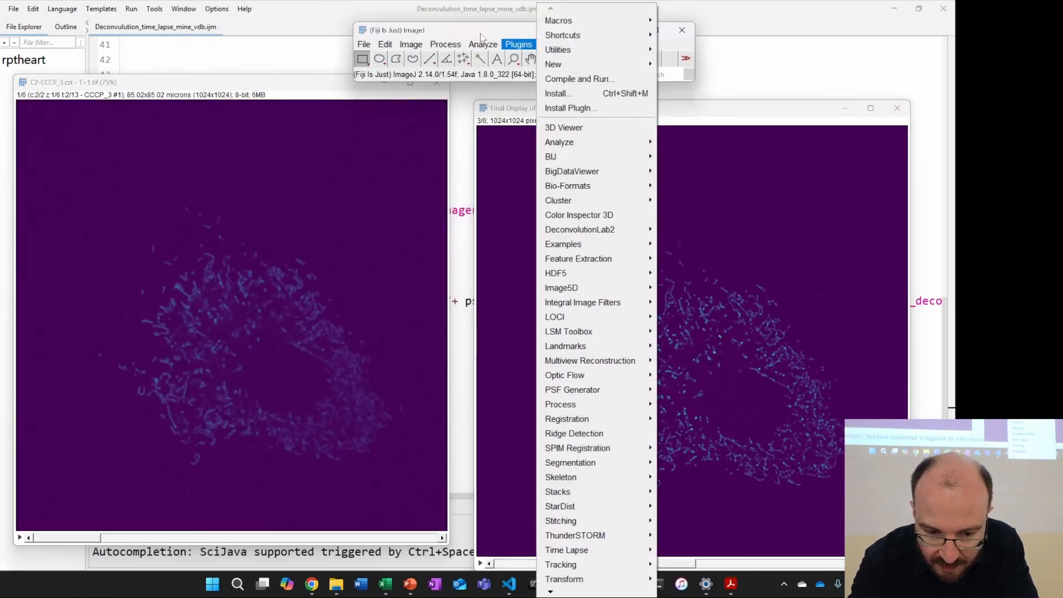
pyautogui.moveTo(483, 45)
pyautogui.moveTo(533, 254)
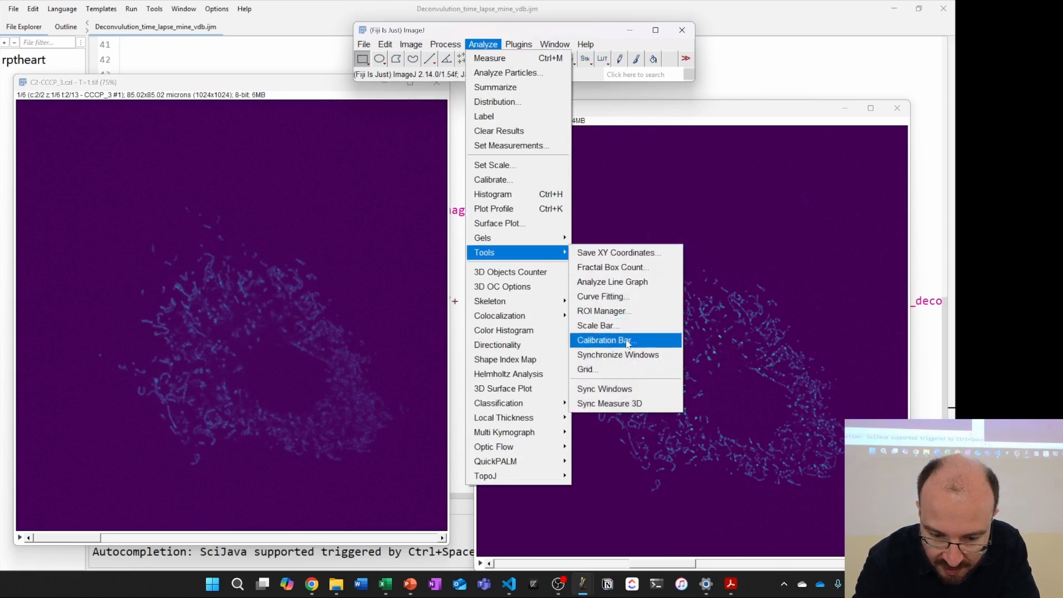
pyautogui.click(631, 354)
pyautogui.click(41, 99)
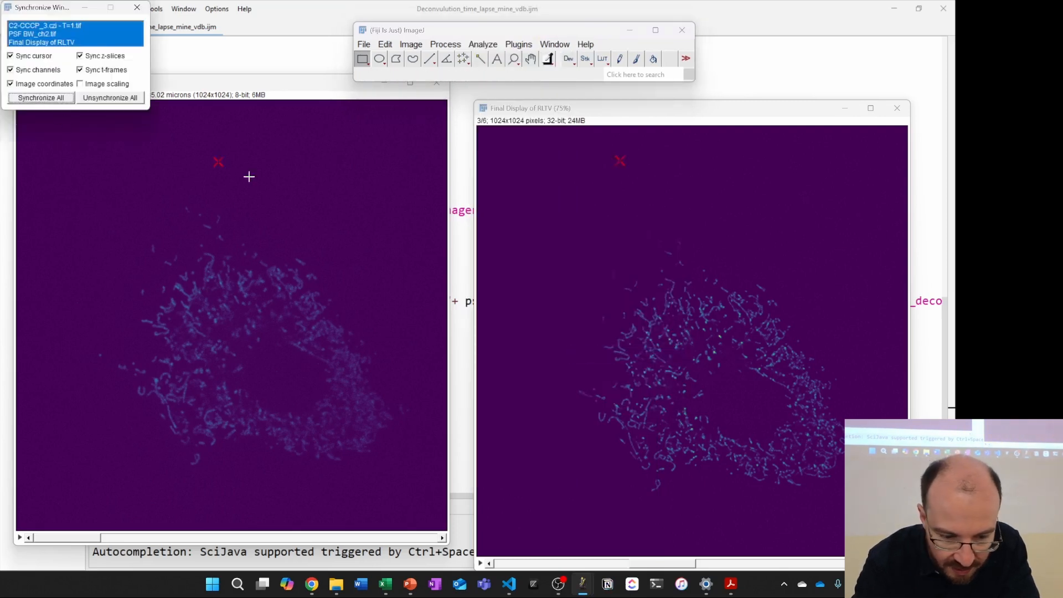
# Step: Brighten the original C2 image and the deconvolved result by lowering their display maximum
pyautogui.click(277, 97)
pyautogui.hotkey('ctrl', 'shift', 'c')
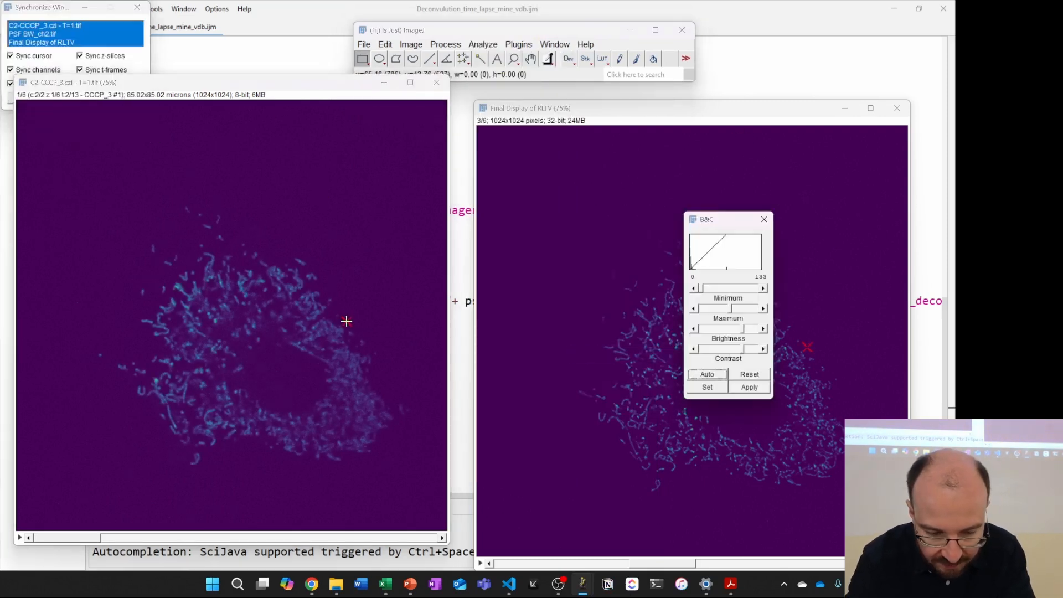
pyautogui.click(703, 255)
pyautogui.moveTo(757, 311); pyautogui.dragTo(740, 313)
pyautogui.click(515, 341)
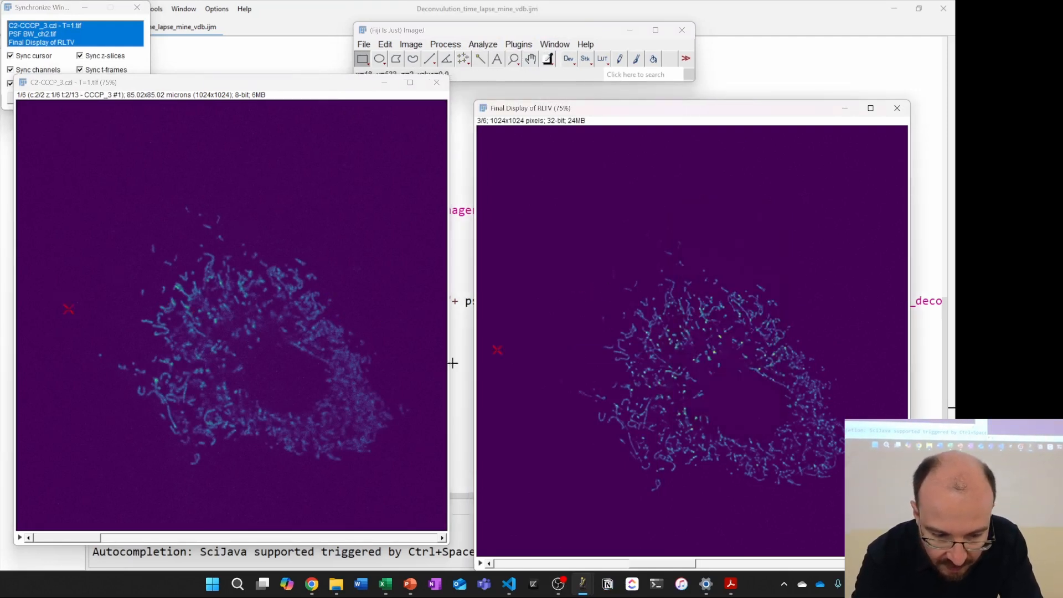
# Step: Magnify the original C2 image to 150% and the deconvolved result to 200%, and show slice 4 in both
pyautogui.scroll(2, 204, 342)
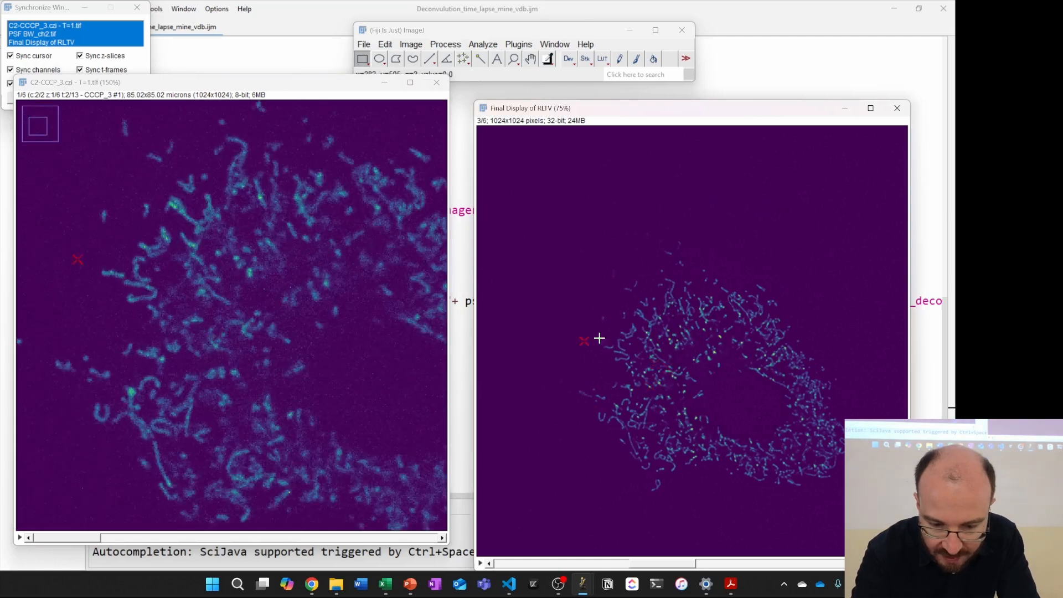
pyautogui.scroll(2, 653, 352)
pyautogui.scroll(1, 697, 355)
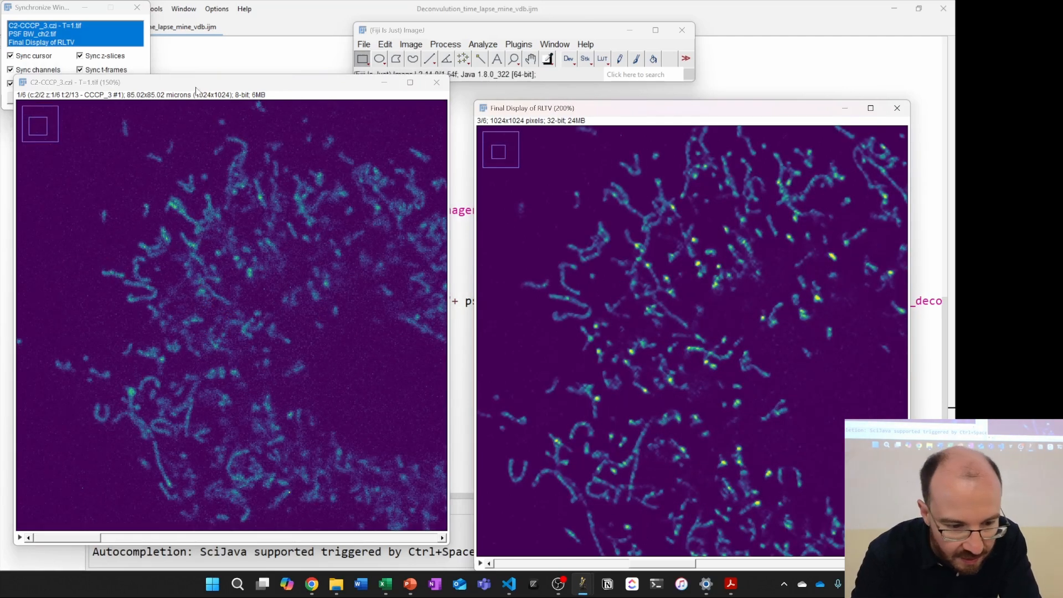
pyautogui.click(514, 58)
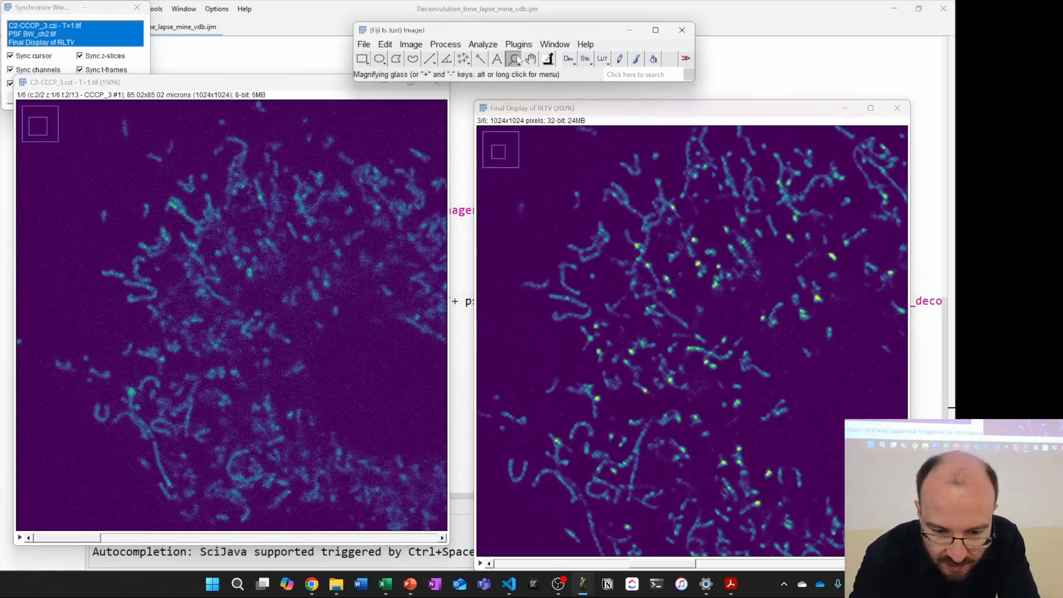
pyautogui.moveTo(93, 539); pyautogui.dragTo(296, 537)
# Step: Compare matching mitochondria regions in the original and deconvolved images on slice 4 and slice 5
pyautogui.click(530, 58)
pyautogui.moveTo(579, 288); pyautogui.dragTo(569, 310)
pyautogui.moveTo(633, 370); pyautogui.dragTo(605, 327)
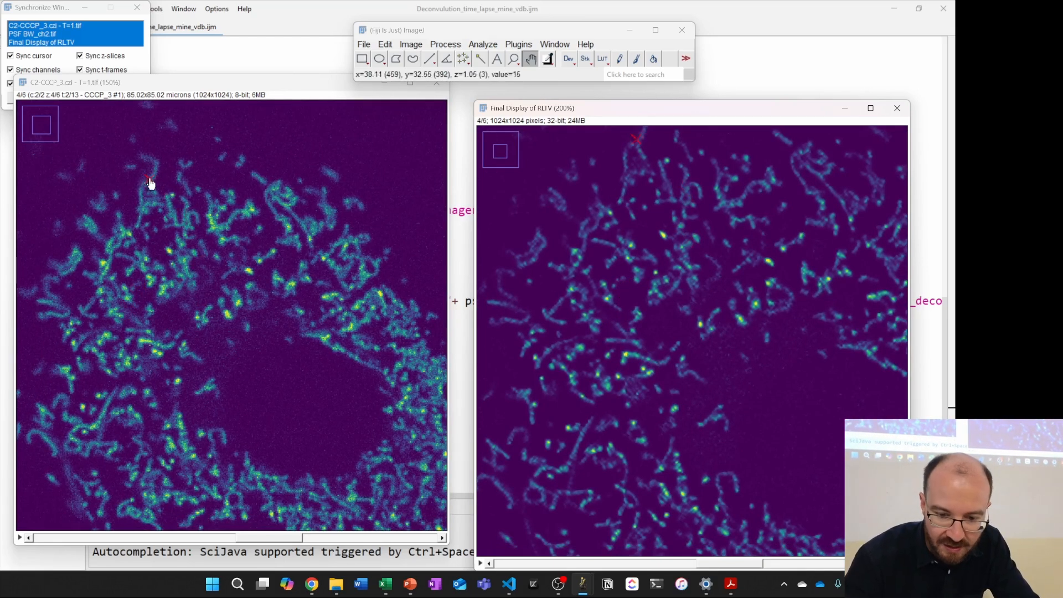
pyautogui.moveTo(150, 182); pyautogui.dragTo(159, 219)
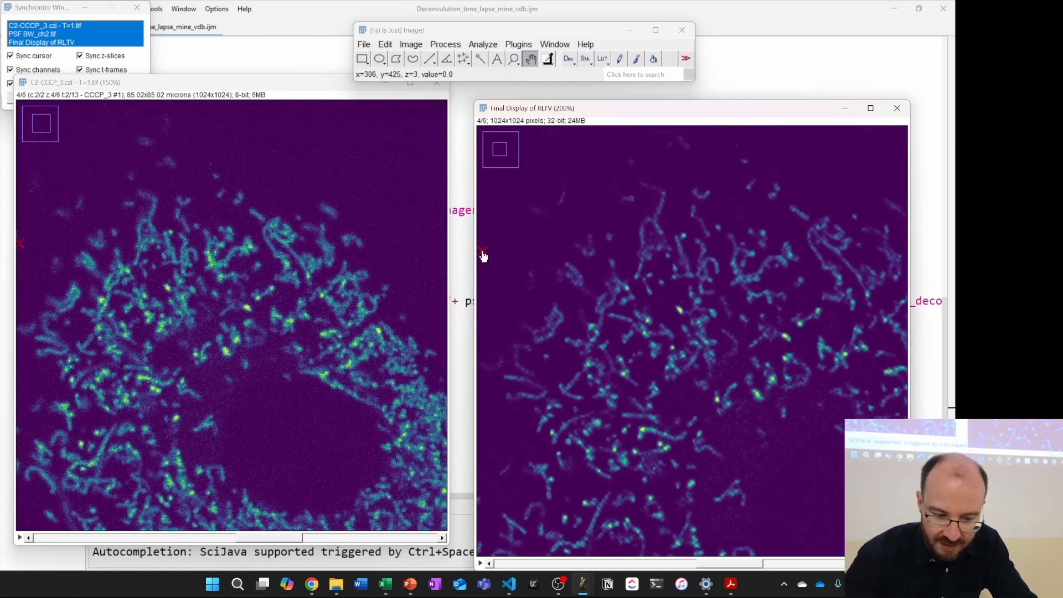
pyautogui.moveTo(191, 370); pyautogui.dragTo(269, 336)
pyautogui.moveTo(294, 537); pyautogui.dragTo(368, 532)
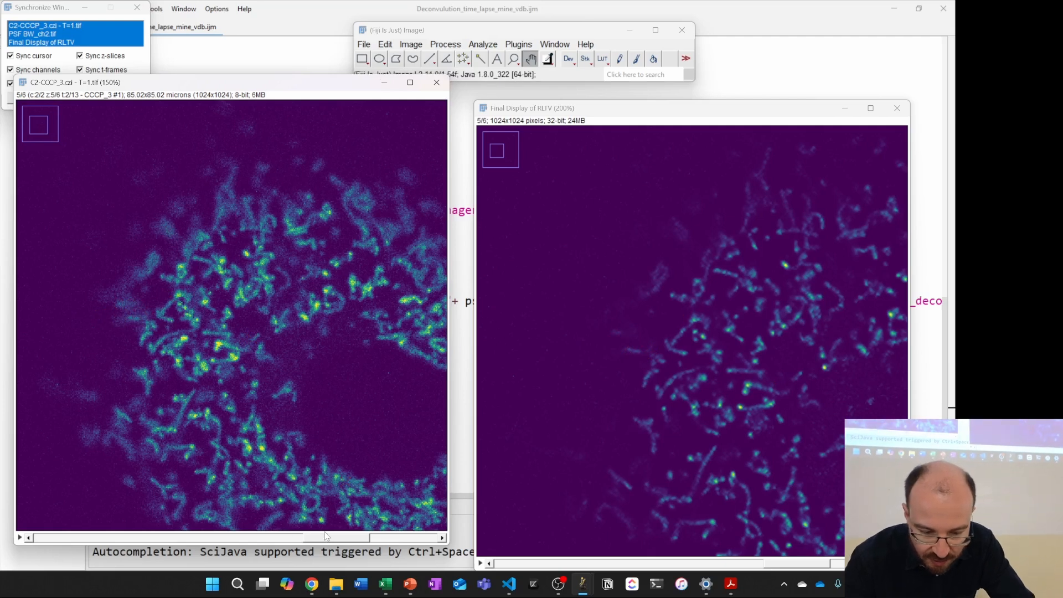
# Step: Compare the mitochondria in the original C2 image and the deconvolved result on slice 3 and slice 4
pyautogui.click(234, 536)
pyautogui.click(234, 536)
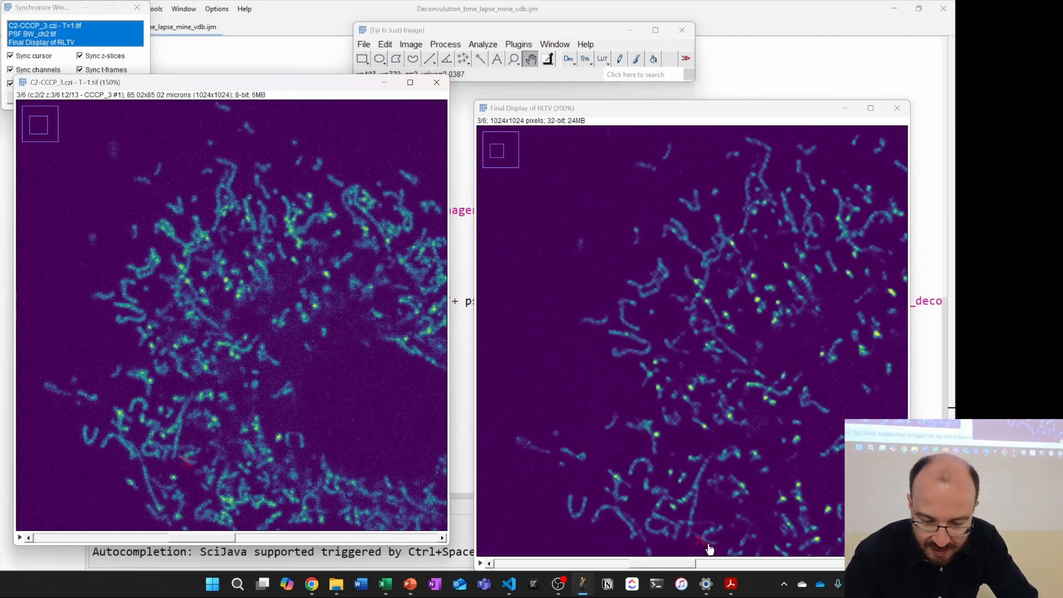
pyautogui.moveTo(676, 564); pyautogui.dragTo(703, 534)
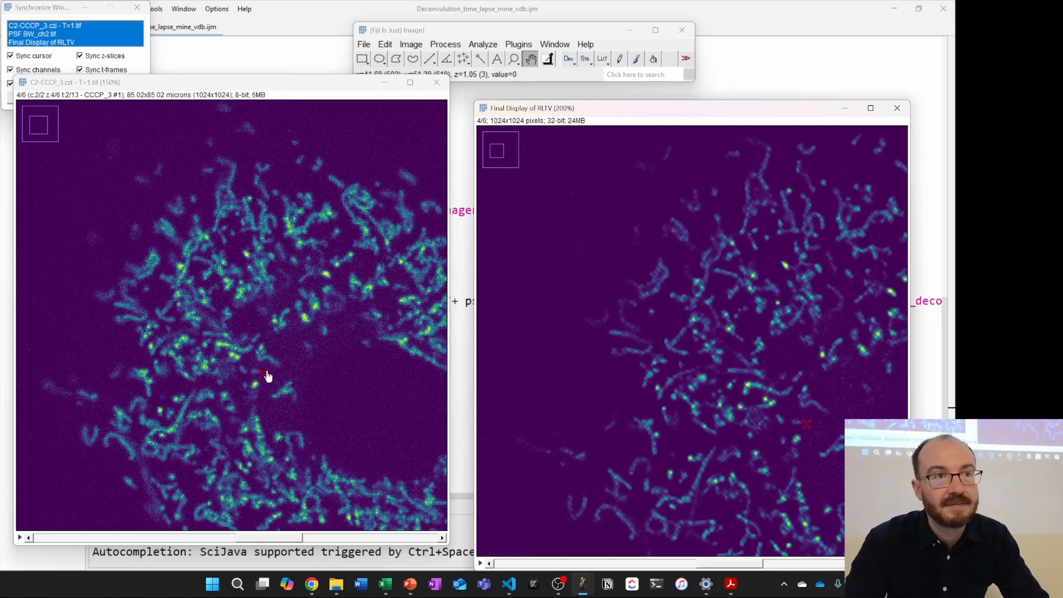
# Step: Reduce the original C2 image to 100% and the deconvolved result to 150%, framing more of the cell in both
pyautogui.moveTo(283, 333); pyautogui.dragTo(205, 287)
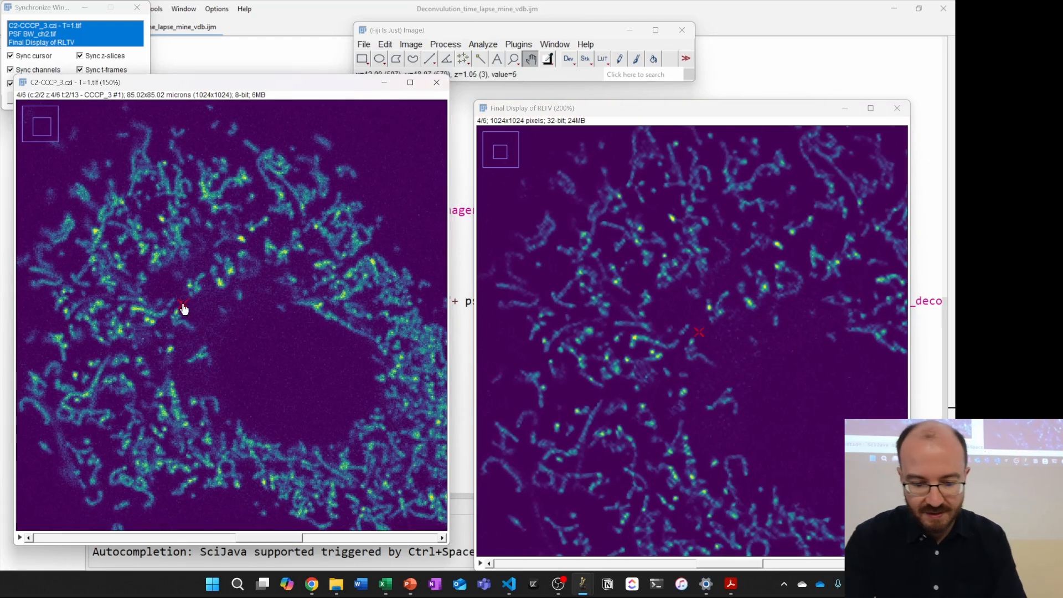
pyautogui.press('-')
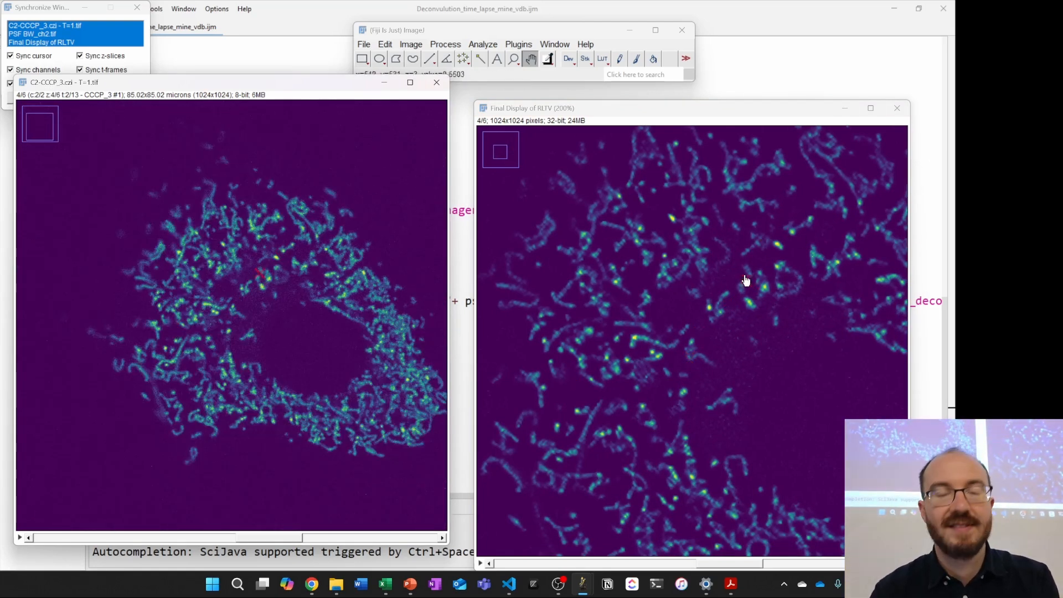
pyautogui.press('-')
pyautogui.moveTo(687, 383); pyautogui.dragTo(688, 334)
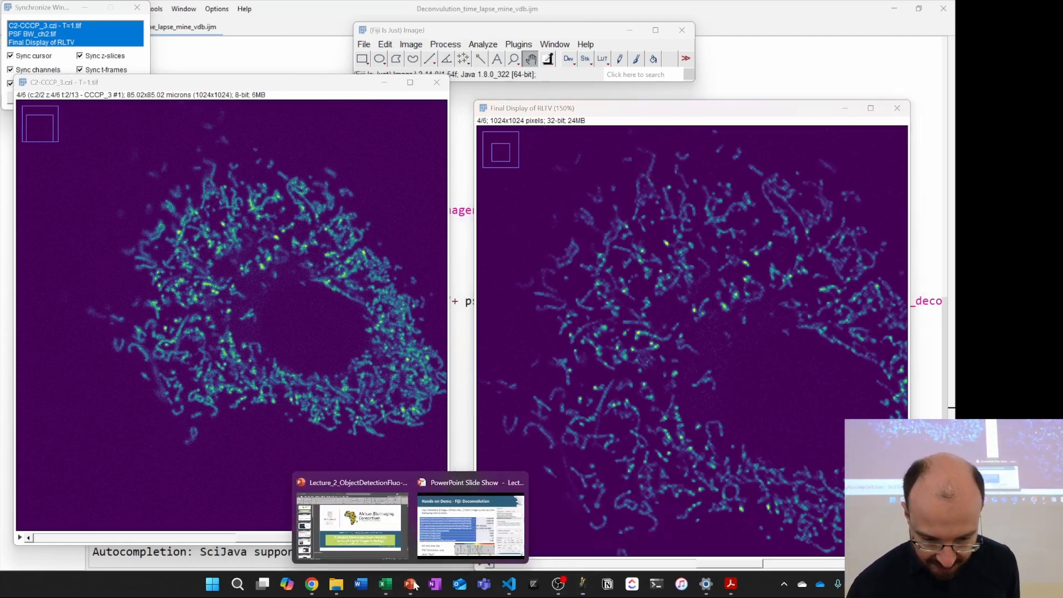
# Step: Switch to the PowerPoint slide show and magnify the Fiji deconvolution slide around the metadata values and the wavelength spectrum
pyautogui.click(462, 526)
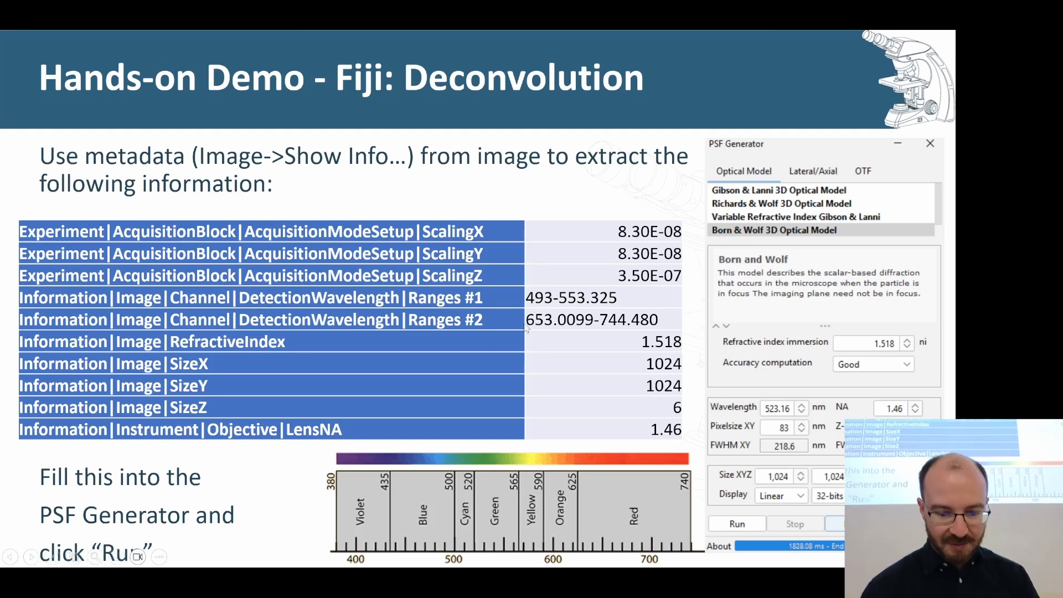
pyautogui.scroll(4, 581, 466)
pyautogui.scroll(2, 580, 466)
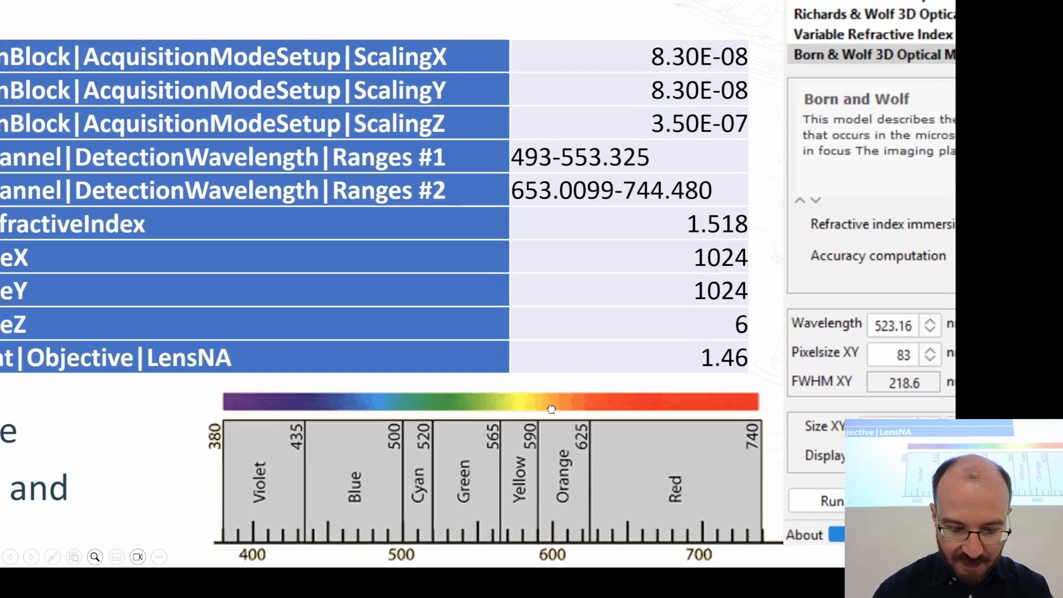